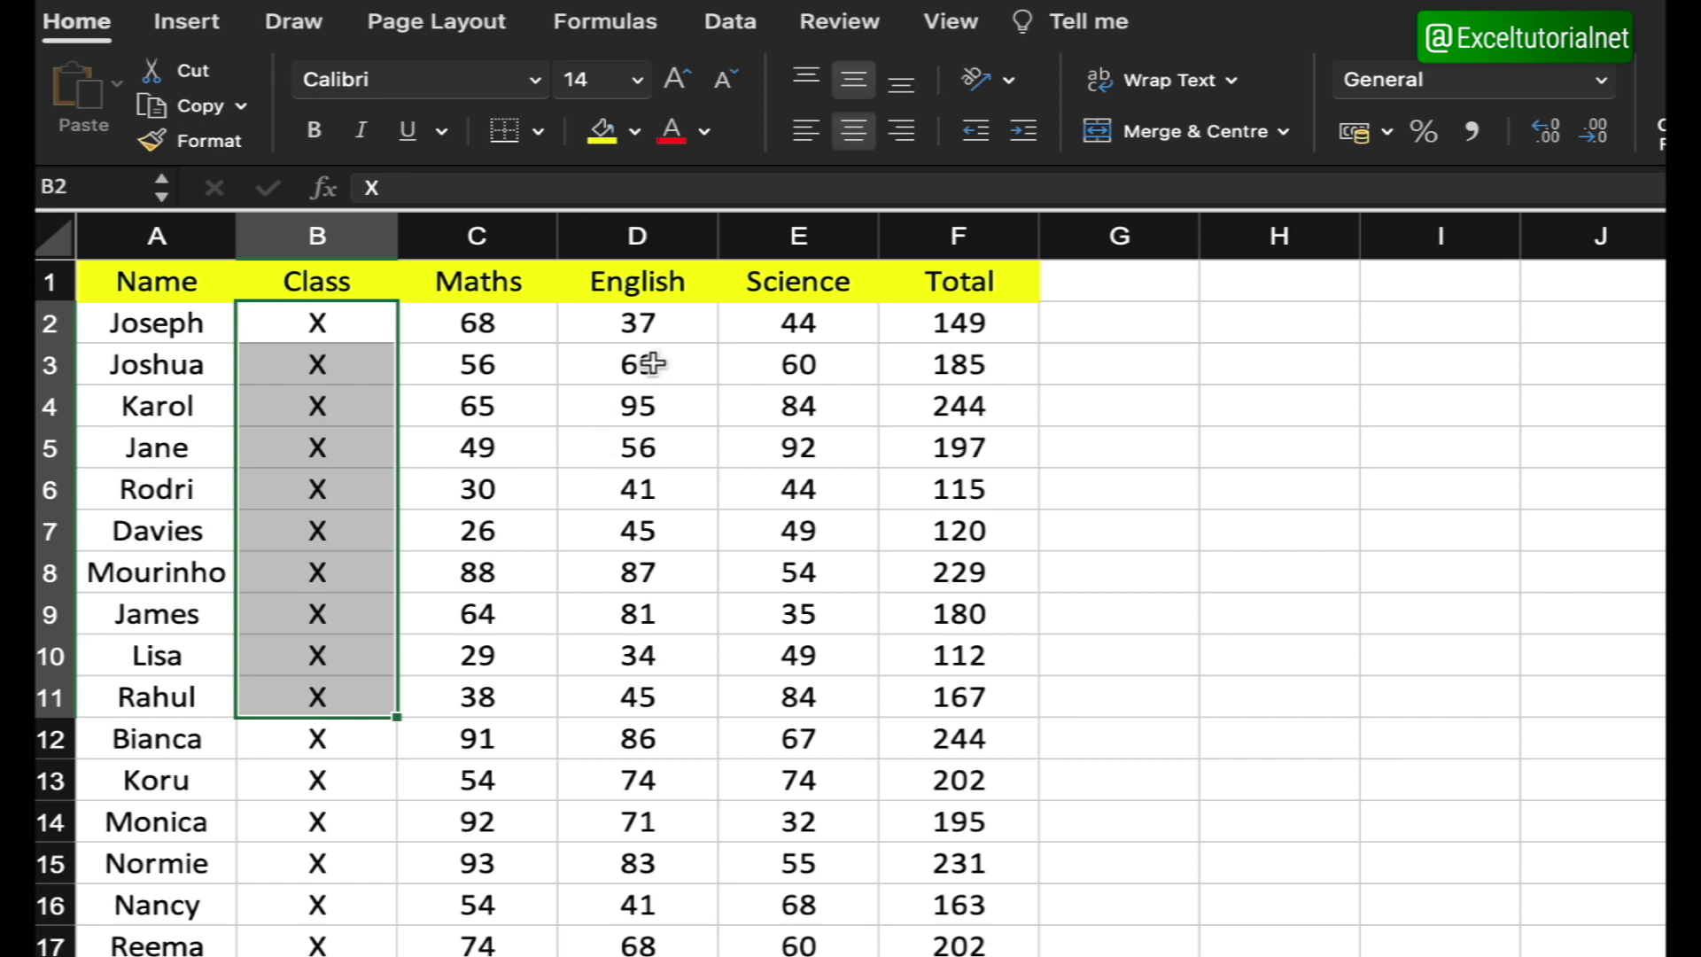
# Step: Examine the first student's subject marks and total, and the empty cell G2 beside them
pyautogui.click(492, 337)
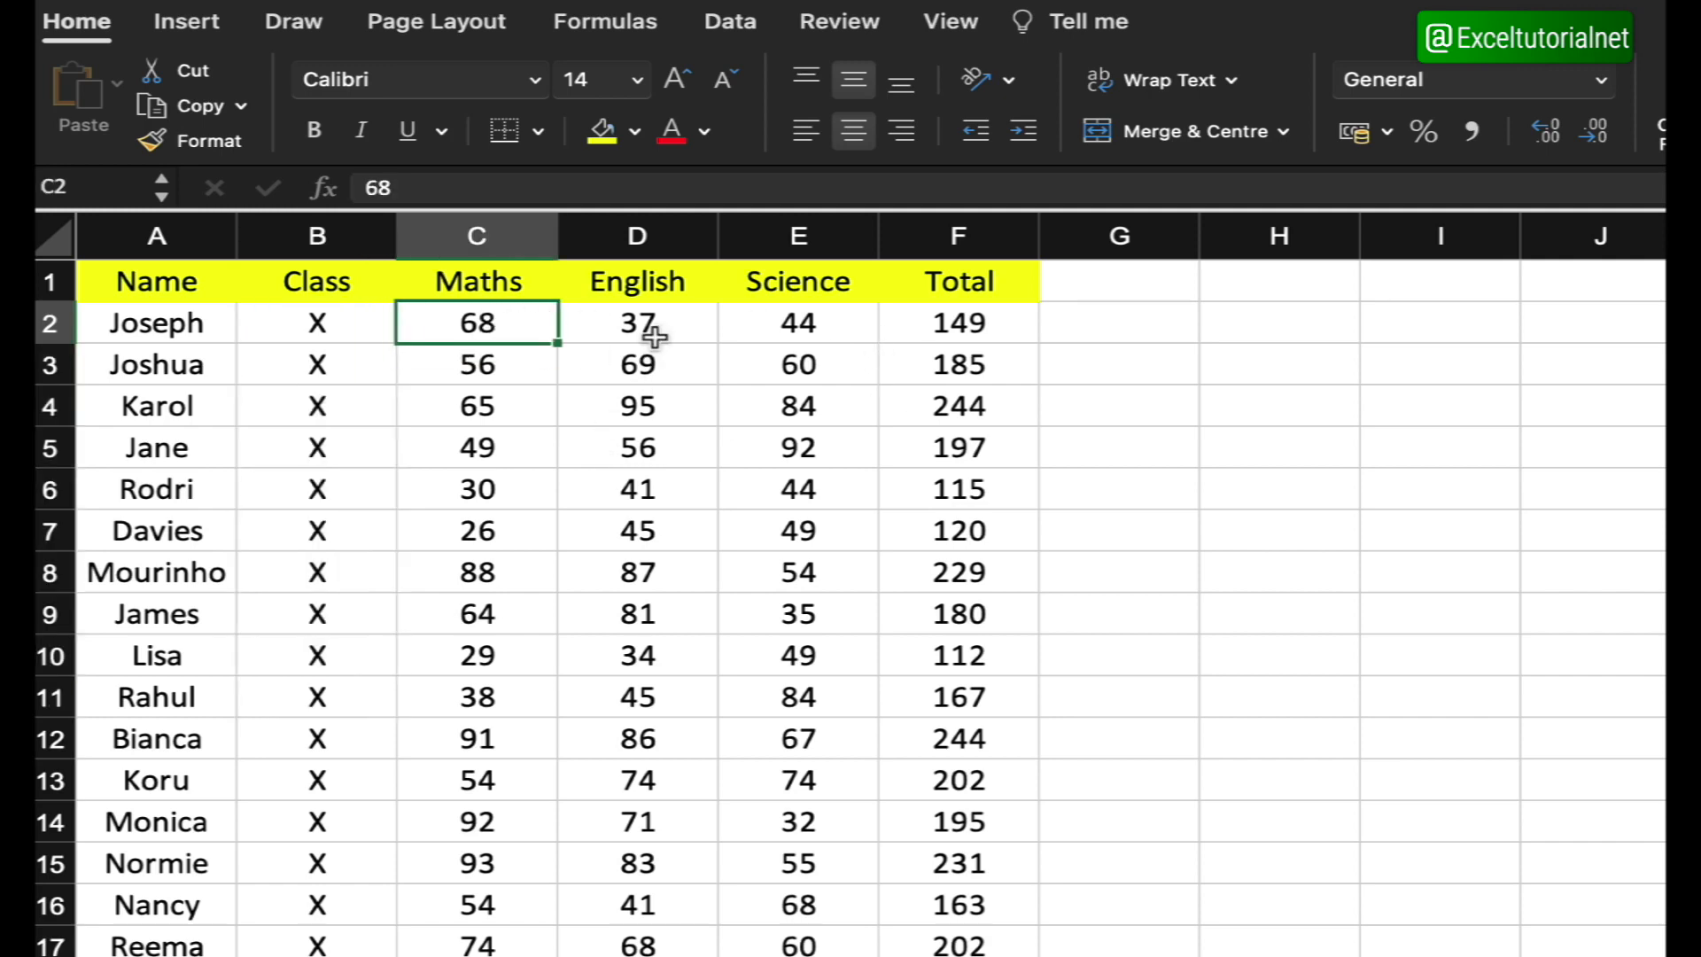
pyautogui.moveTo(970, 325); pyautogui.dragTo(956, 523)
pyautogui.moveTo(496, 326); pyautogui.dragTo(930, 326)
pyautogui.click(956, 329)
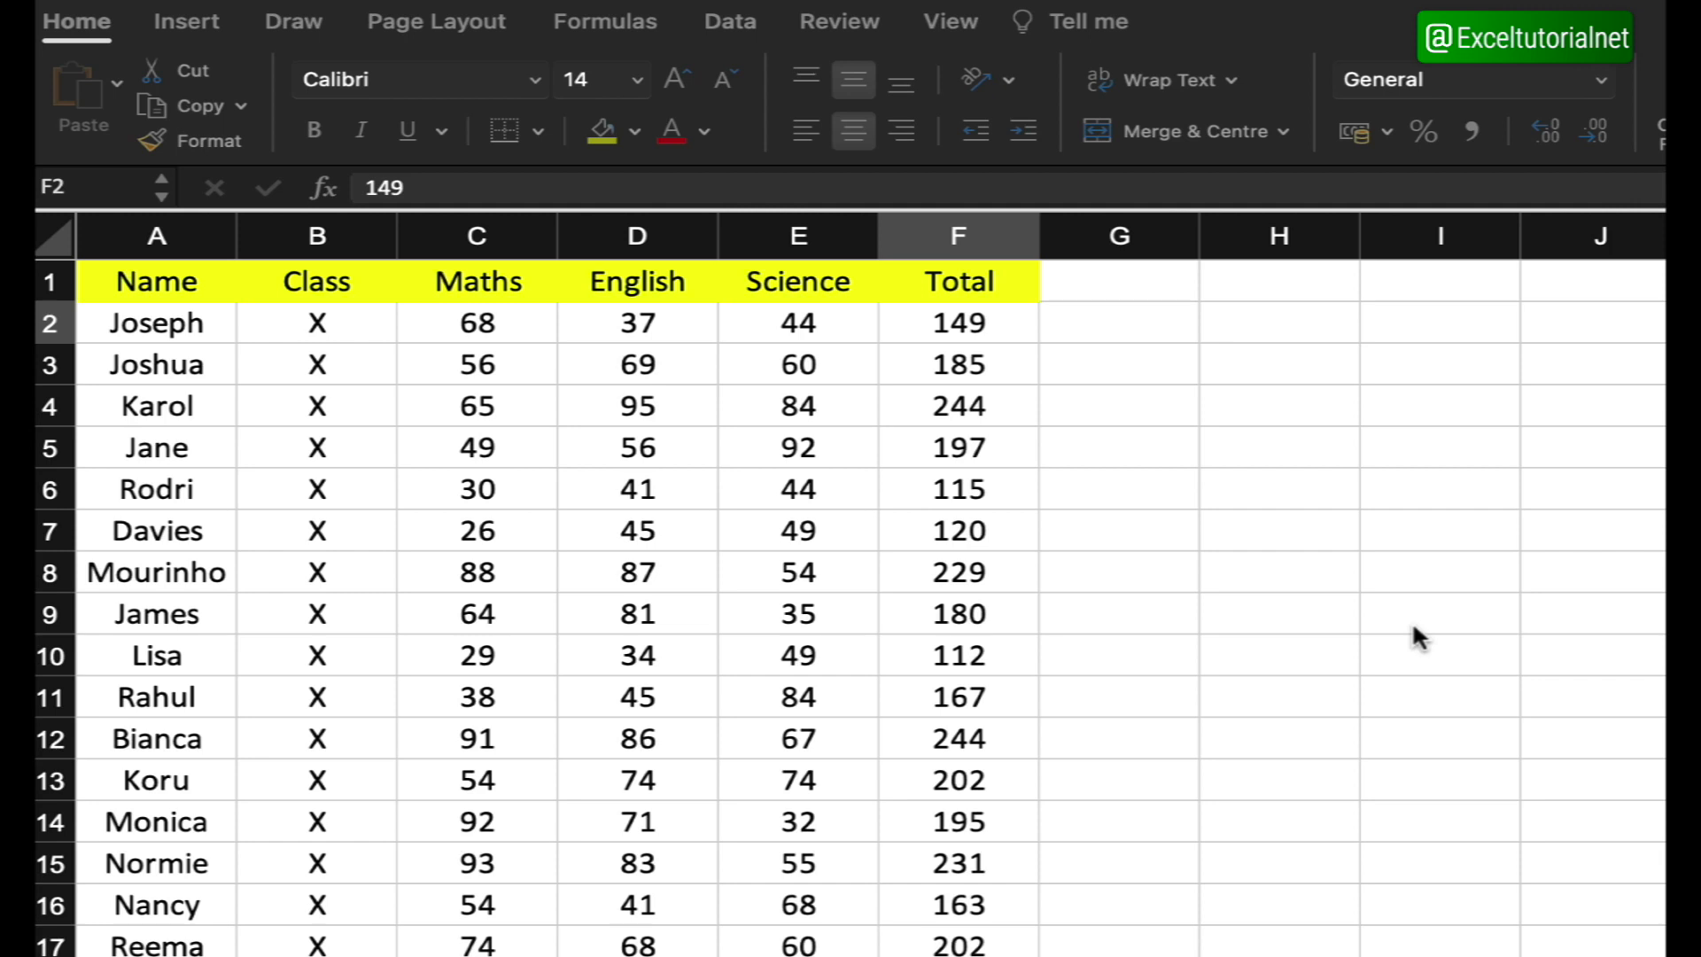
pyautogui.click(1110, 325)
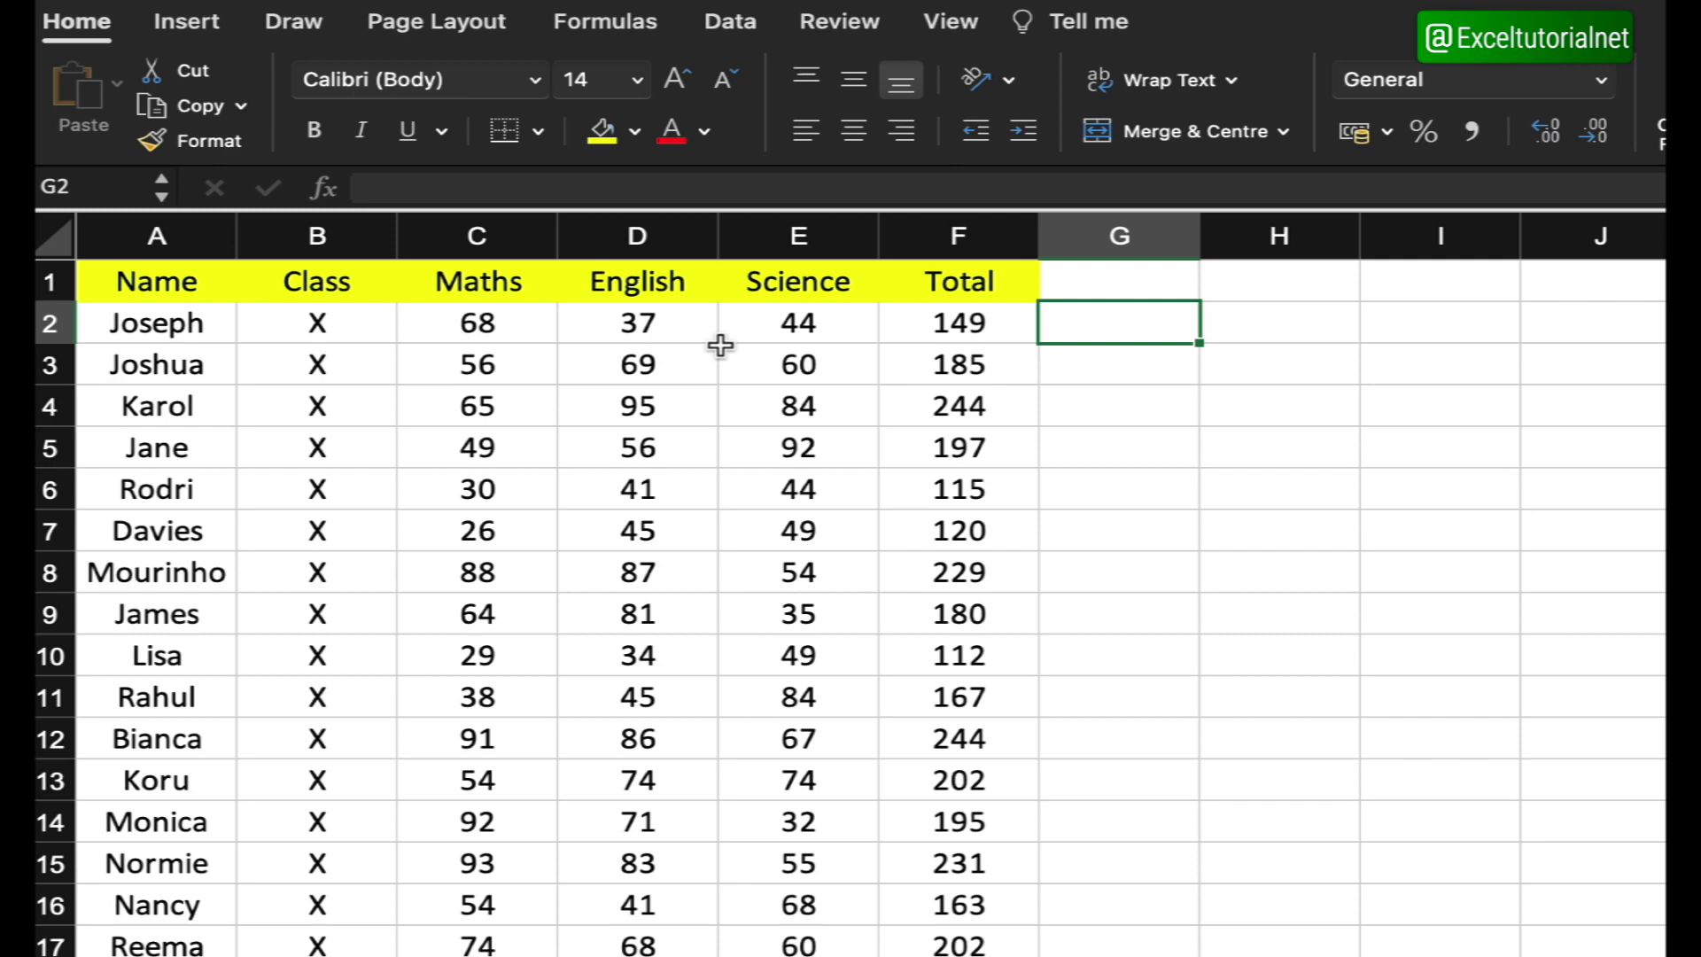
pyautogui.click(124, 329)
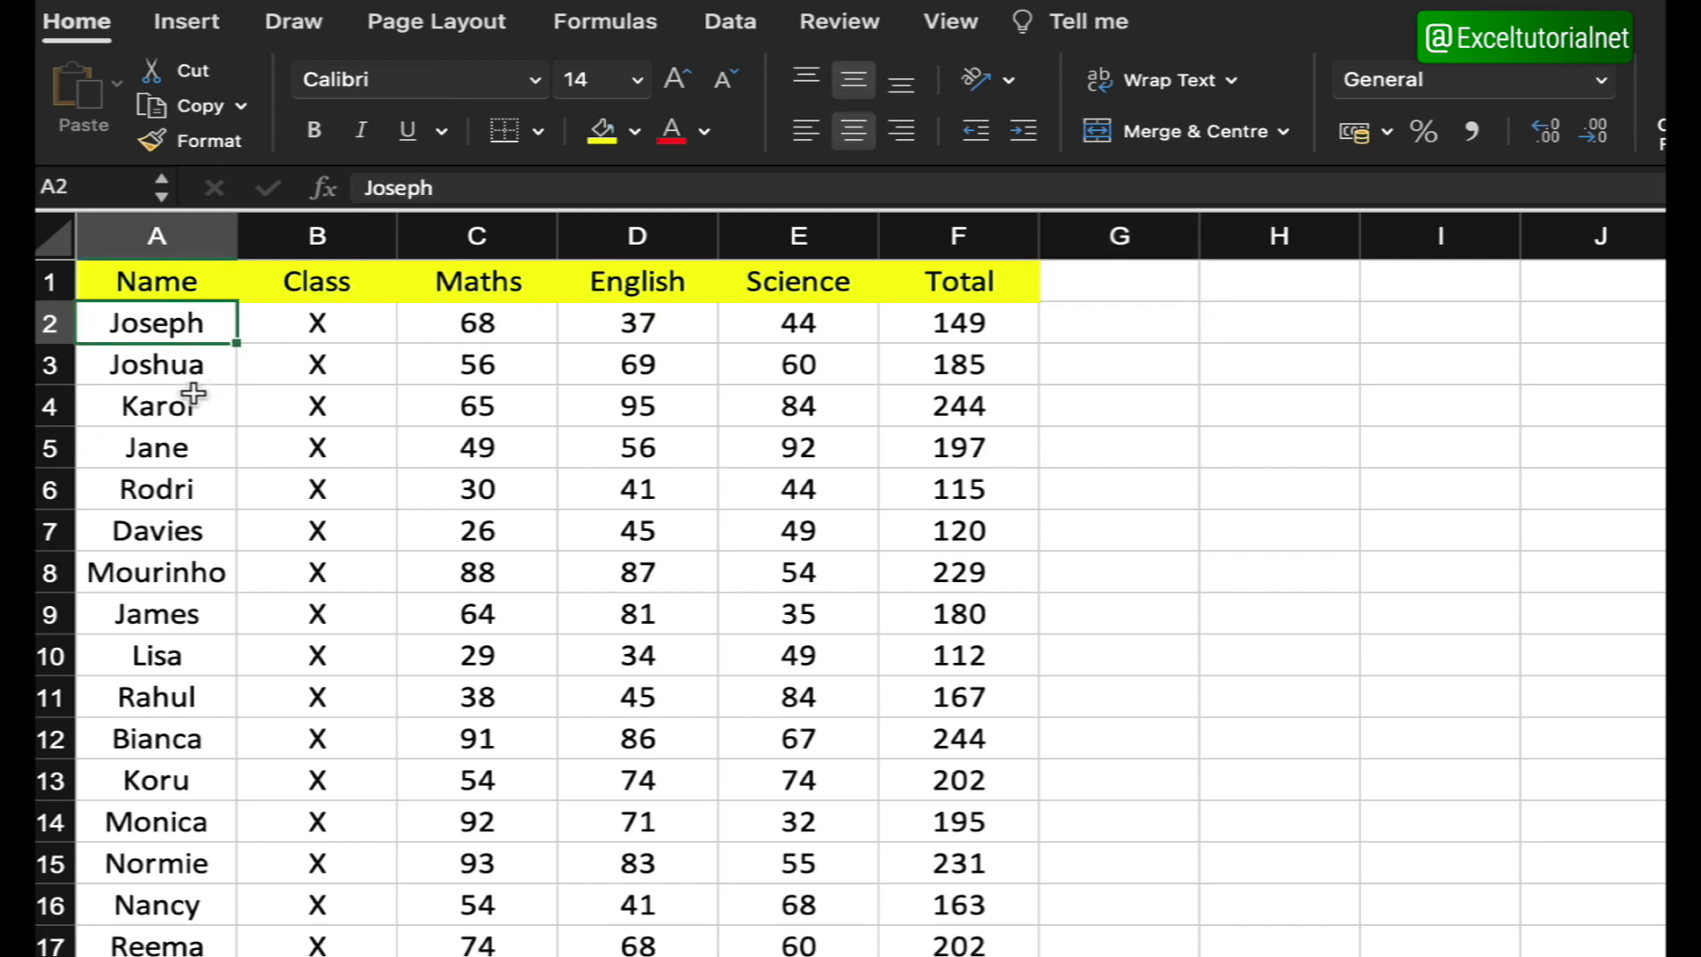
pyautogui.click(1126, 320)
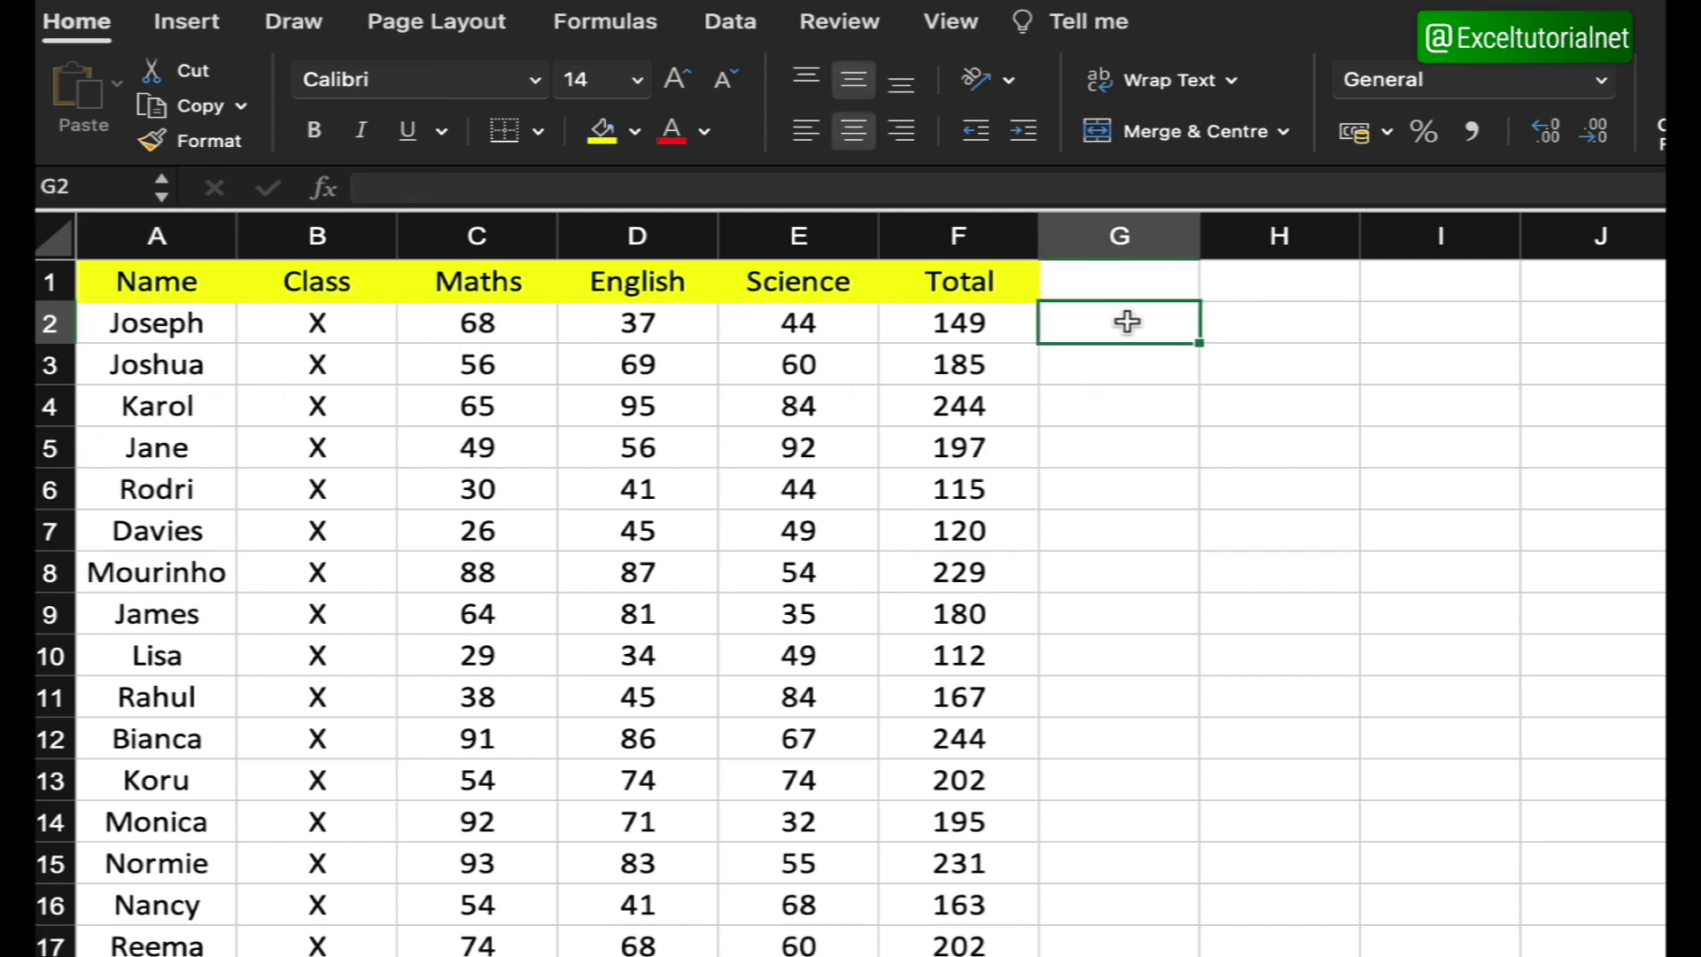
pyautogui.click(448, 315)
pyautogui.click(651, 315)
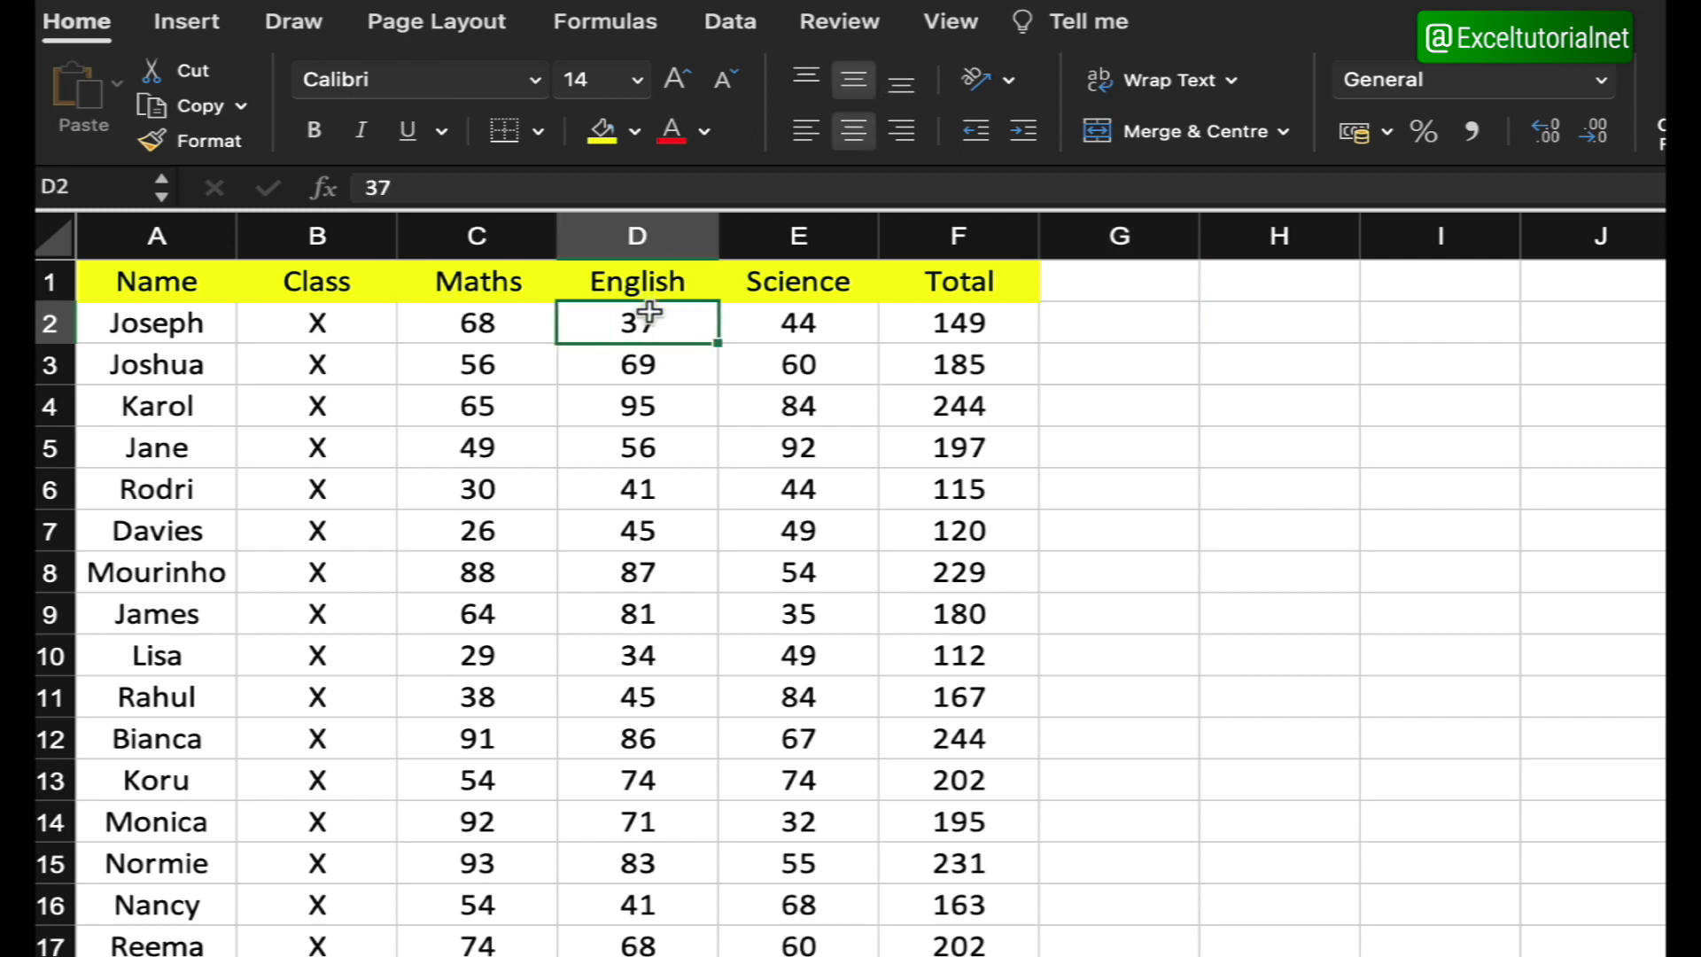
# Step: Enter =OR(C2>=40, D2>=40) in G2 to test whether the Maths or English mark reaches 40
pyautogui.click(1150, 335)
pyautogui.write('=o')
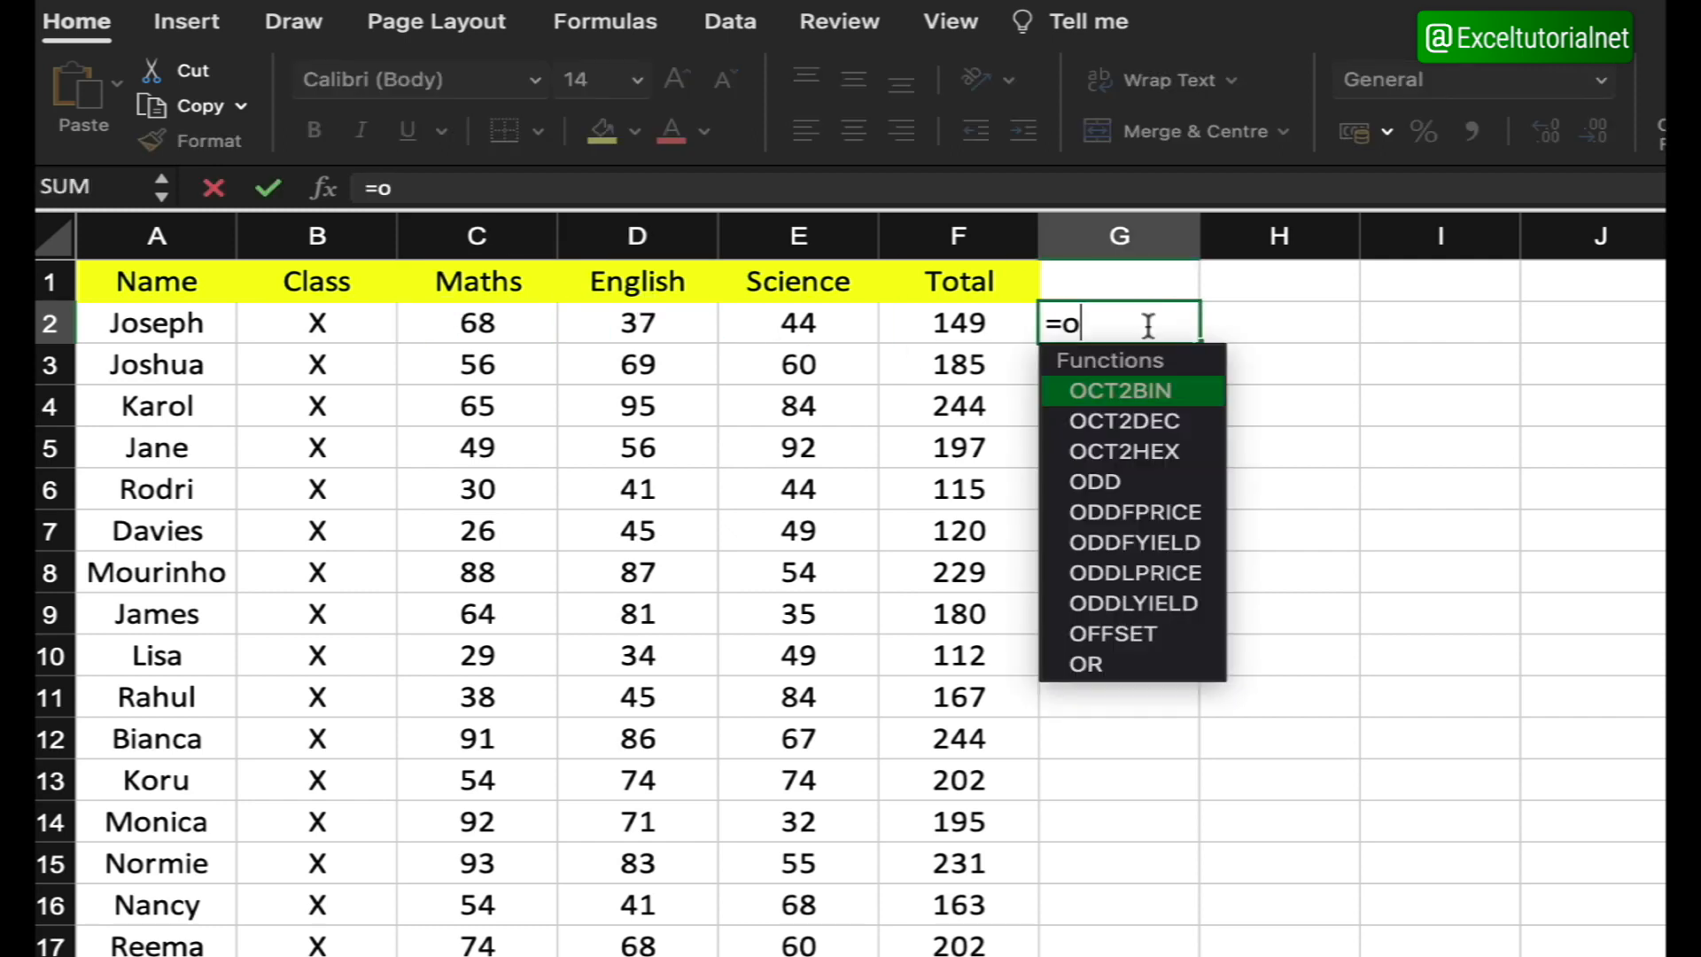
pyautogui.write('r')
pyautogui.press('Tab')
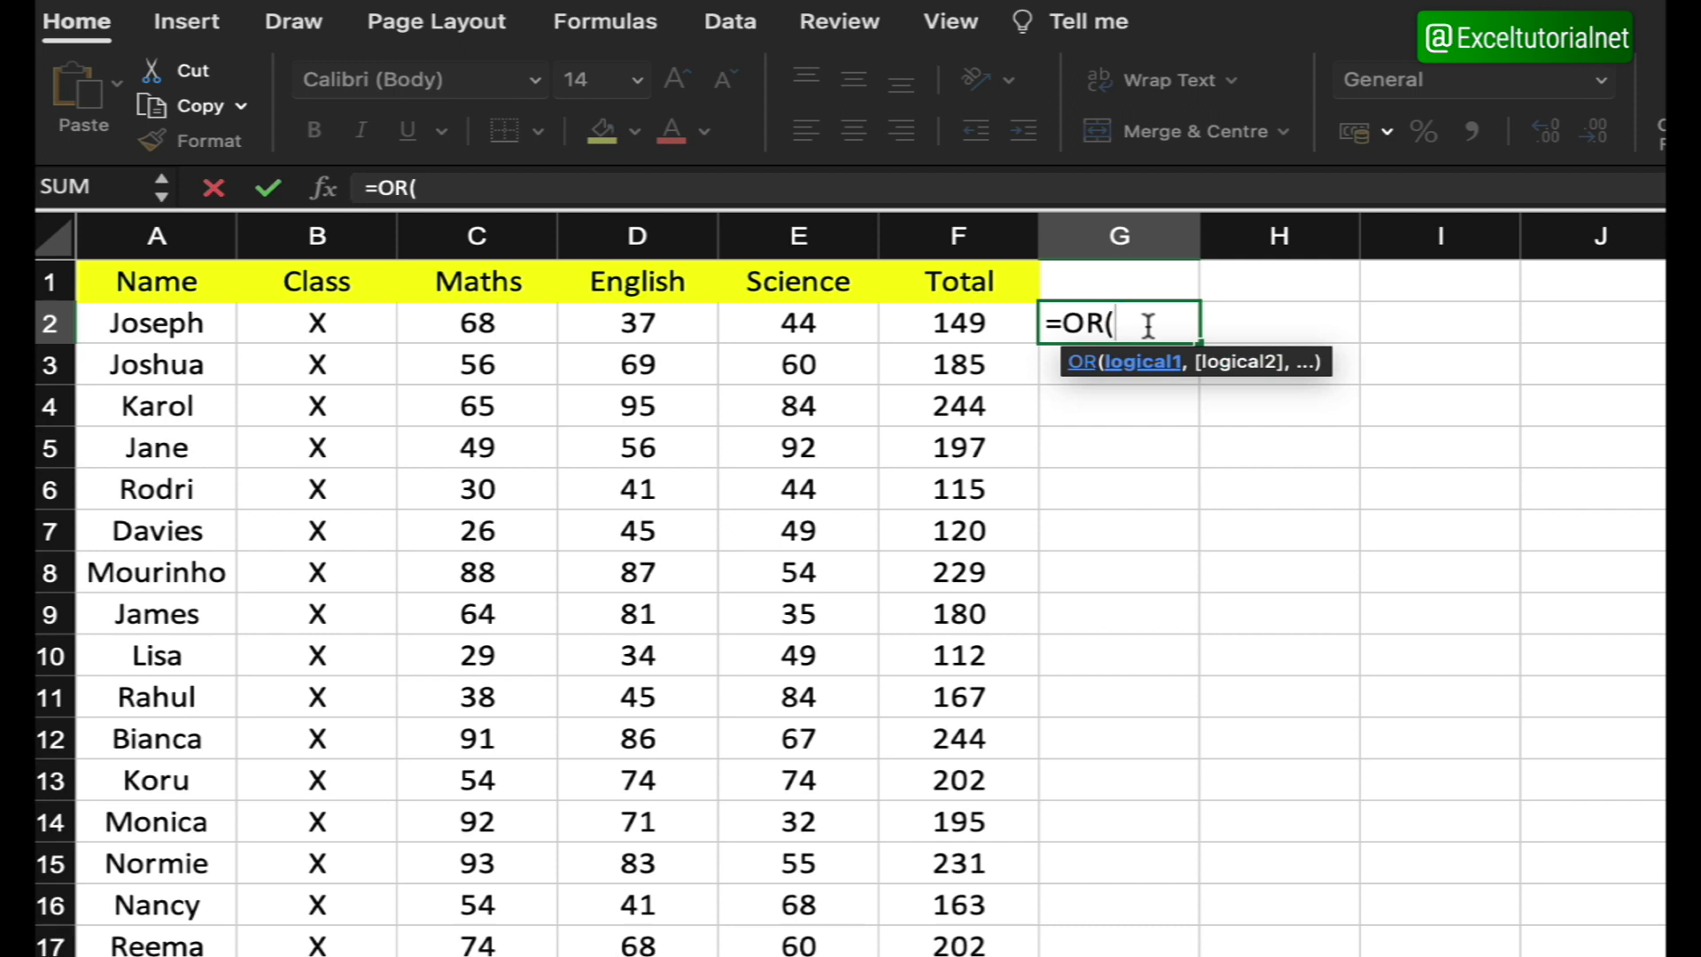
pyautogui.click(488, 320)
pyautogui.write('>=4')
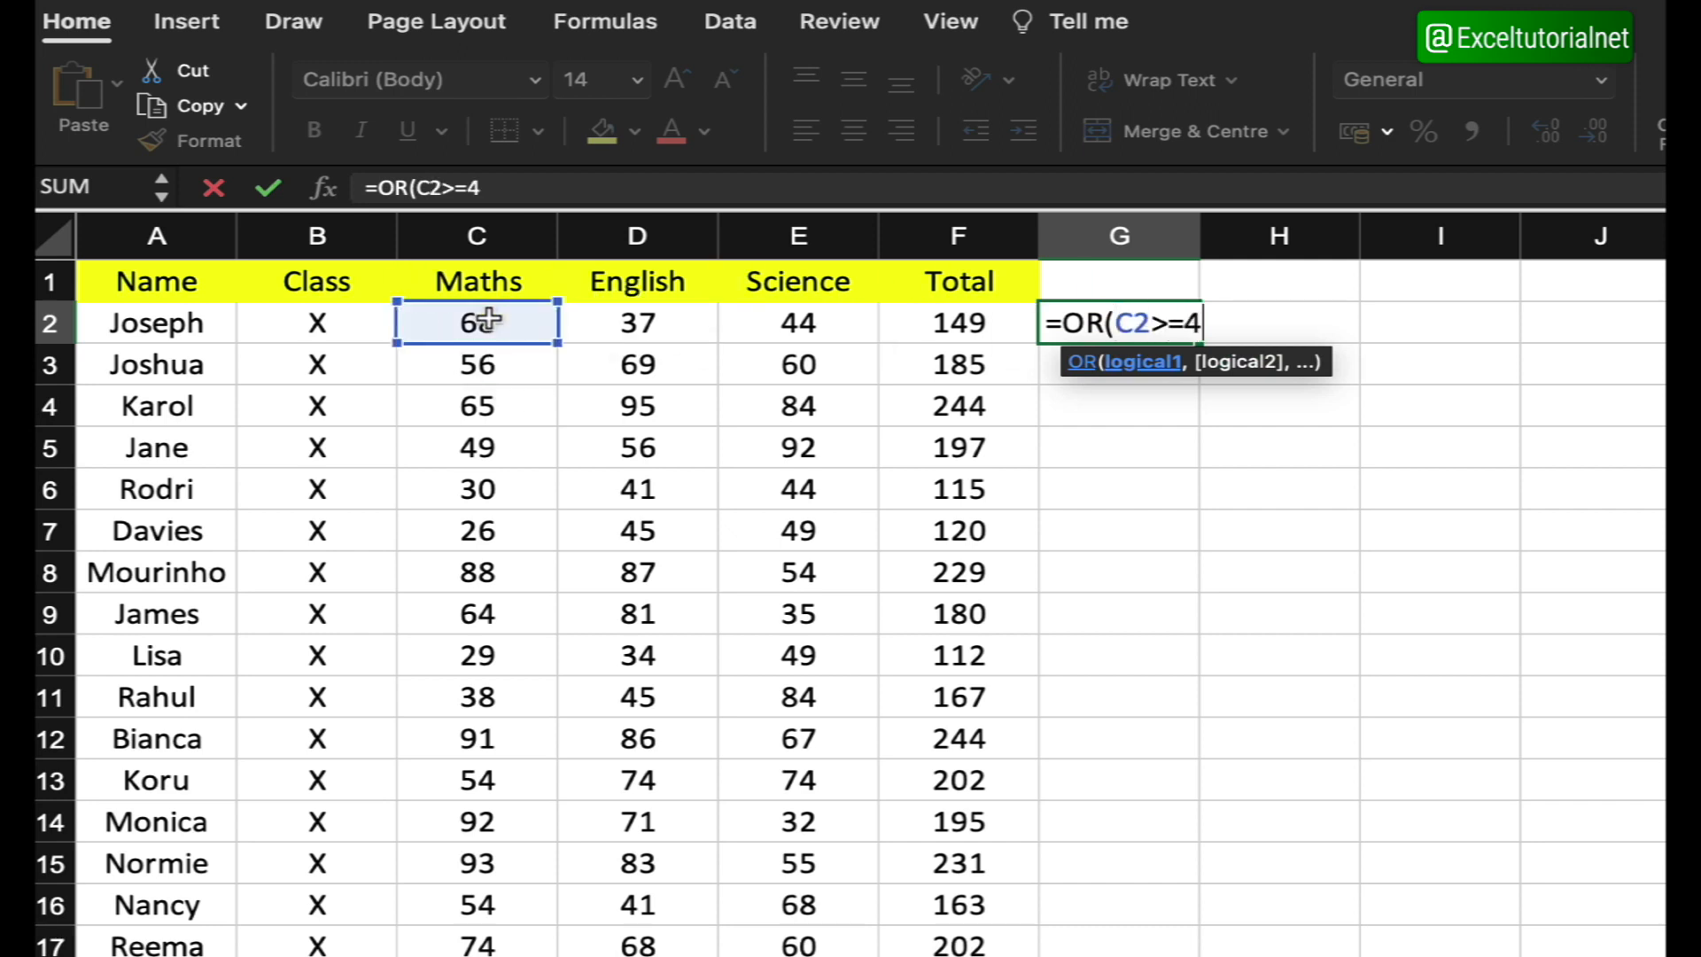
pyautogui.write('0,')
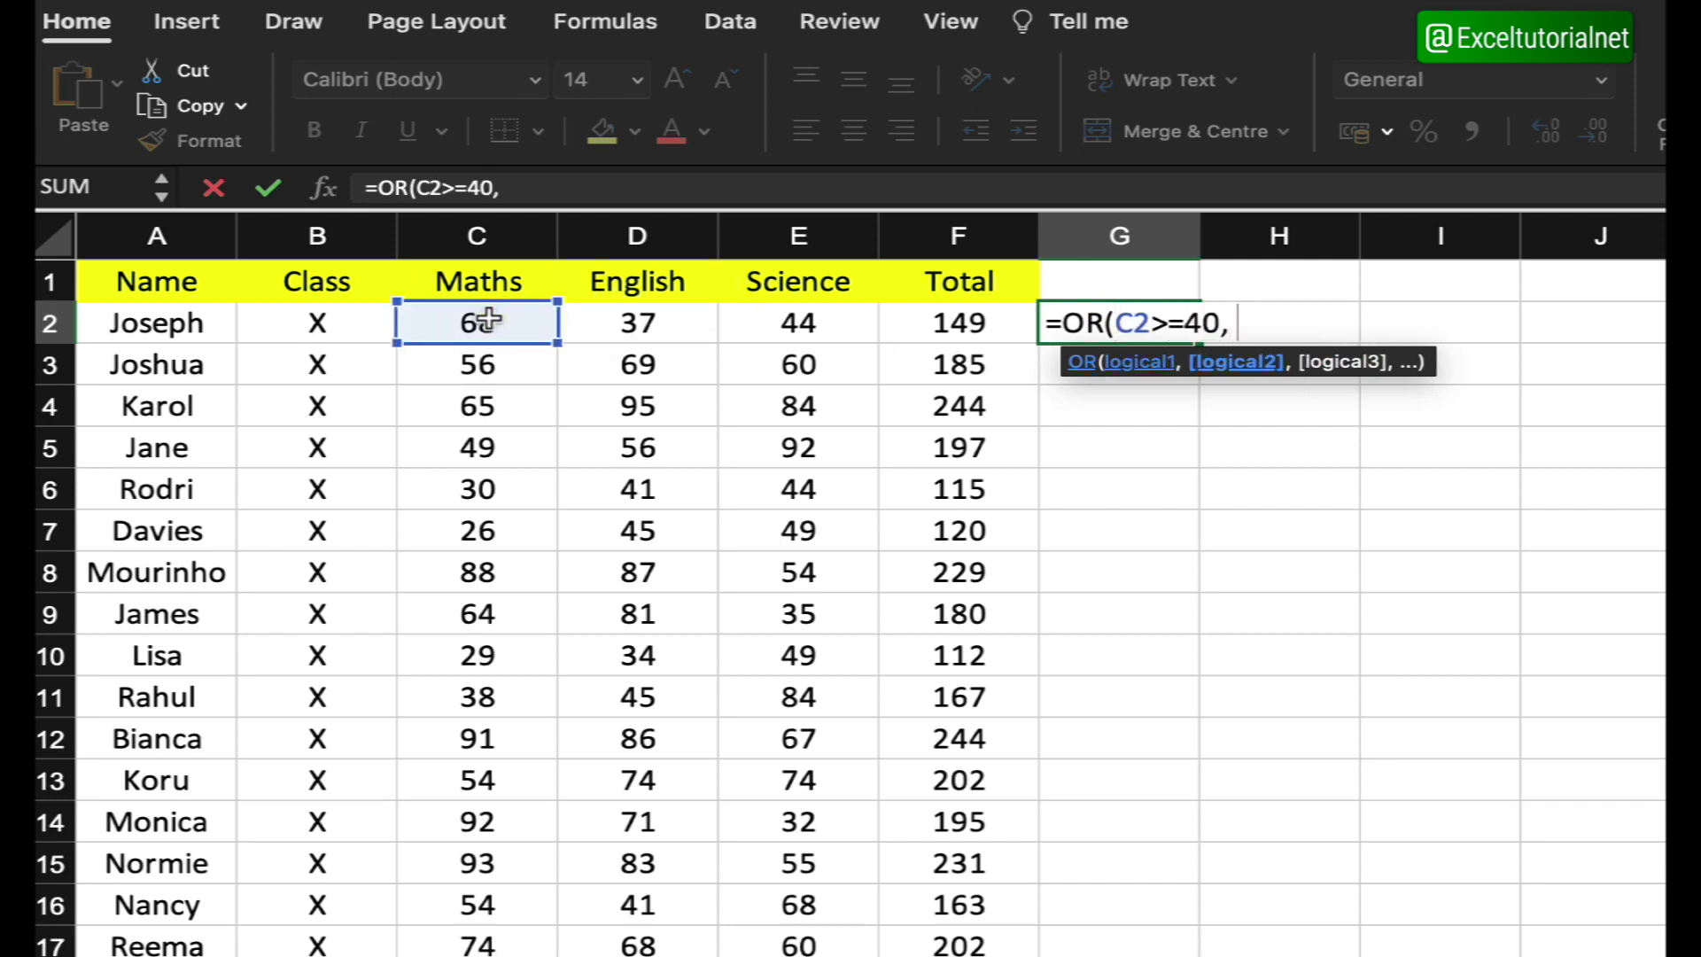
pyautogui.click(644, 320)
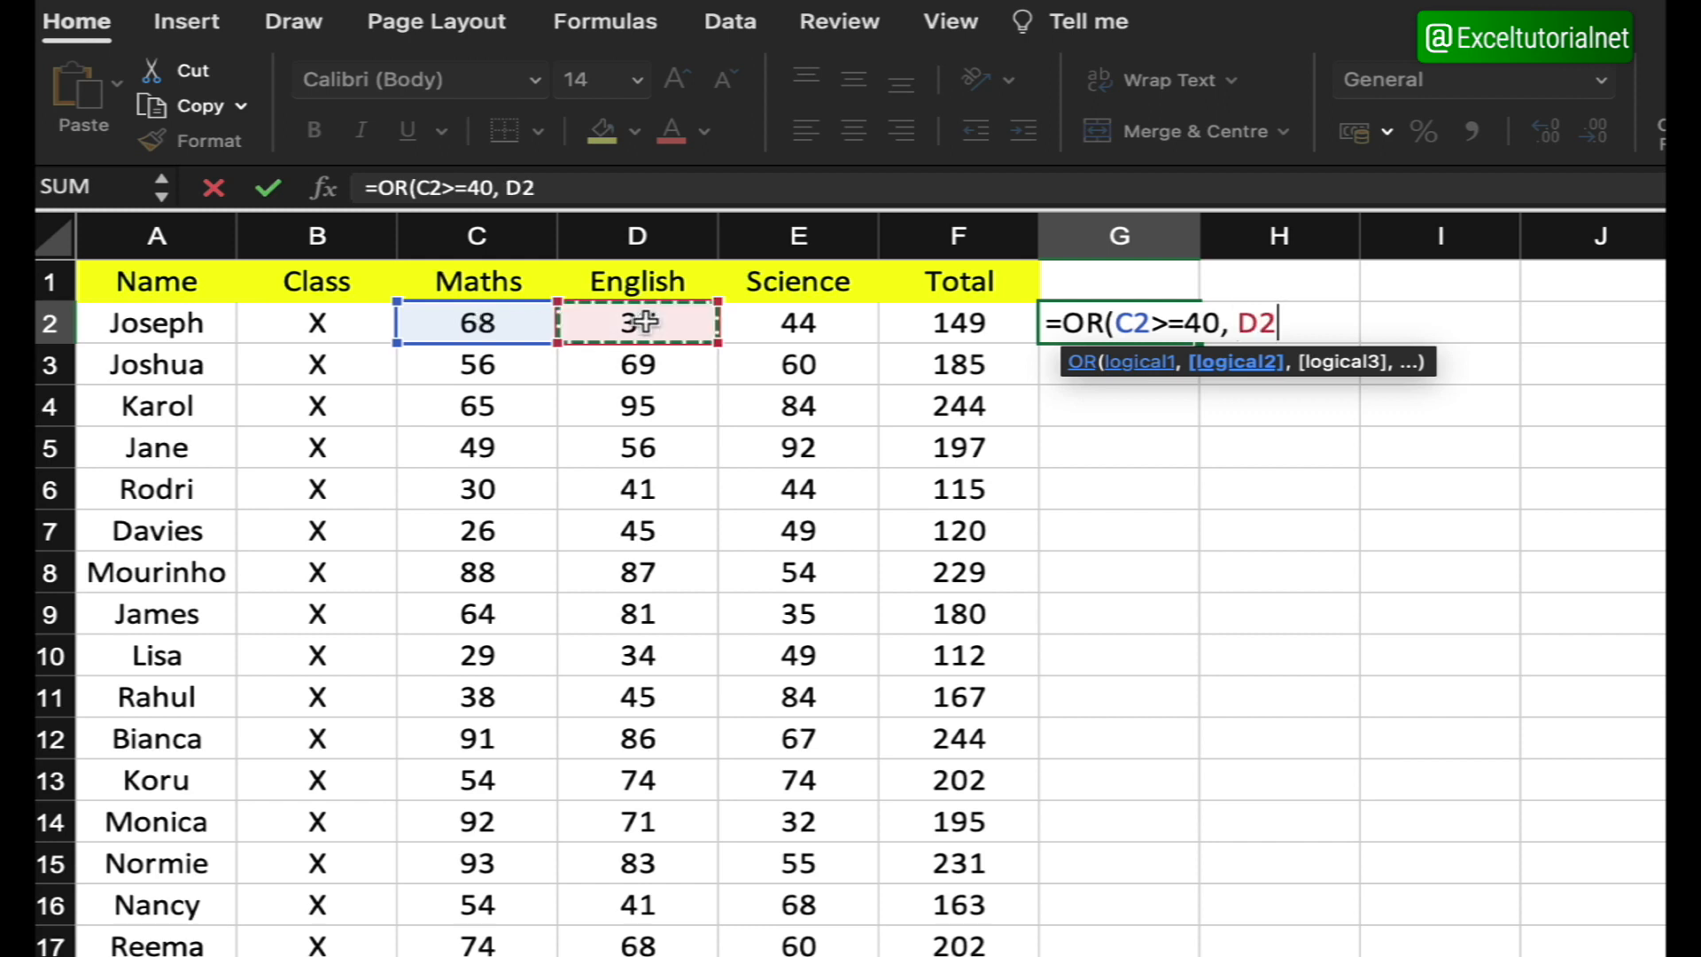
pyautogui.write('>=40)')
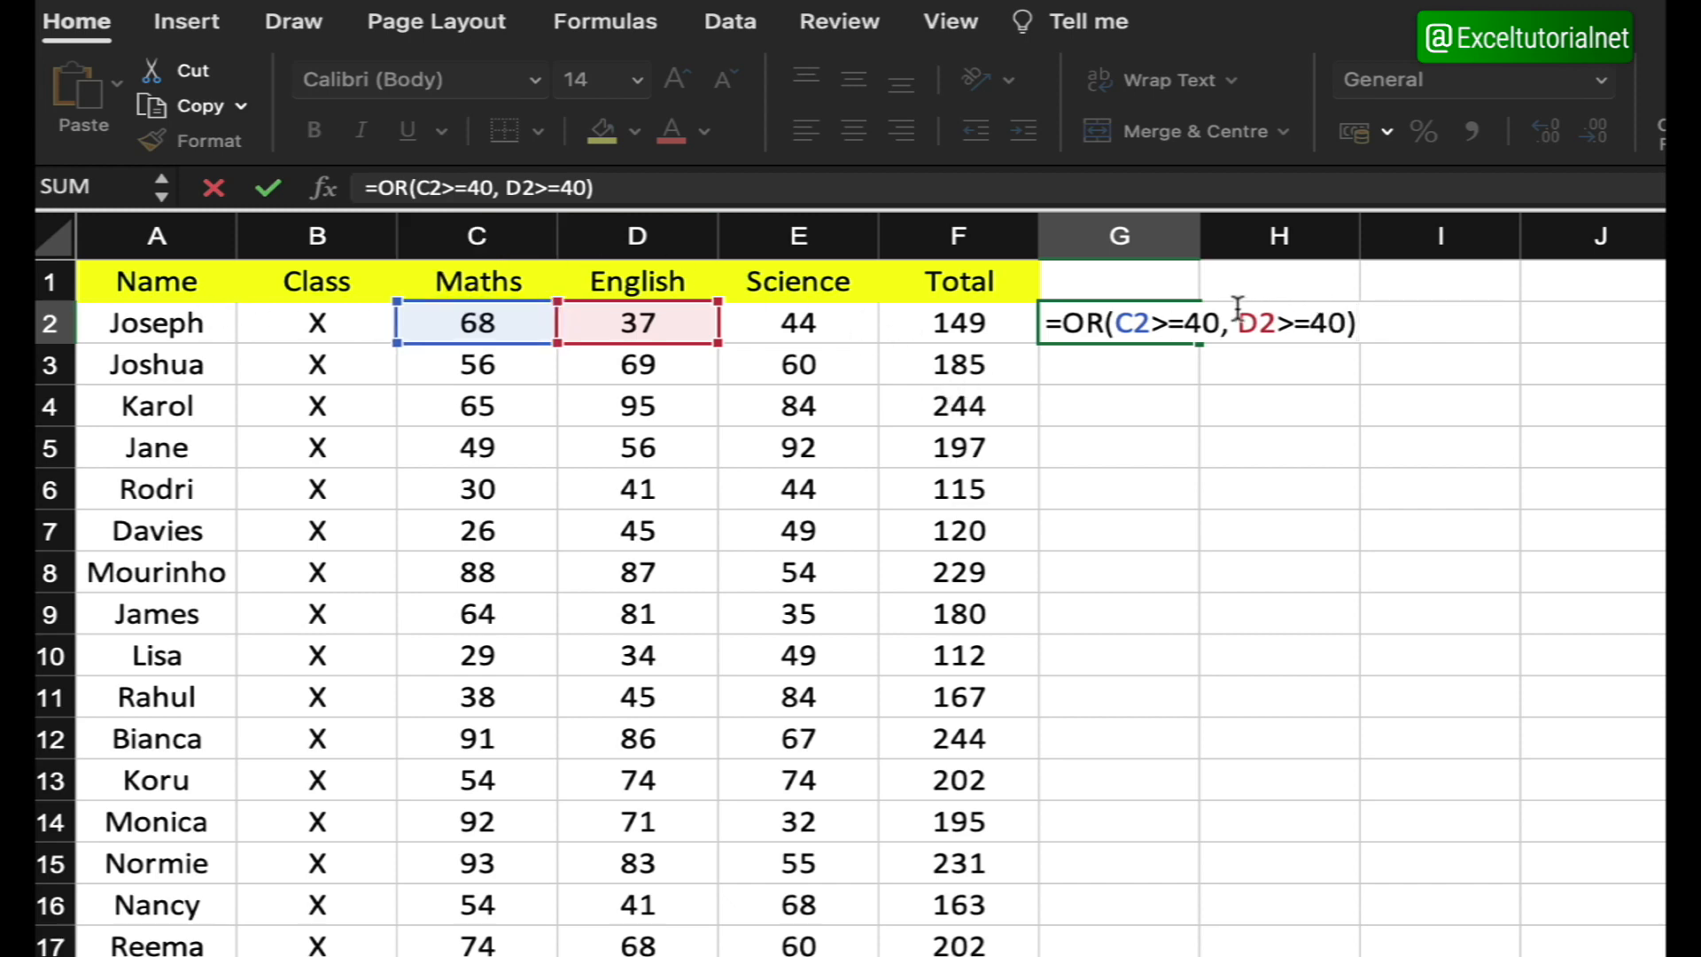
pyautogui.press('Return')
# Step: Fill the G2 formula down column G for all students and check row 10 against its Maths and English marks
pyautogui.click(1102, 321)
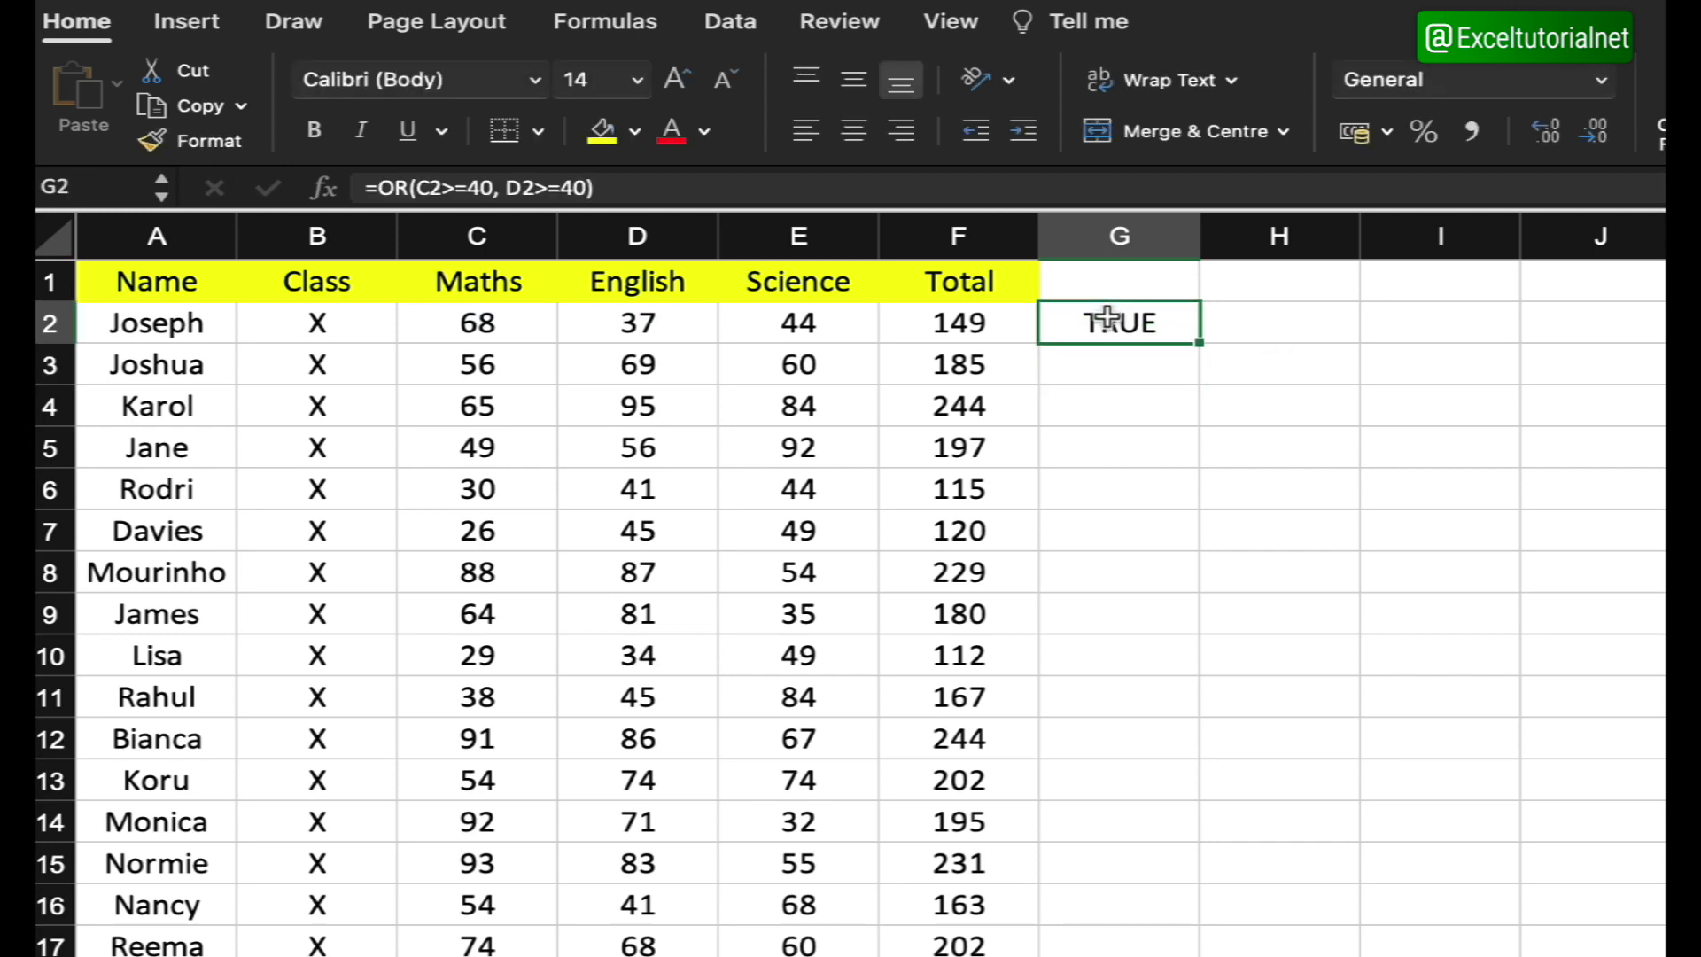
pyautogui.click(490, 307)
pyautogui.click(651, 328)
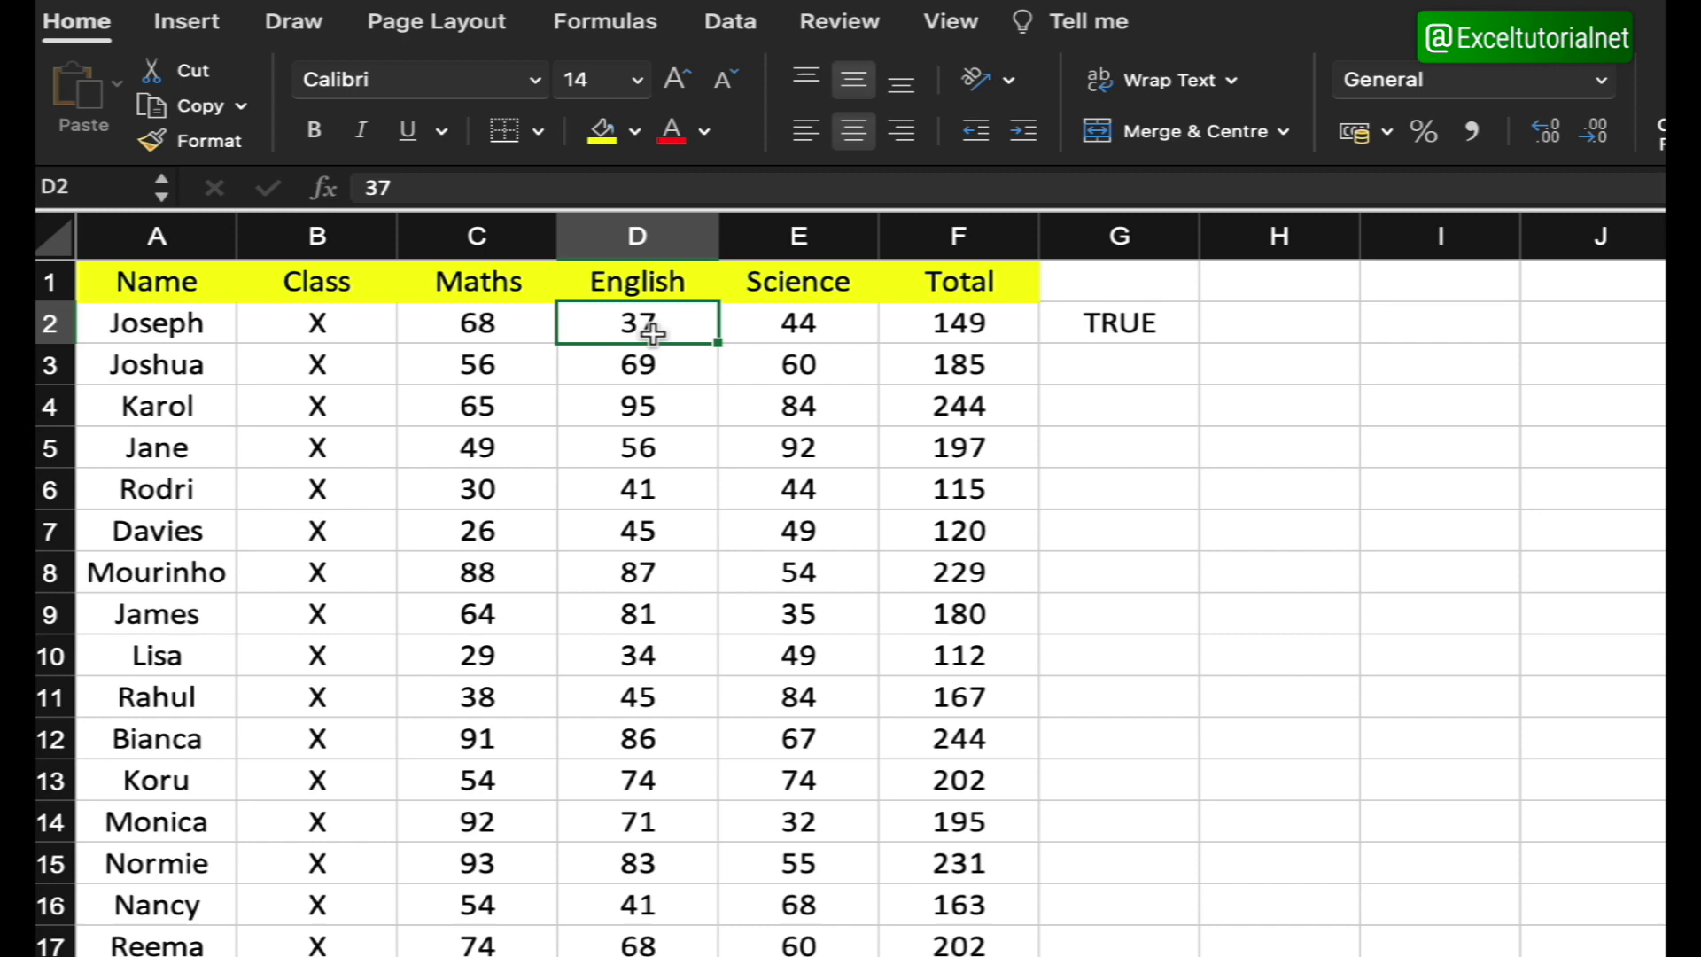
pyautogui.click(1111, 326)
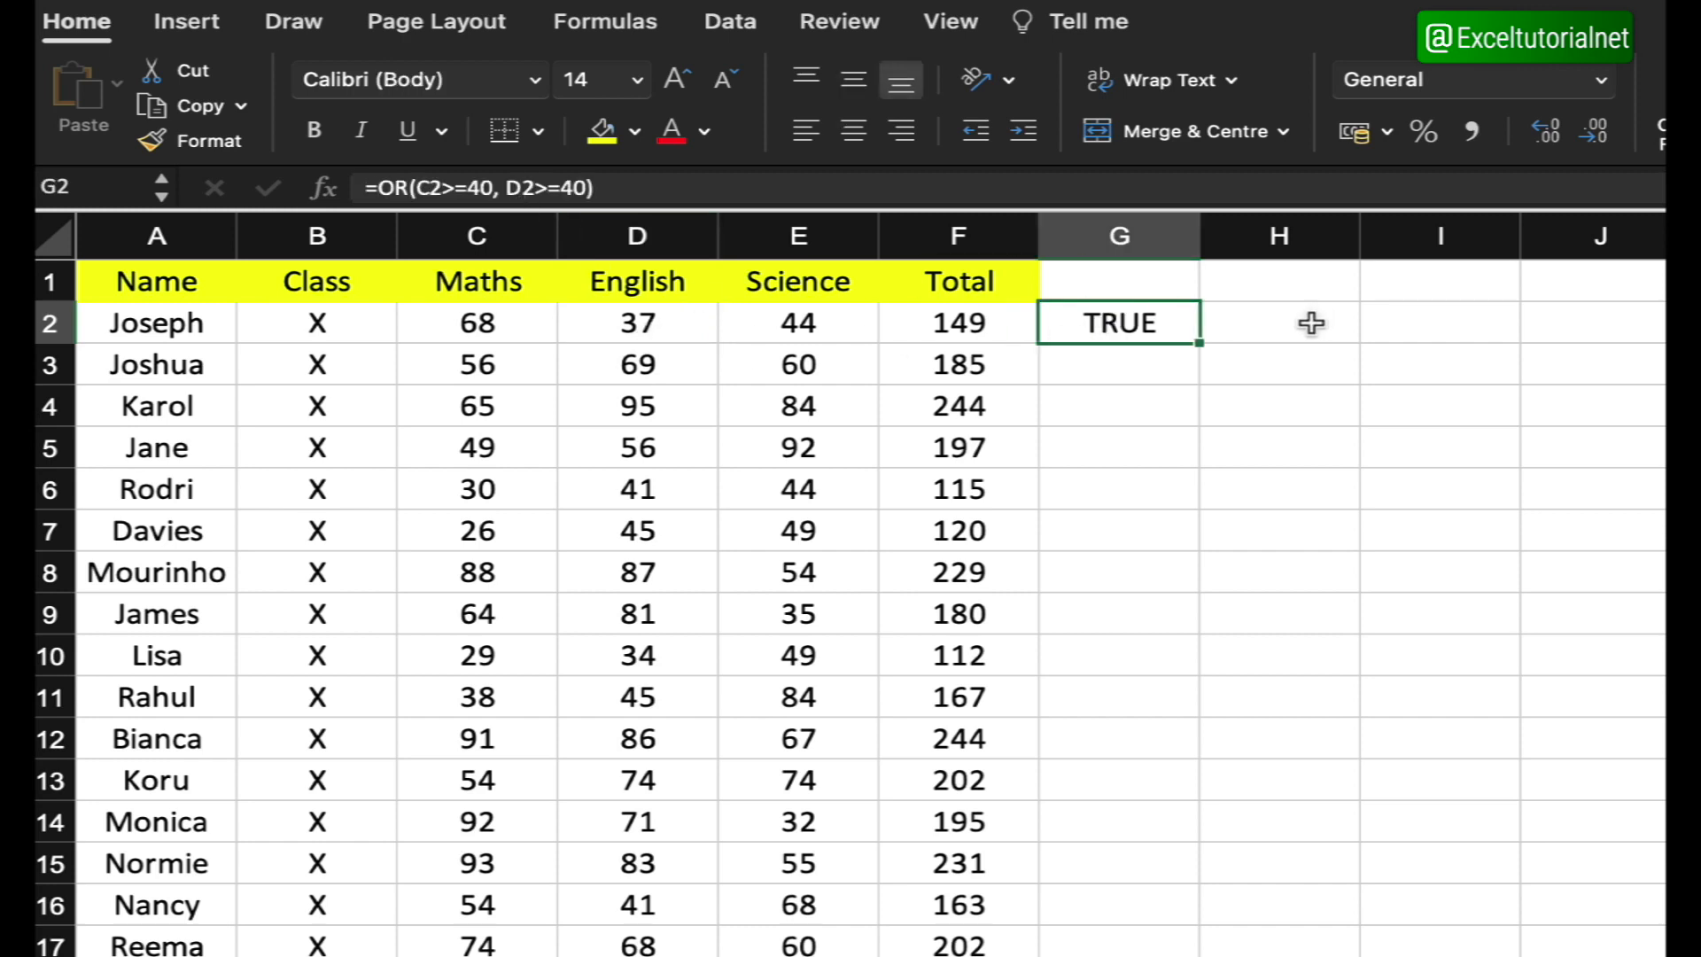
pyautogui.doubleClick(1198, 344)
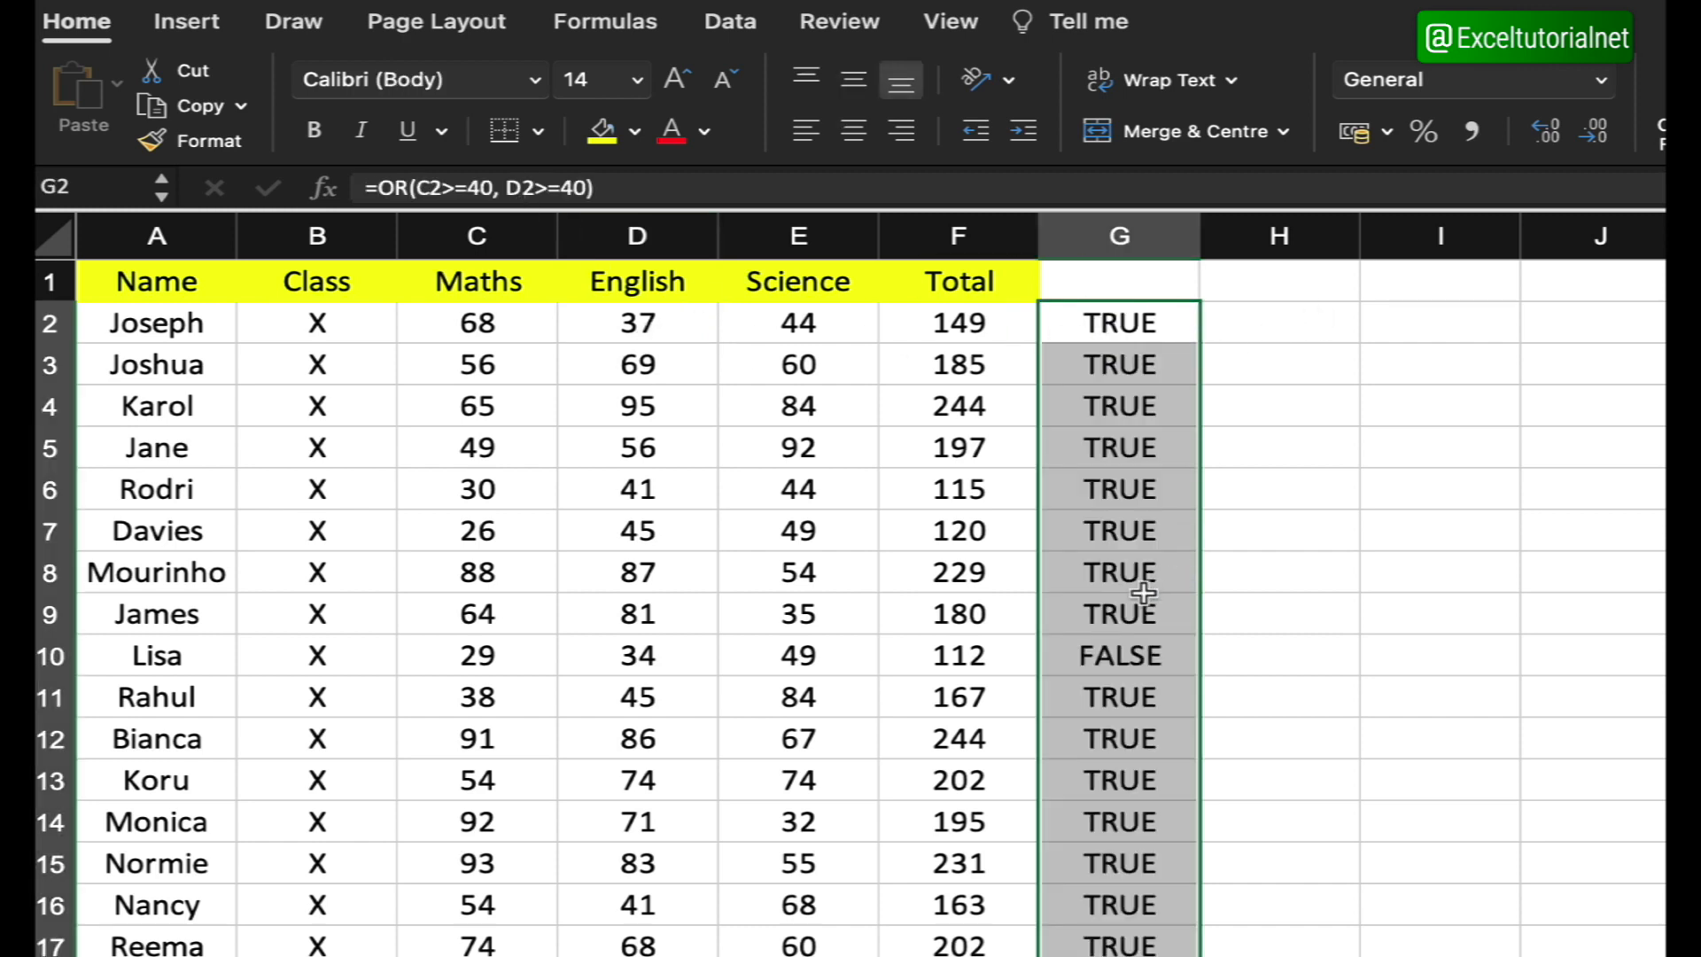
pyautogui.click(1118, 905)
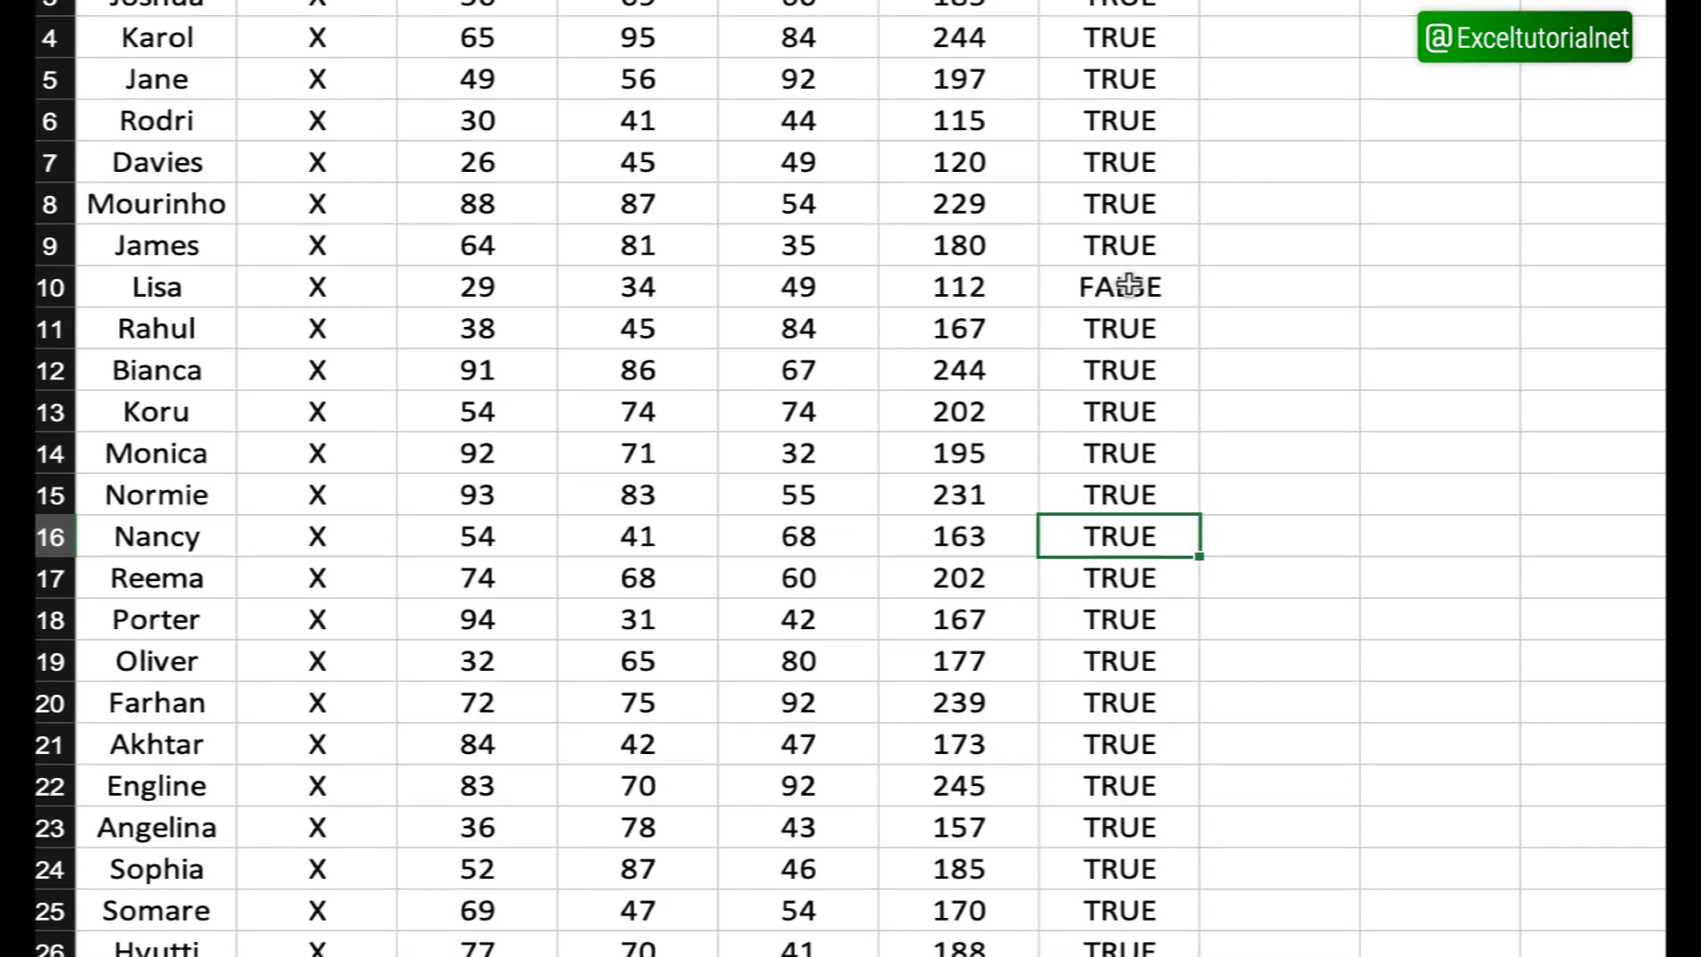
pyautogui.click(1121, 571)
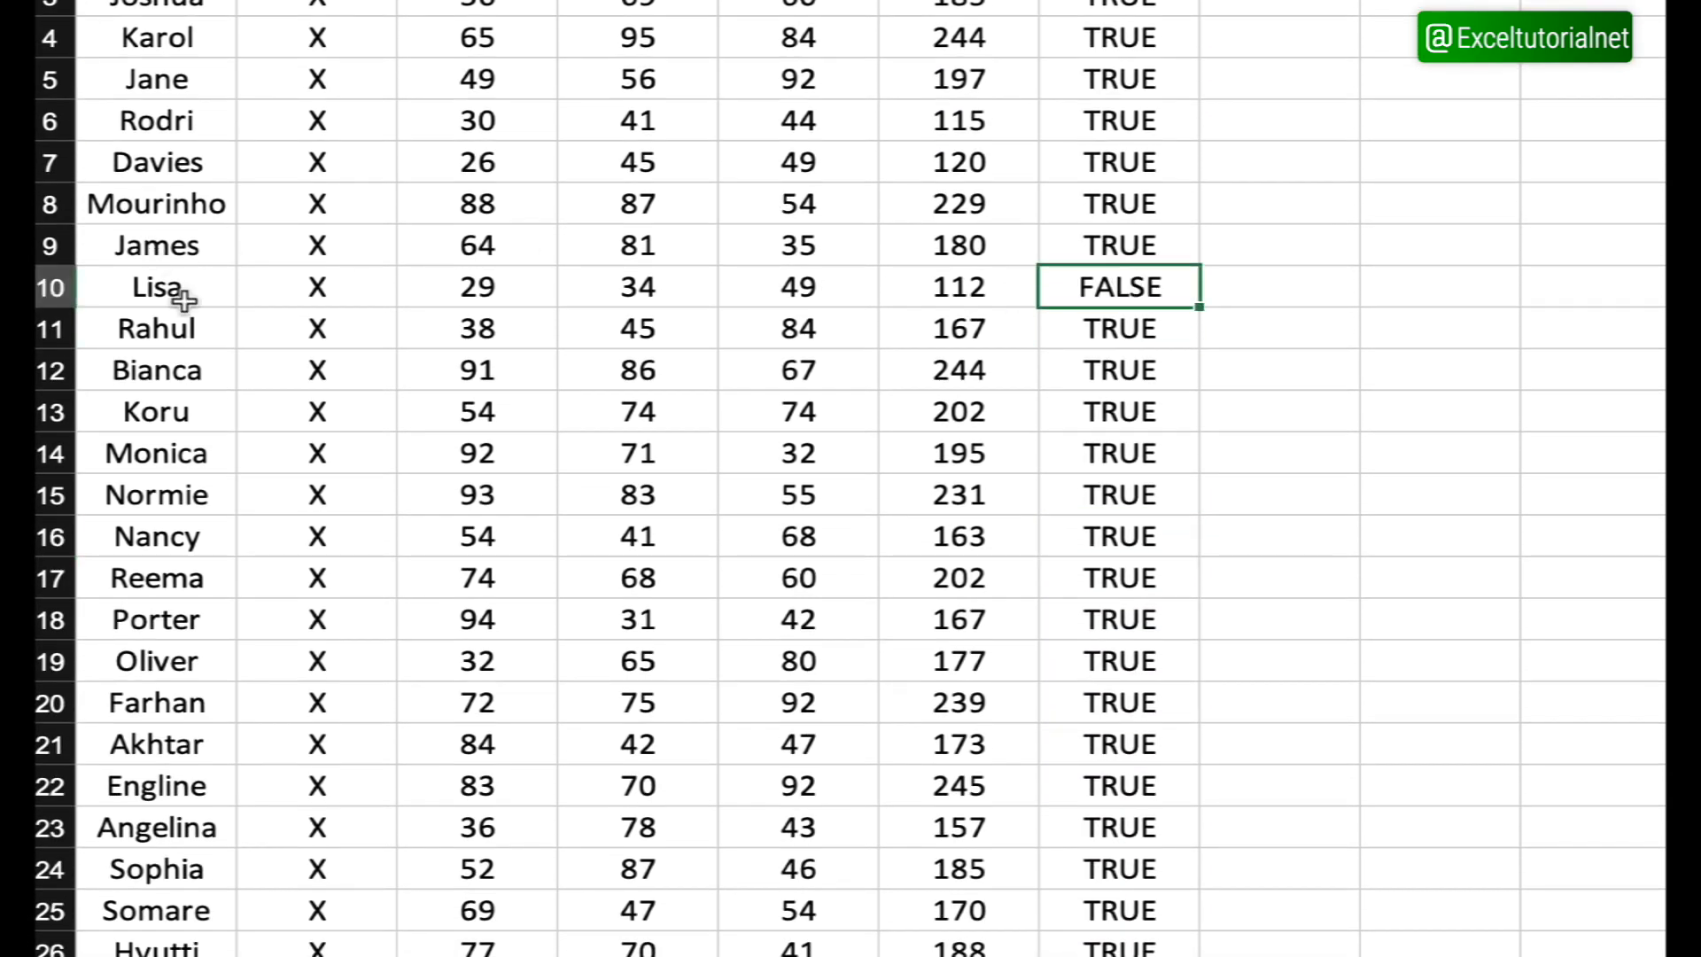
pyautogui.click(498, 293)
pyautogui.click(590, 287)
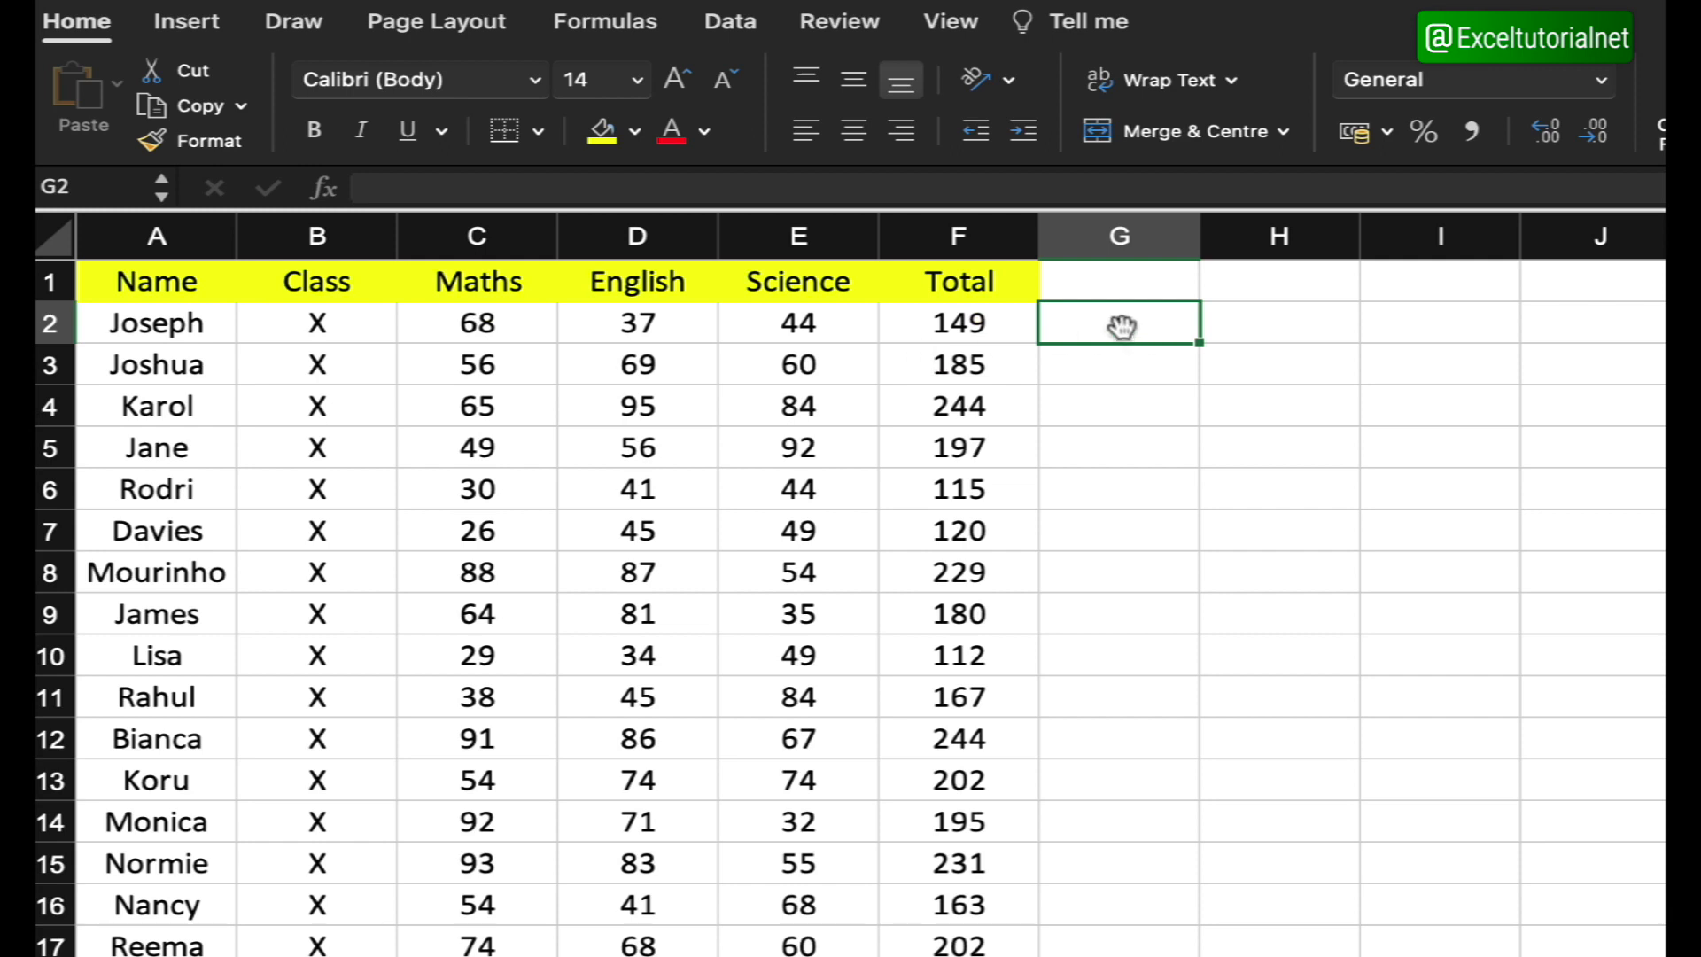
# Step: Enter =OR(C2>=40, F2>=120) in G2 to test the first student's Maths mark and total
pyautogui.click(521, 324)
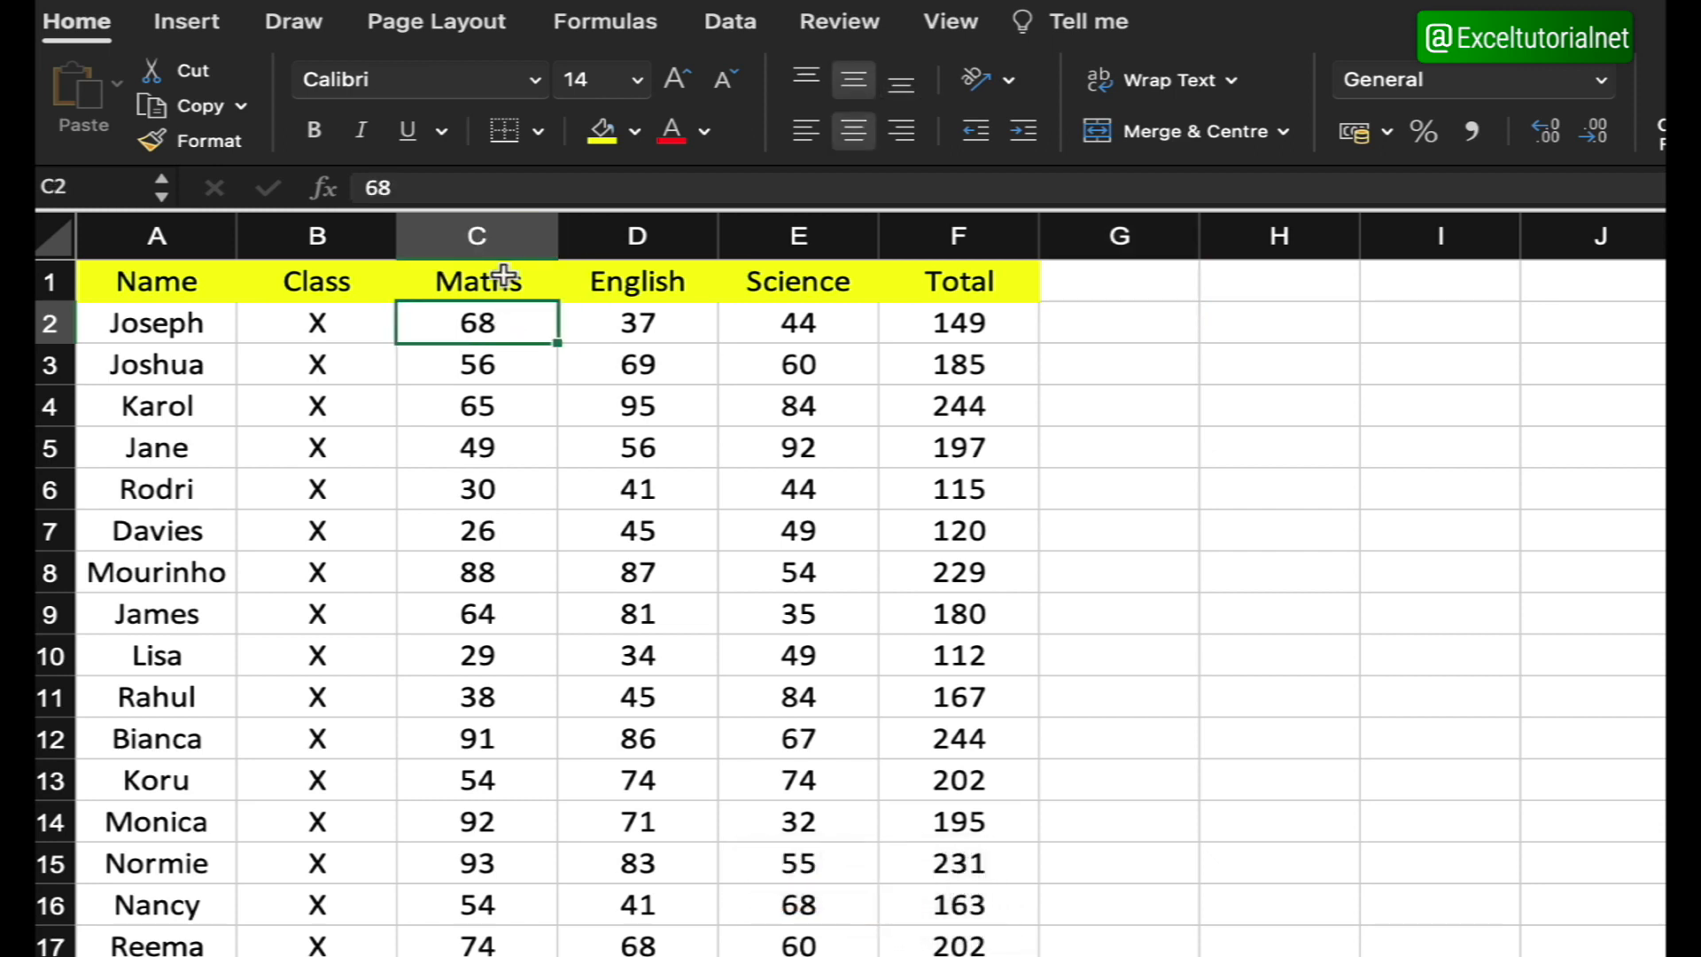
pyautogui.moveTo(503, 276); pyautogui.dragTo(498, 326)
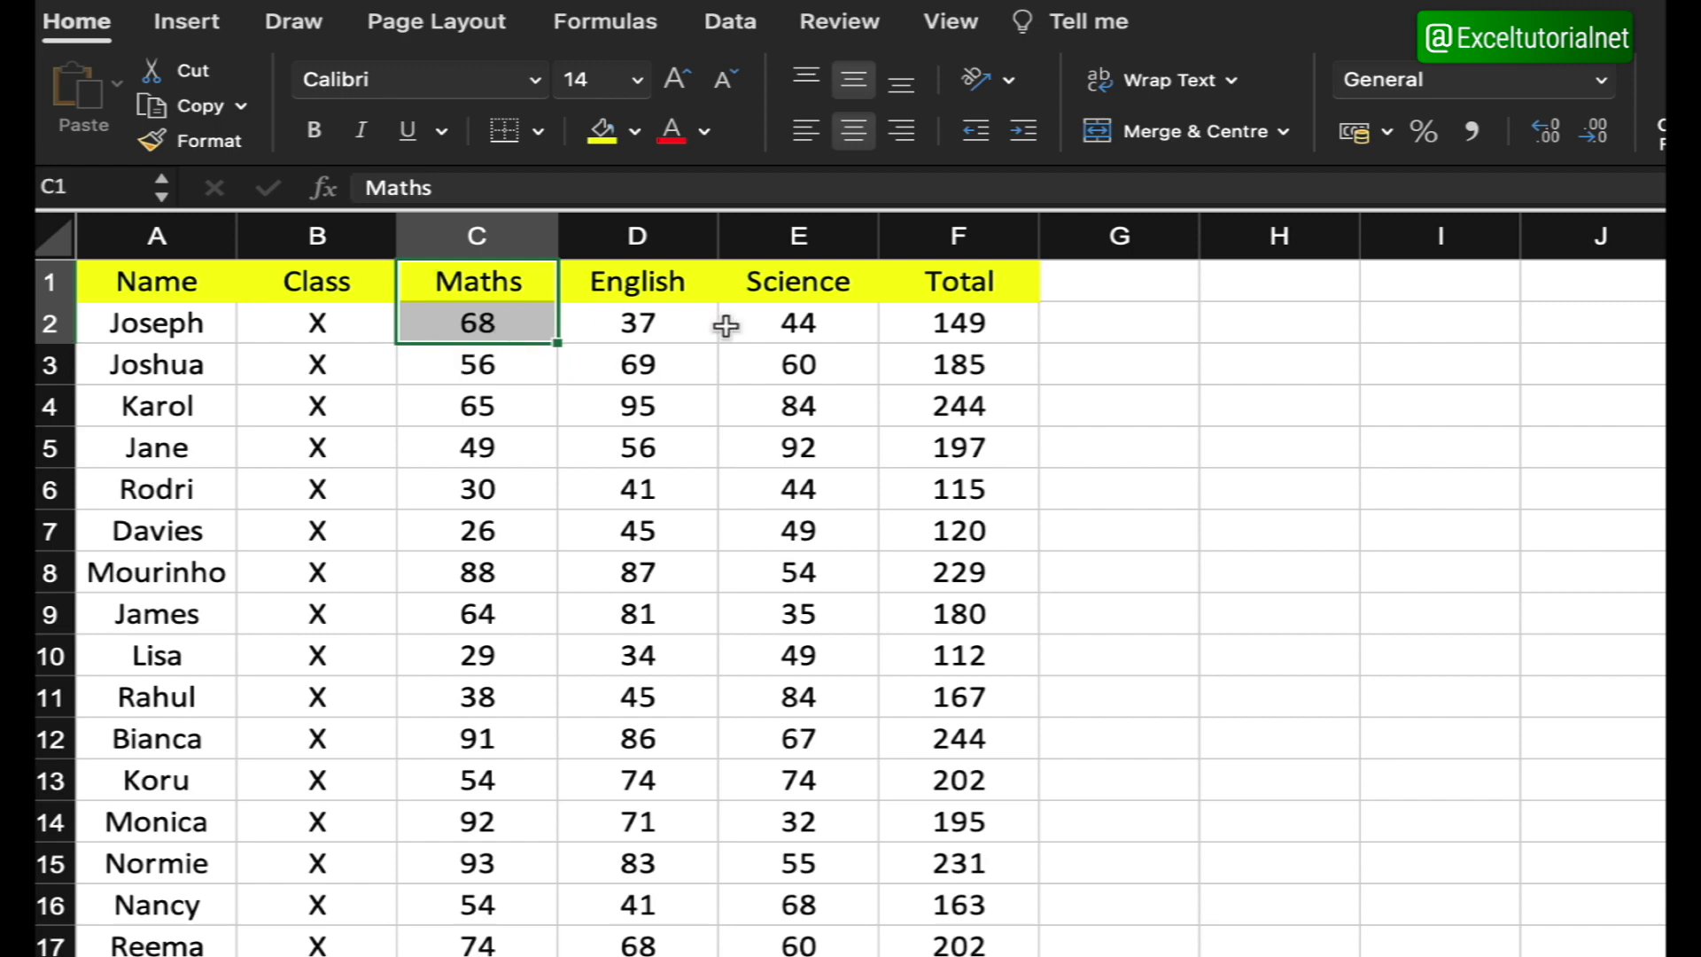
pyautogui.click(939, 327)
pyautogui.moveTo(969, 273); pyautogui.dragTo(961, 339)
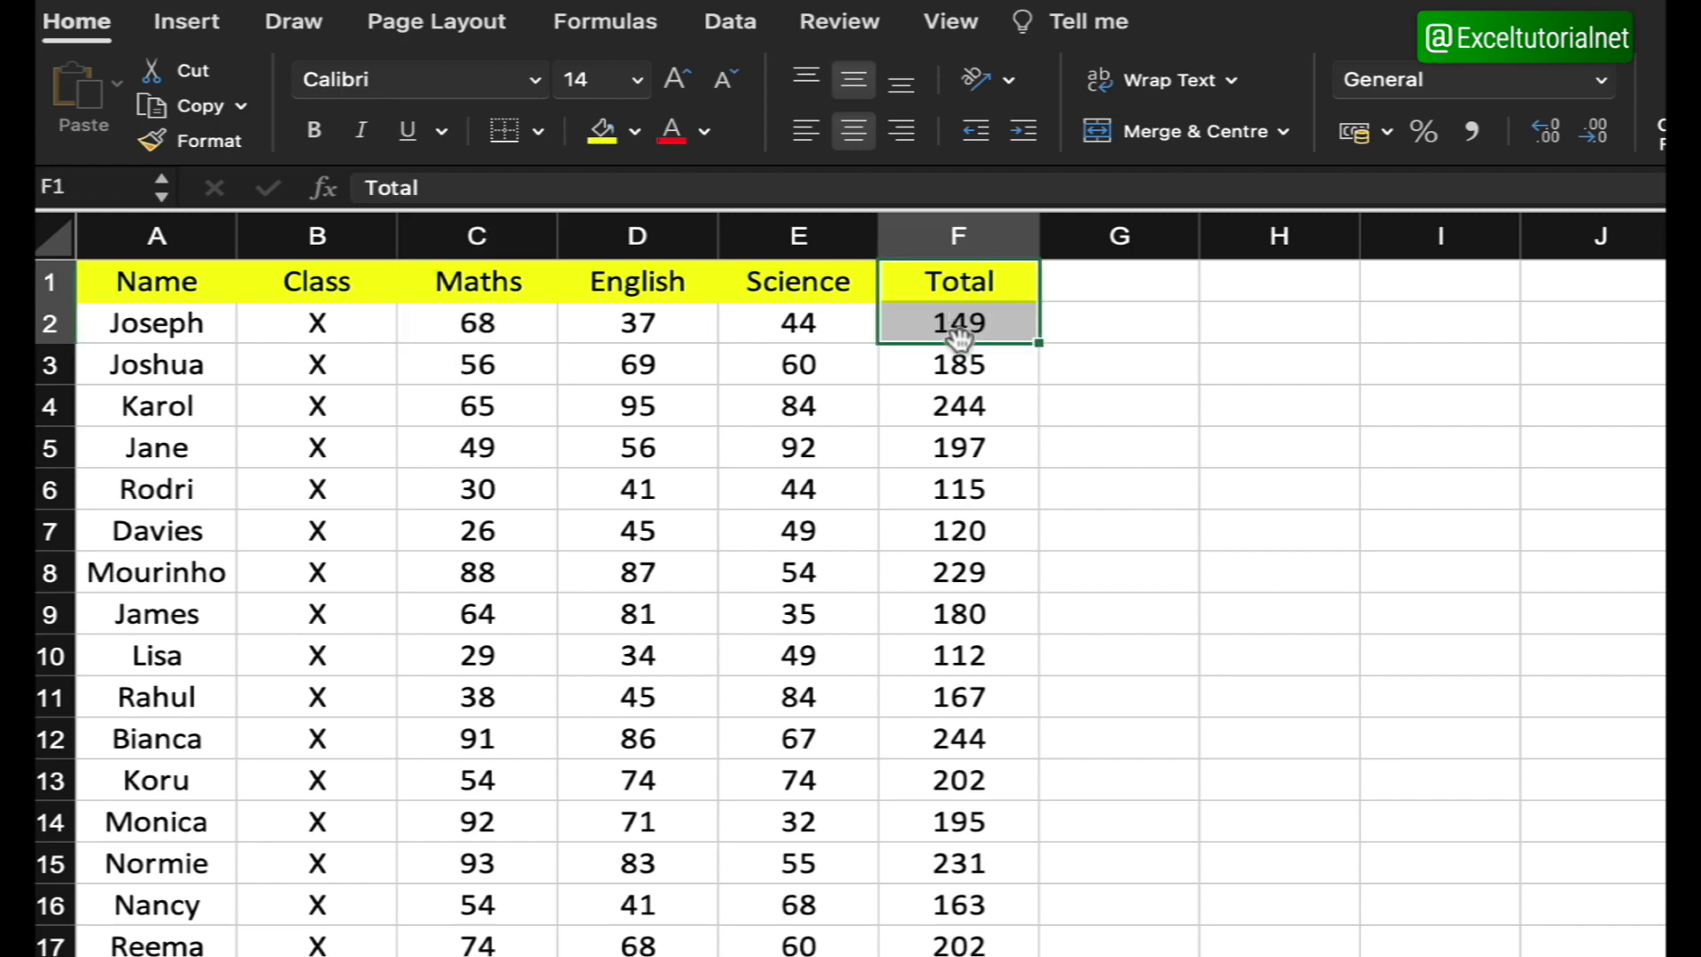
pyautogui.click(1128, 335)
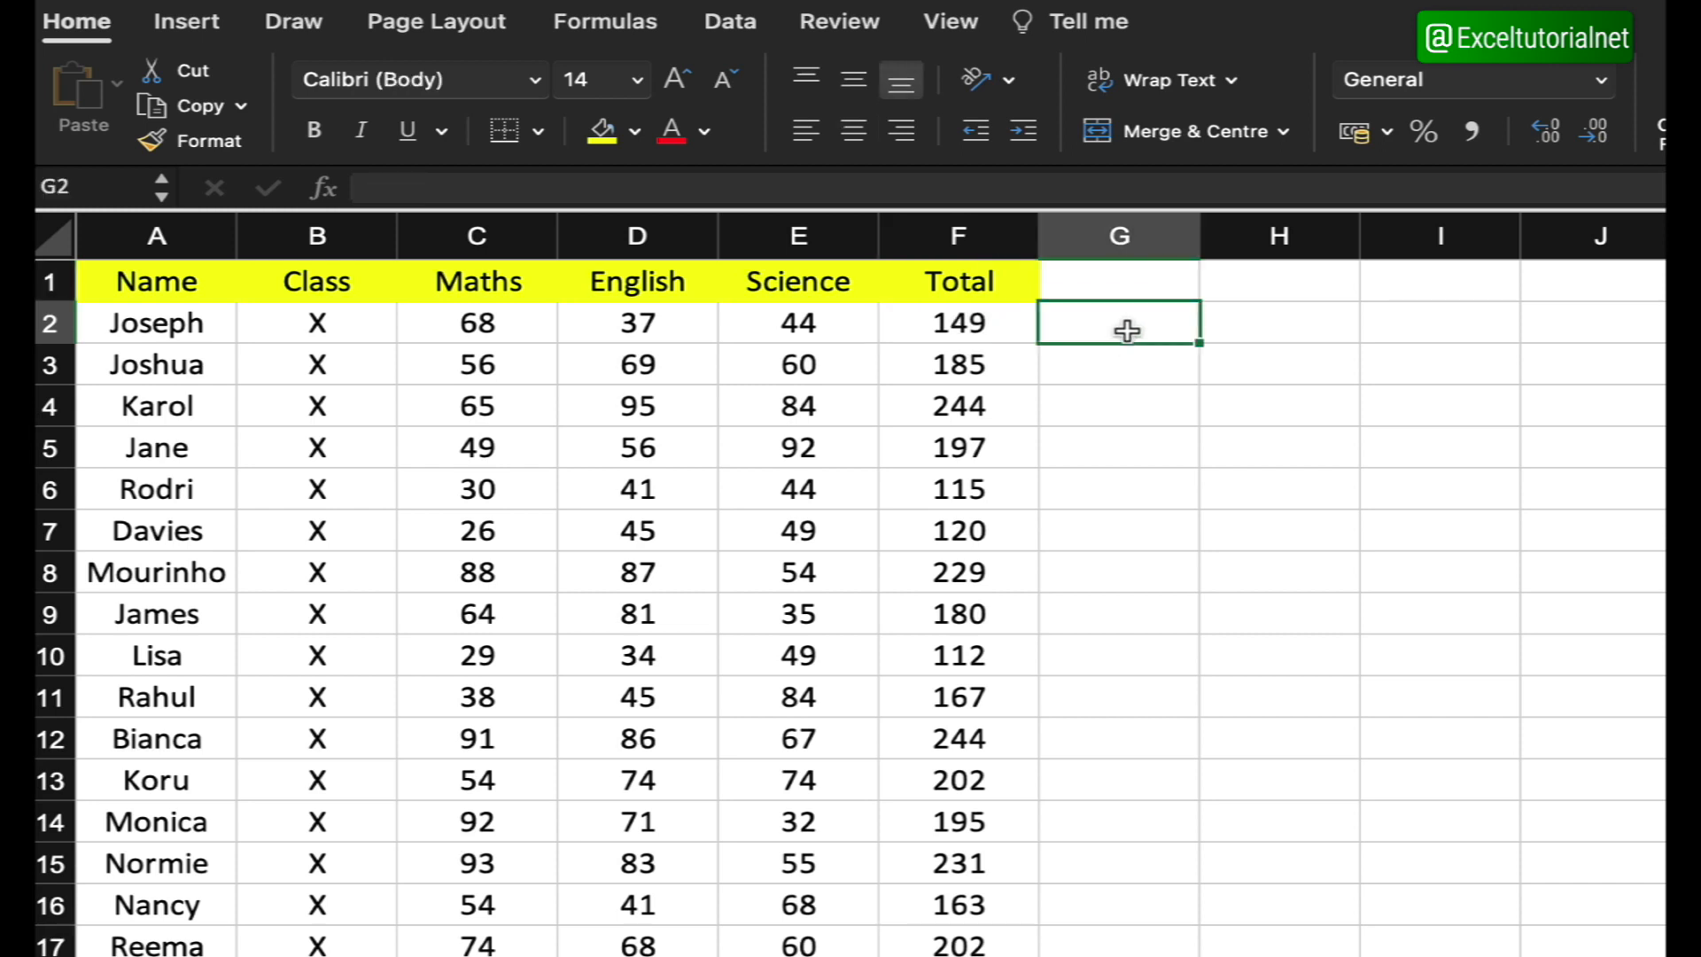
pyautogui.write('=OR(')
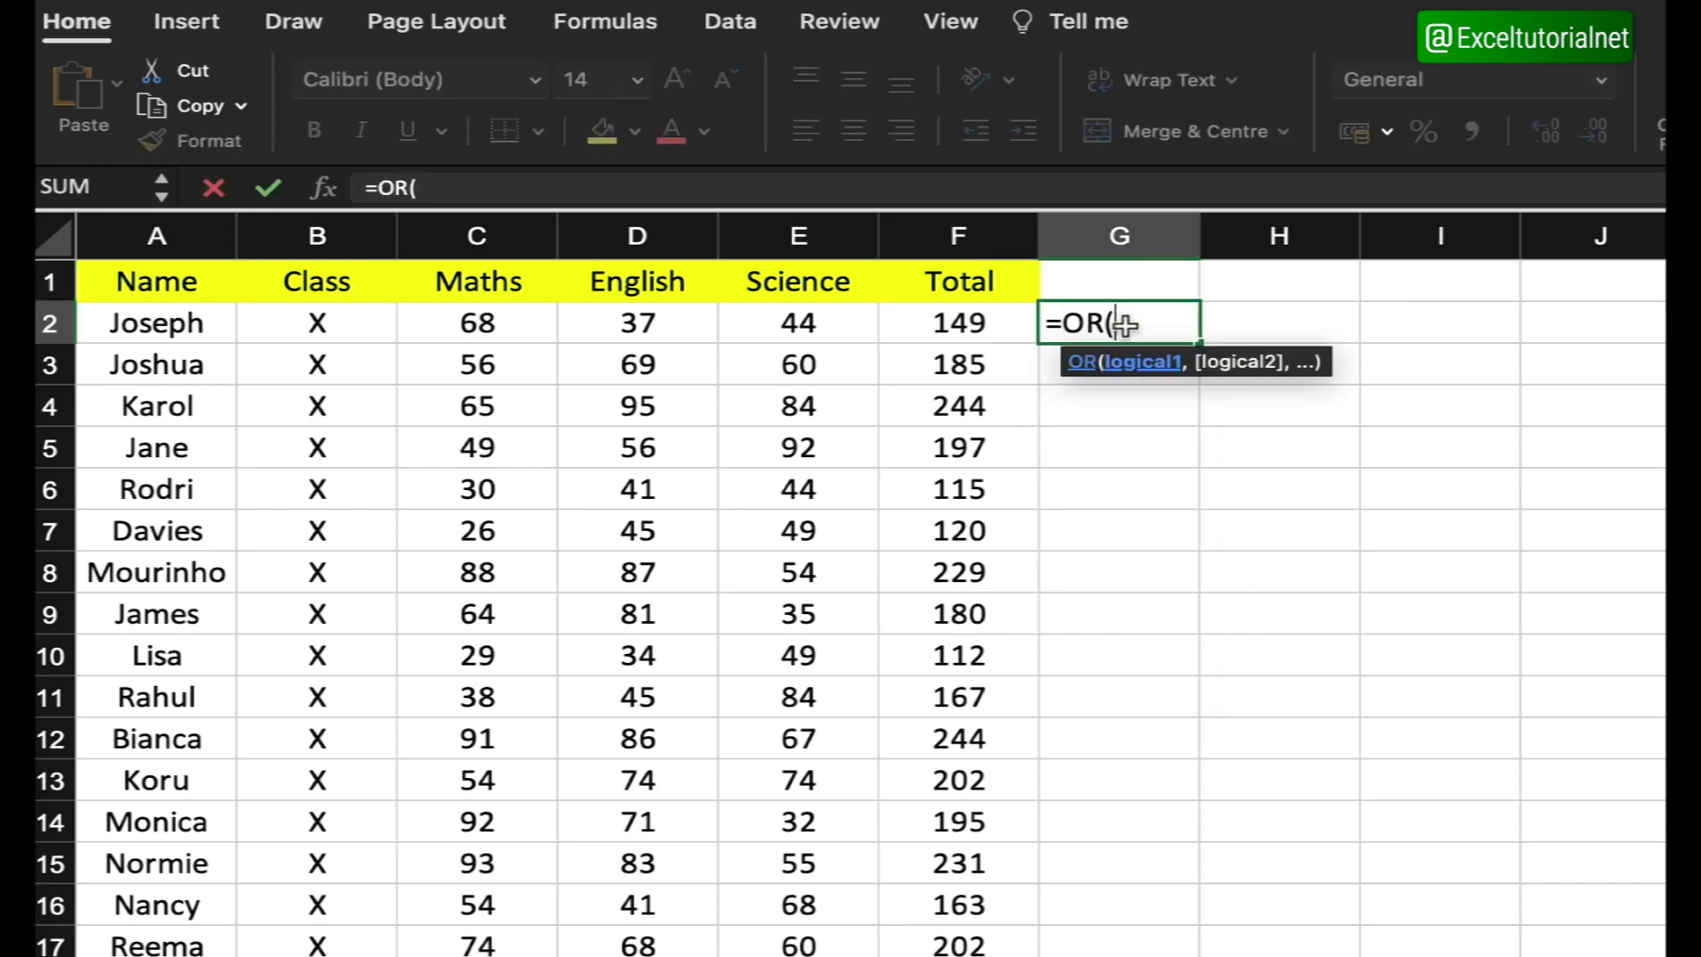
pyautogui.click(490, 324)
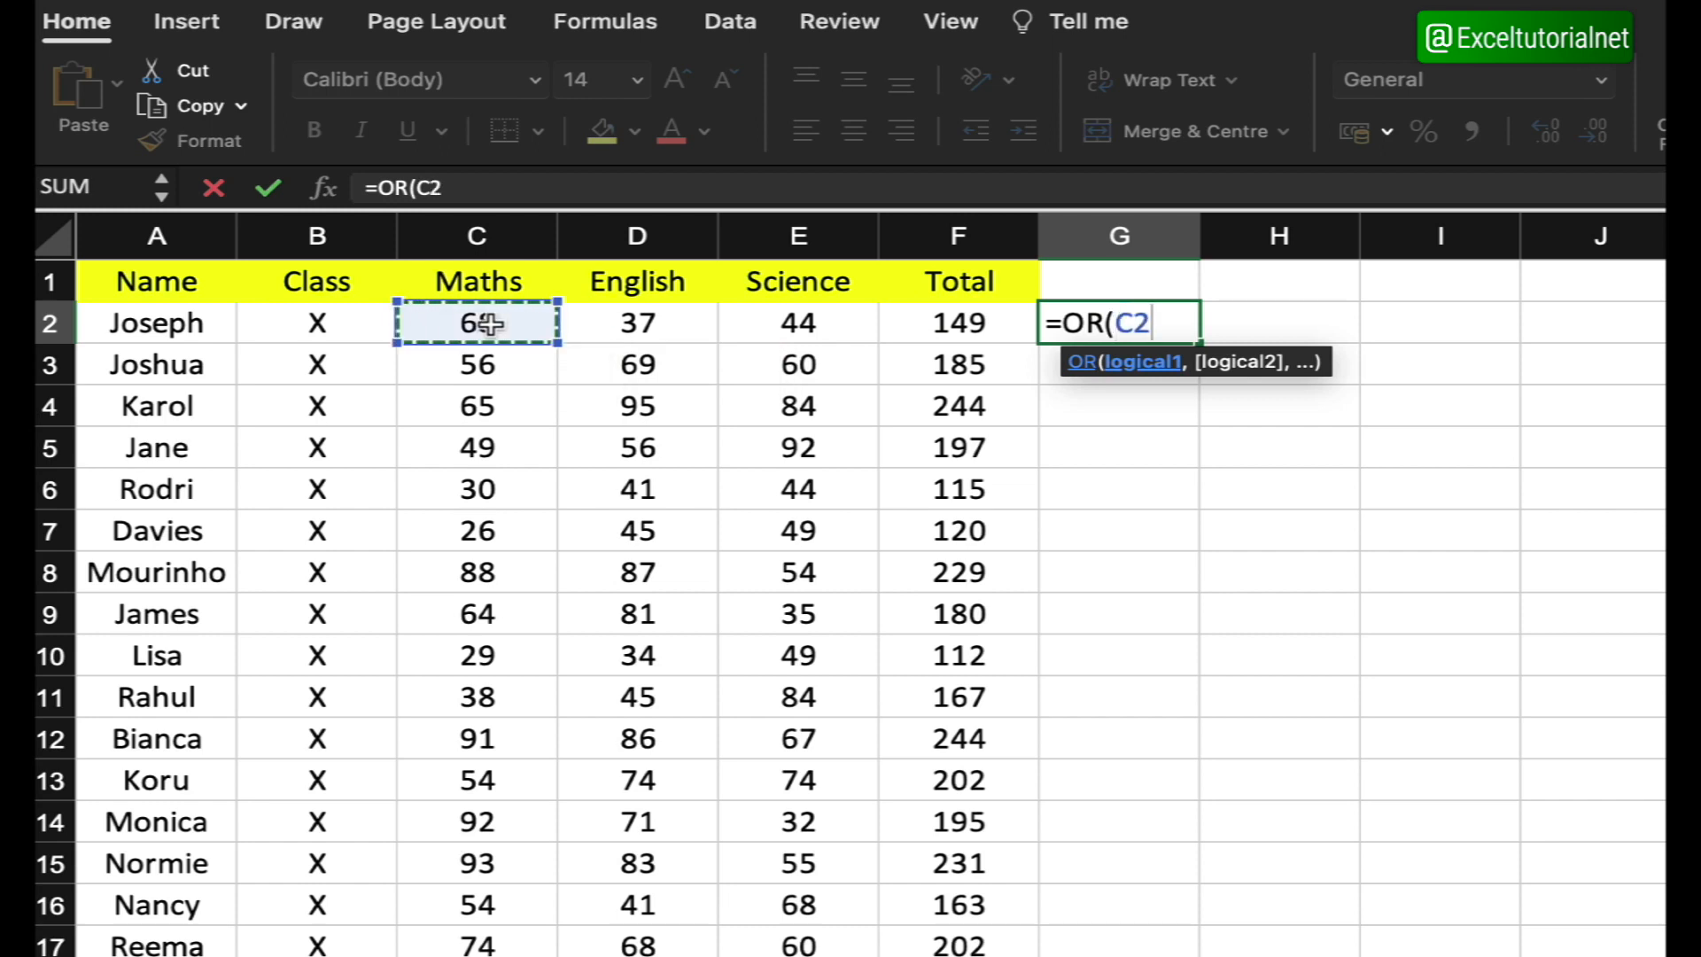
pyautogui.write('>=')
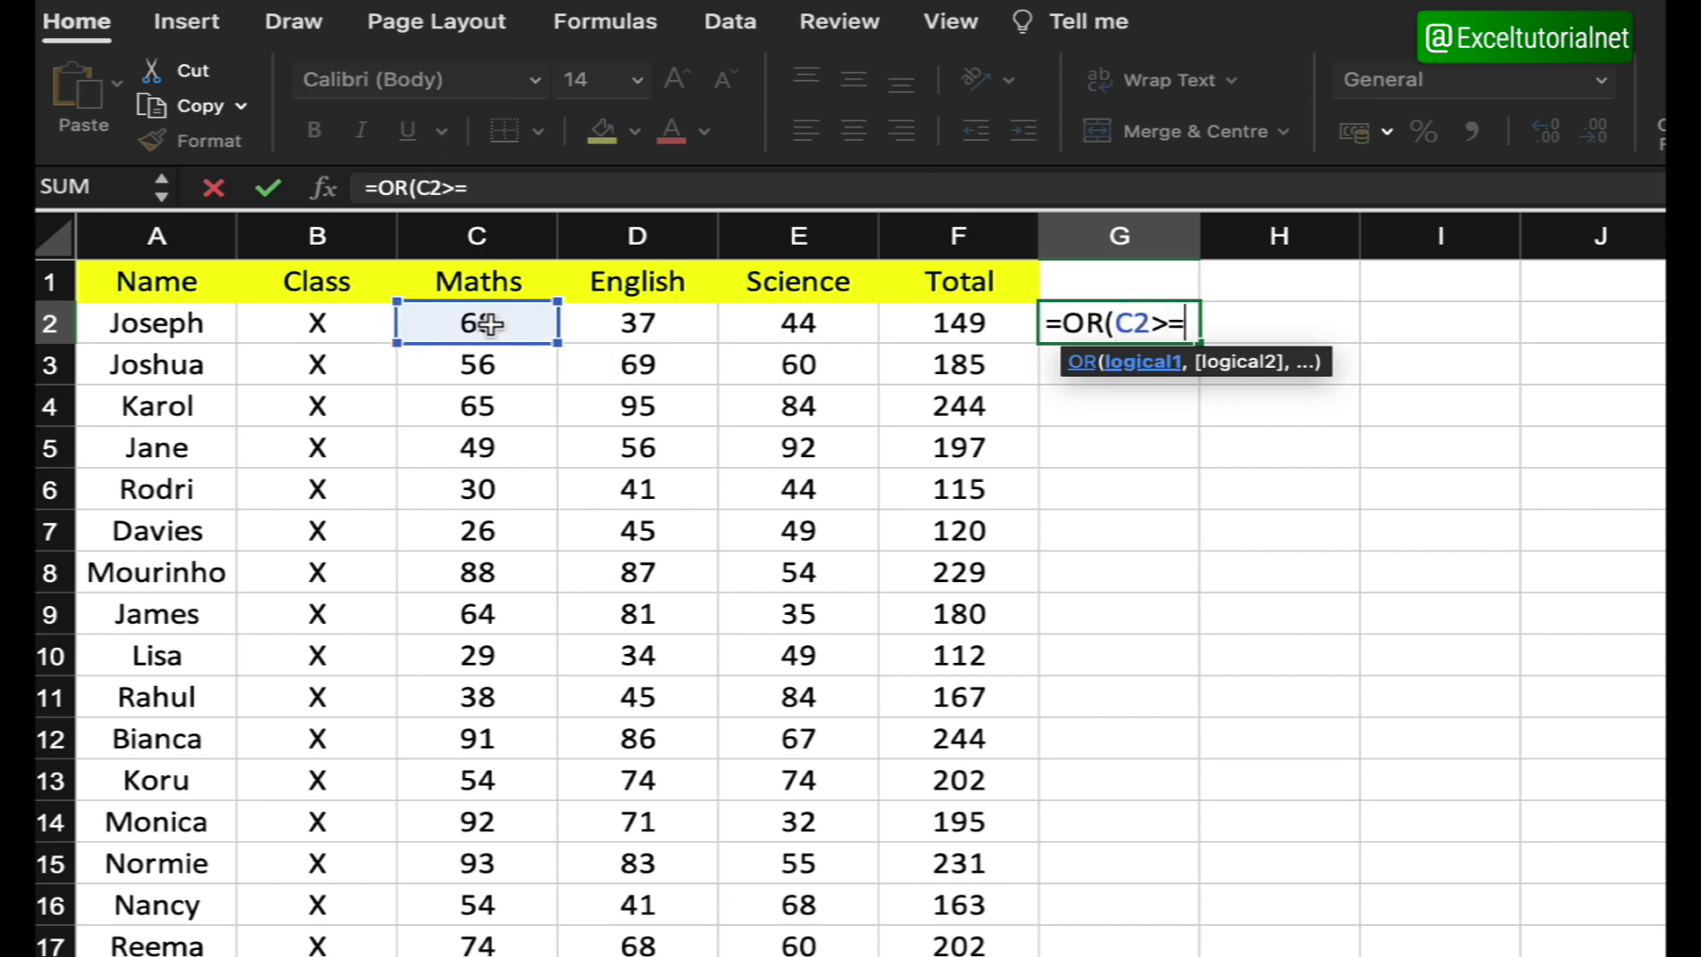
pyautogui.write('40,')
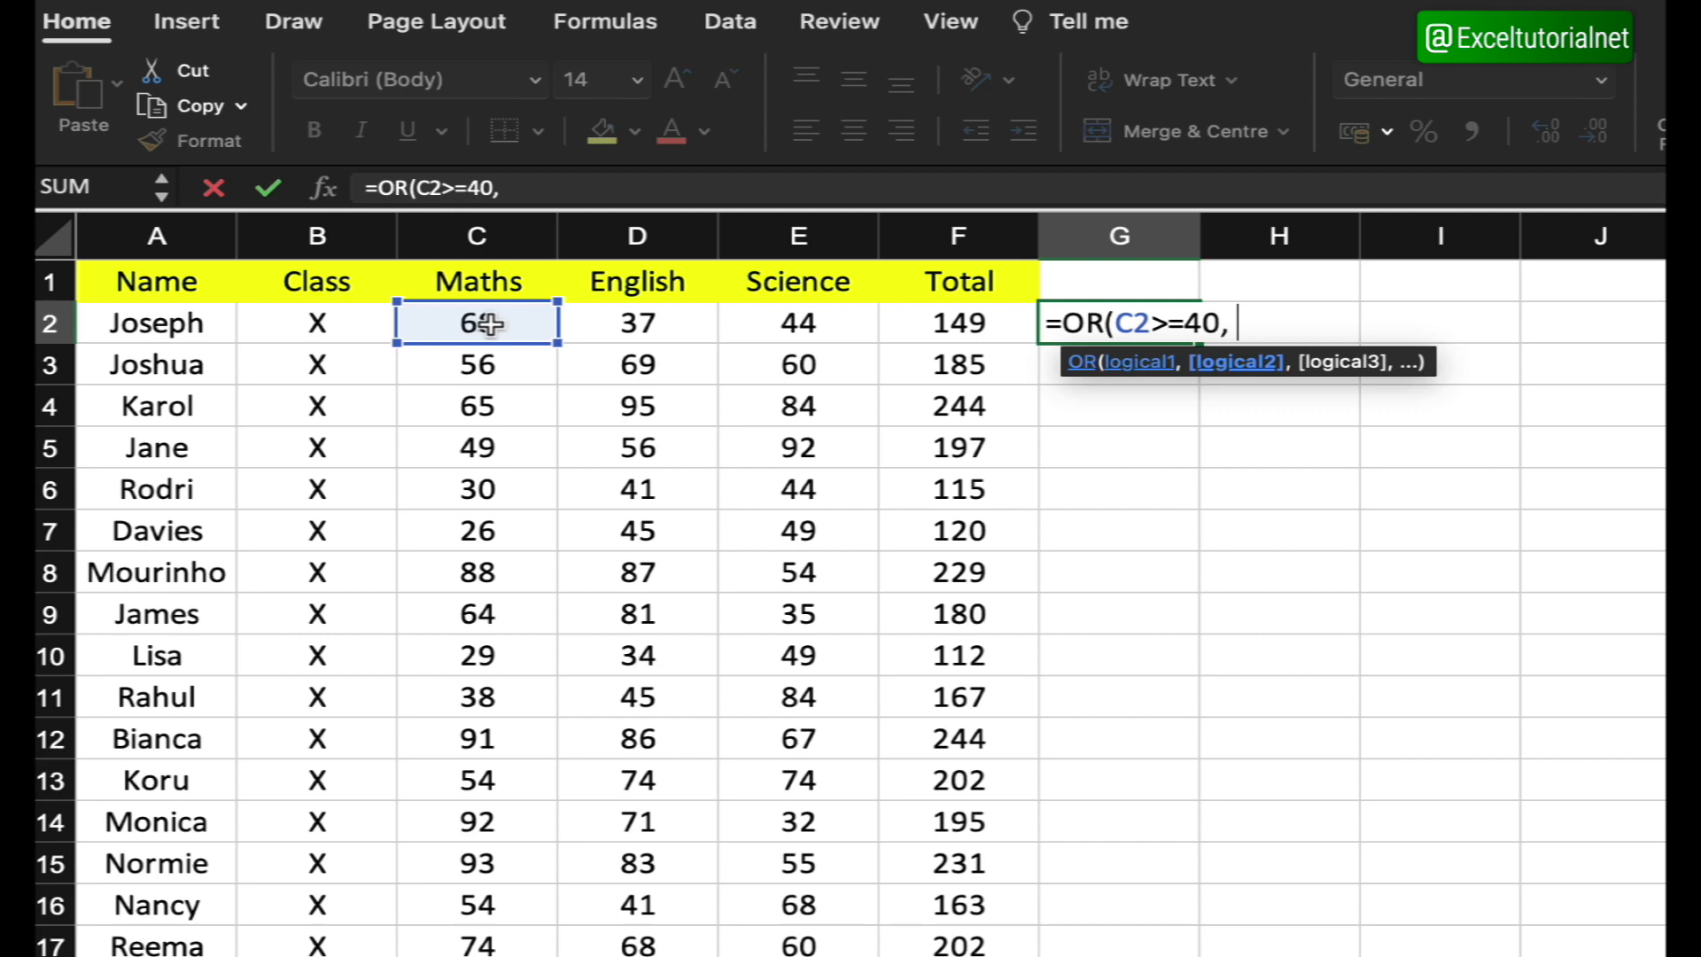
pyautogui.click(980, 324)
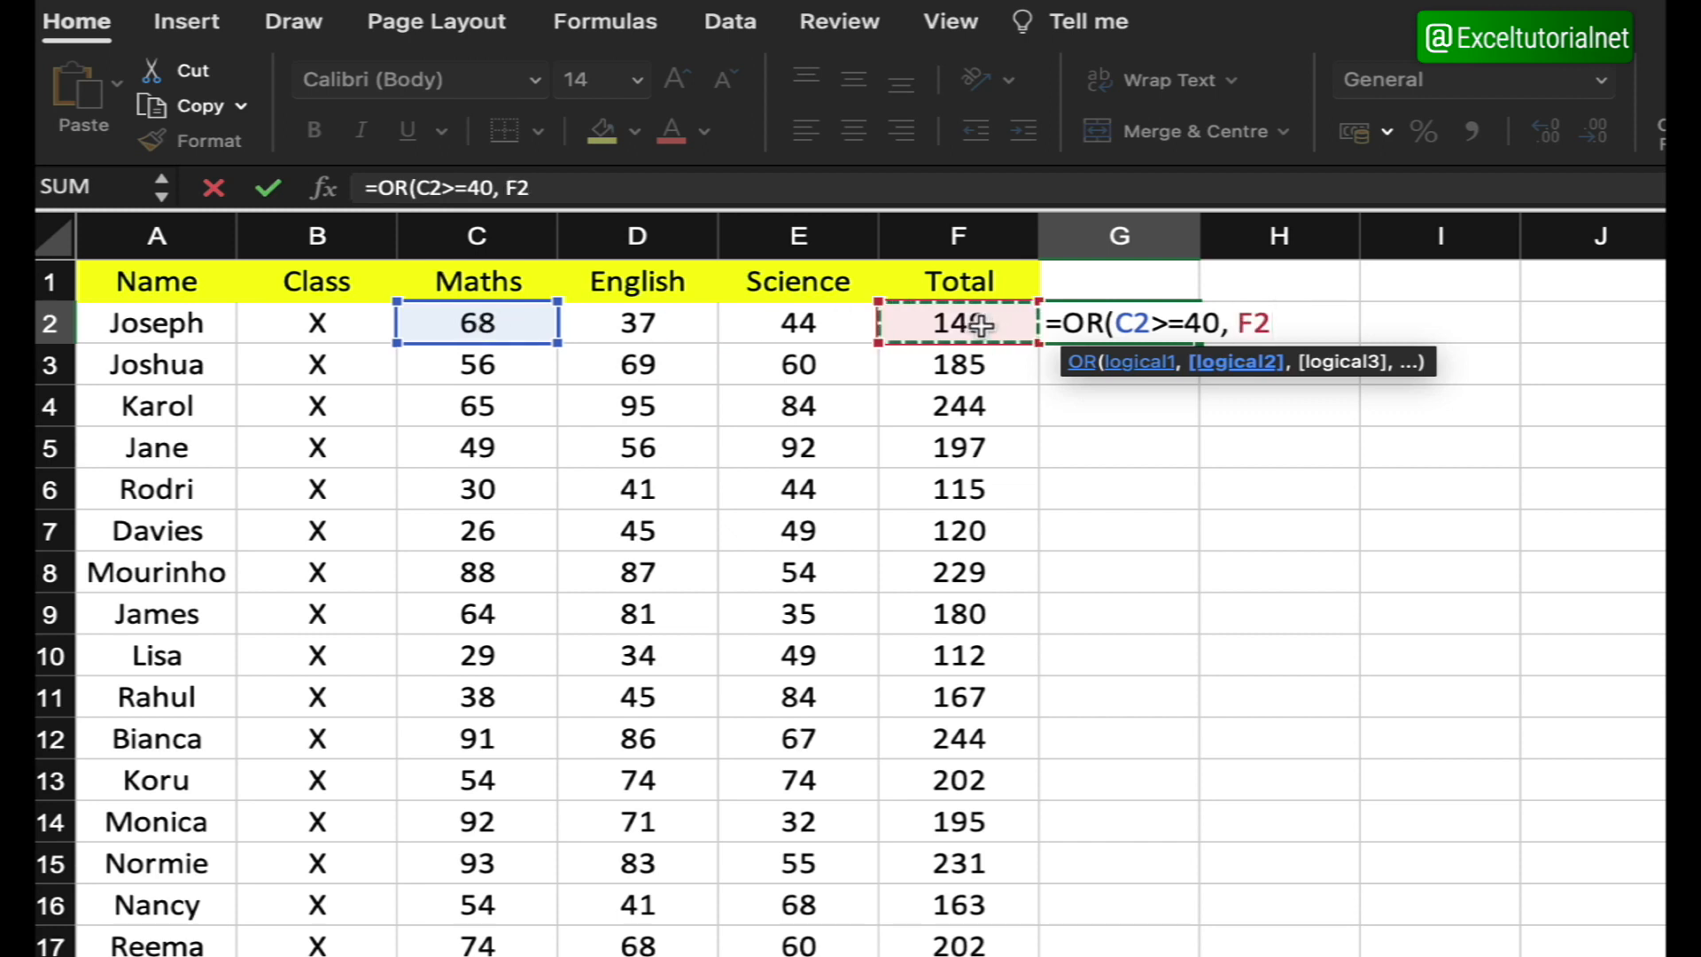
pyautogui.write('>')
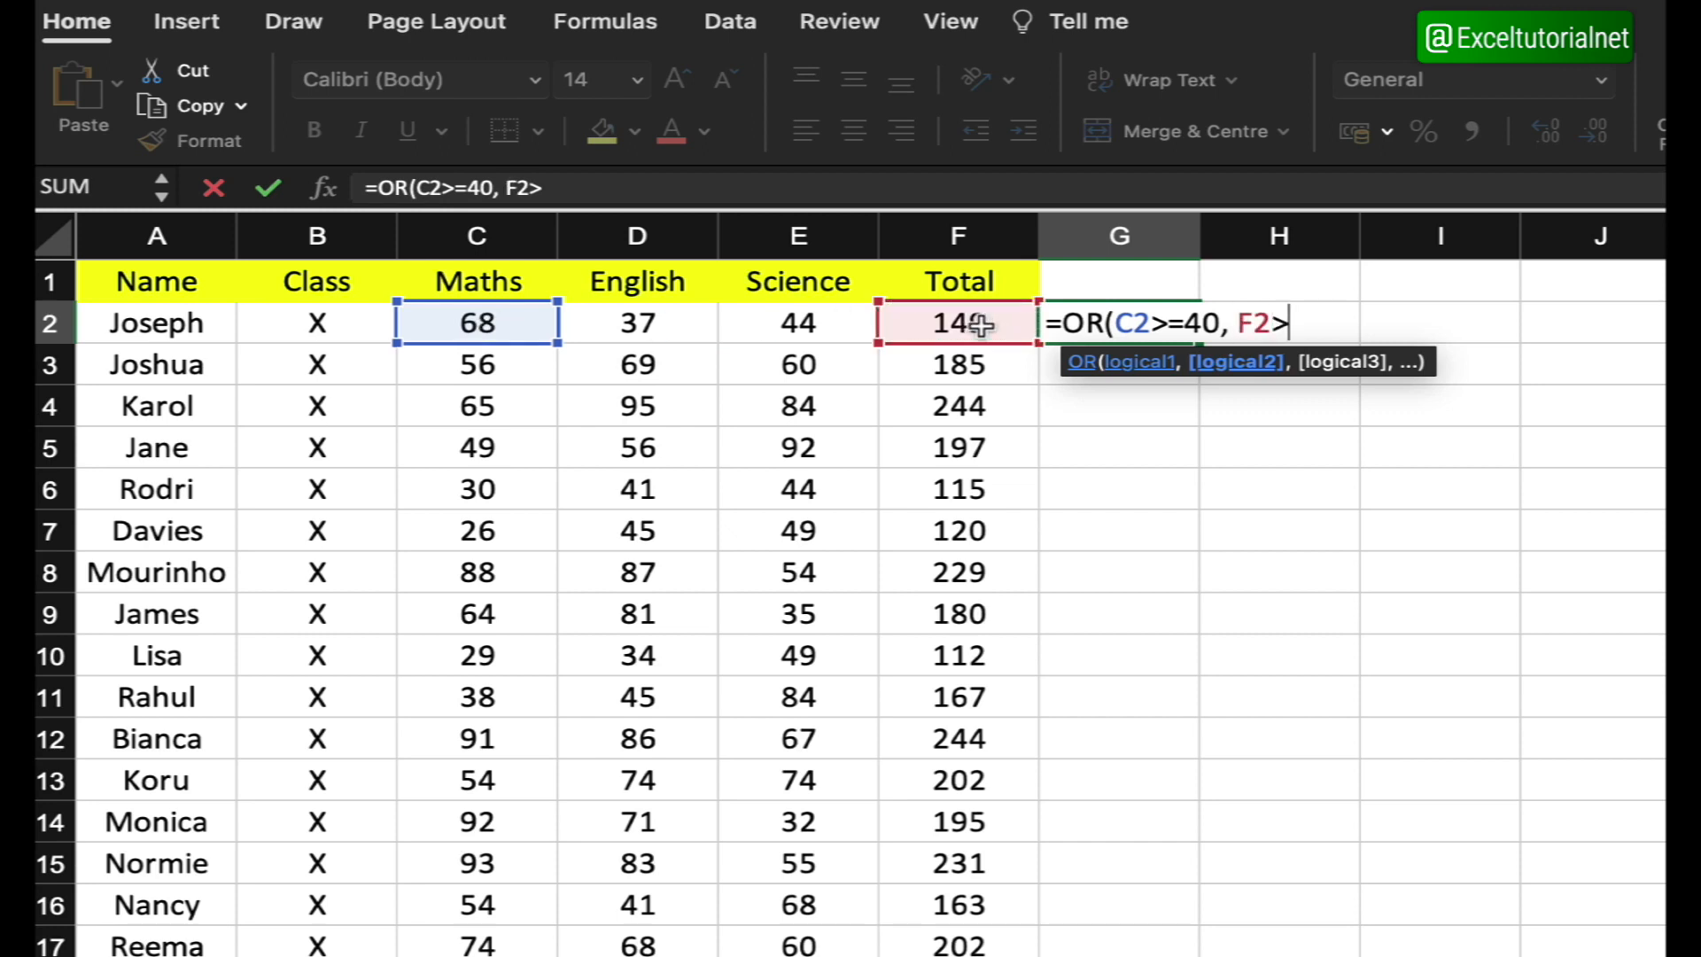
pyautogui.write('=120)')
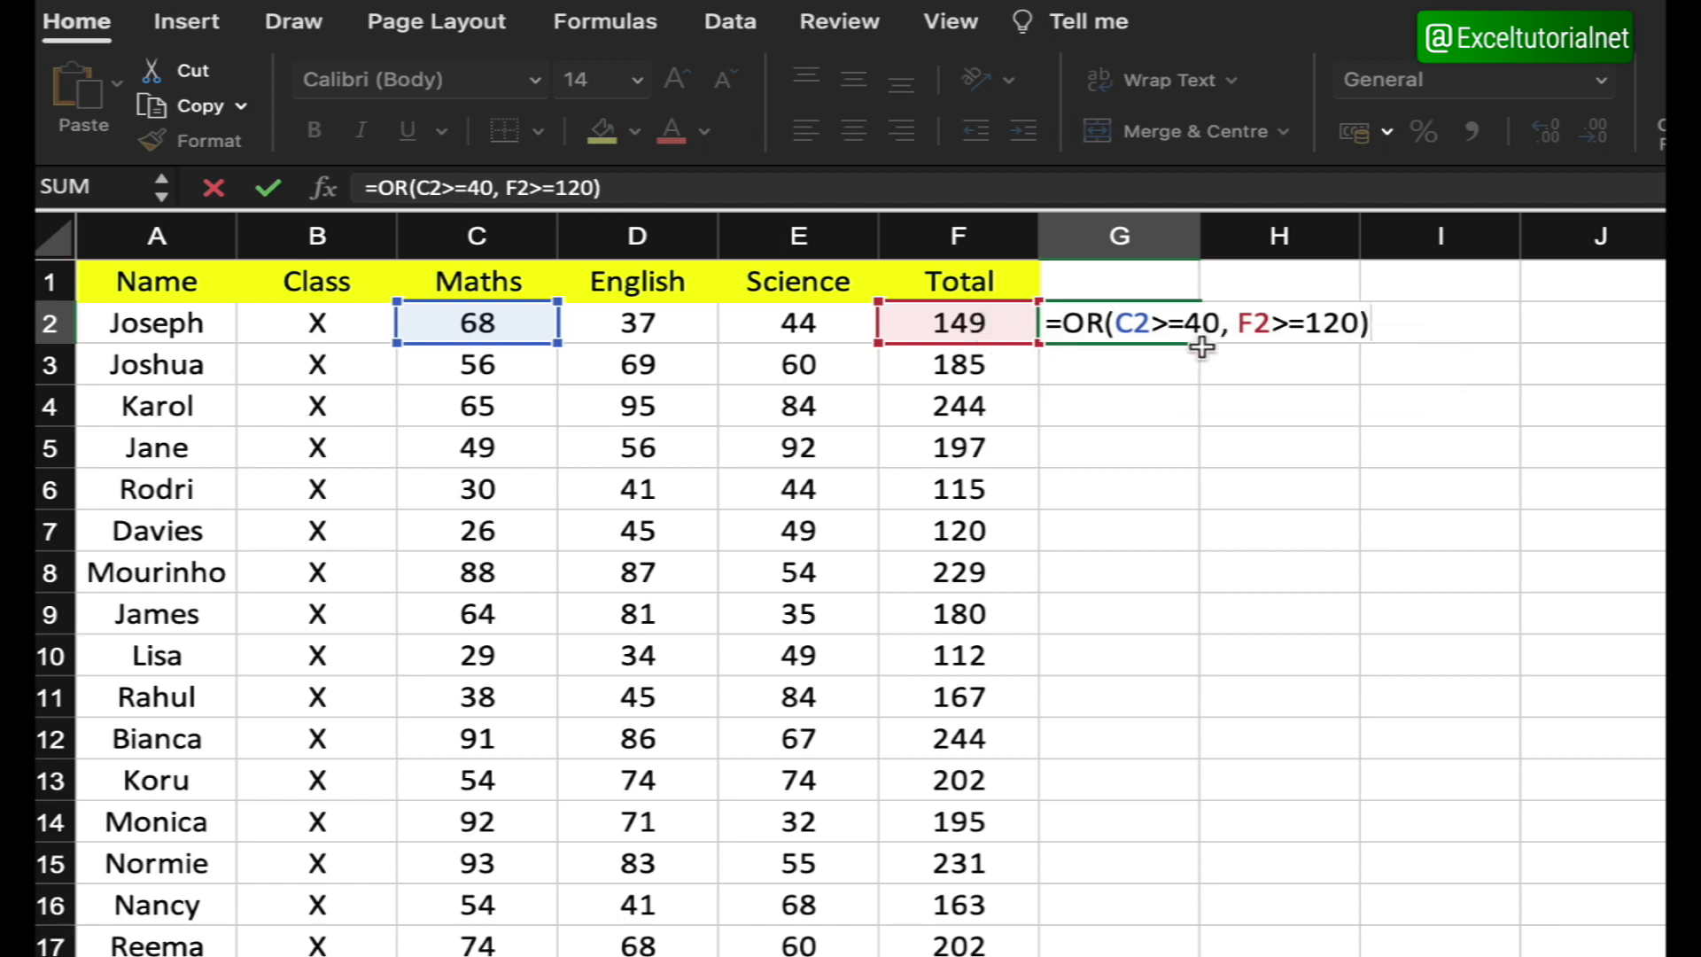
pyautogui.press('Return')
# Step: Wrap the OR test in G2 in an IF function so that OR(C2>=40, F2>=120) is its logical test
pyautogui.click(1161, 321)
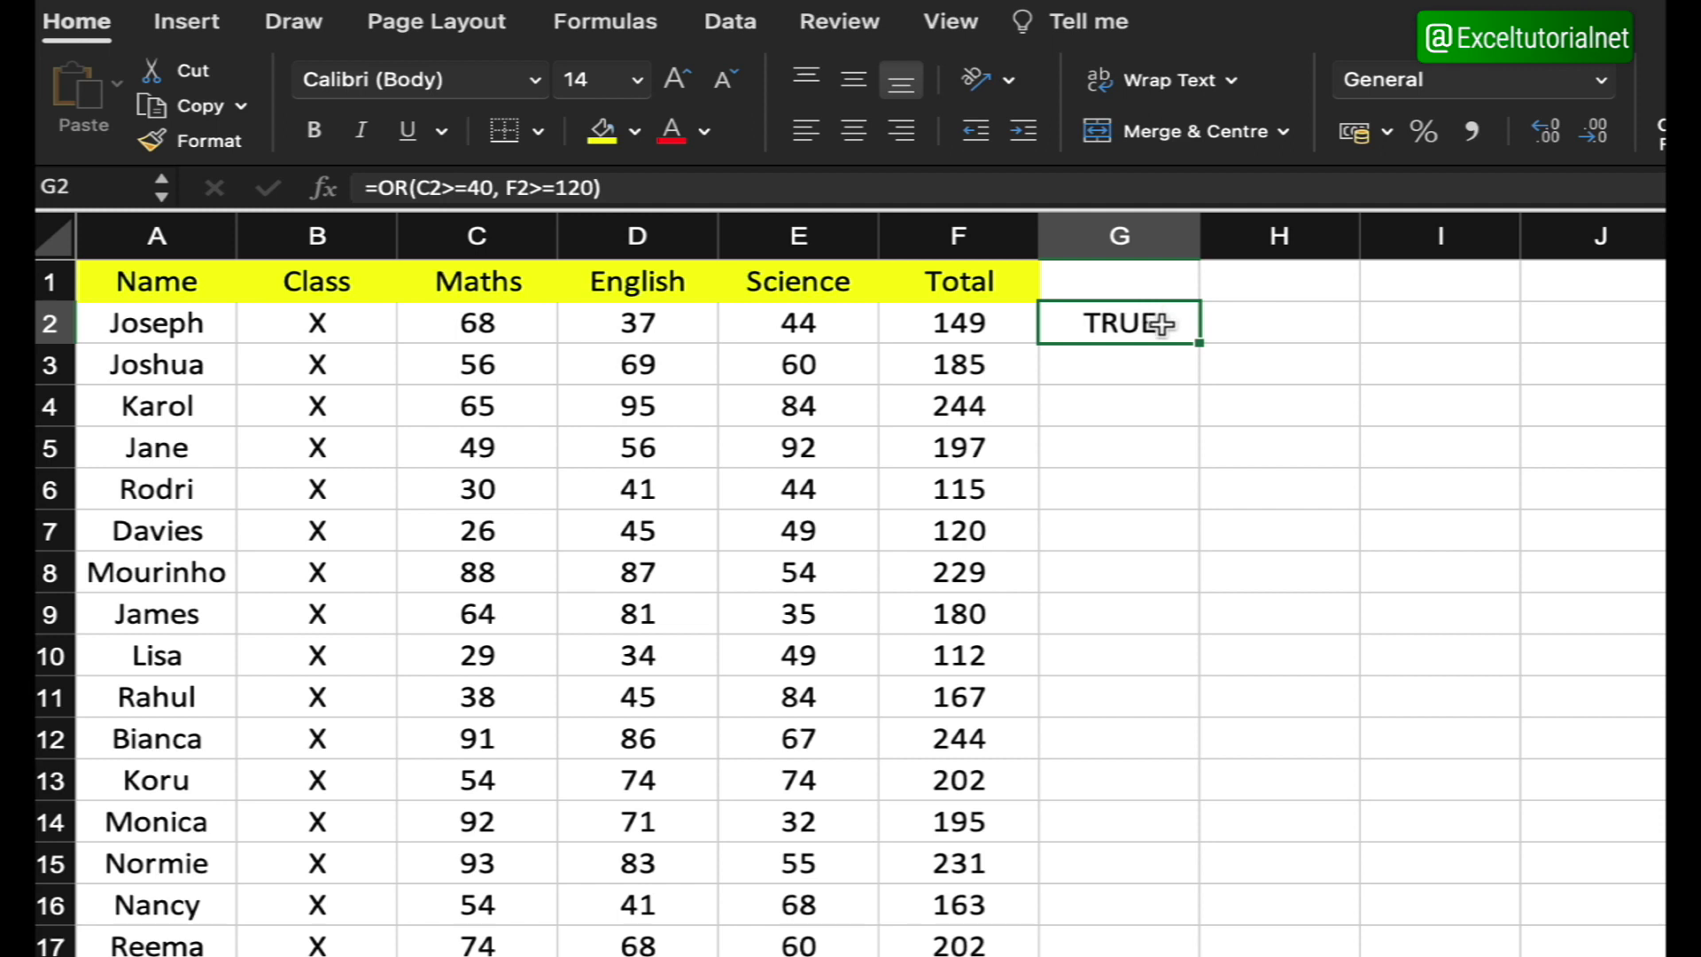
pyautogui.doubleClick(1161, 324)
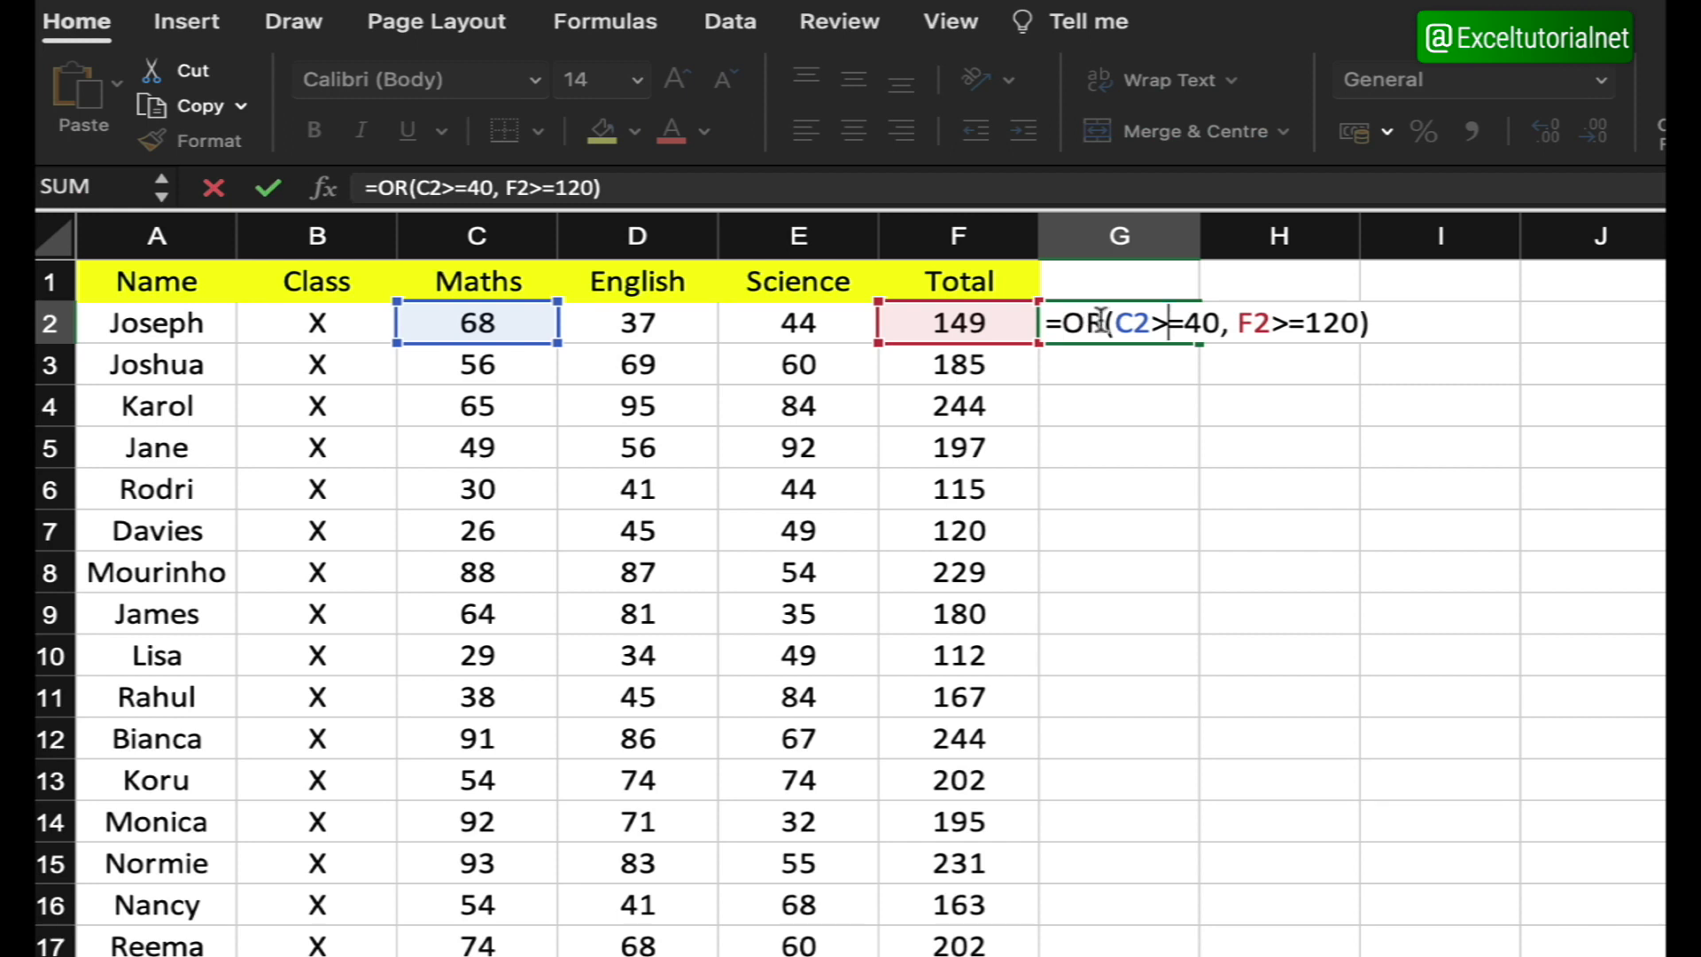
pyautogui.click(1064, 320)
pyautogui.write('IF')
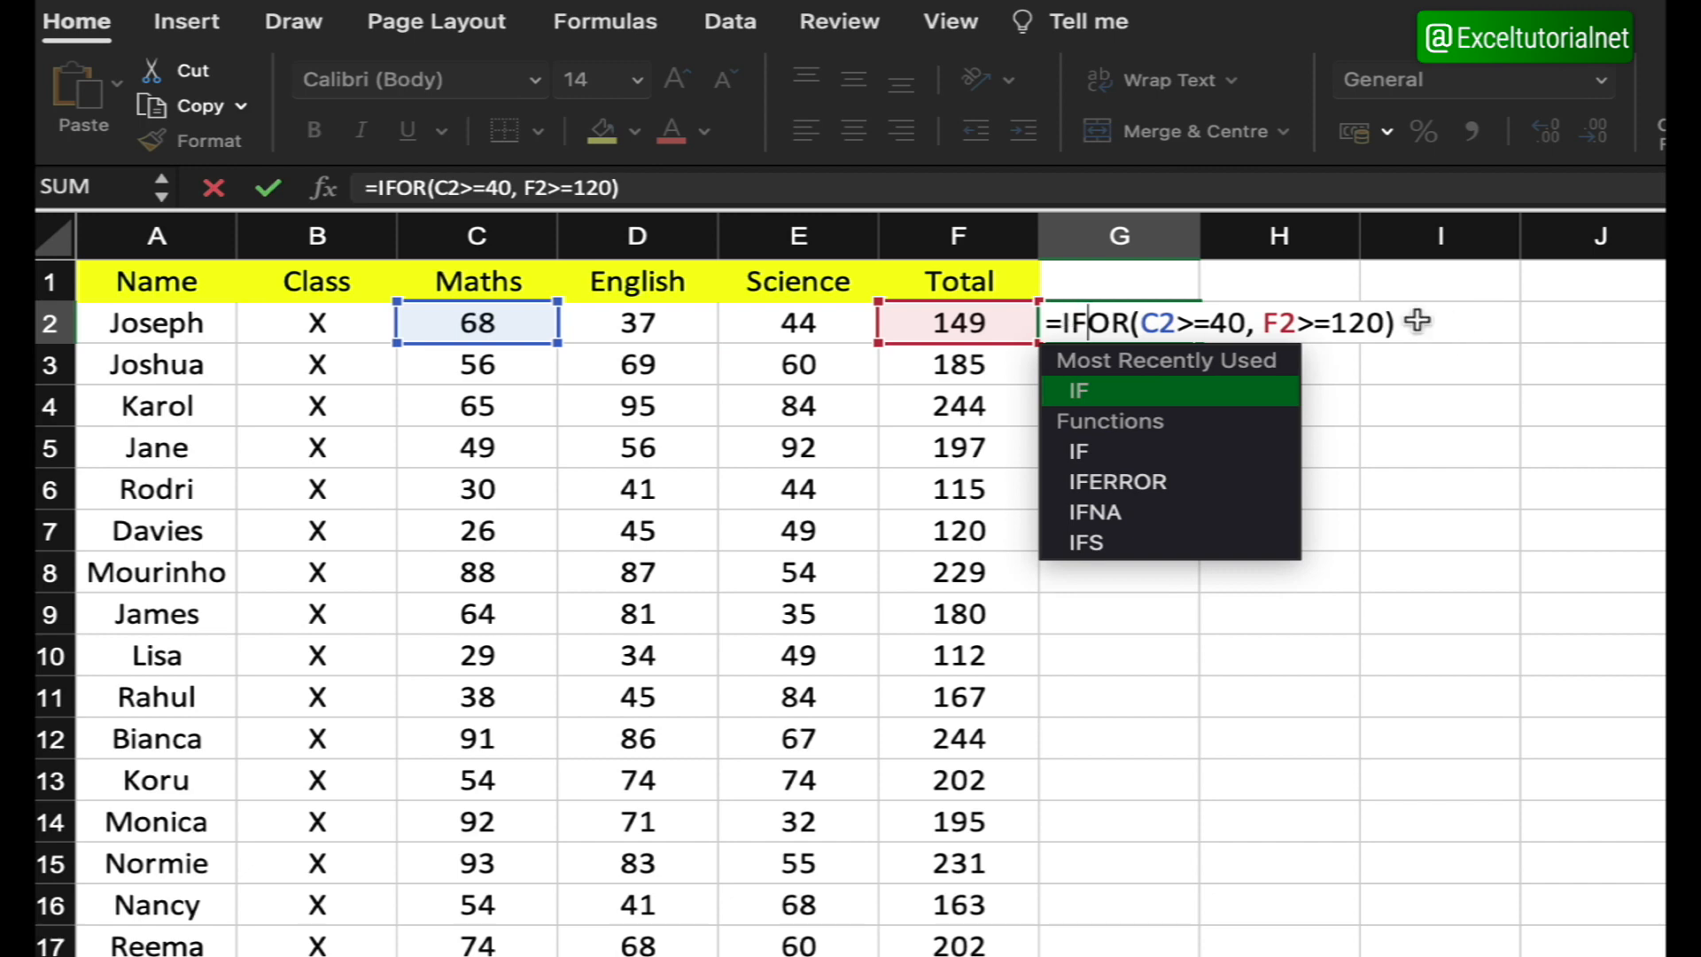
pyautogui.write('(')
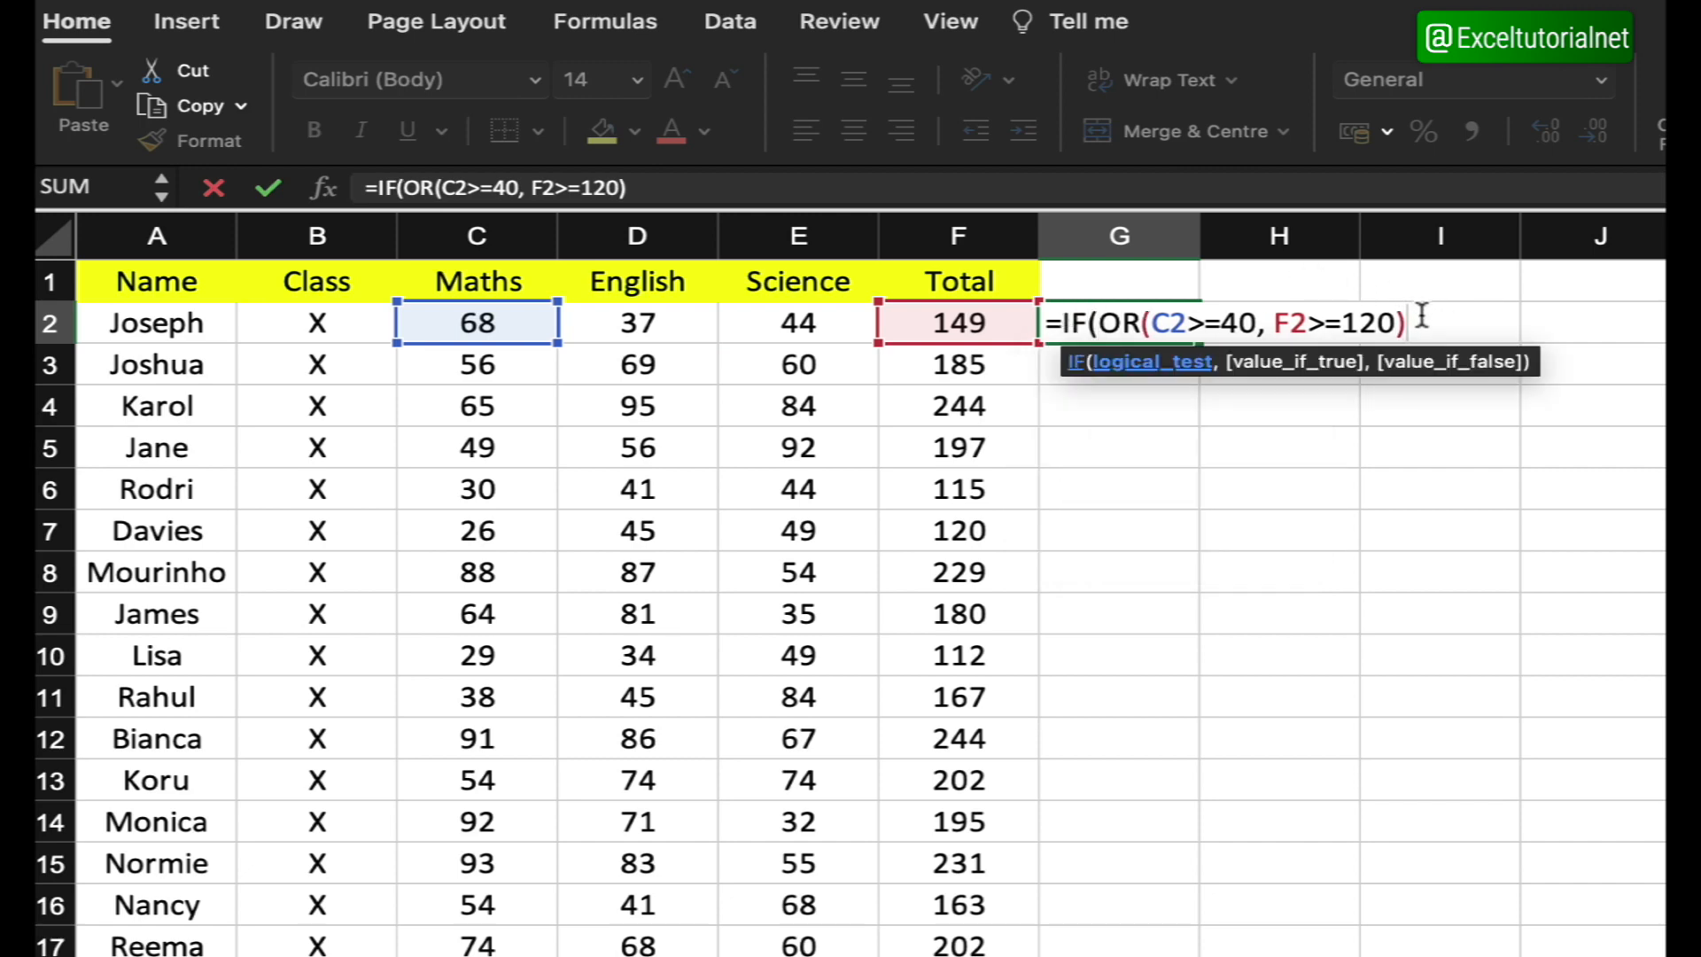
pyautogui.moveTo(1421, 316); pyautogui.dragTo(1099, 321)
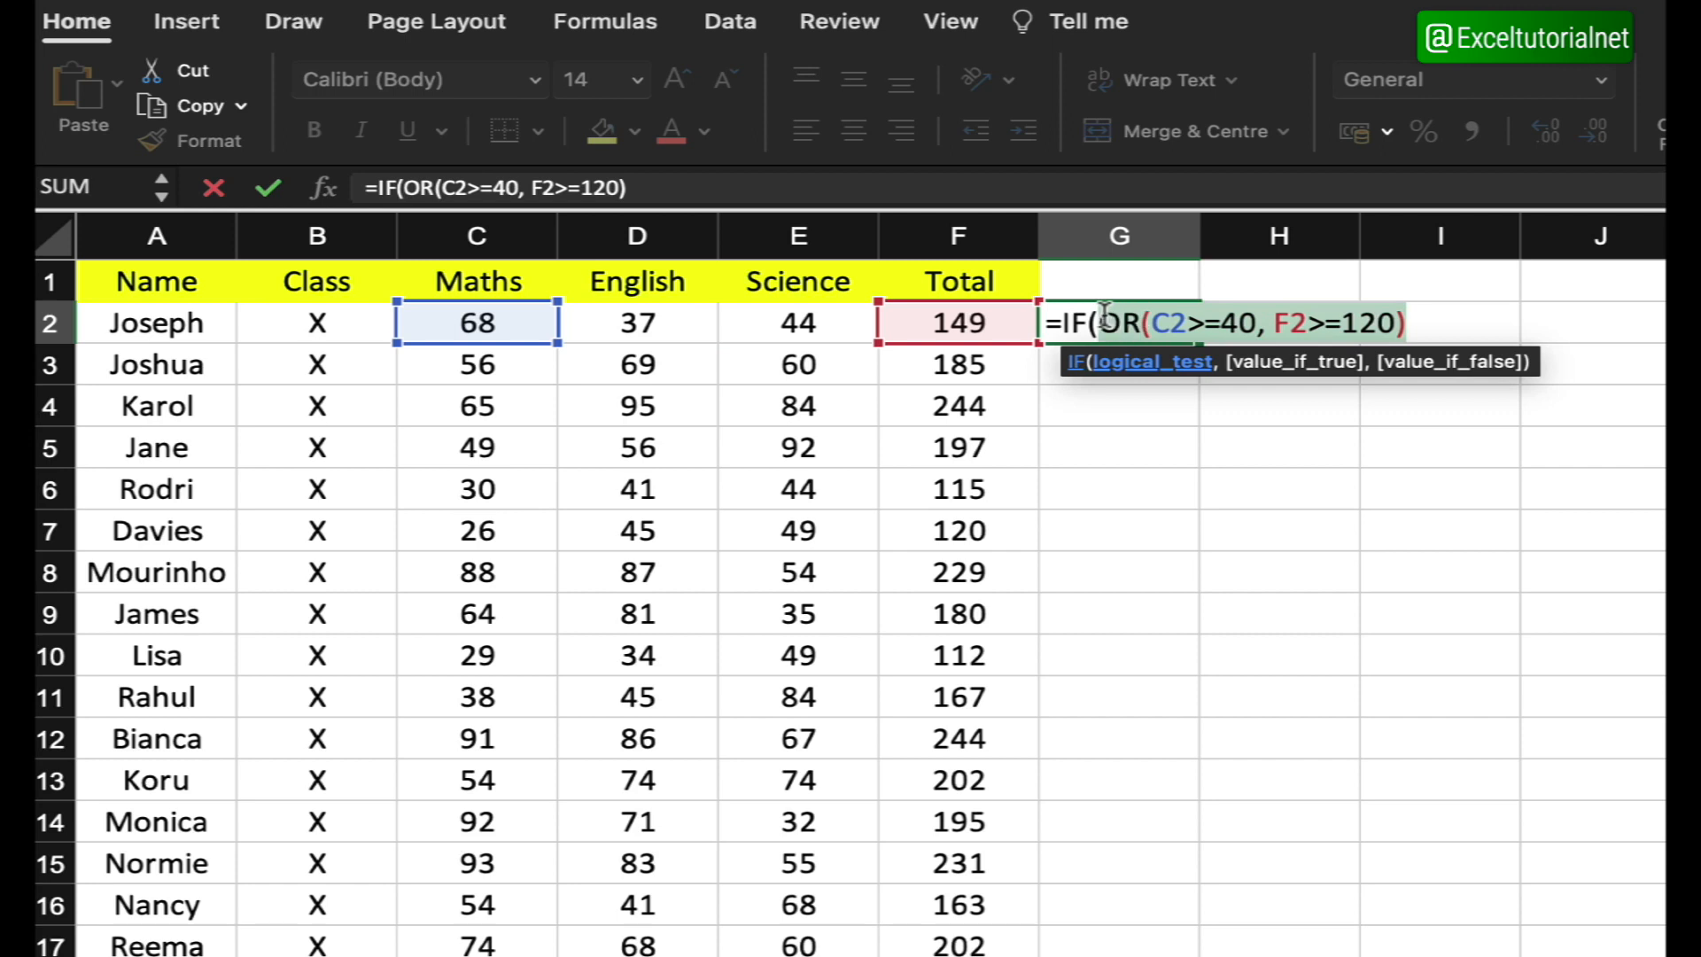
pyautogui.click(1433, 316)
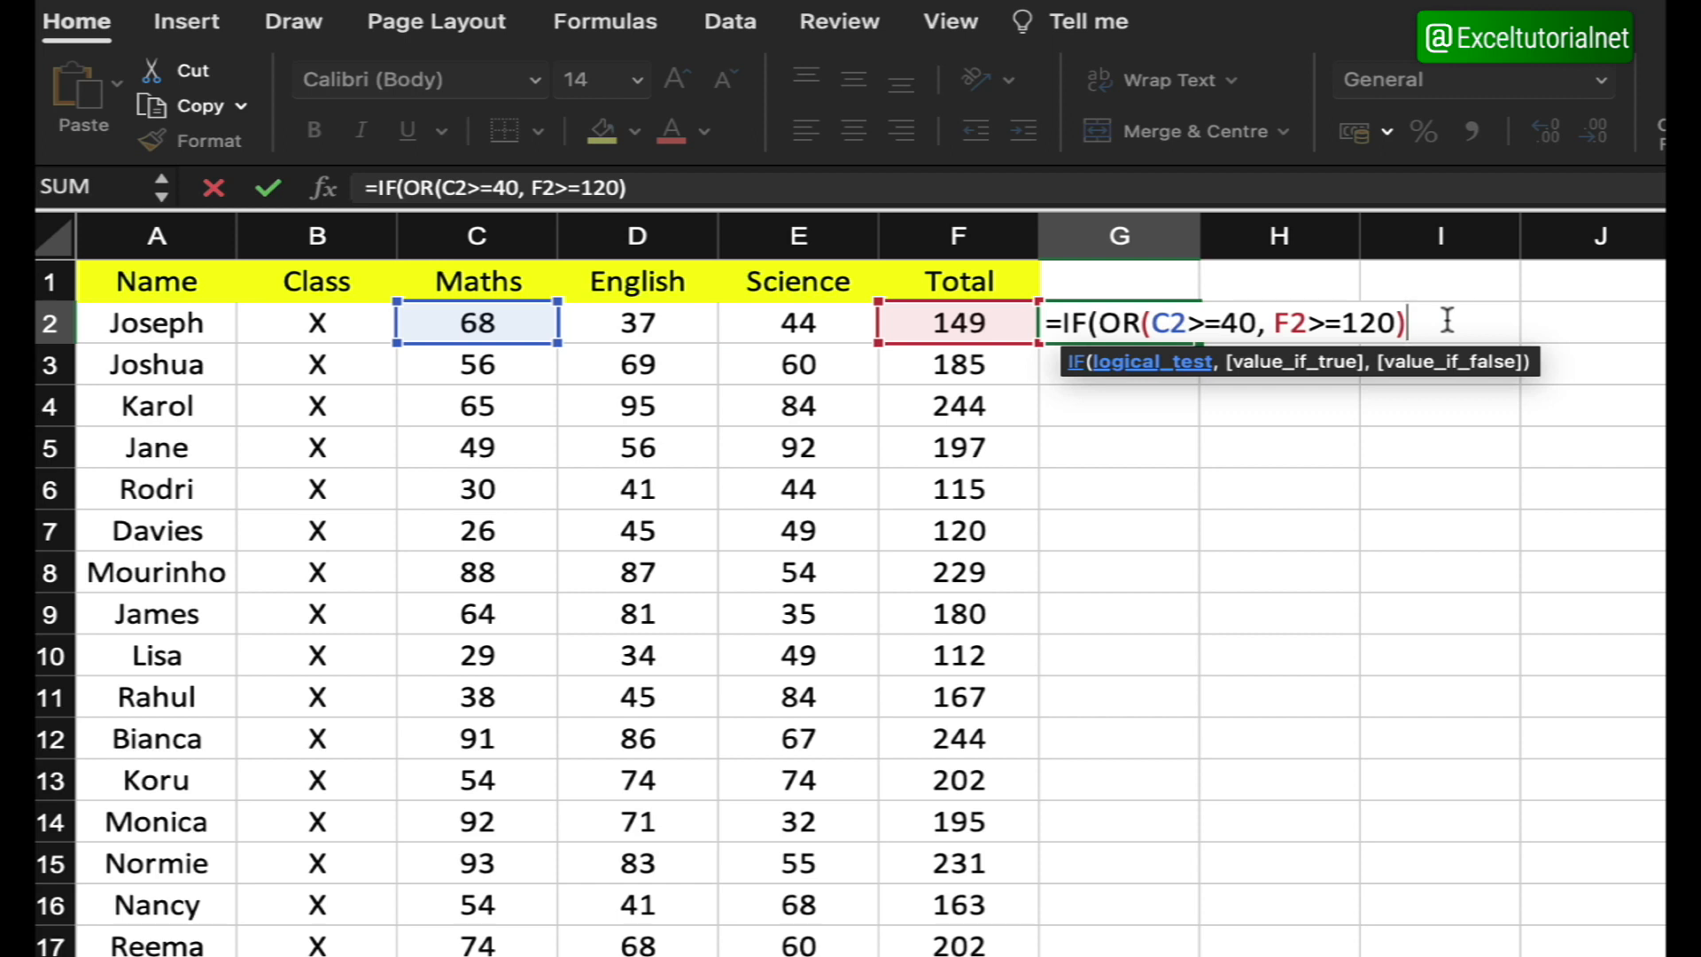
# Step: Complete the IF formula in G2 with "Pass" as the value if true and "Fail" as the value if false
pyautogui.write(',"Pass')
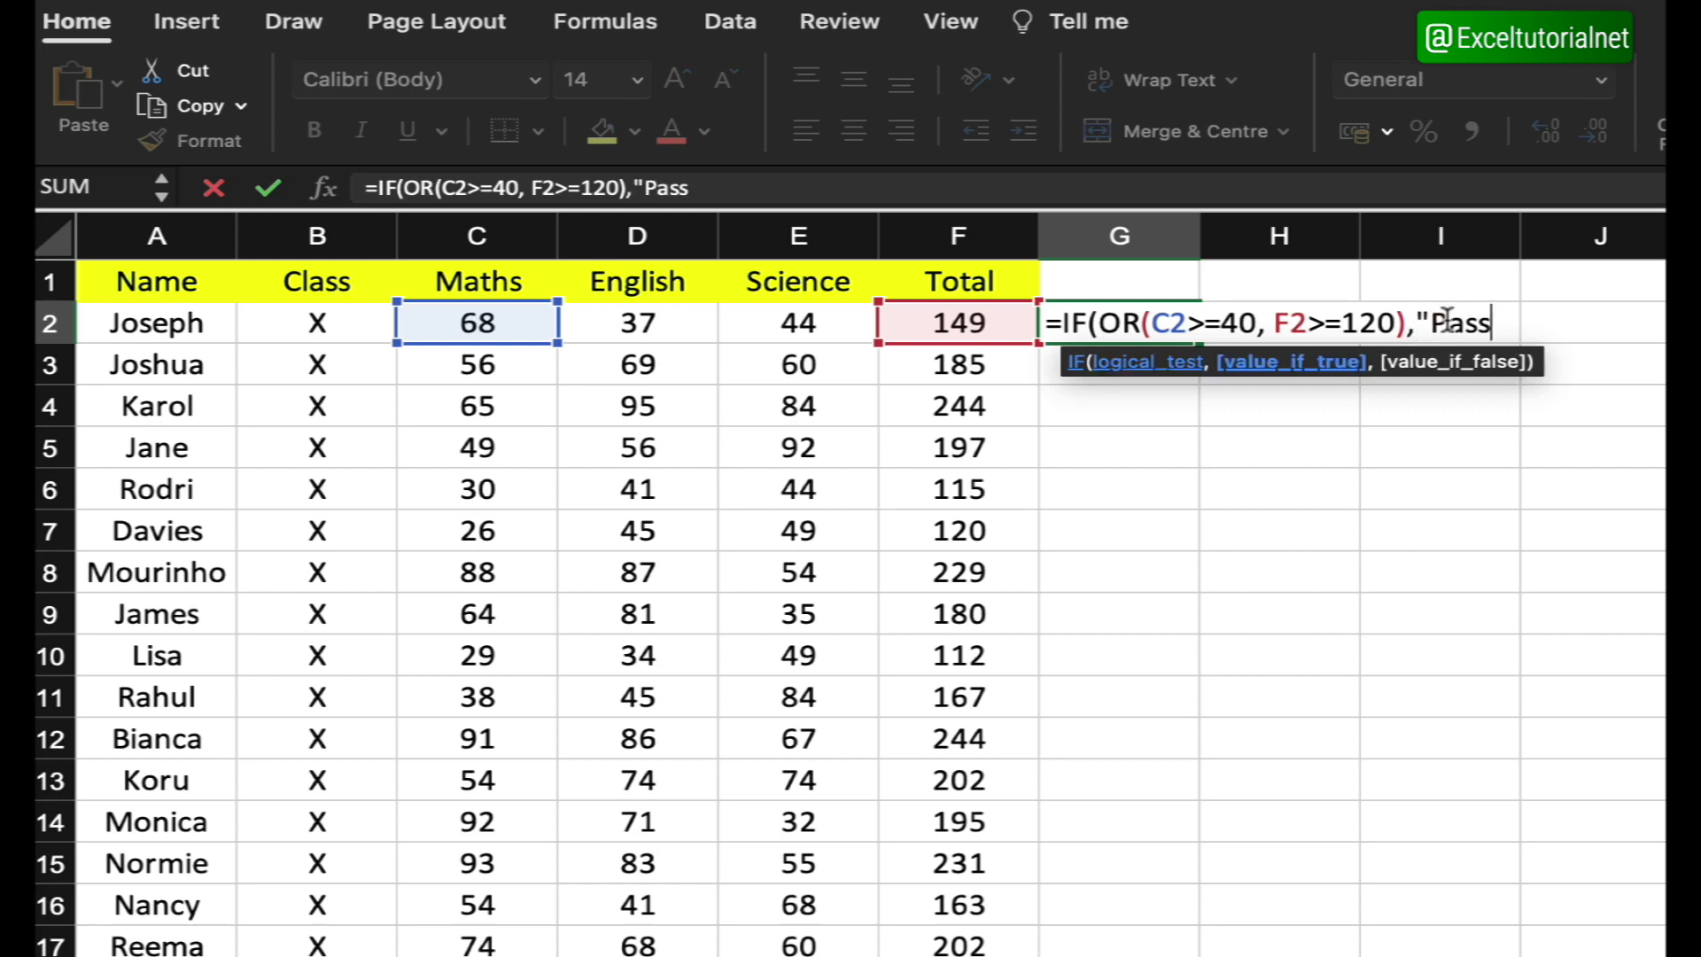
pyautogui.write('",')
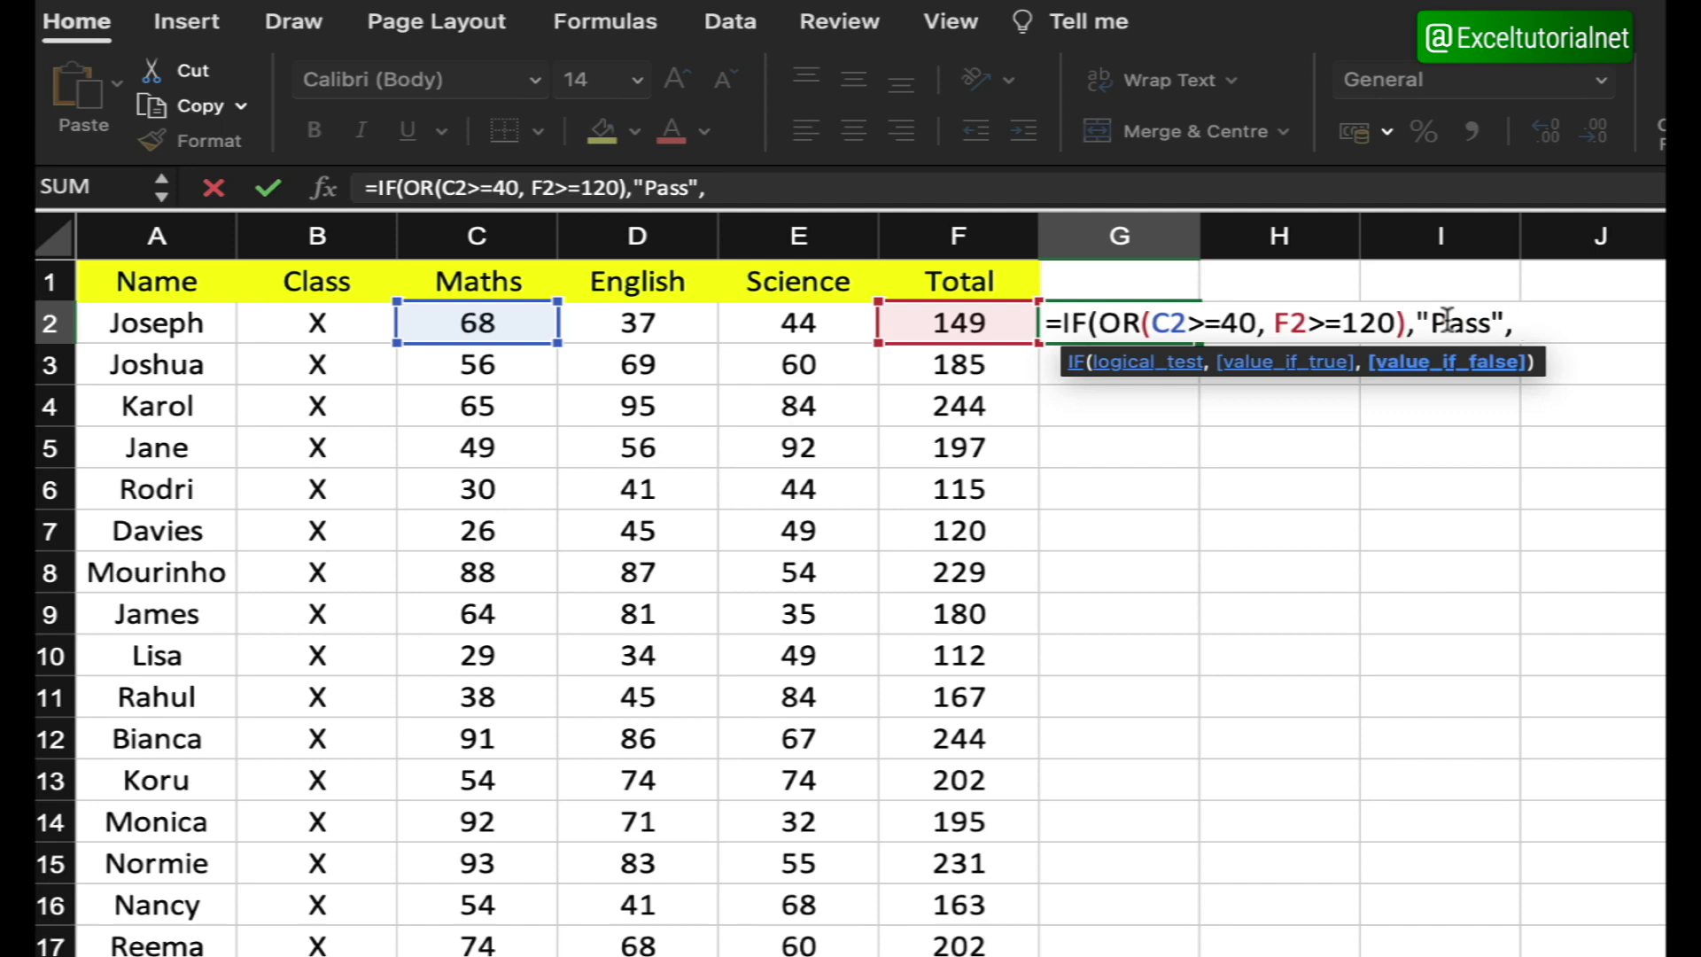
pyautogui.write(' "Fail')
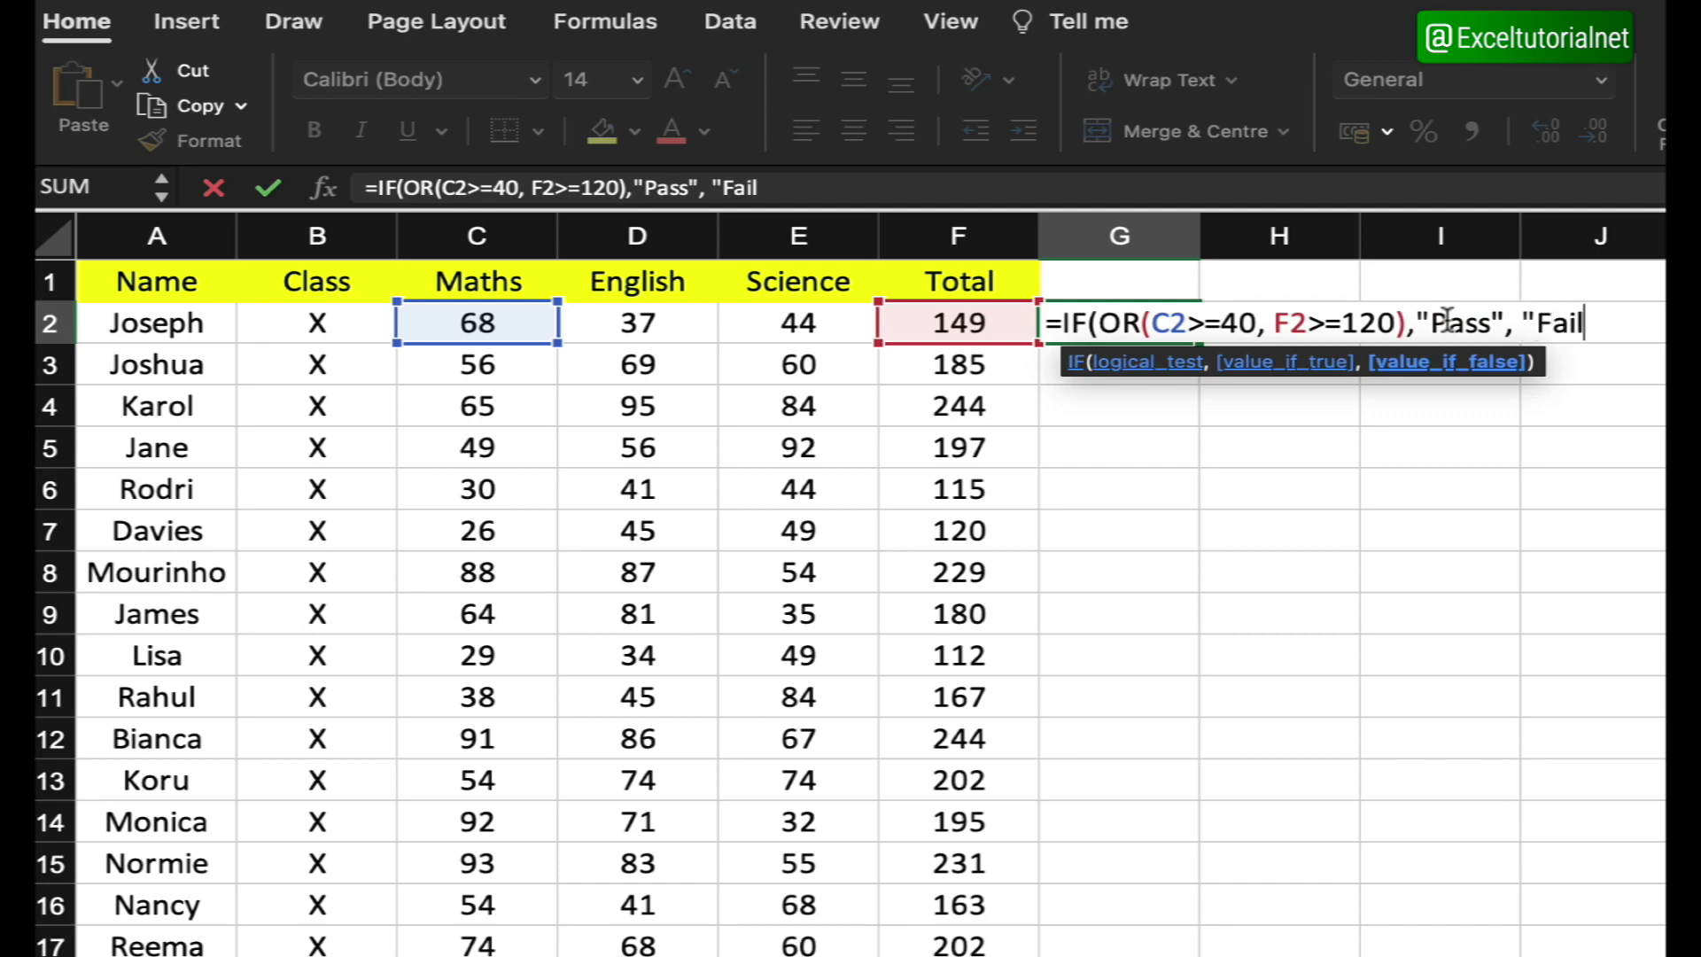
pyautogui.write('")')
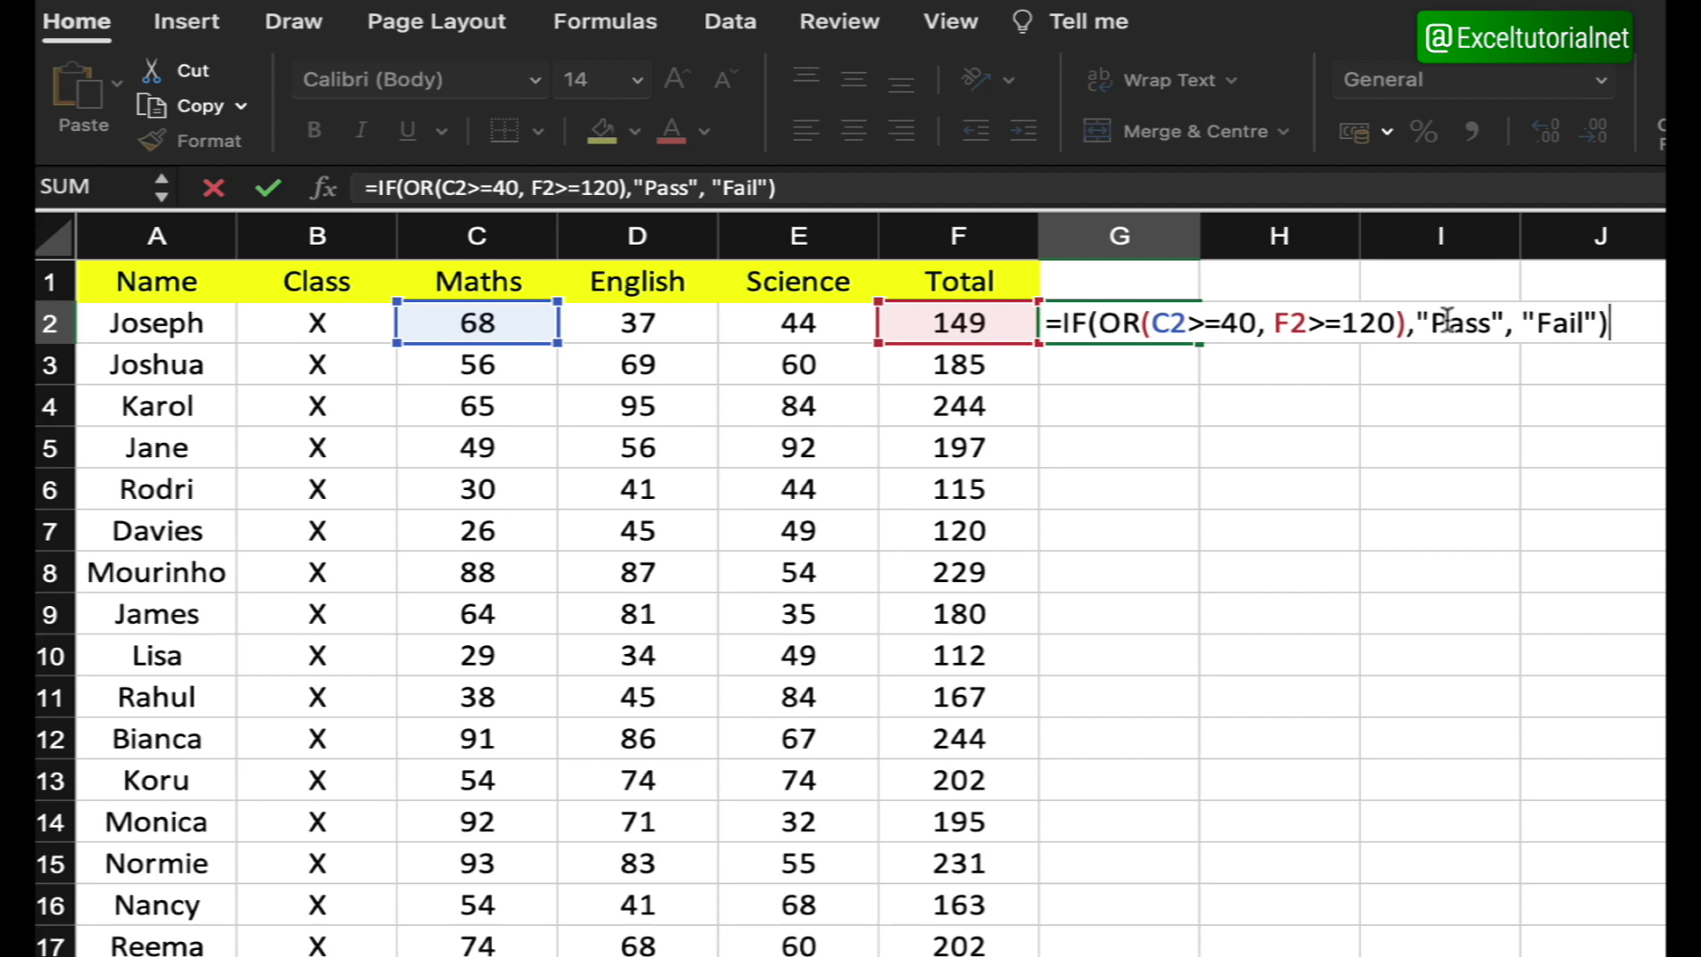
pyautogui.press('Return')
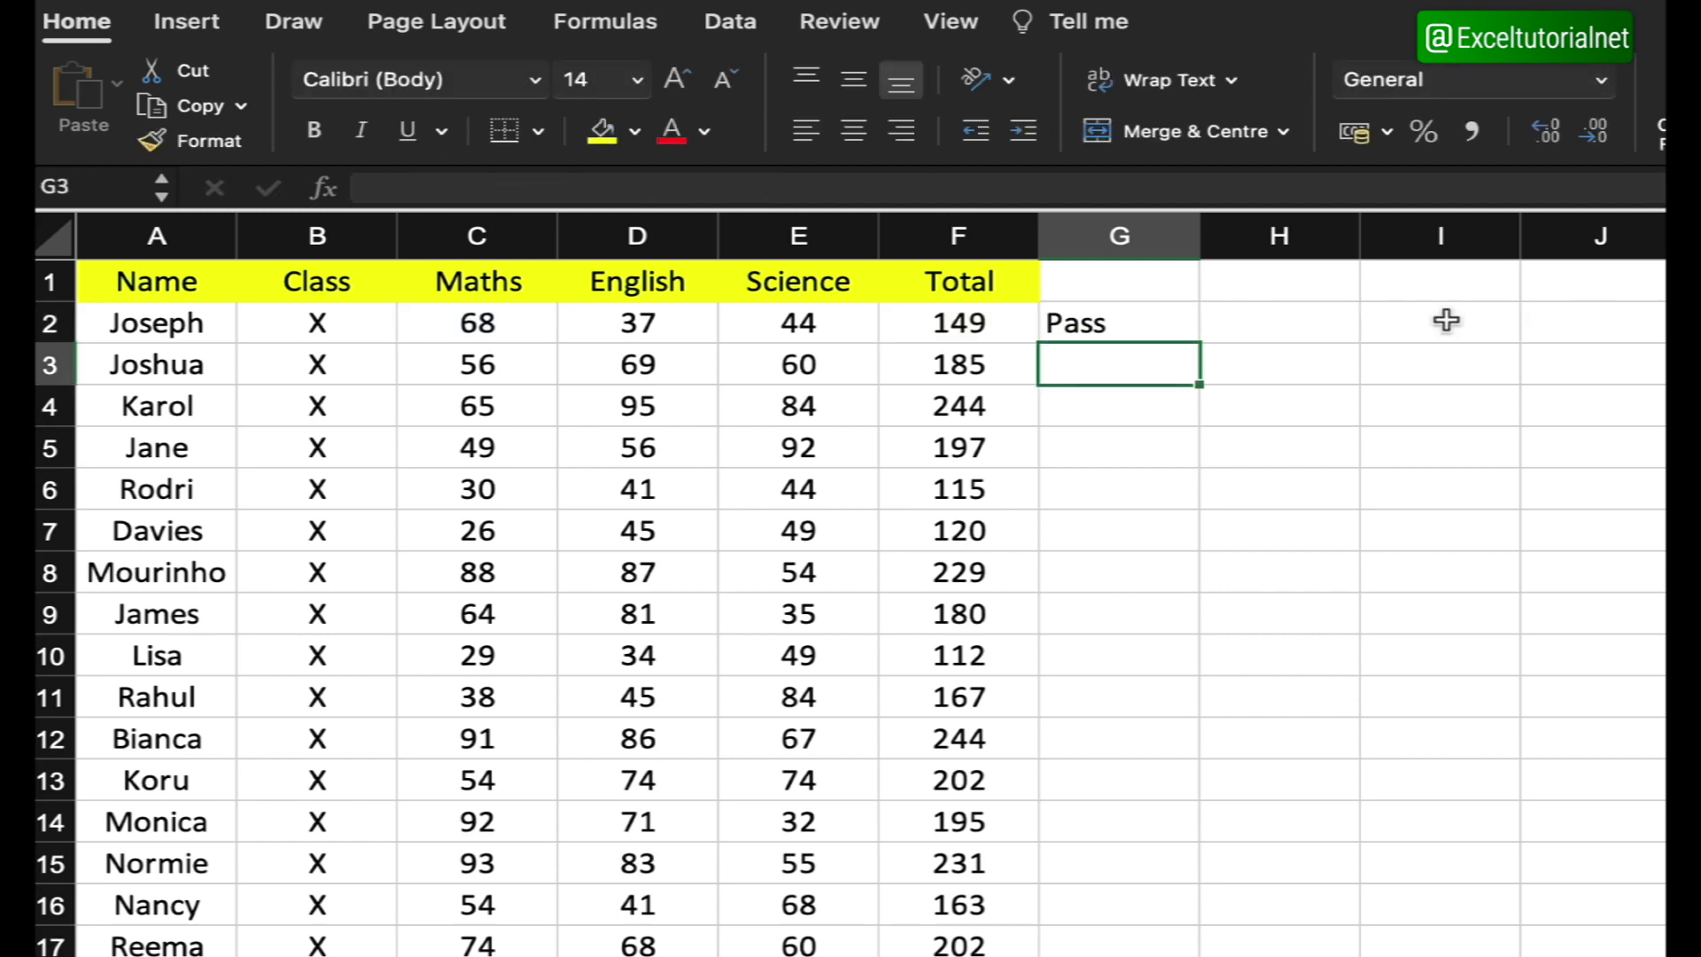
# Step: Fill the IF formula from G2 down column G for all students and check the results in rows 6 and 10
pyautogui.click(1183, 334)
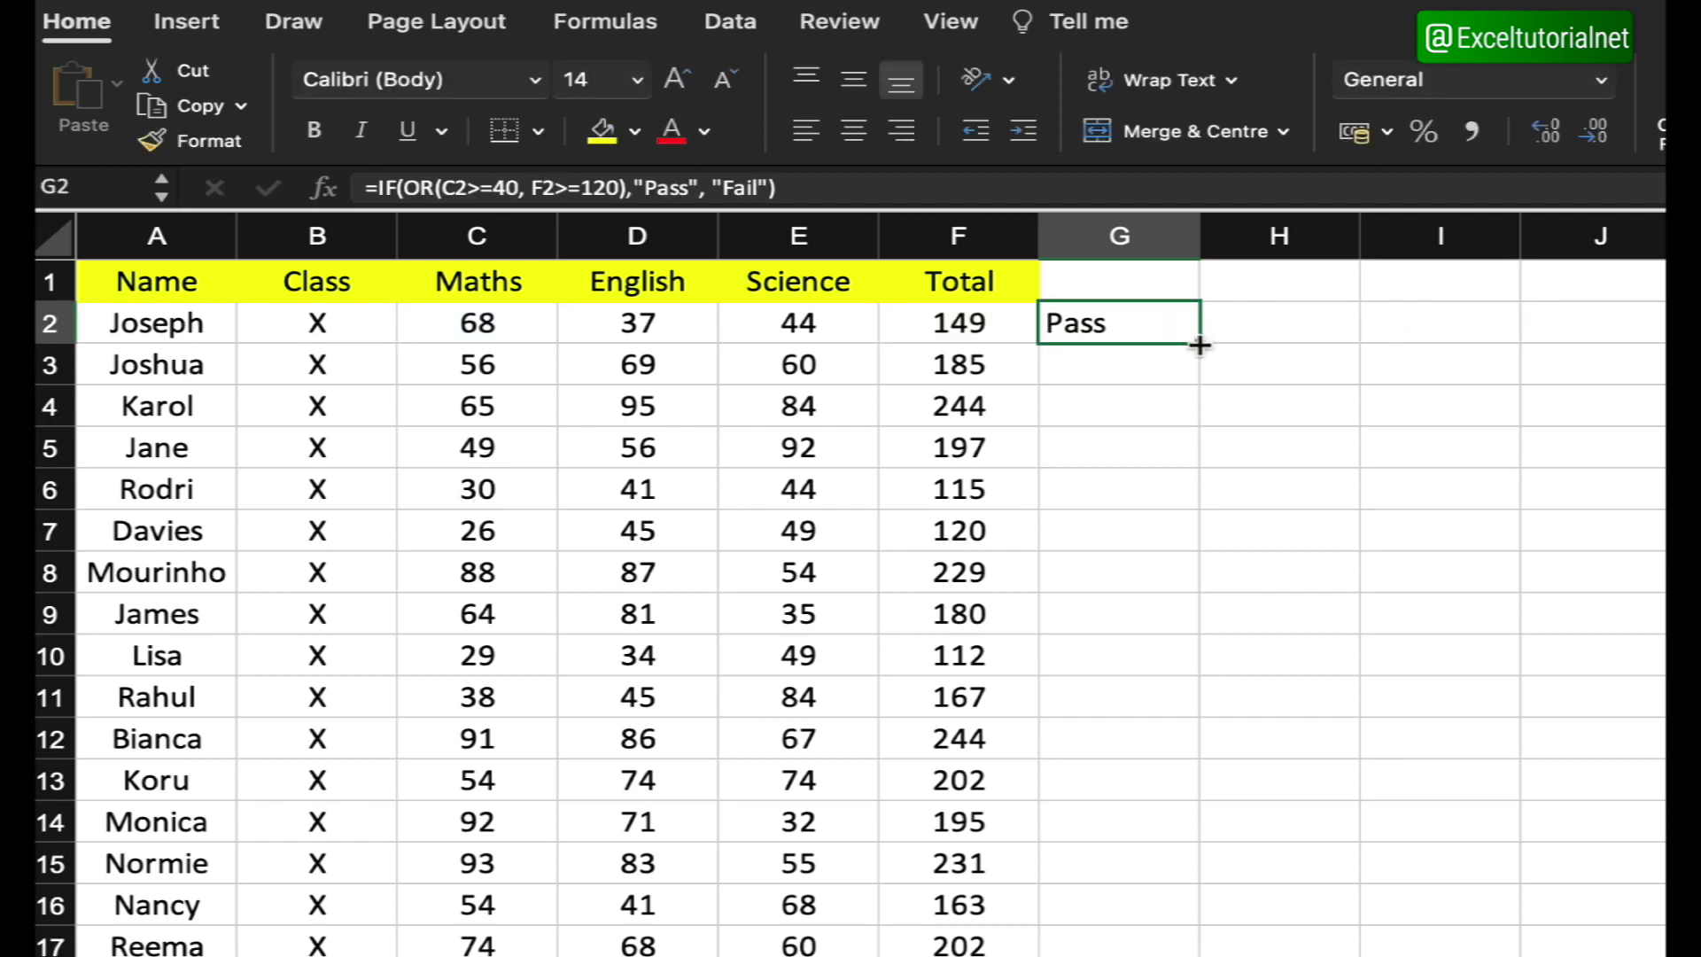
pyautogui.doubleClick(1200, 344)
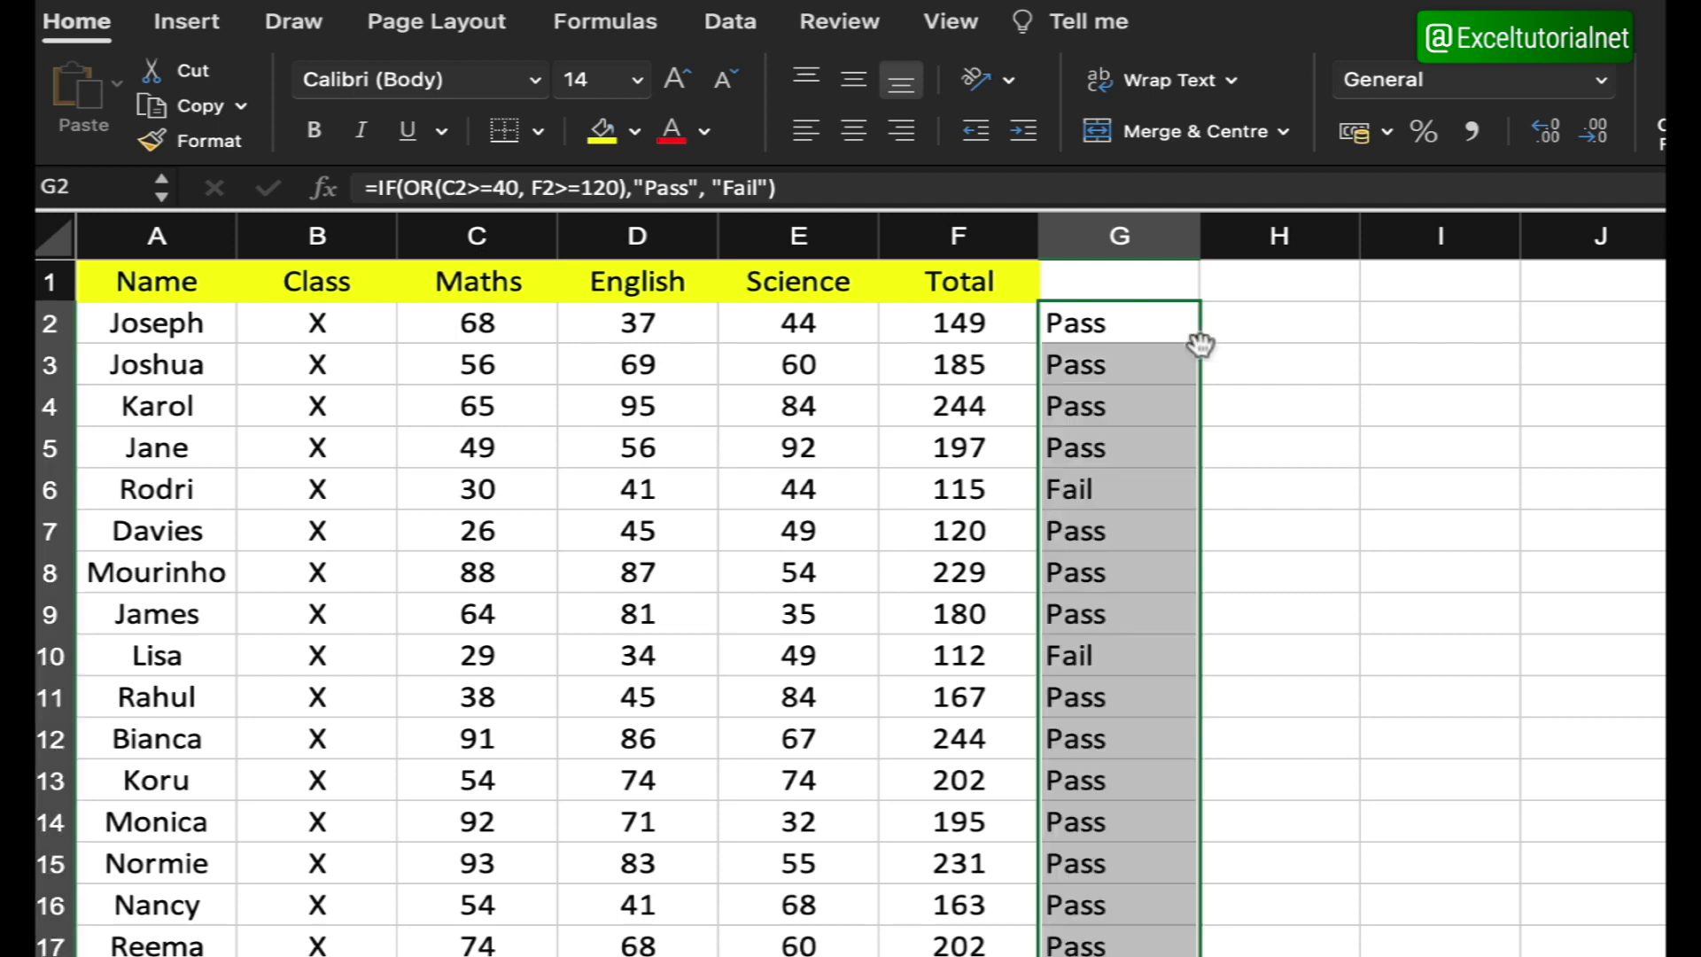
pyautogui.click(1148, 493)
pyautogui.click(128, 483)
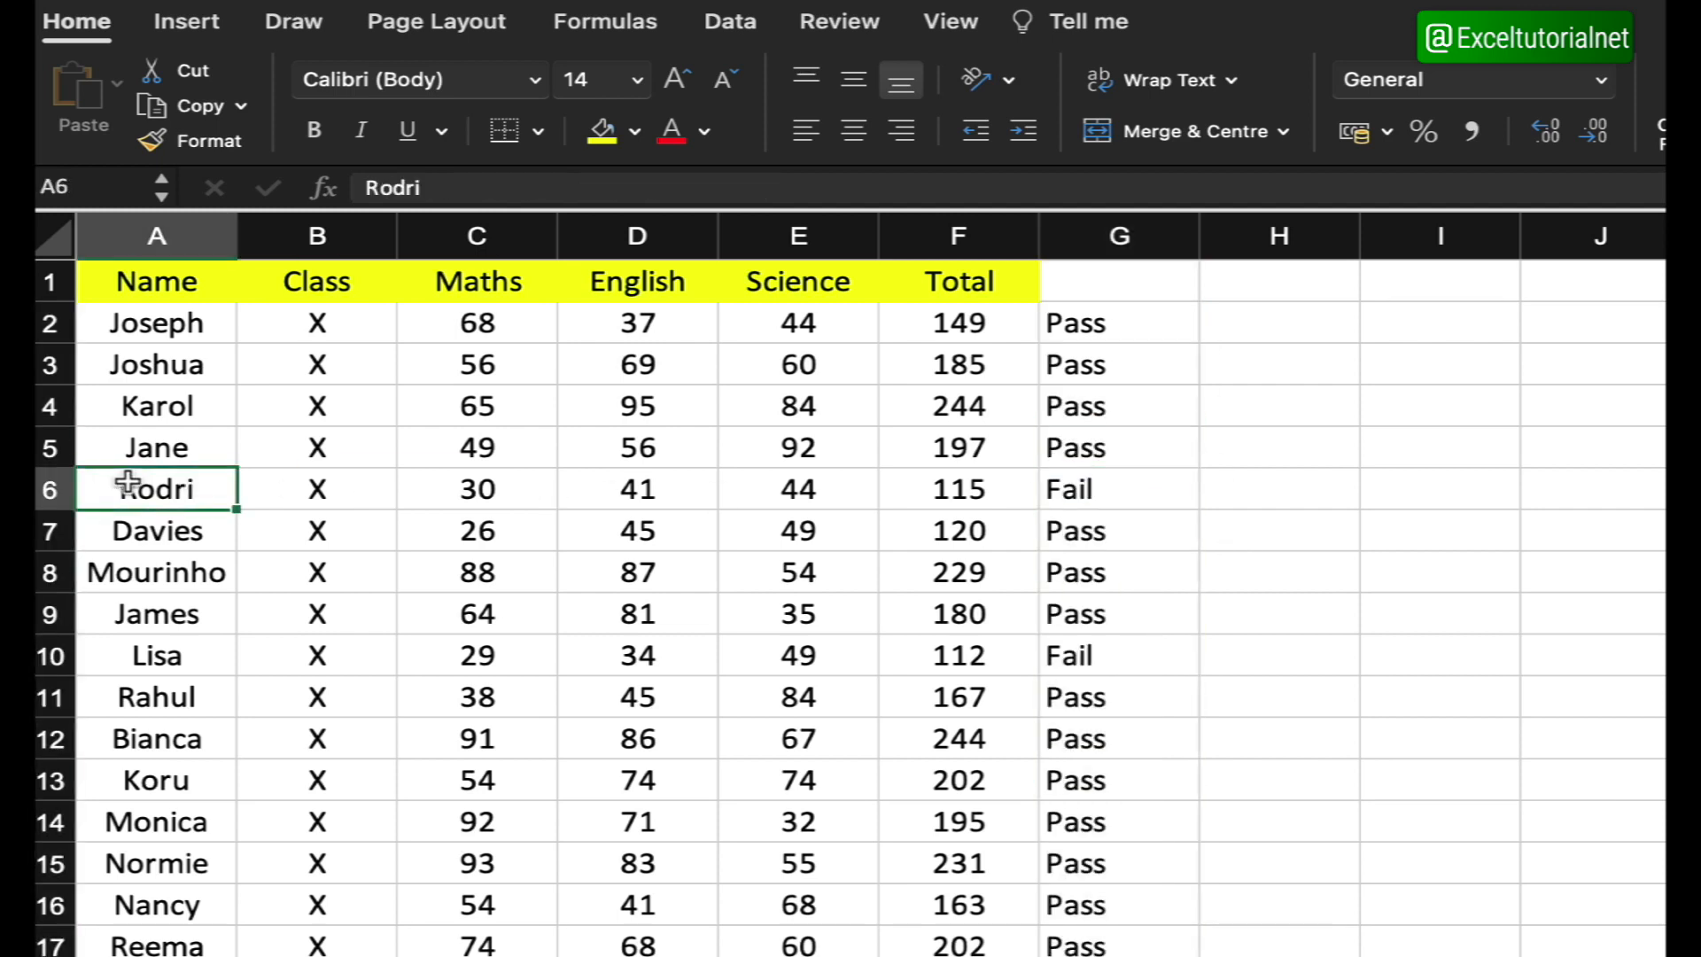
pyautogui.click(1105, 665)
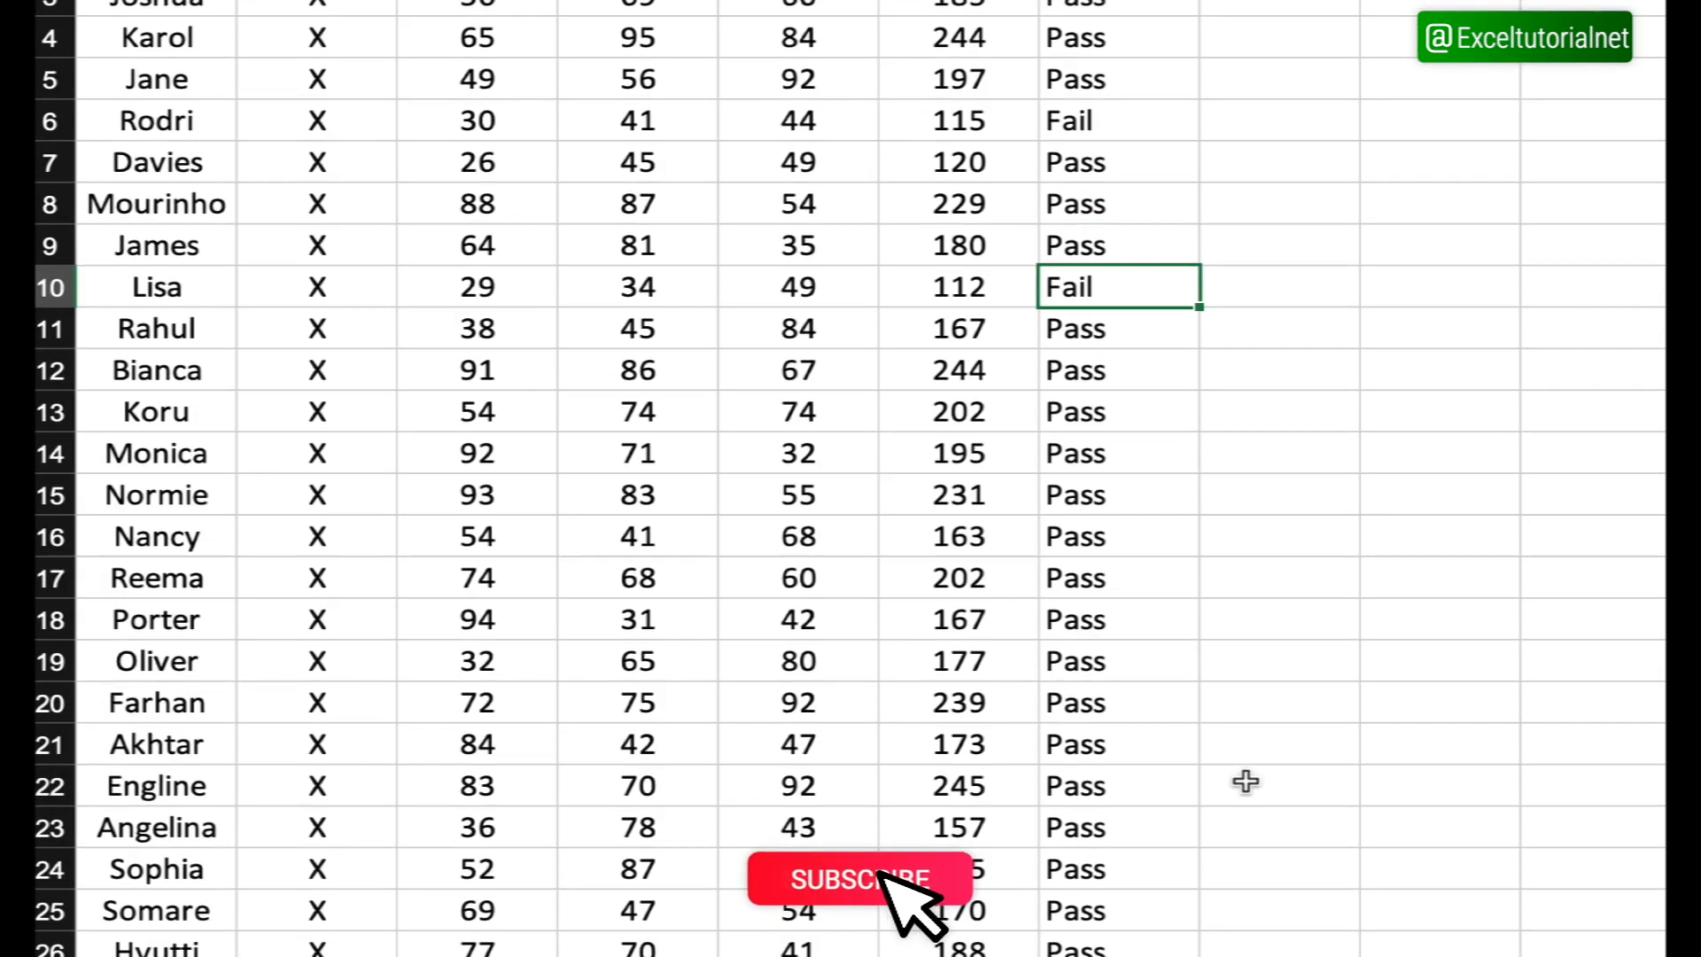
# Step: Clear the formula from G2 and review the first student's three subject marks in C2:E2
pyautogui.click(1123, 134)
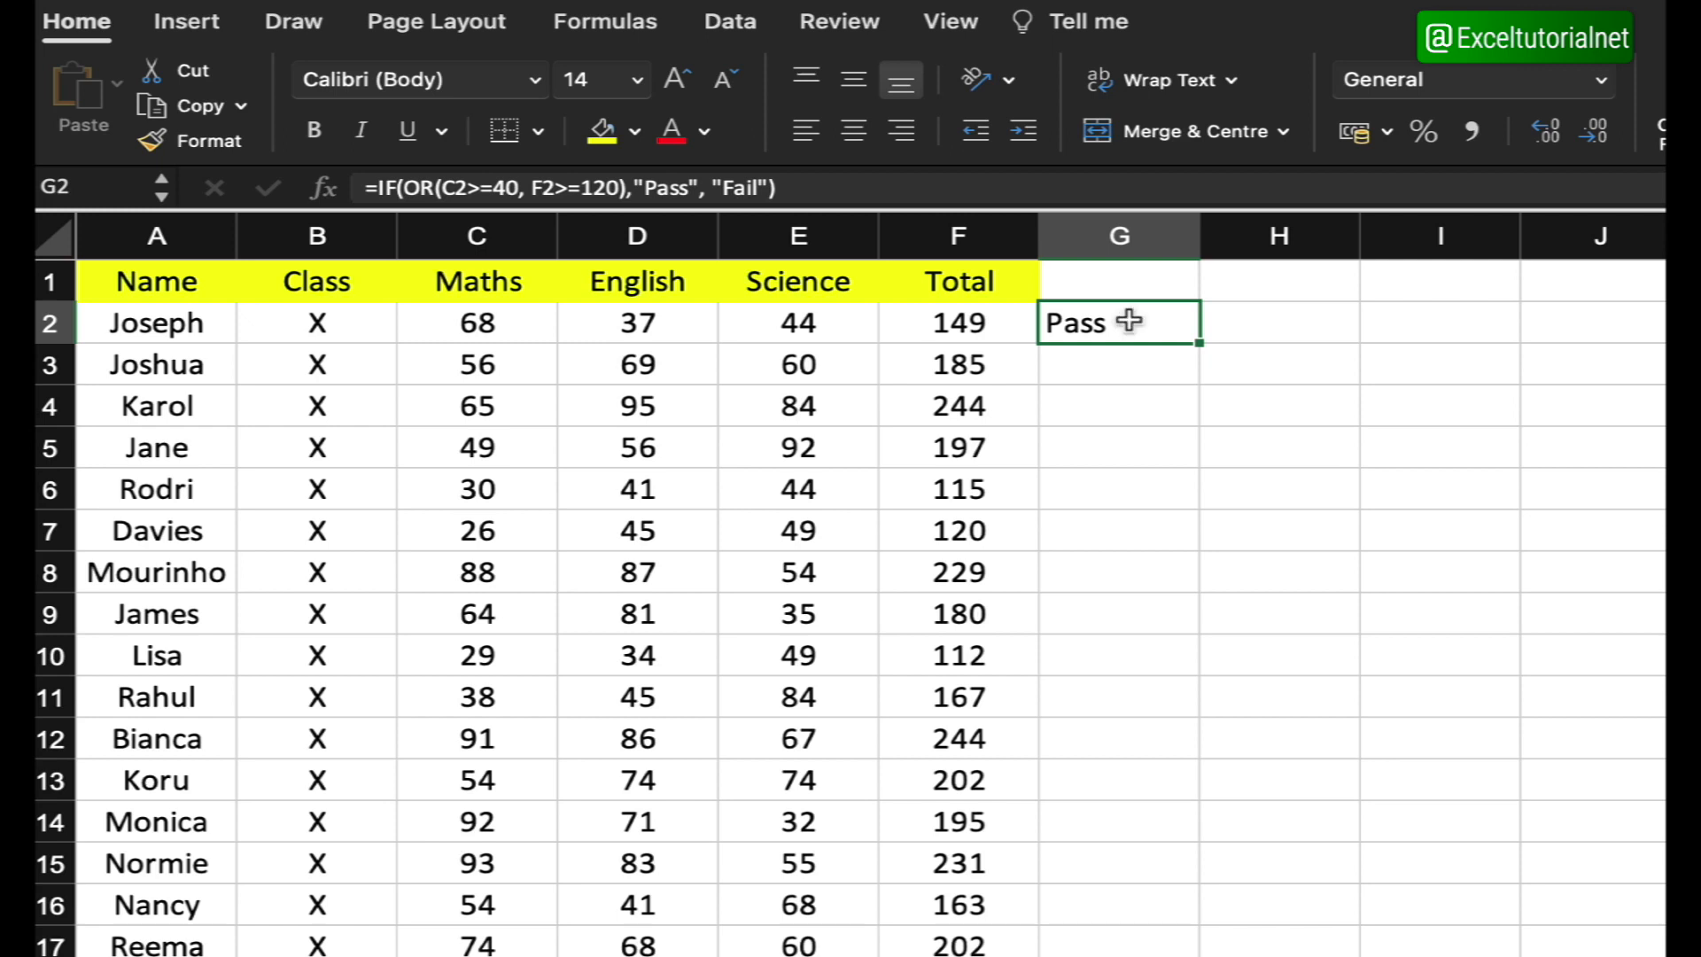
pyautogui.press('Delete')
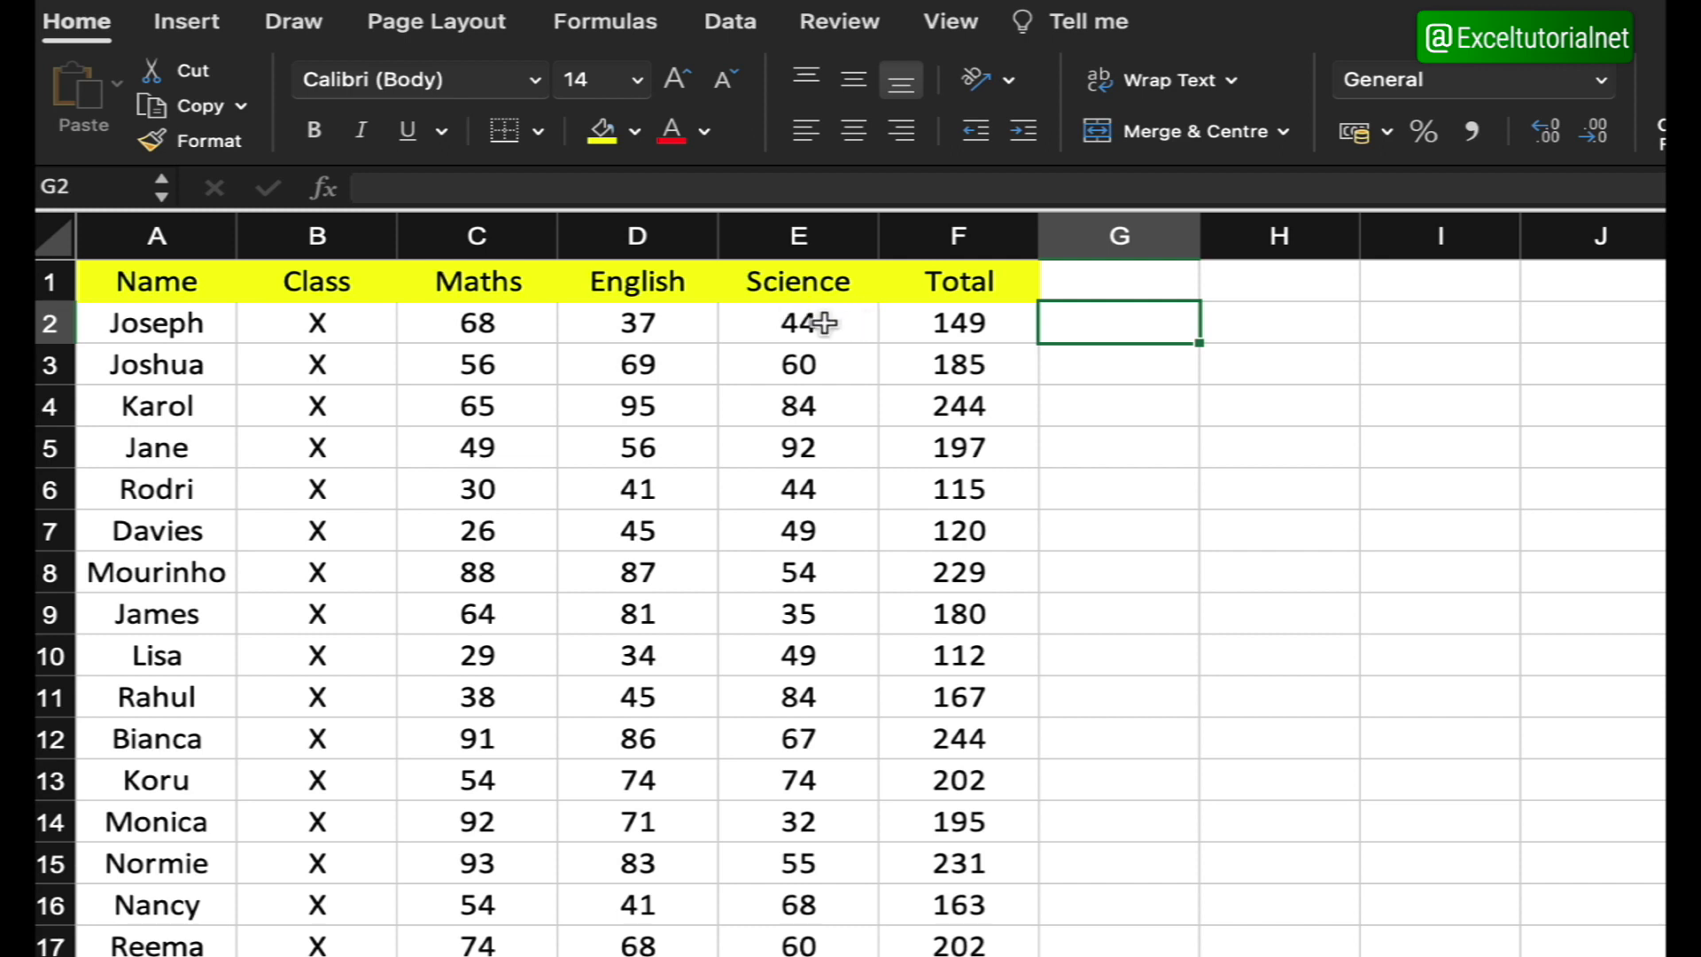
pyautogui.moveTo(821, 324); pyautogui.dragTo(505, 315)
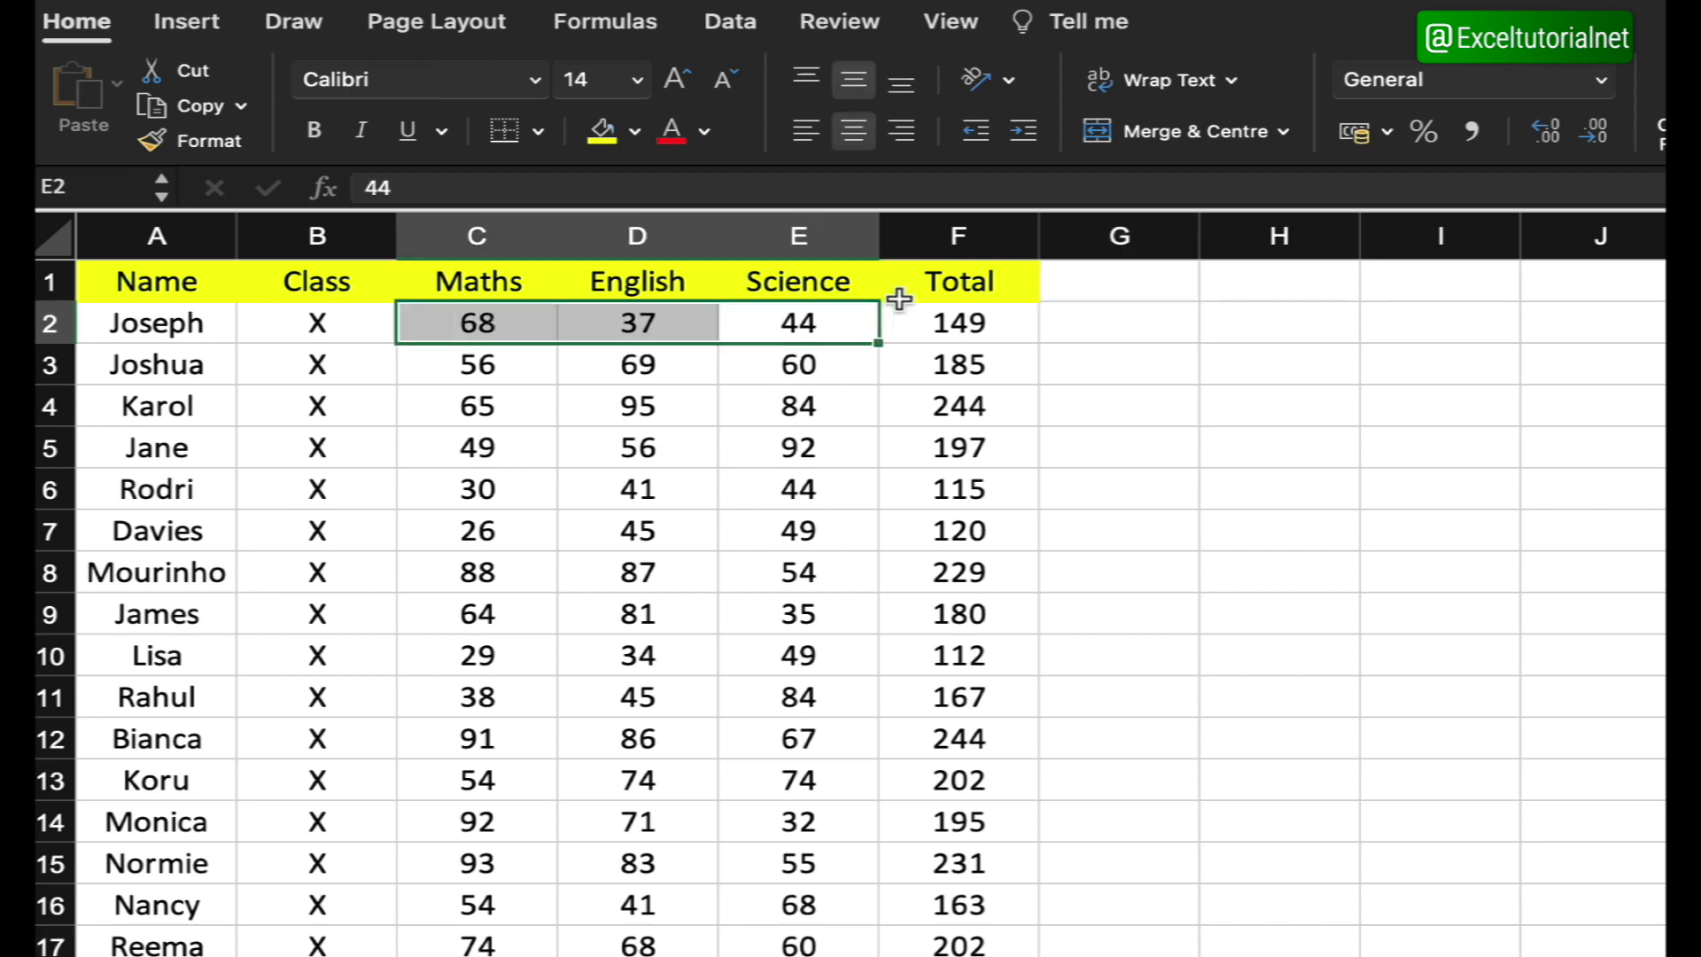
# Step: Enter =OR(C2>=40, D2>=40, E2>=40) in G2 to test whether any of the three subject marks reaches 40
pyautogui.click(1170, 319)
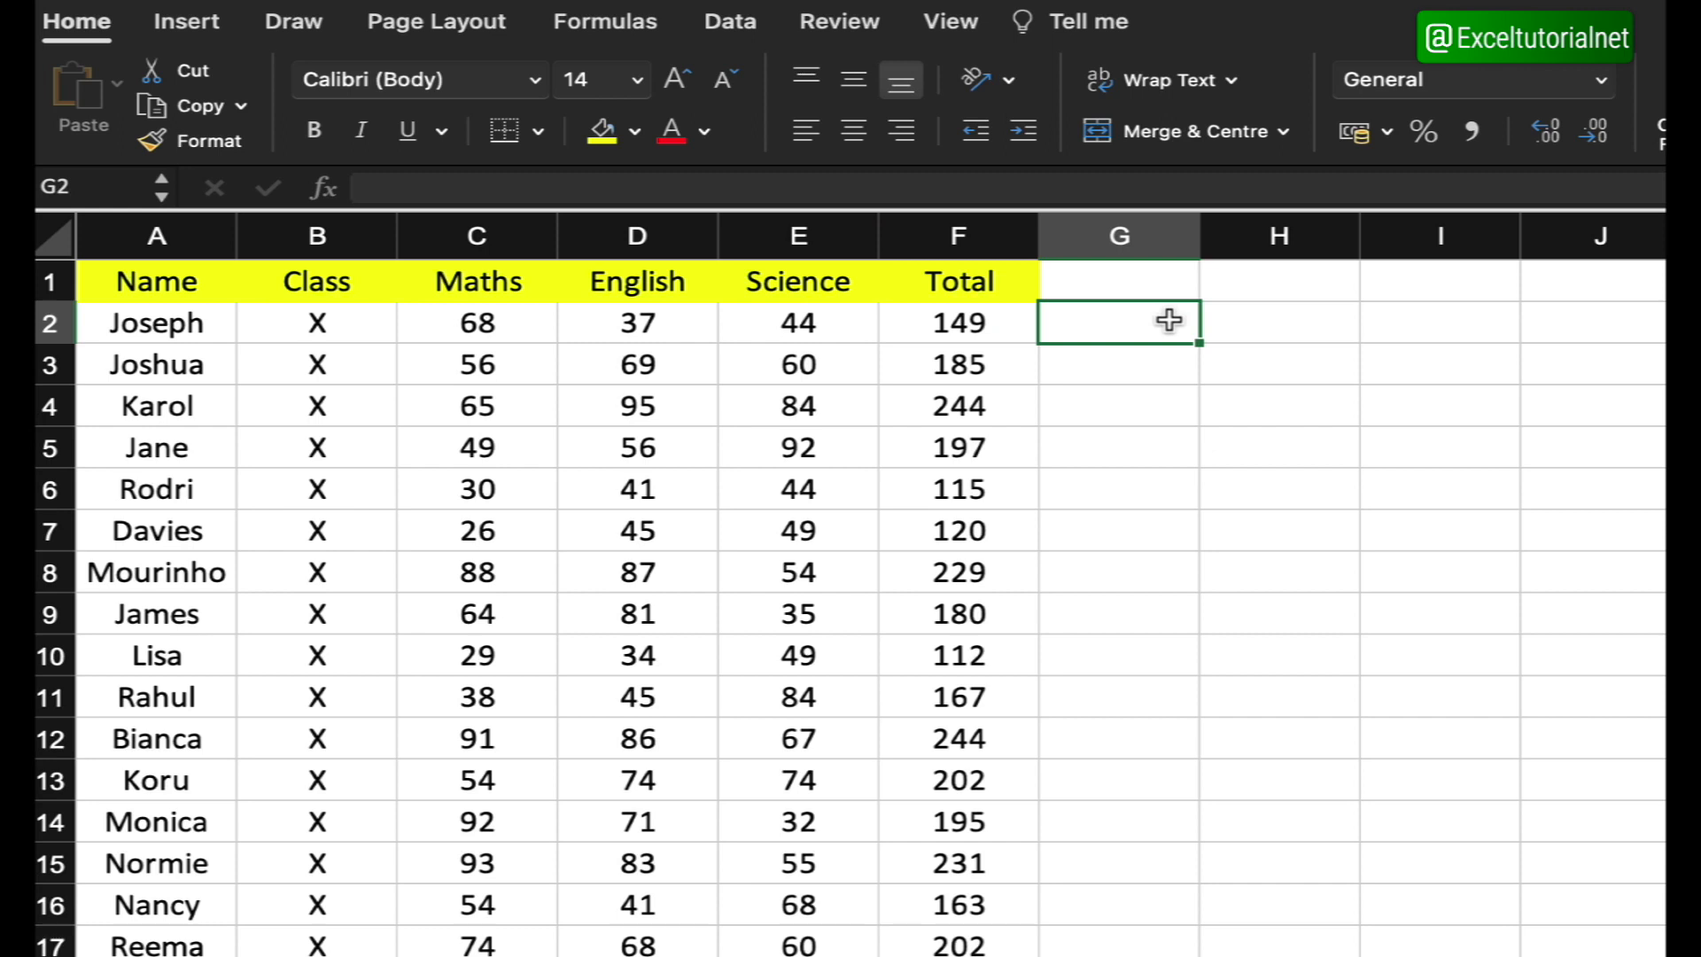
pyautogui.doubleClick(1170, 319)
pyautogui.write('=')
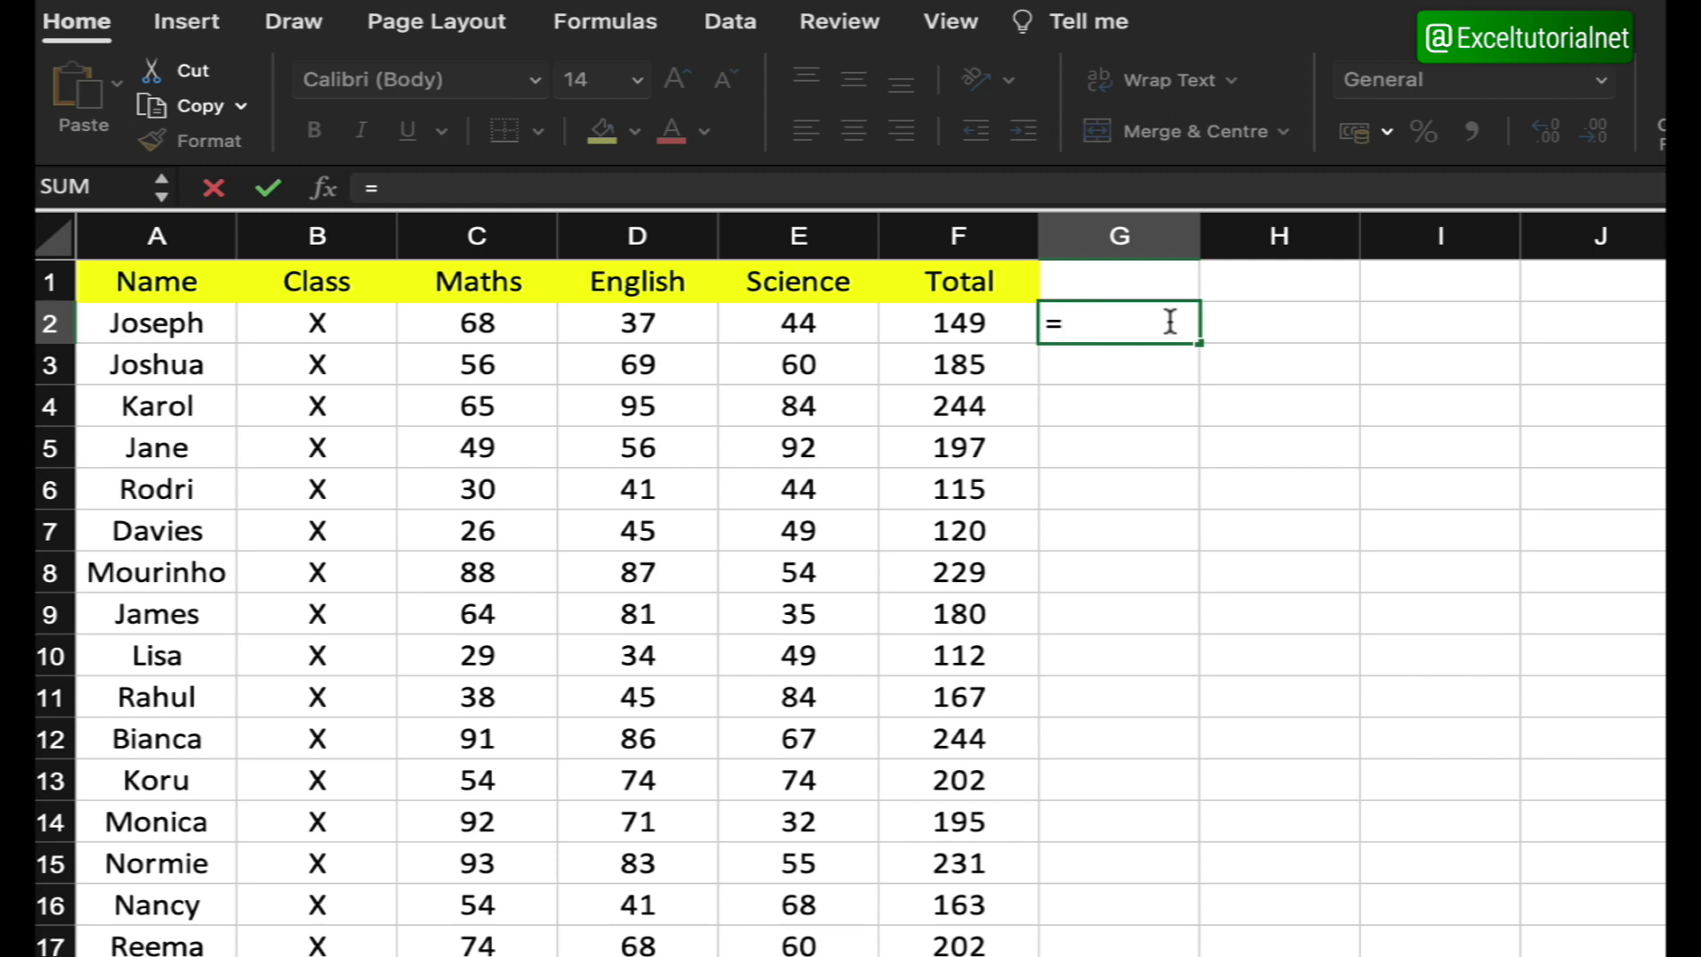
pyautogui.write('OR(')
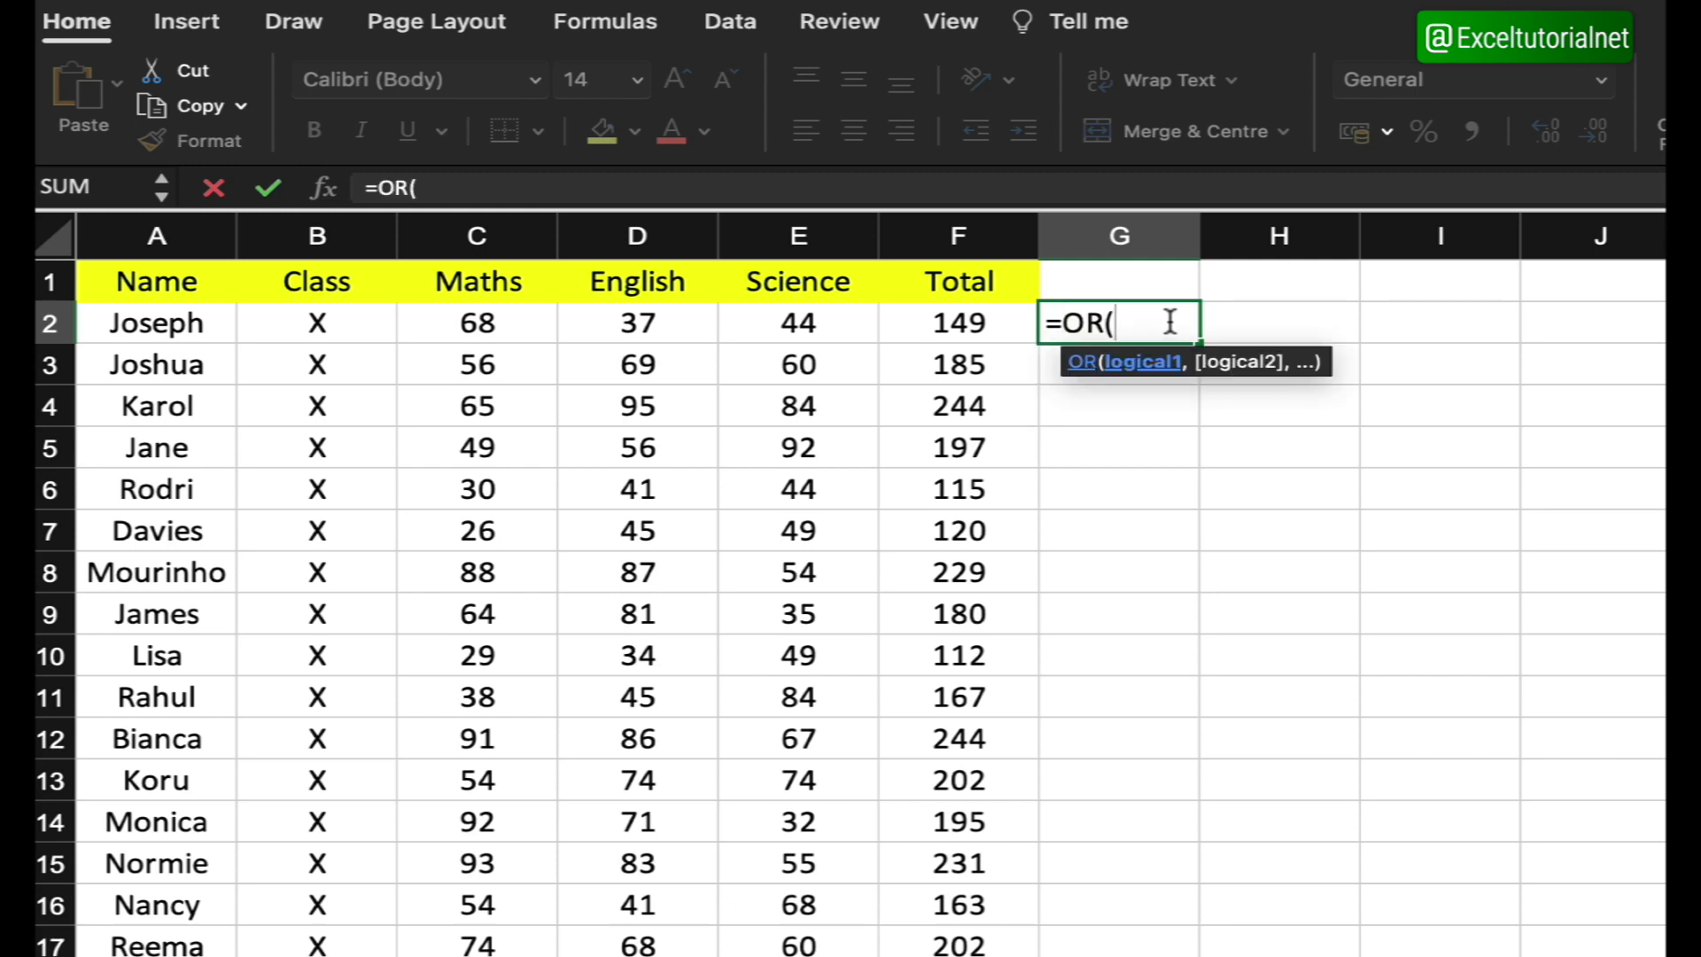
pyautogui.click(486, 320)
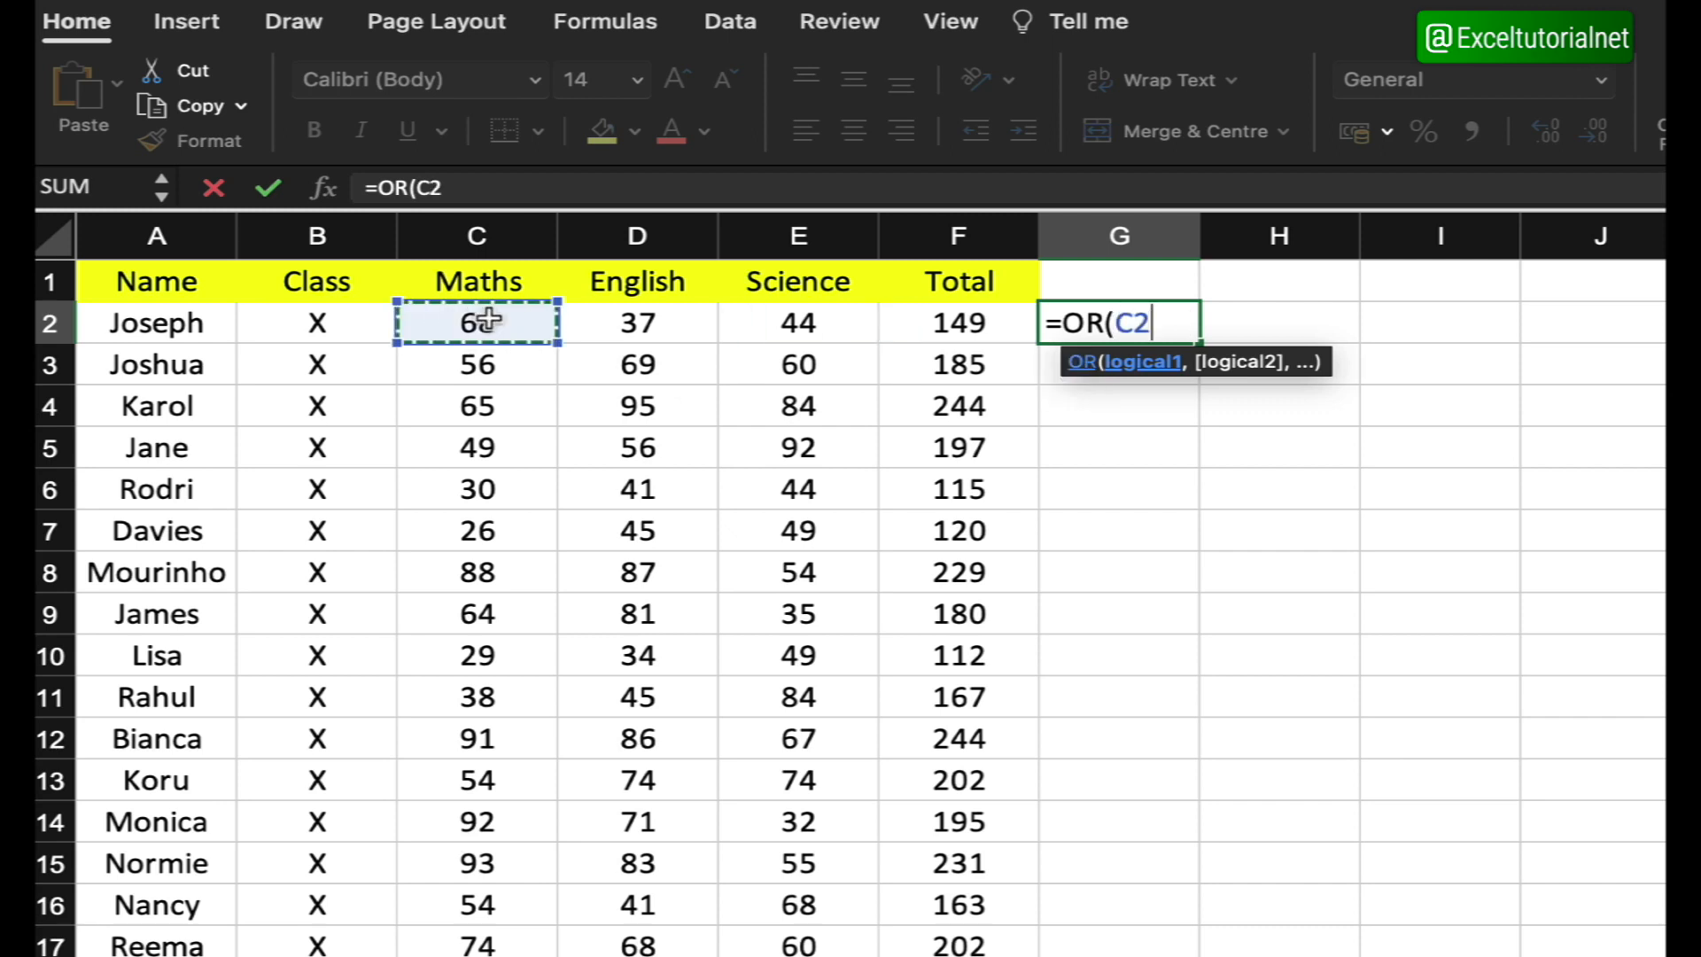
pyautogui.write('>=40,')
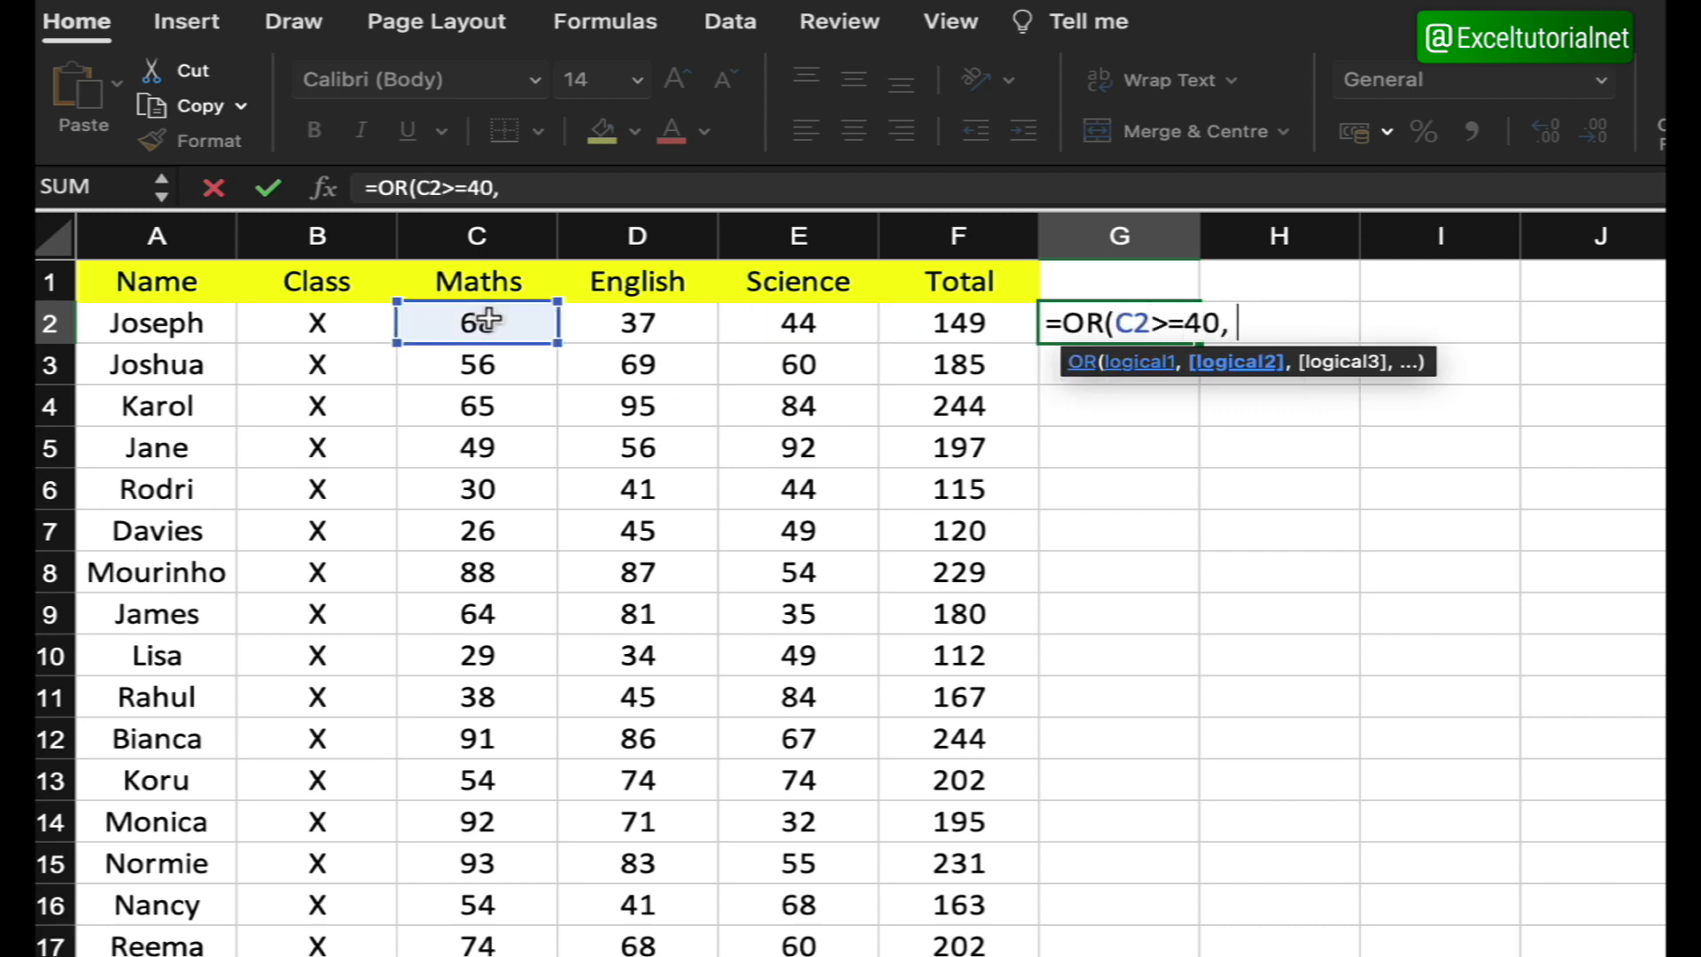
pyautogui.click(641, 326)
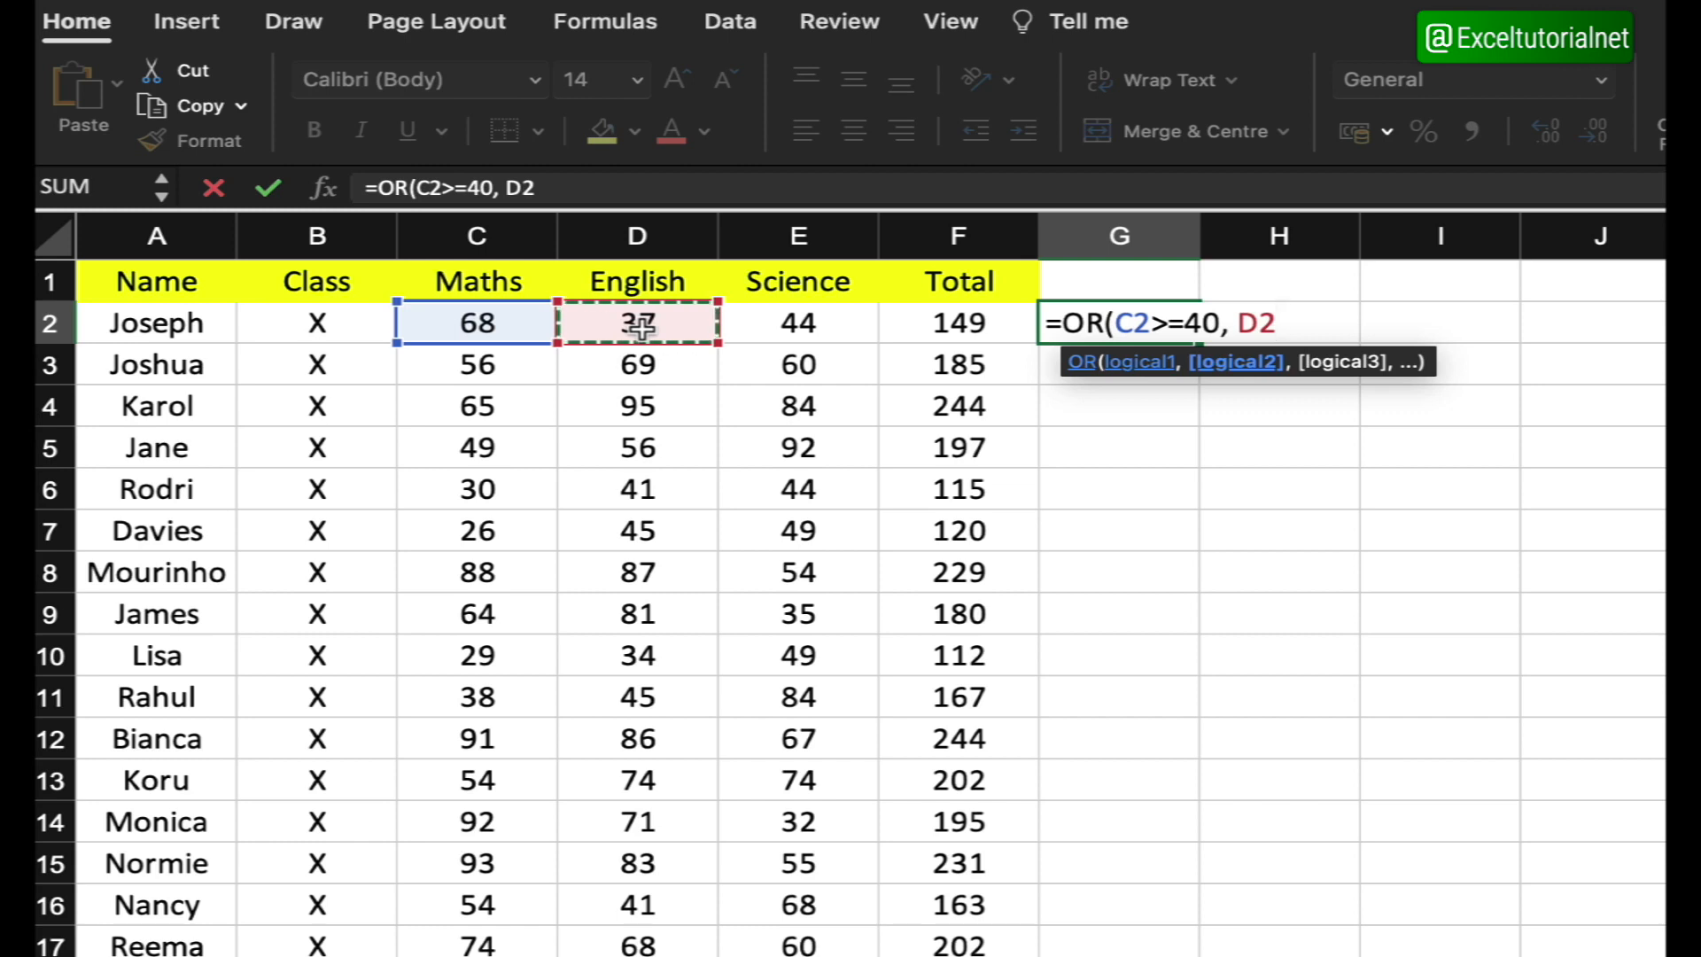
pyautogui.write('>')
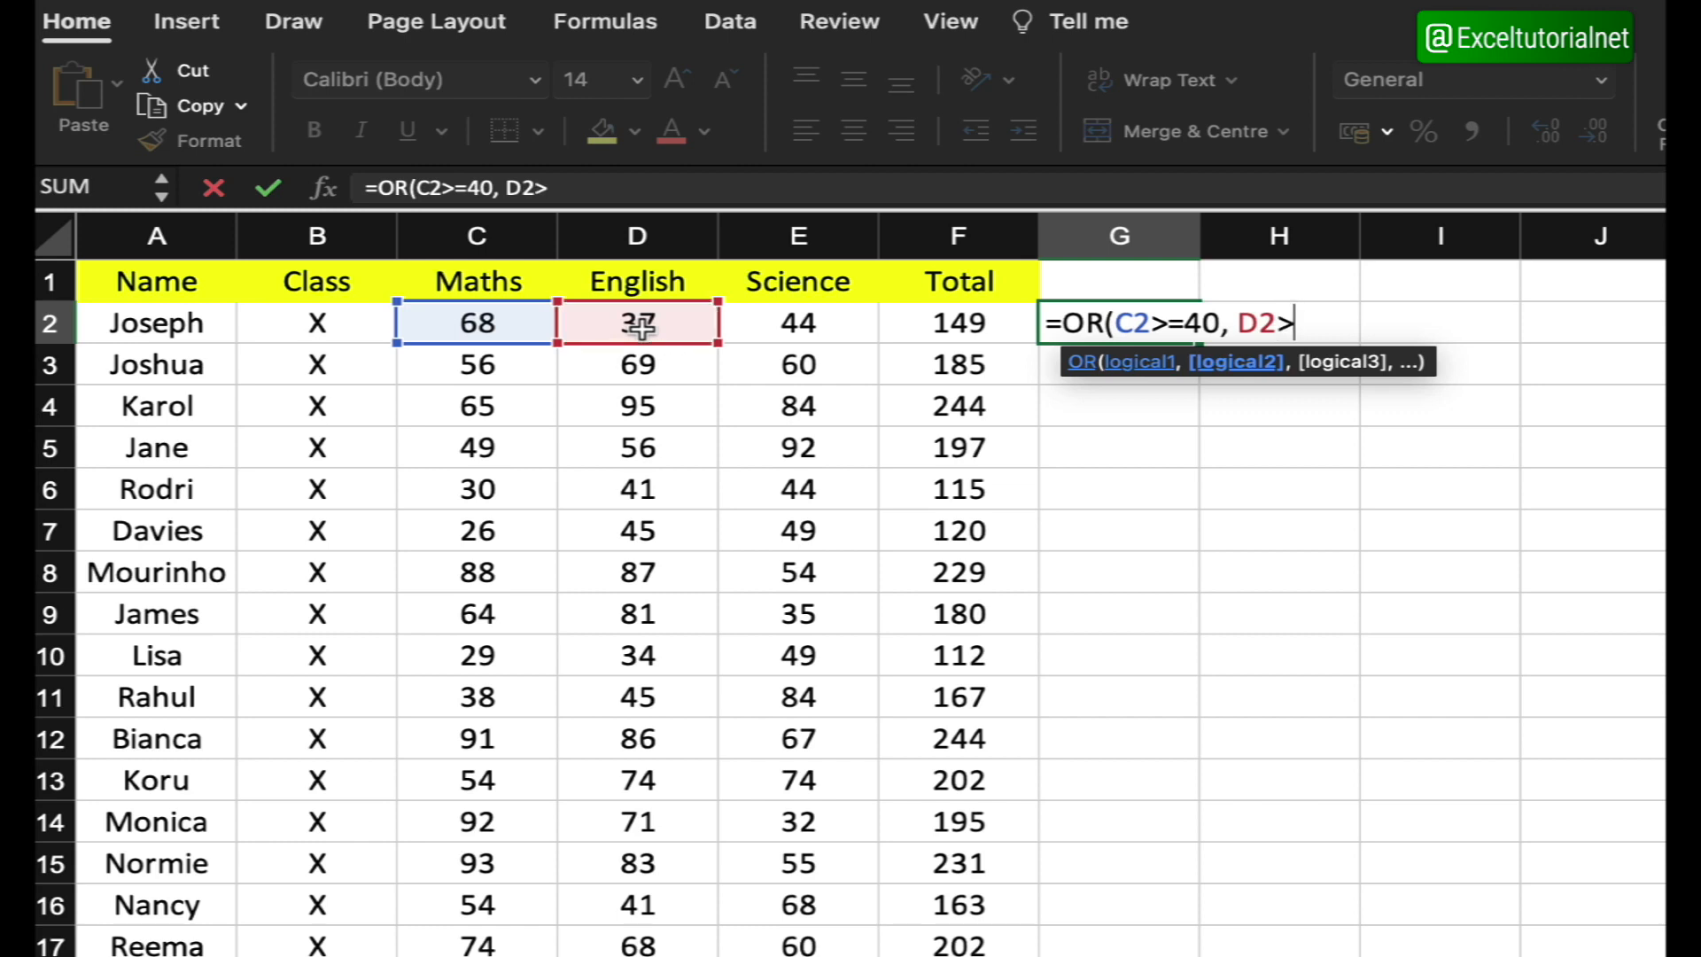
pyautogui.write('=40,')
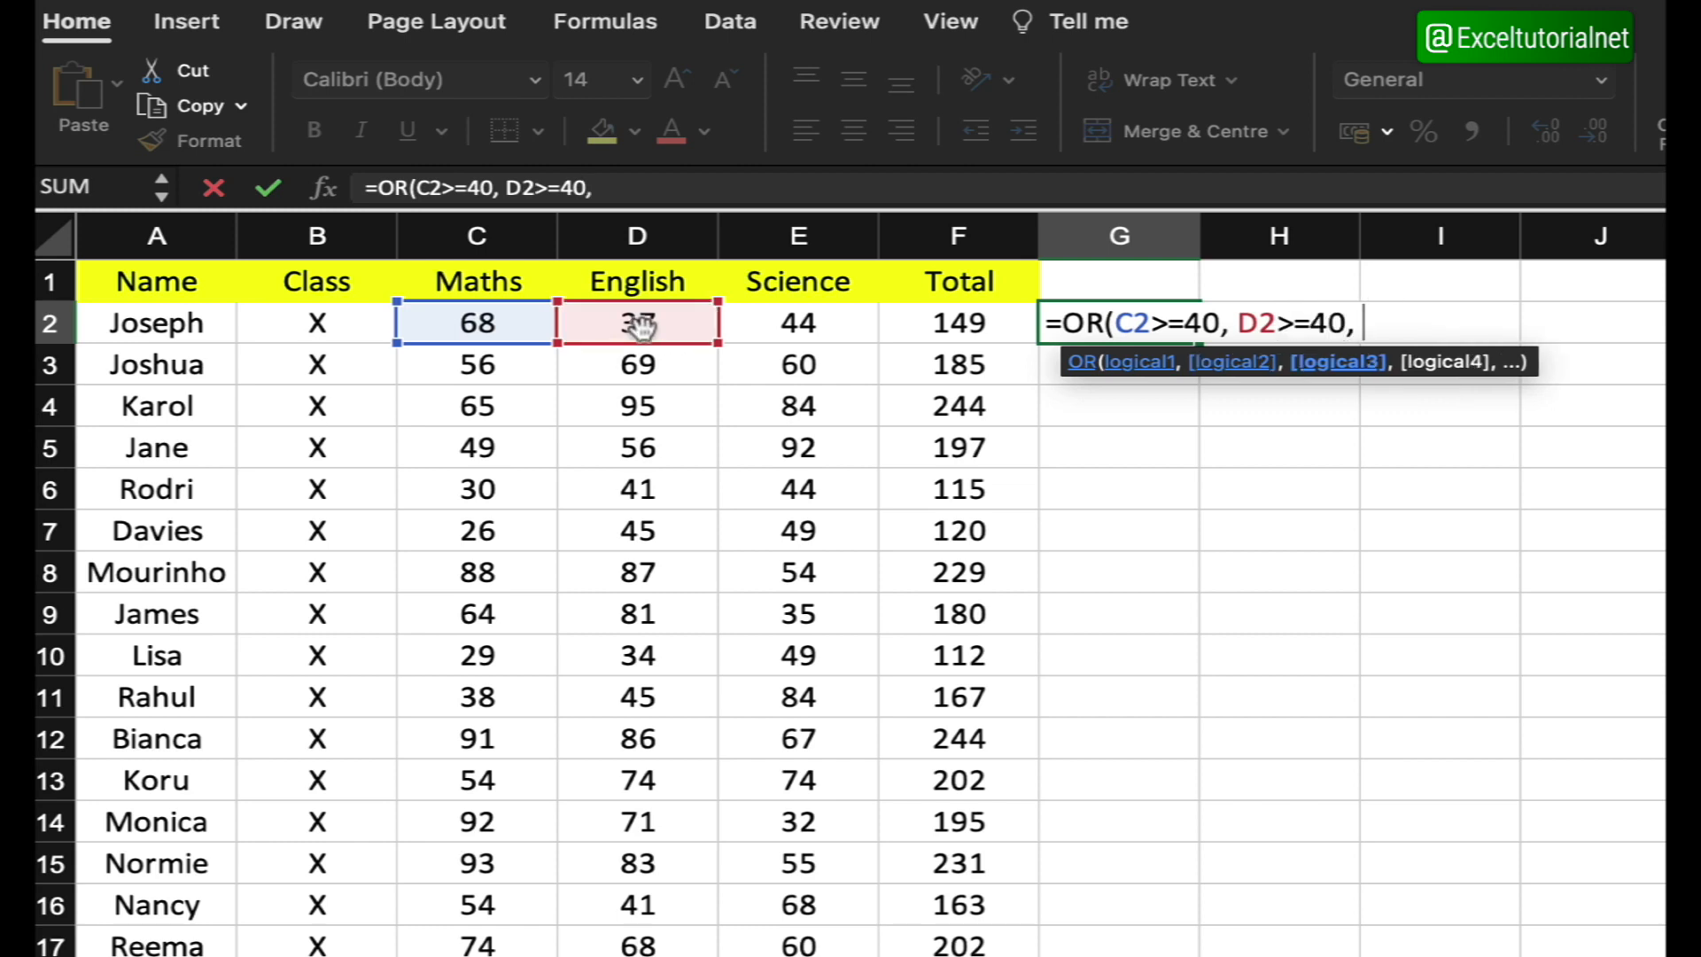
pyautogui.click(835, 321)
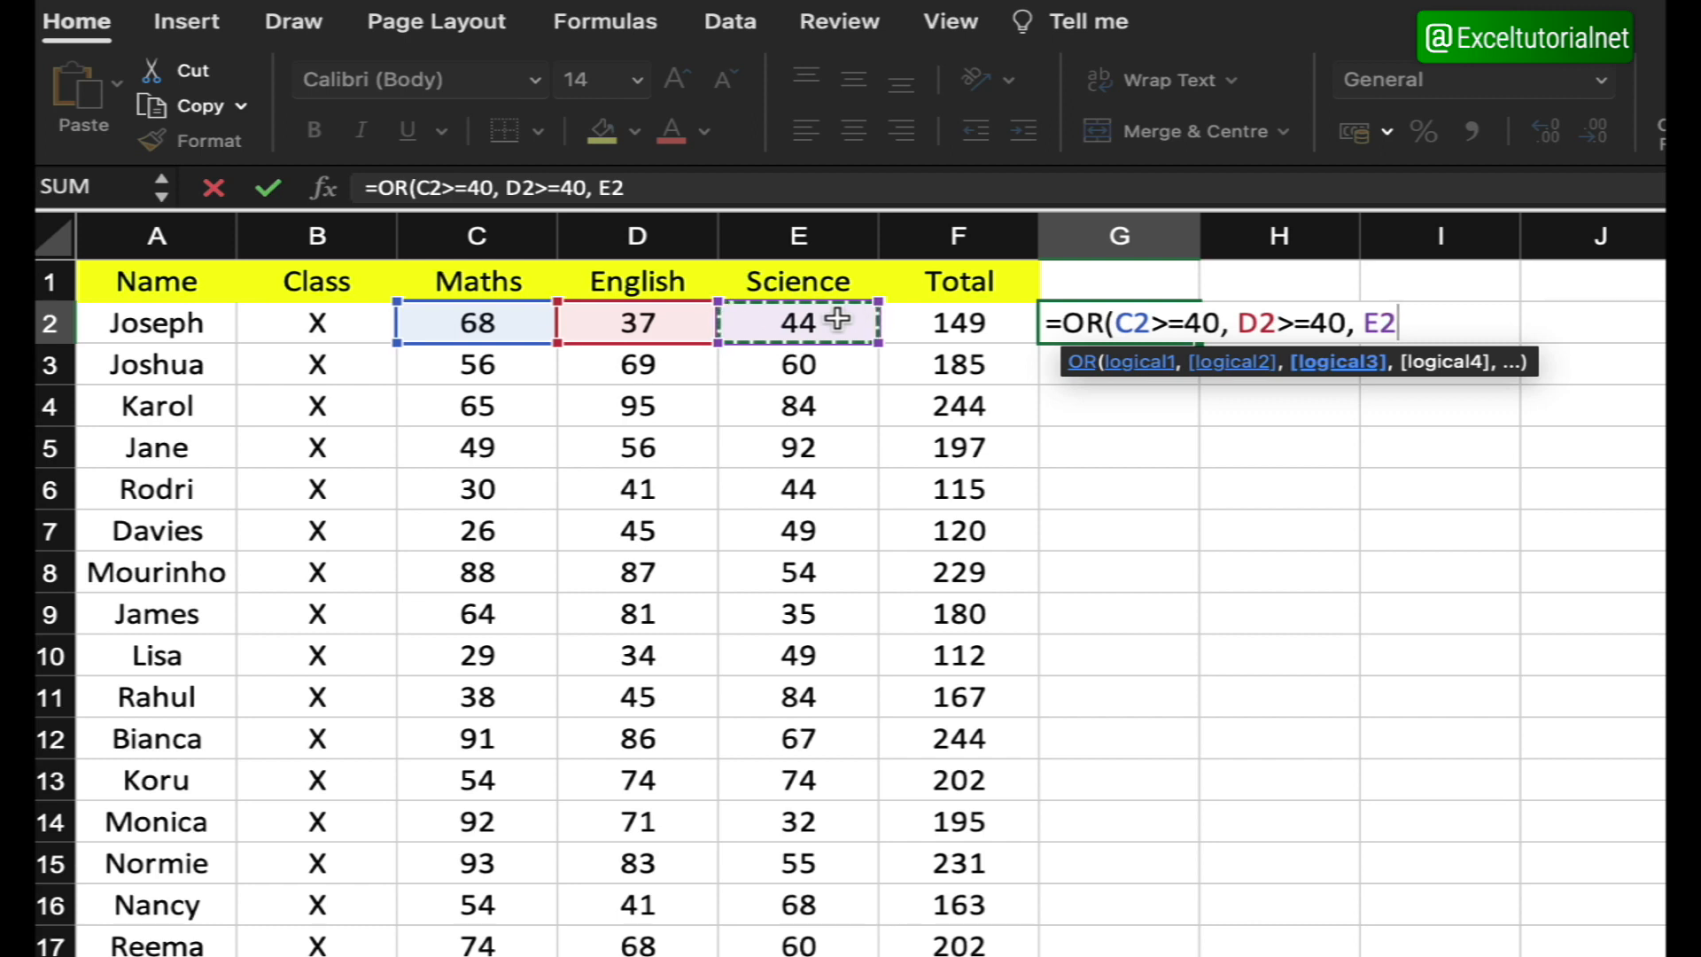
pyautogui.write('>=40)')
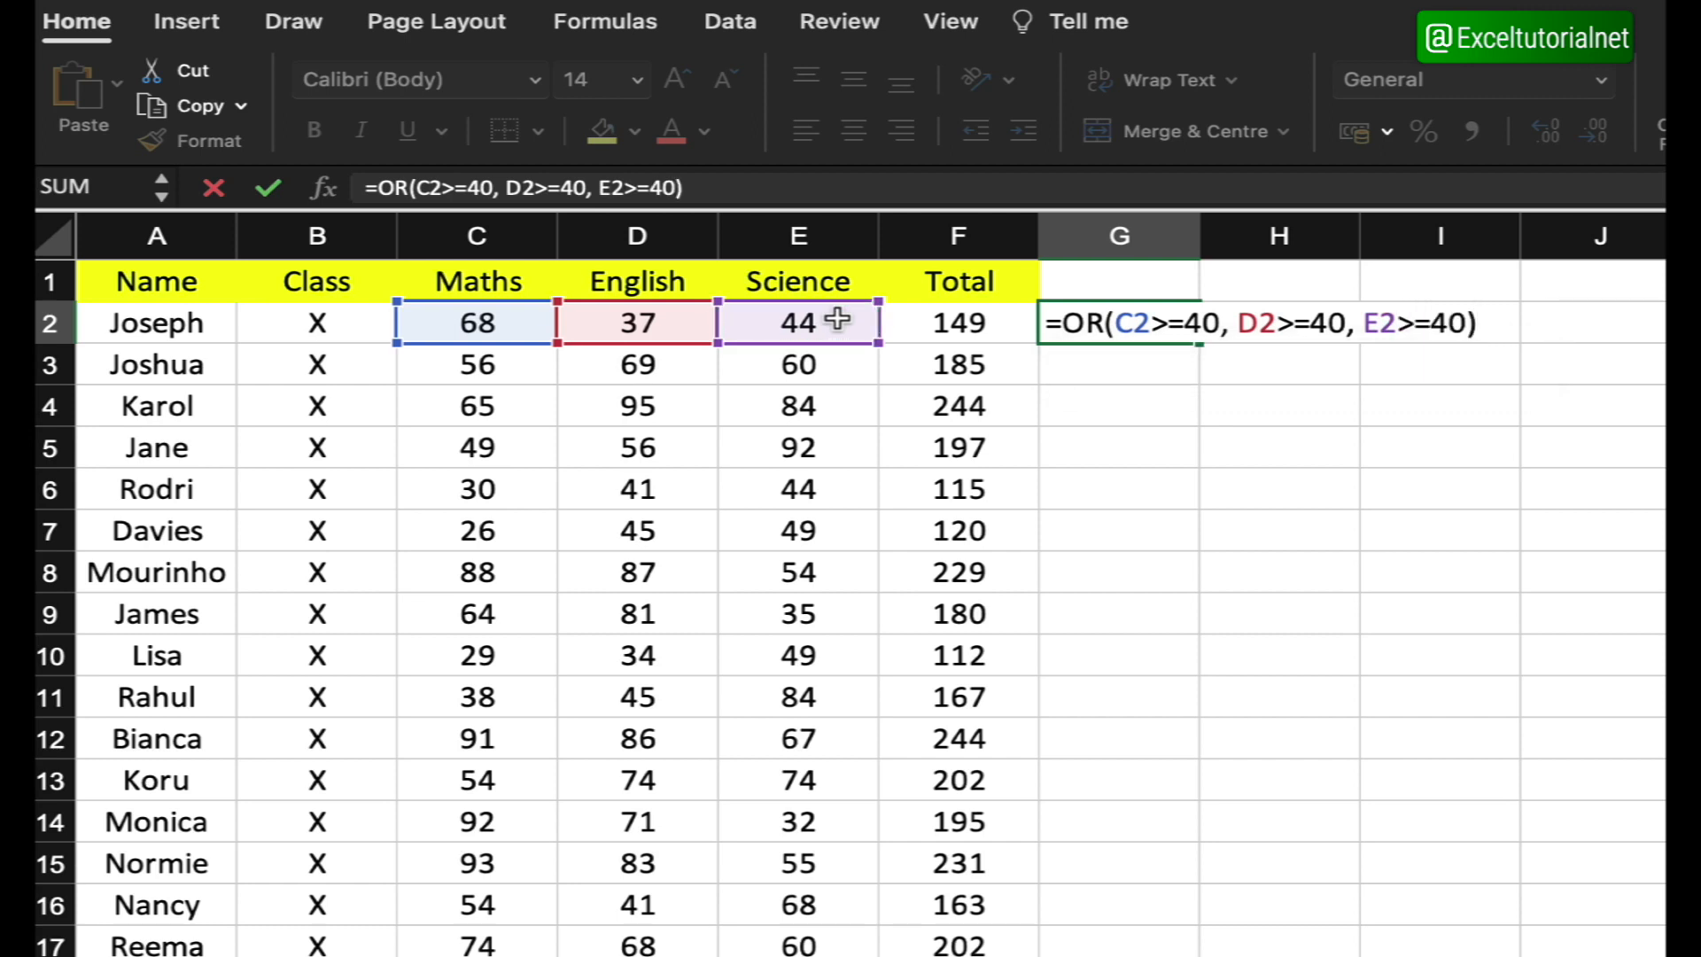
pyautogui.press('Return')
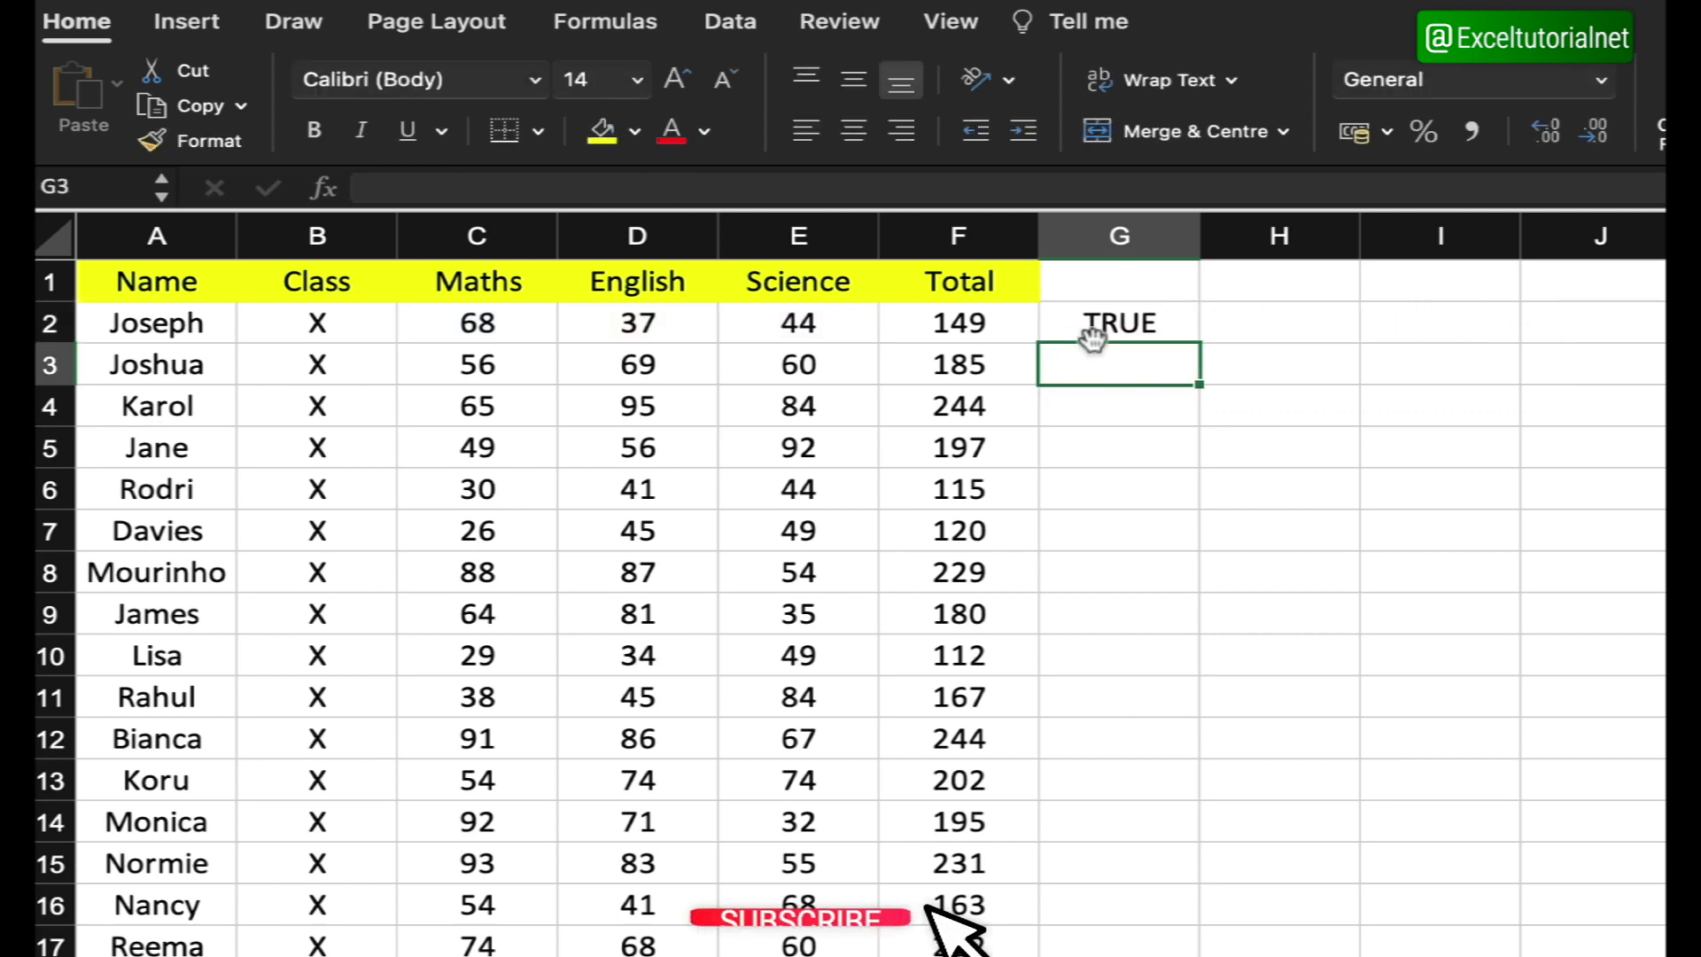
# Step: Replace the separate cell conditions in G2 with a single range so the formula reads =OR(C2:E2>=40)
pyautogui.click(1092, 336)
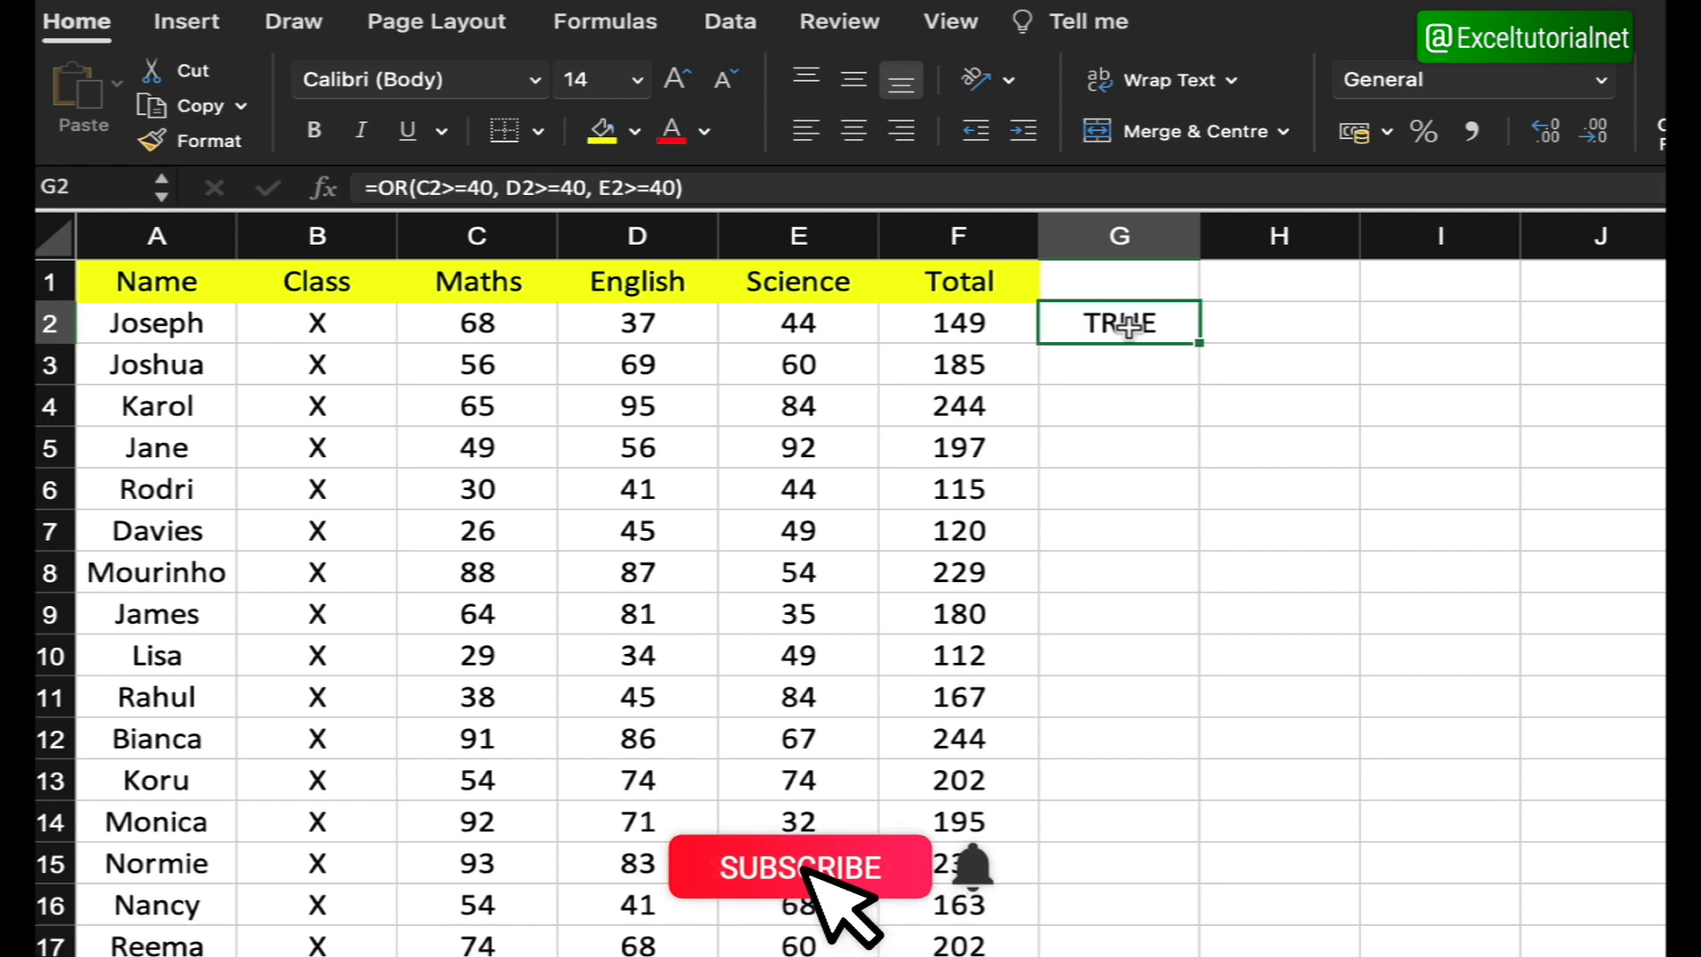
pyautogui.click(620, 327)
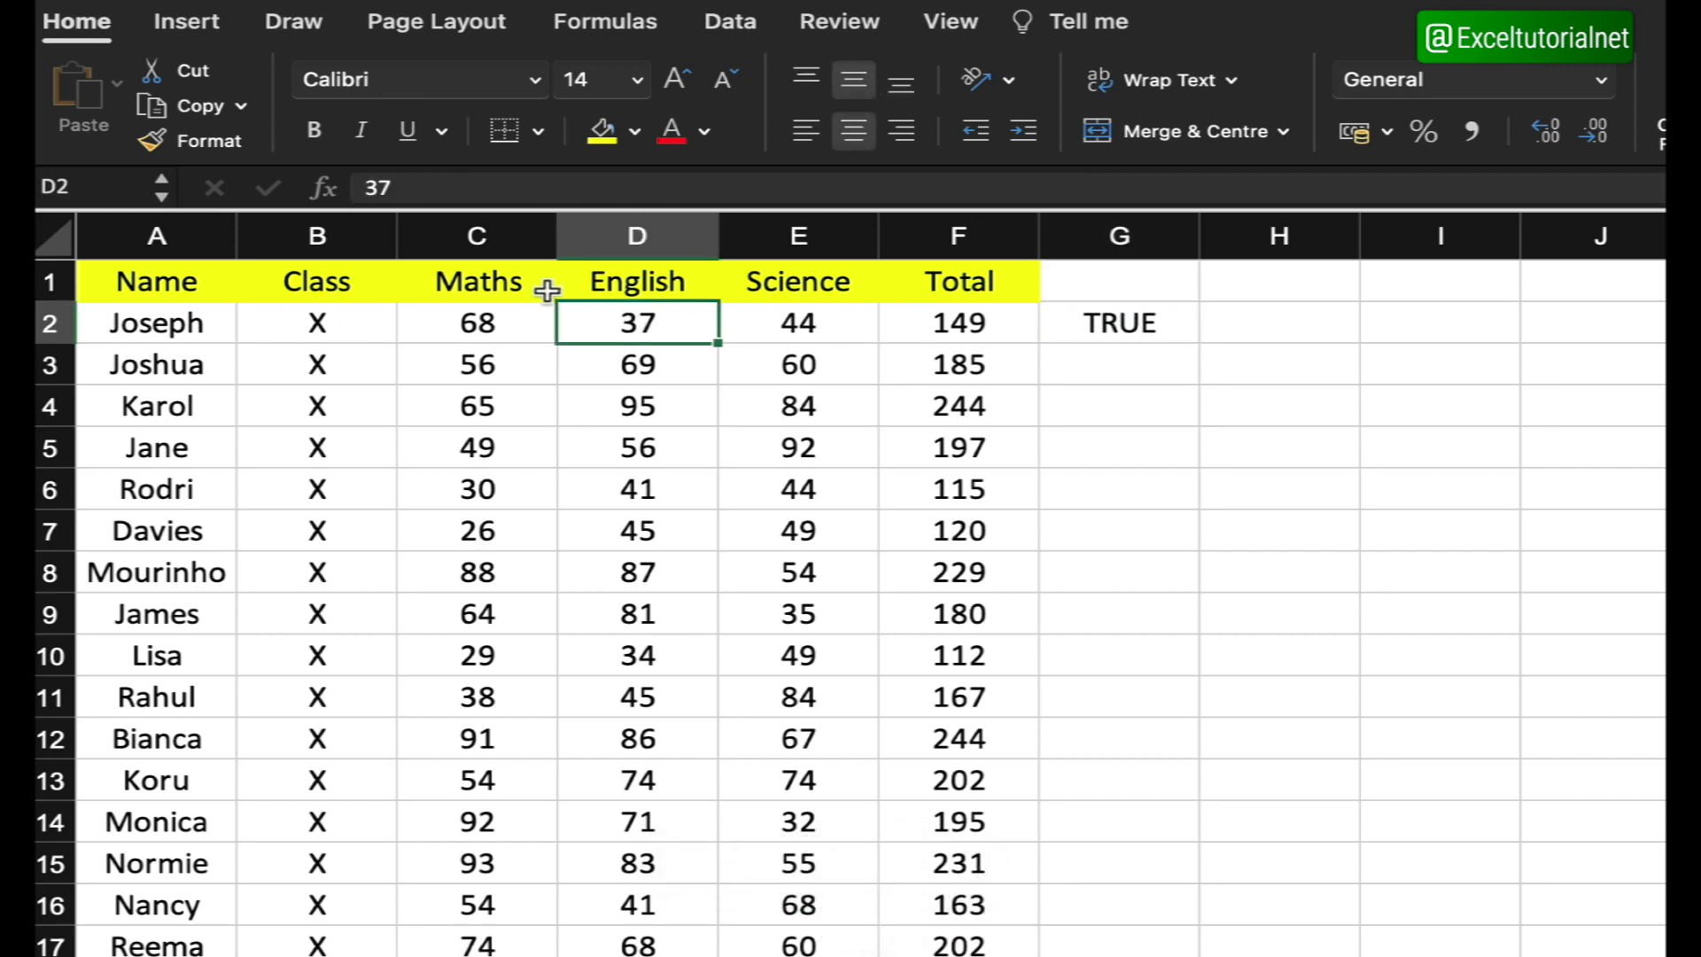
pyautogui.doubleClick(1146, 330)
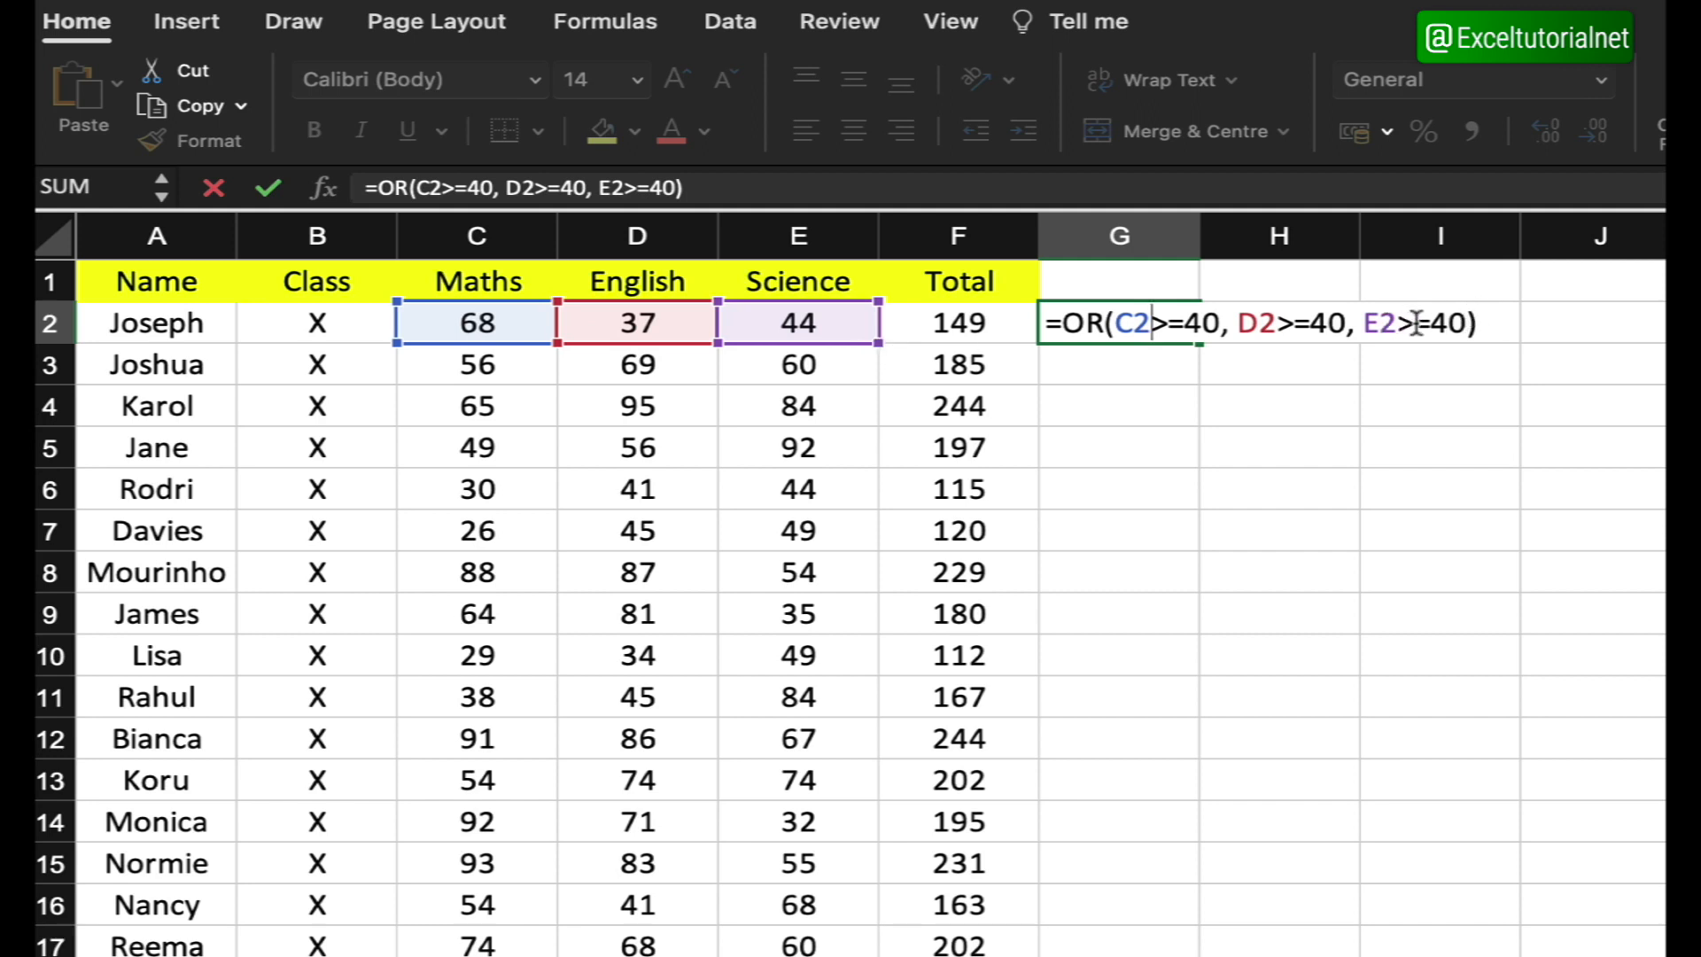
pyautogui.moveTo(1416, 322); pyautogui.dragTo(1115, 321)
pyautogui.press('BackSpace')
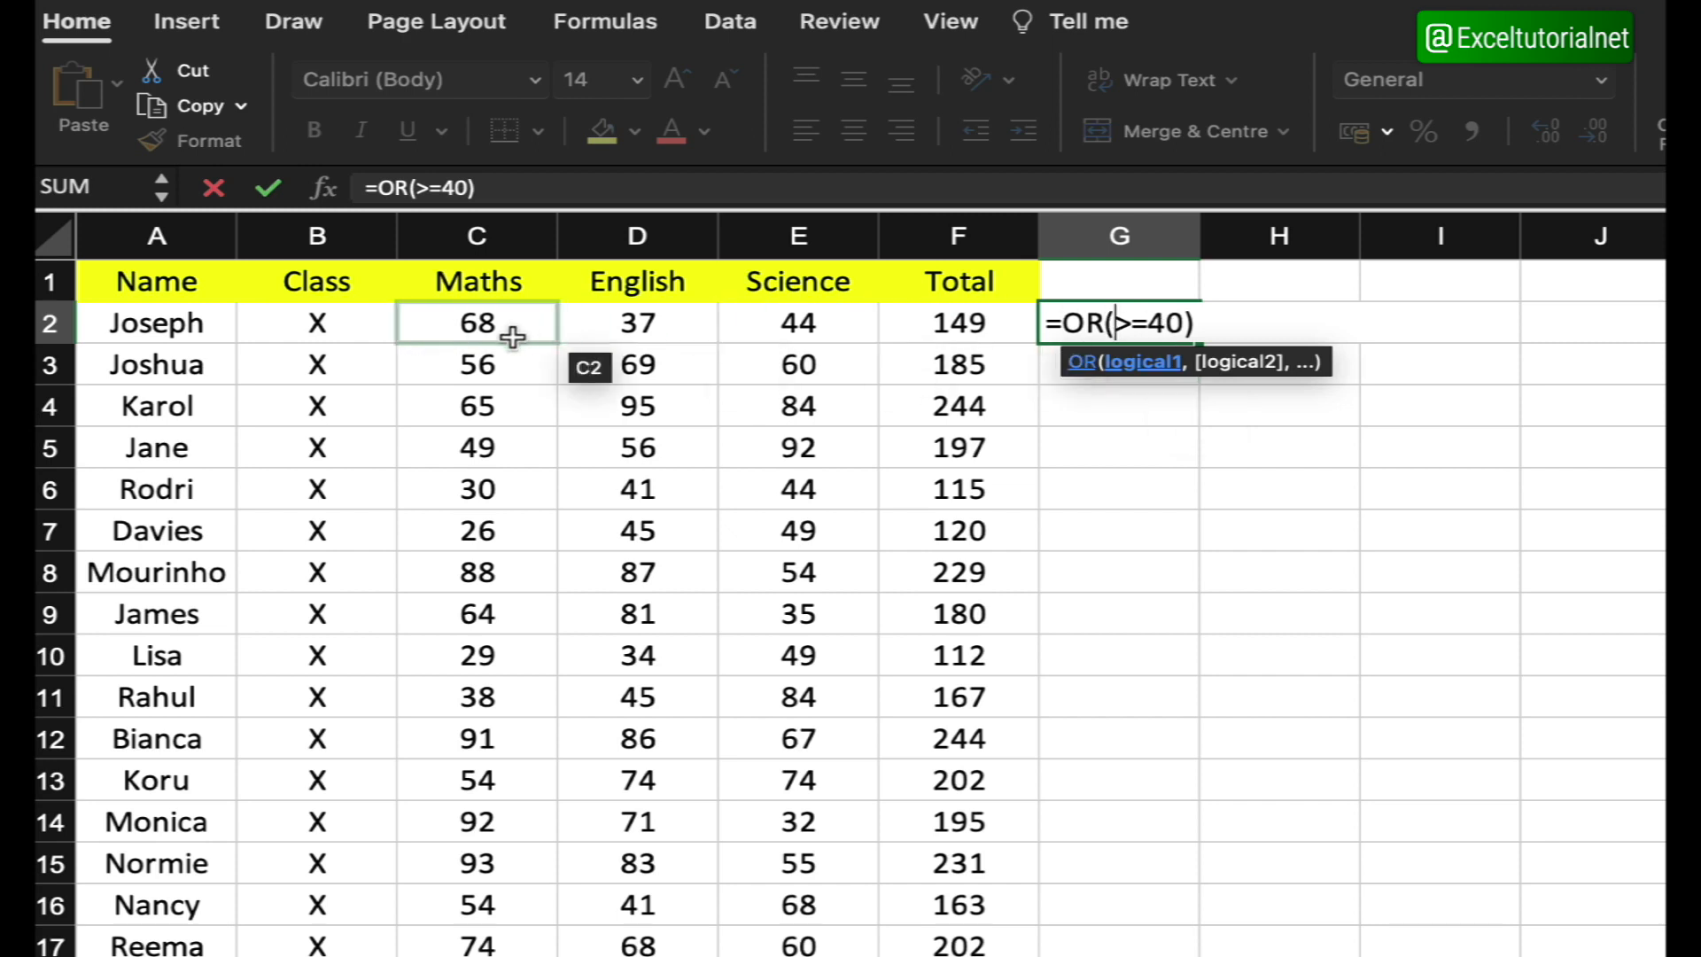
pyautogui.moveTo(482, 326); pyautogui.dragTo(837, 327)
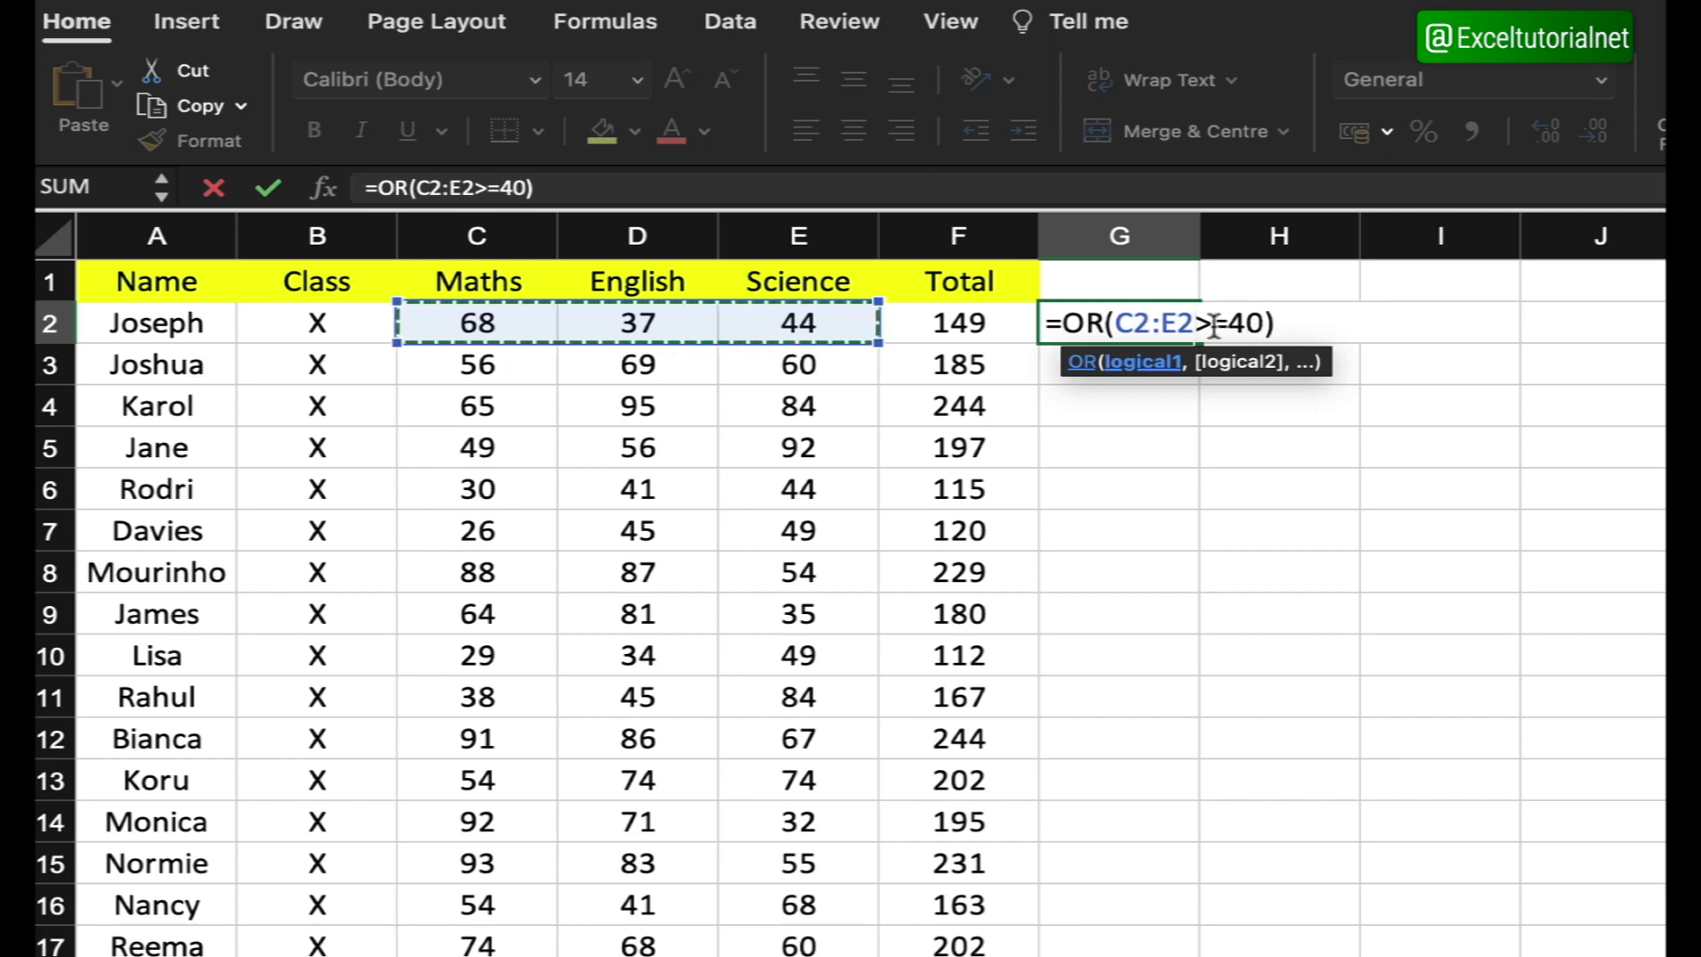
pyautogui.click(1334, 318)
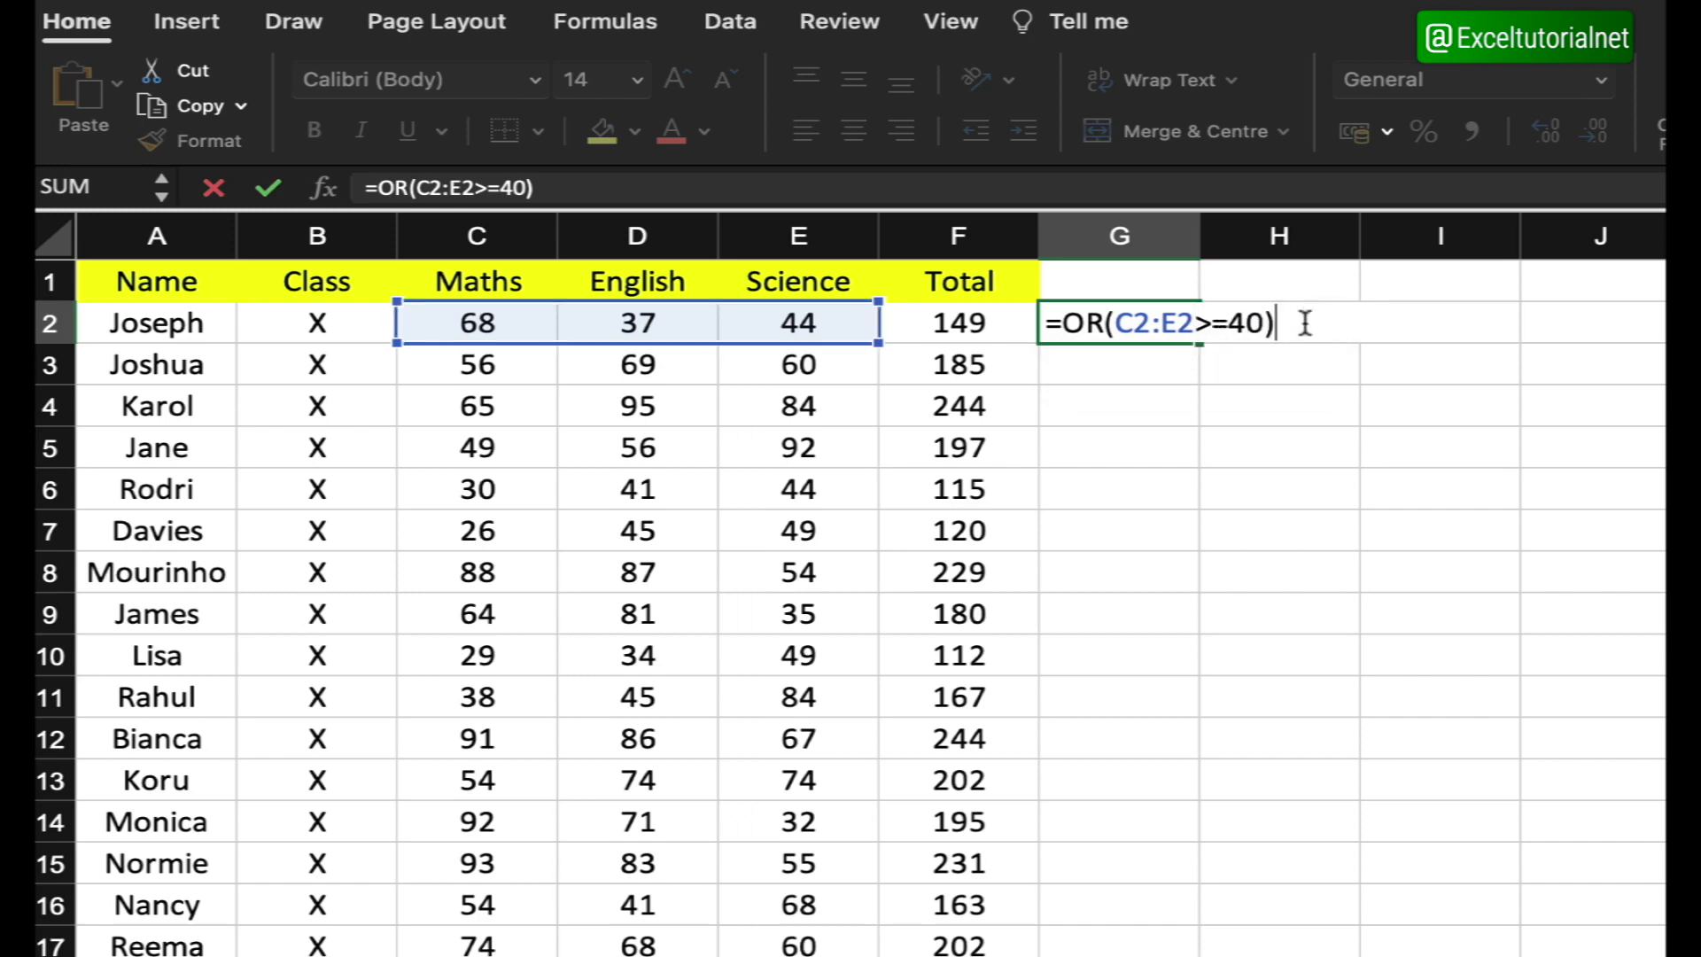
pyautogui.press('Return')
# Step: Fill the range-based OR formula from G2 down column G for all students, and re-enter G2 as an array formula
pyautogui.click(1096, 329)
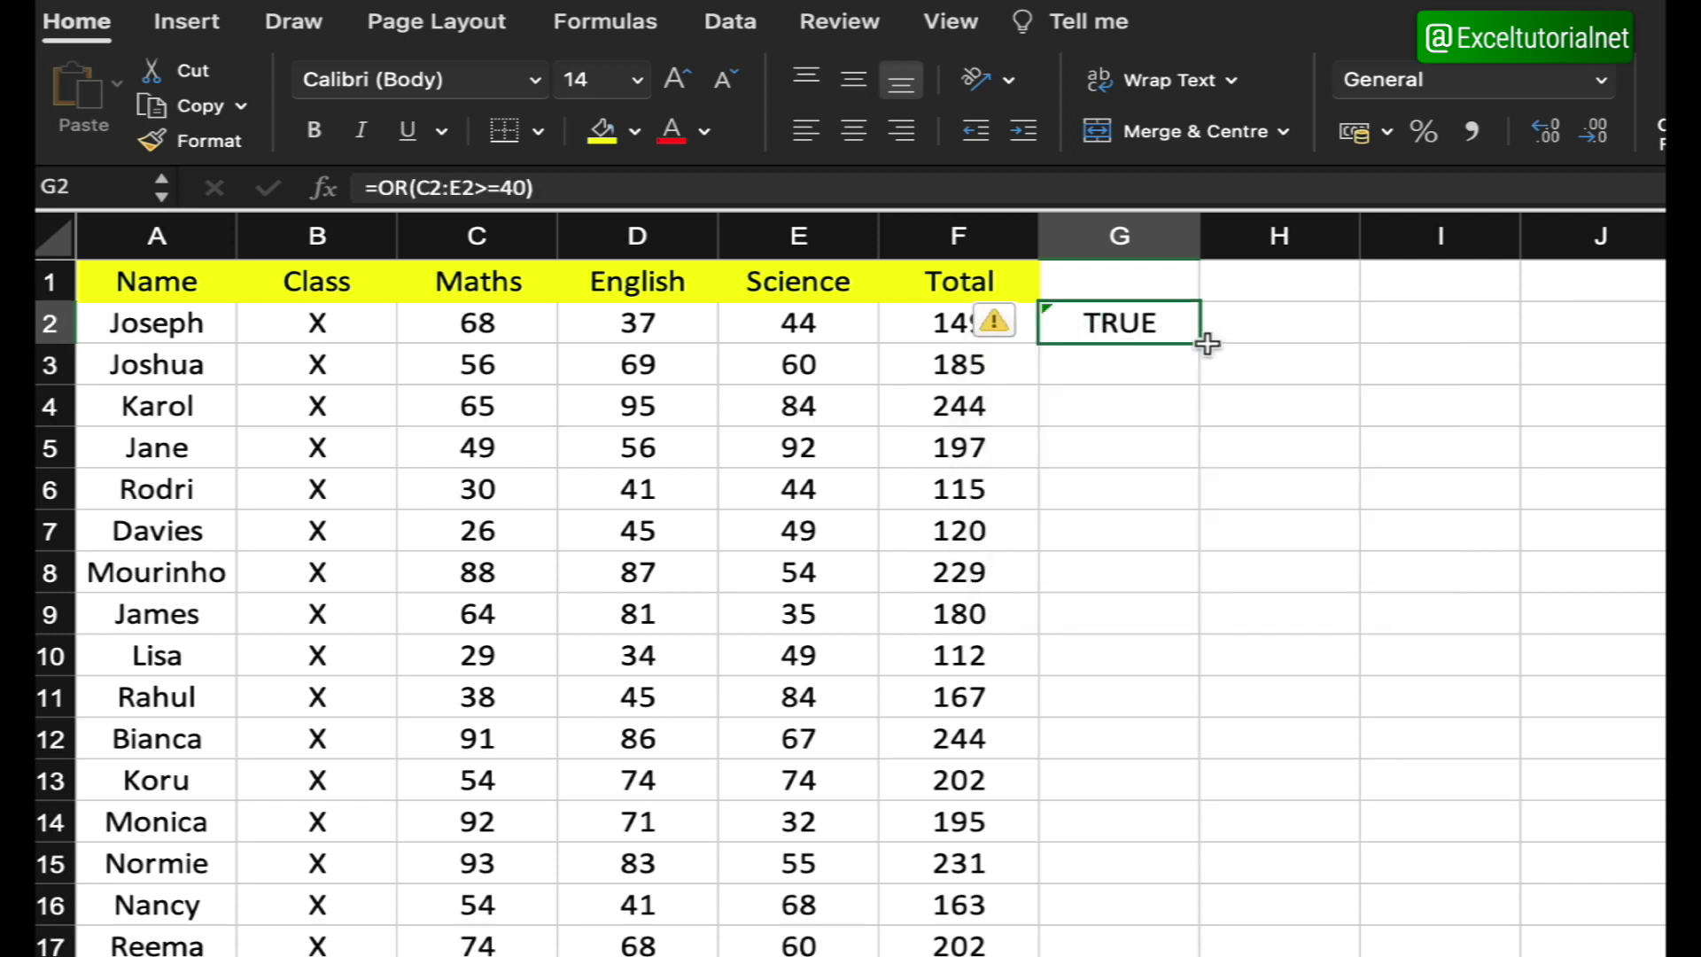
pyautogui.doubleClick(1200, 344)
pyautogui.scroll(-4, 1124, 532)
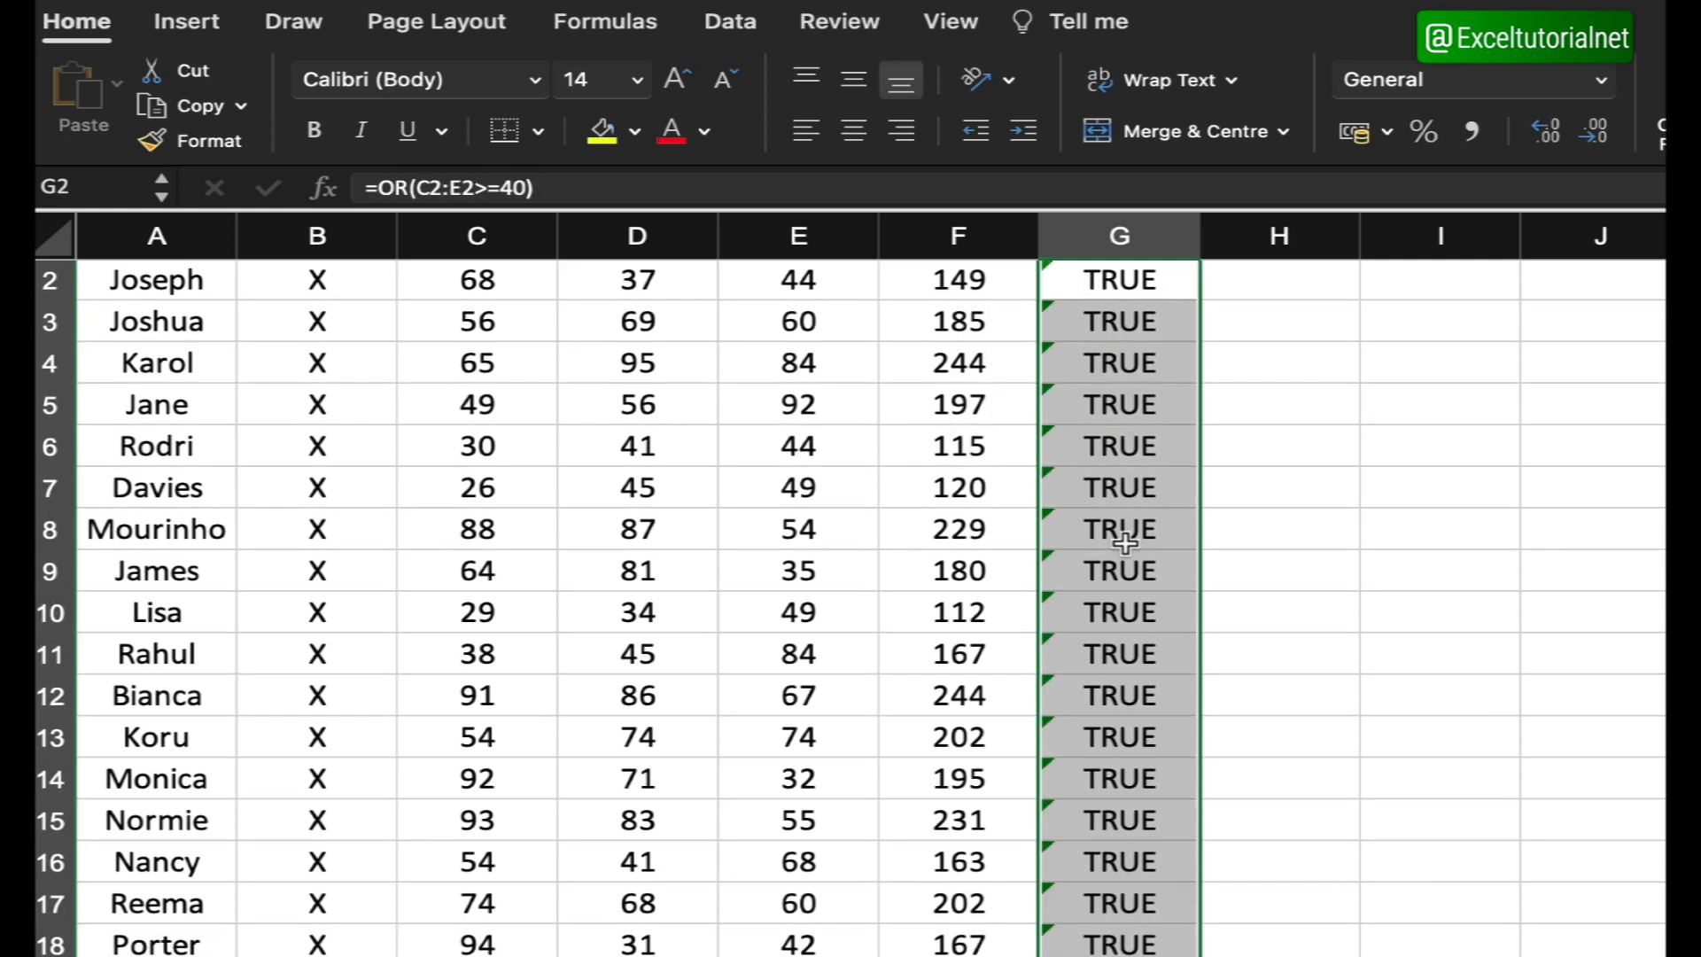
pyautogui.scroll(4, 1125, 540)
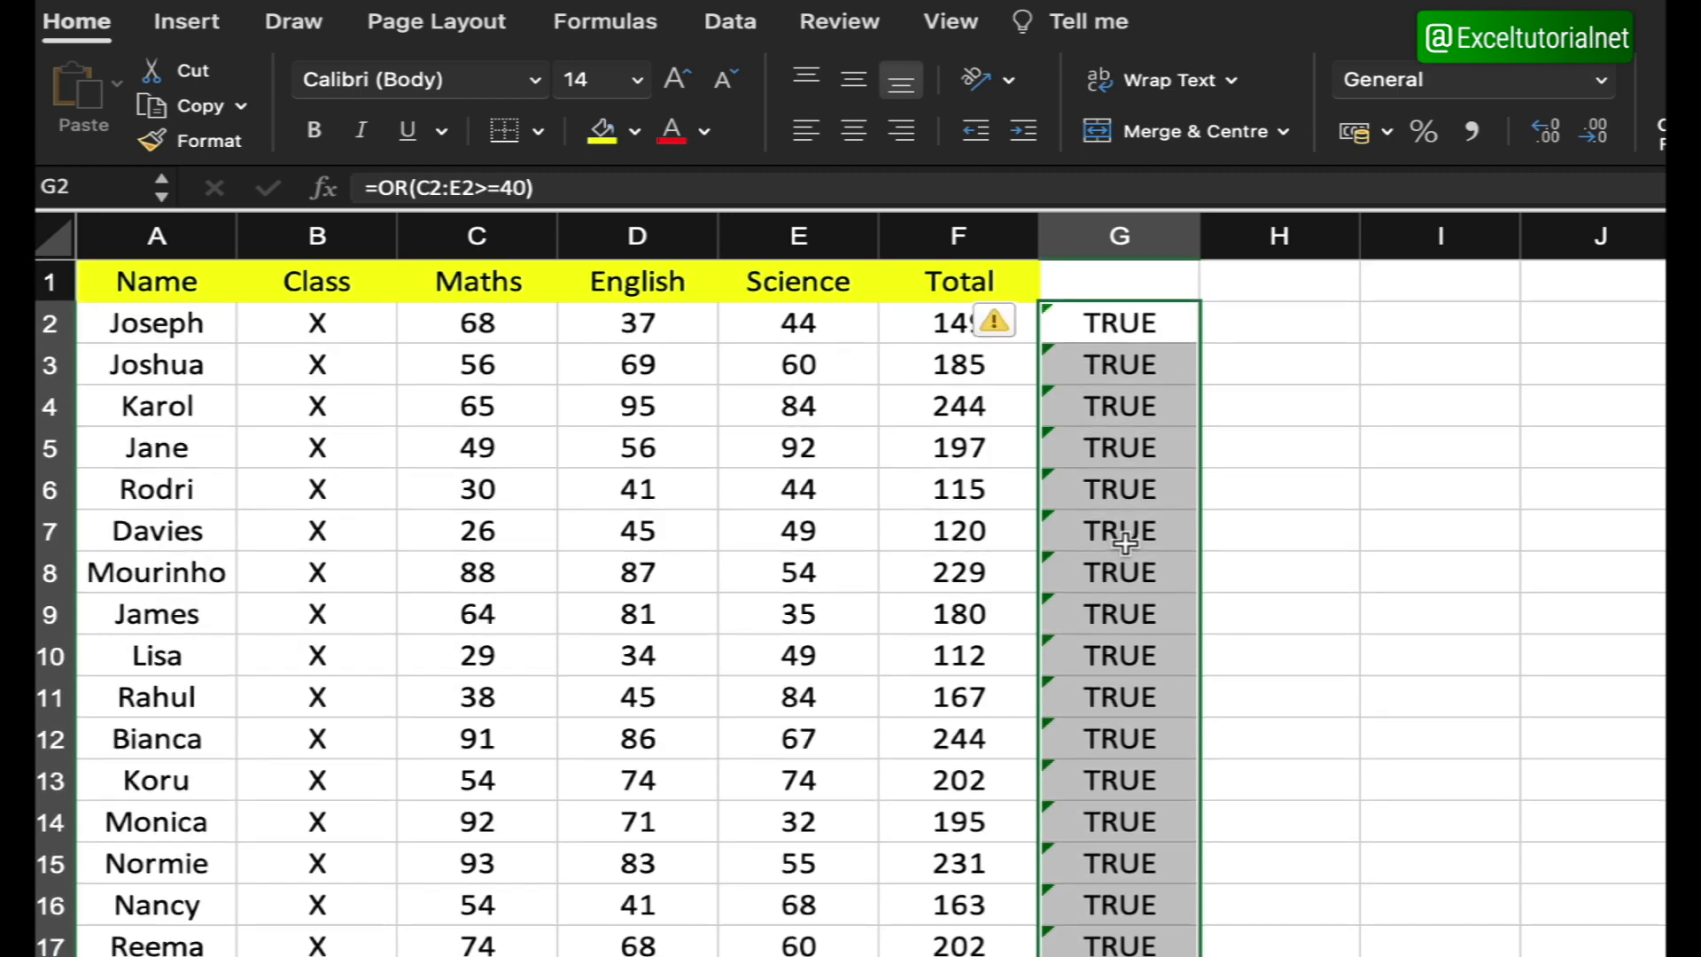
pyautogui.doubleClick(1178, 316)
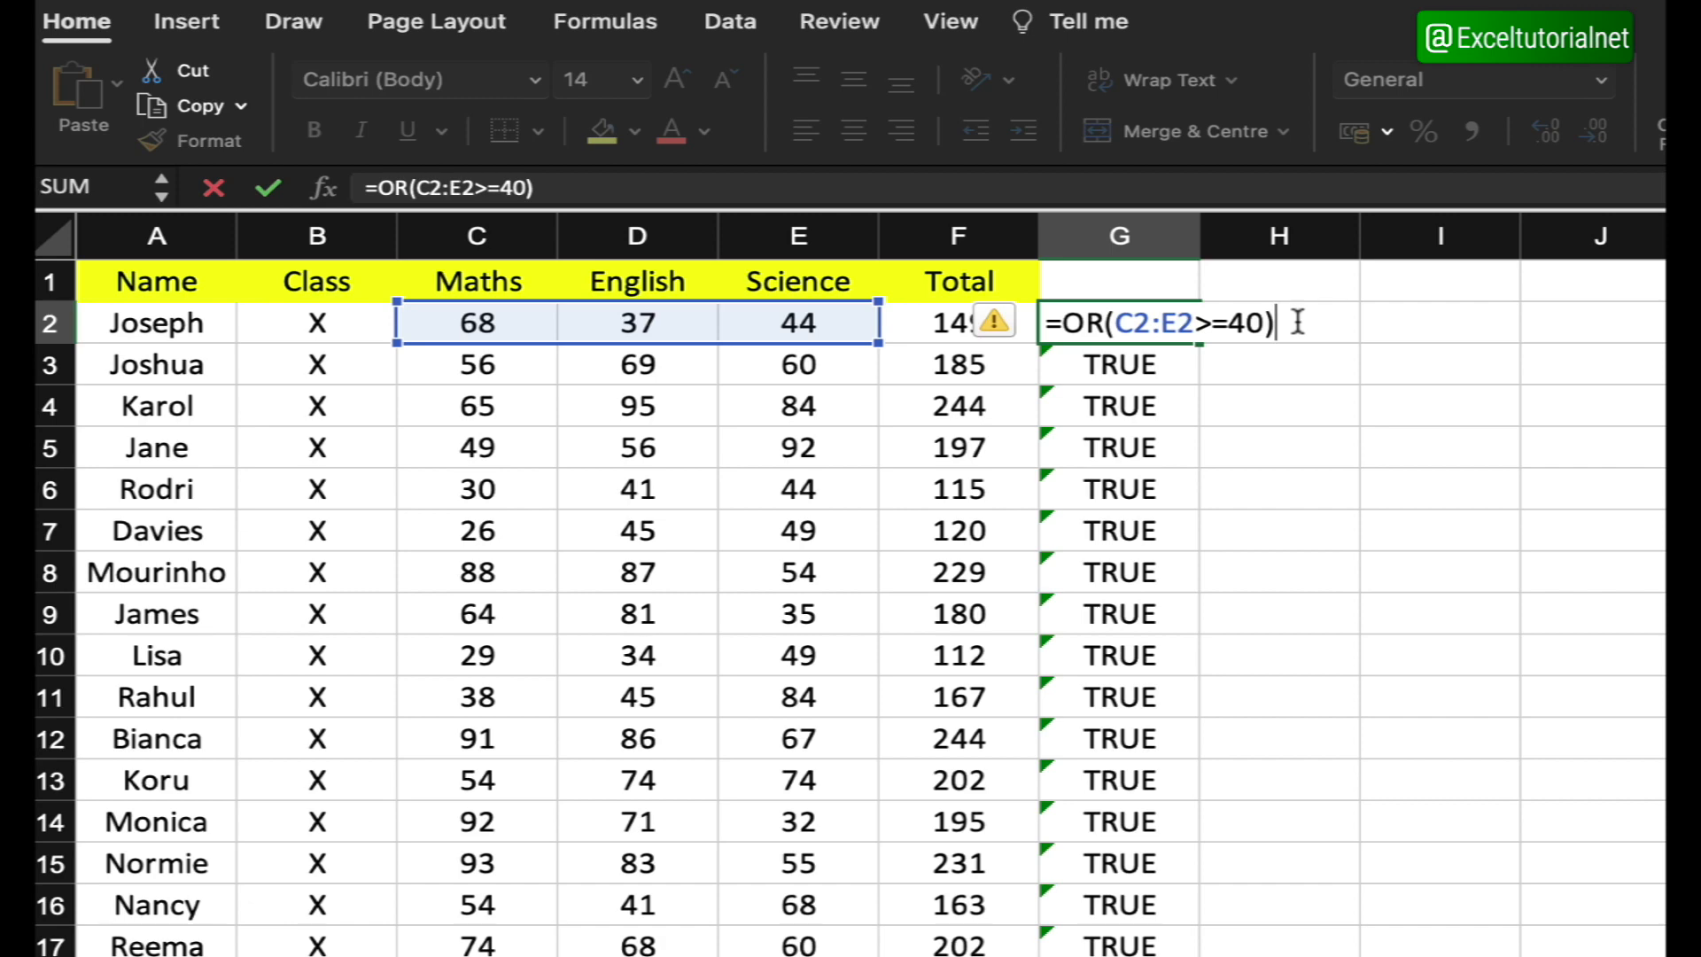
pyautogui.hotkey('ctrl', 'shift', 'Return')
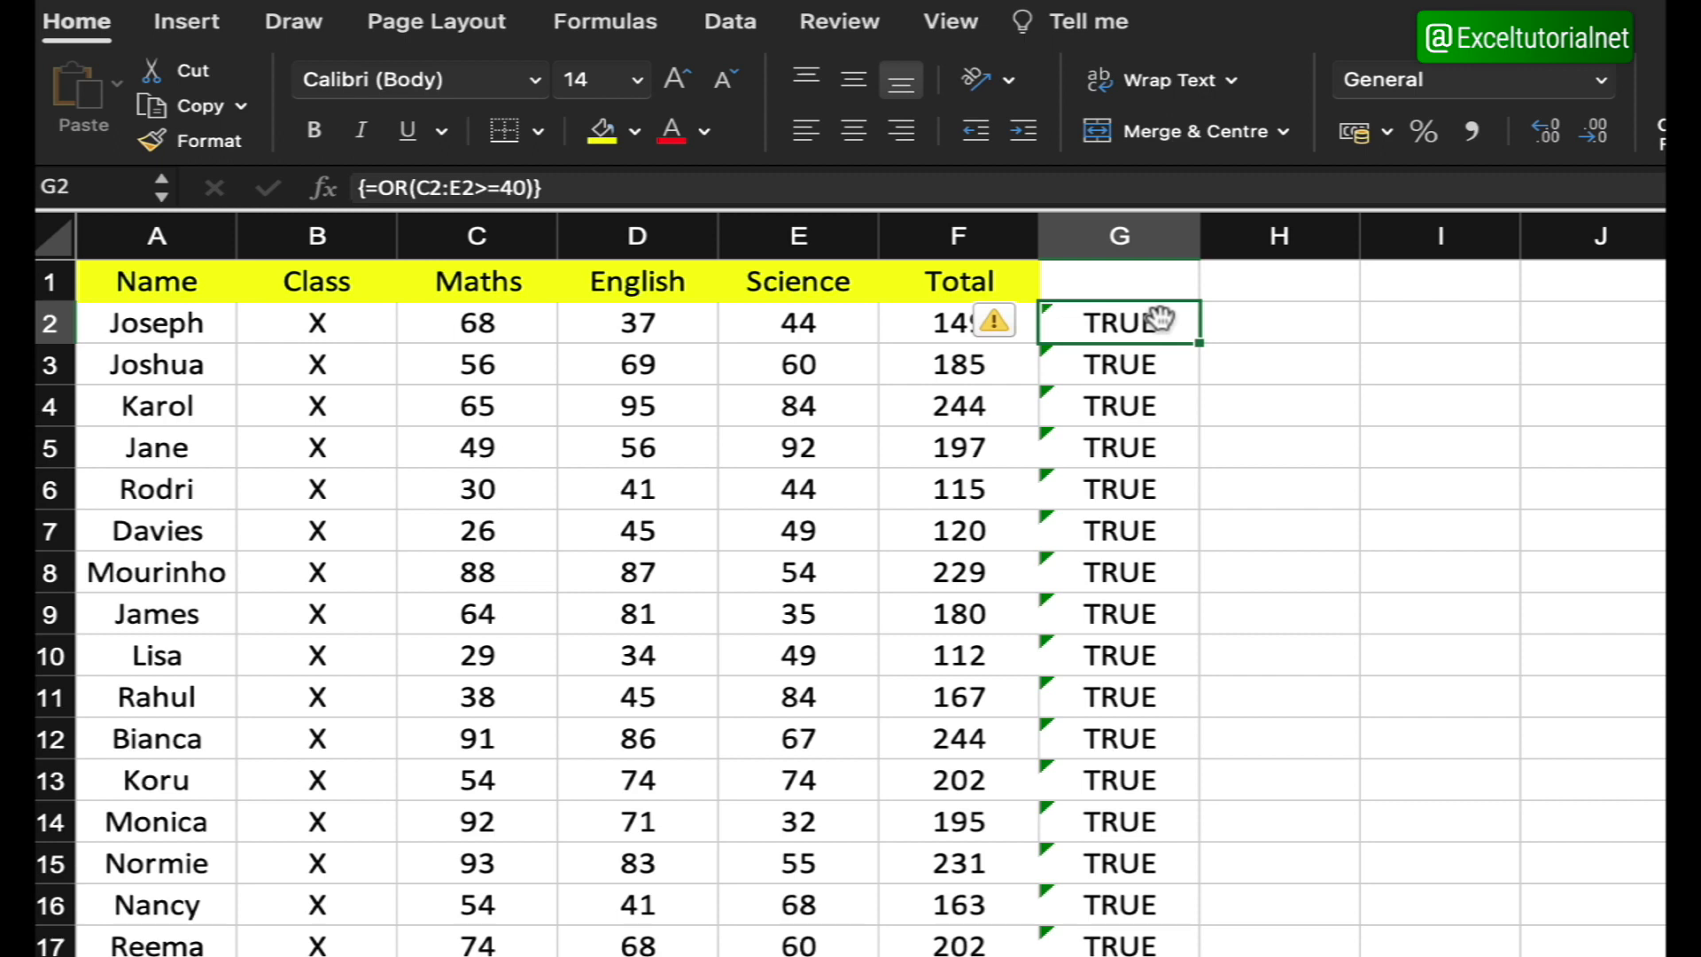
# Step: Undo the array entry, the column G fill and the range edit, and clear the remaining formula from G2
pyautogui.press('super+z')
pyautogui.press('super+z')
pyautogui.press('super+z')
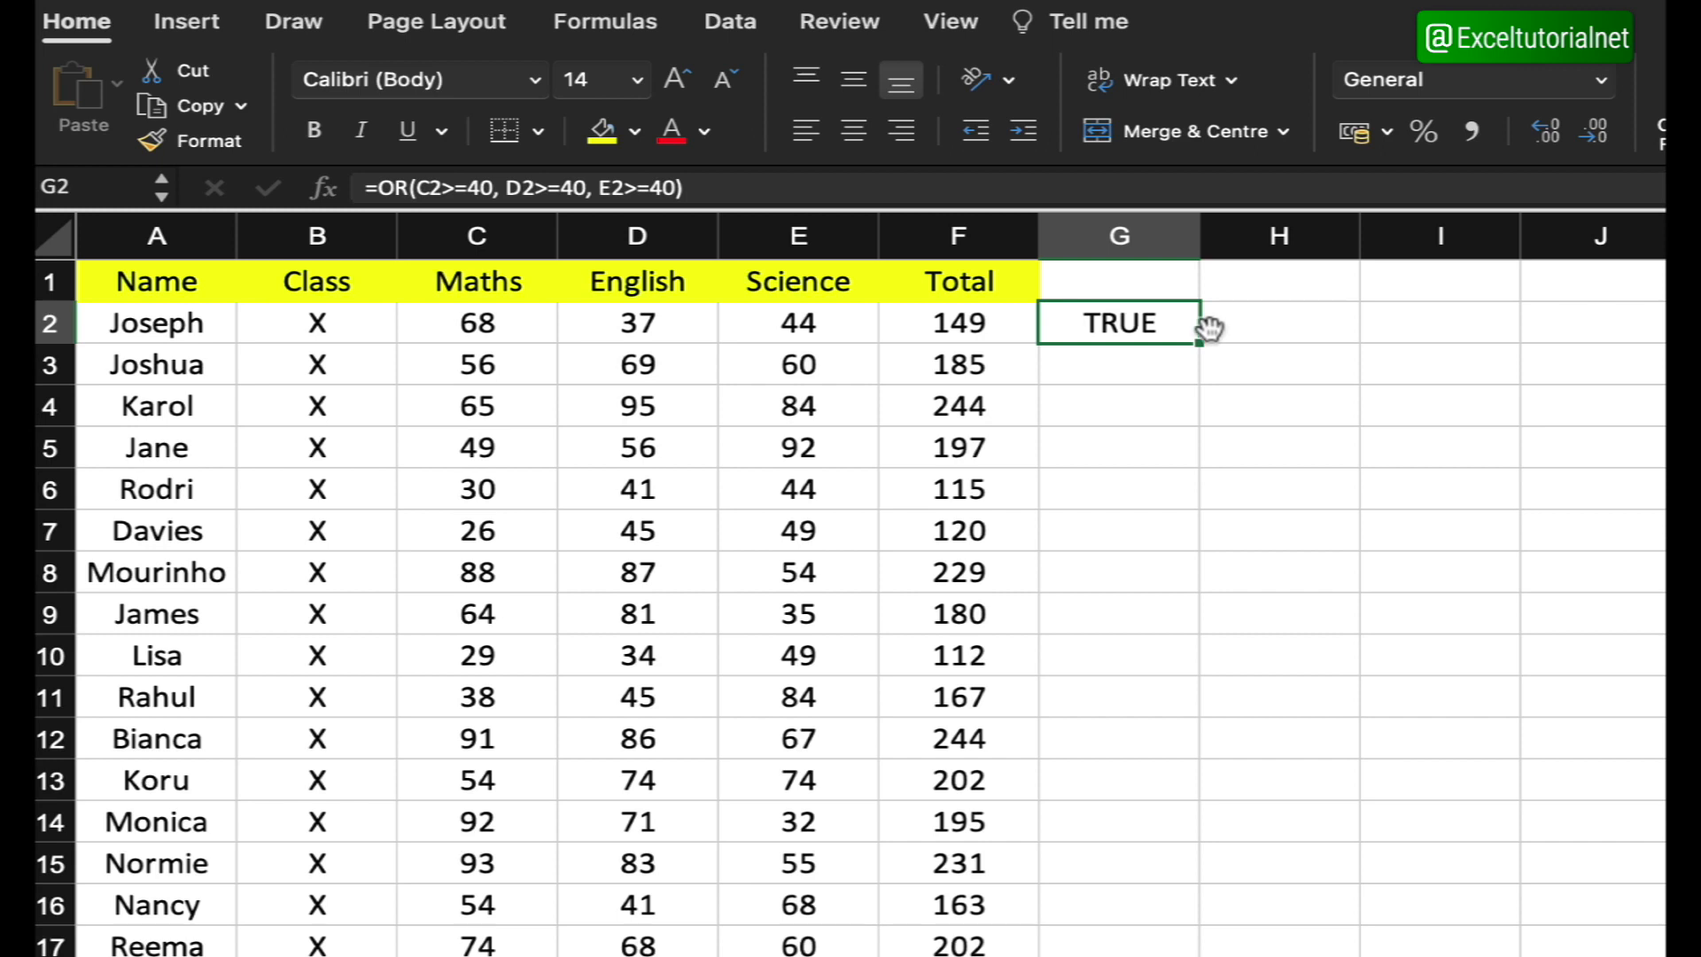
pyautogui.press('Delete')
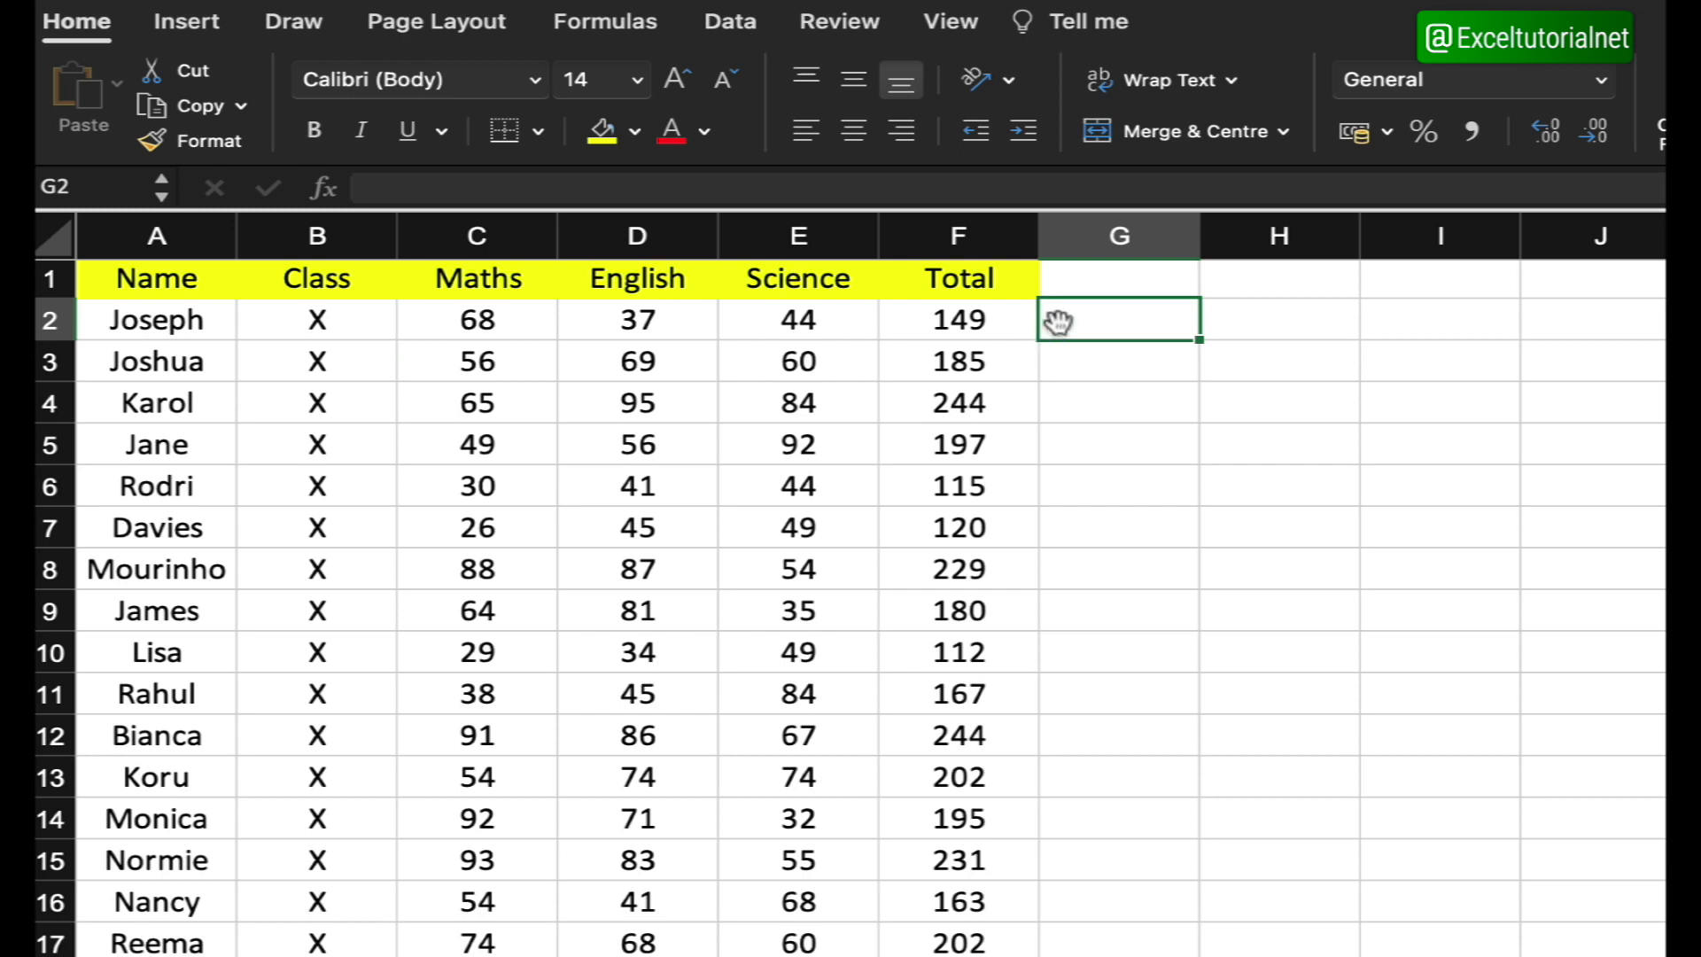
# Step: Examine the first student's total in F2 and the Maths and Science marks in C2 and E2 for a combined pass criterion
pyautogui.click(972, 317)
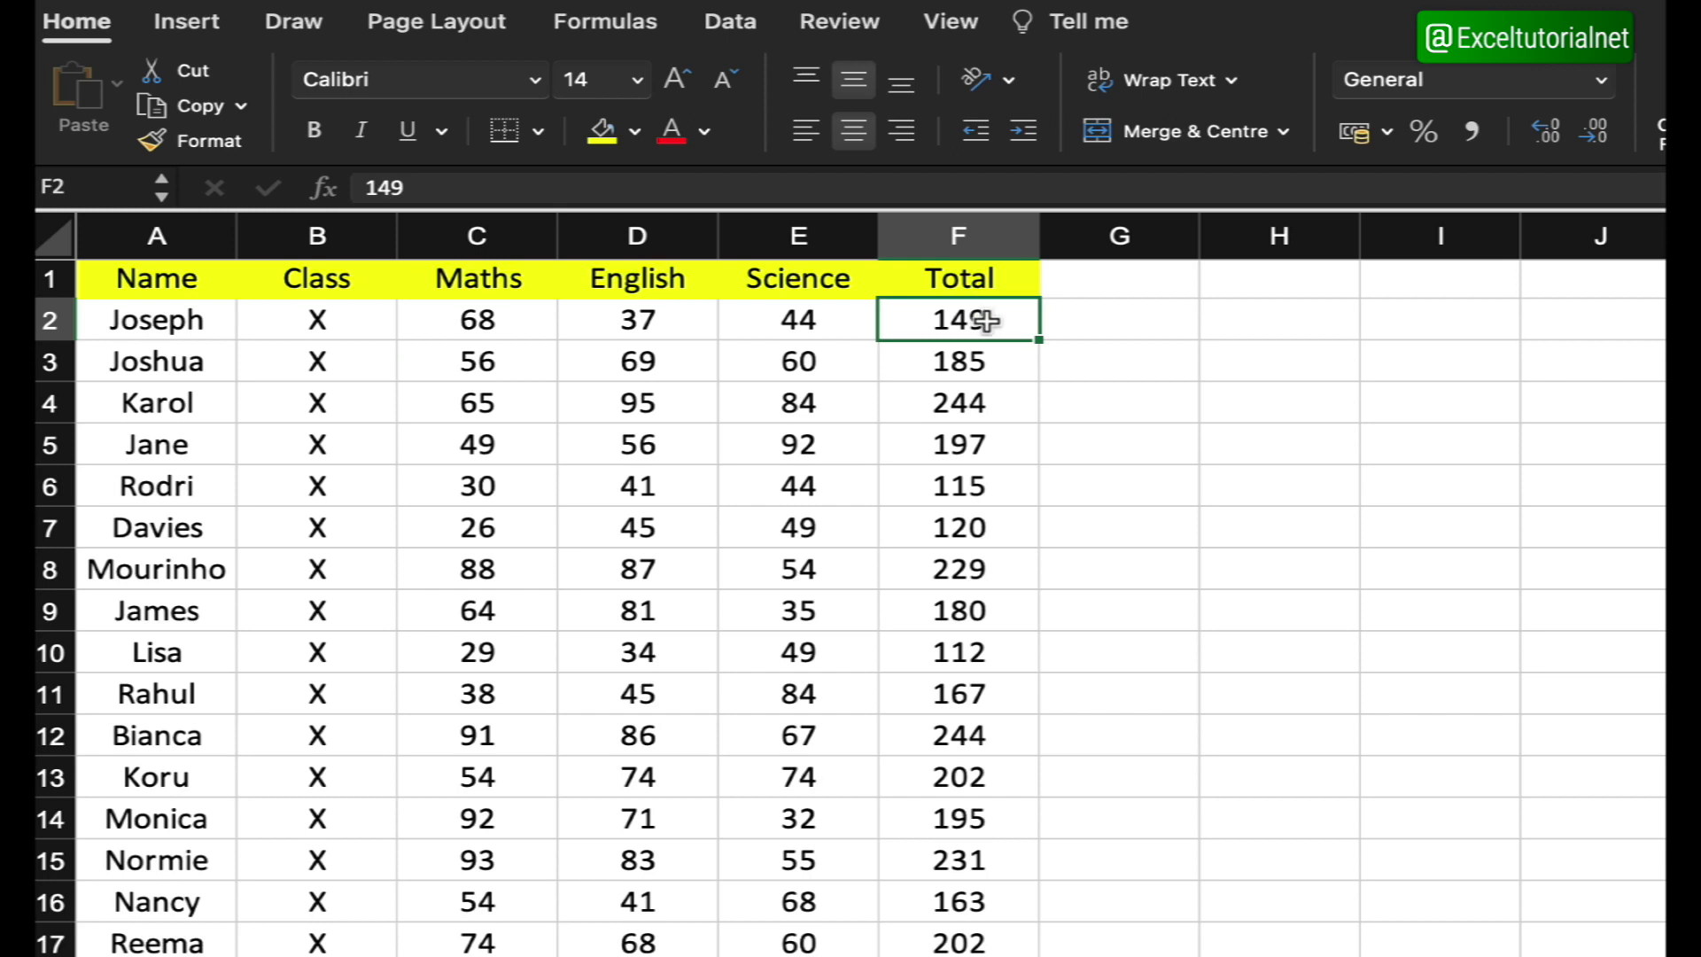
pyautogui.click(1109, 303)
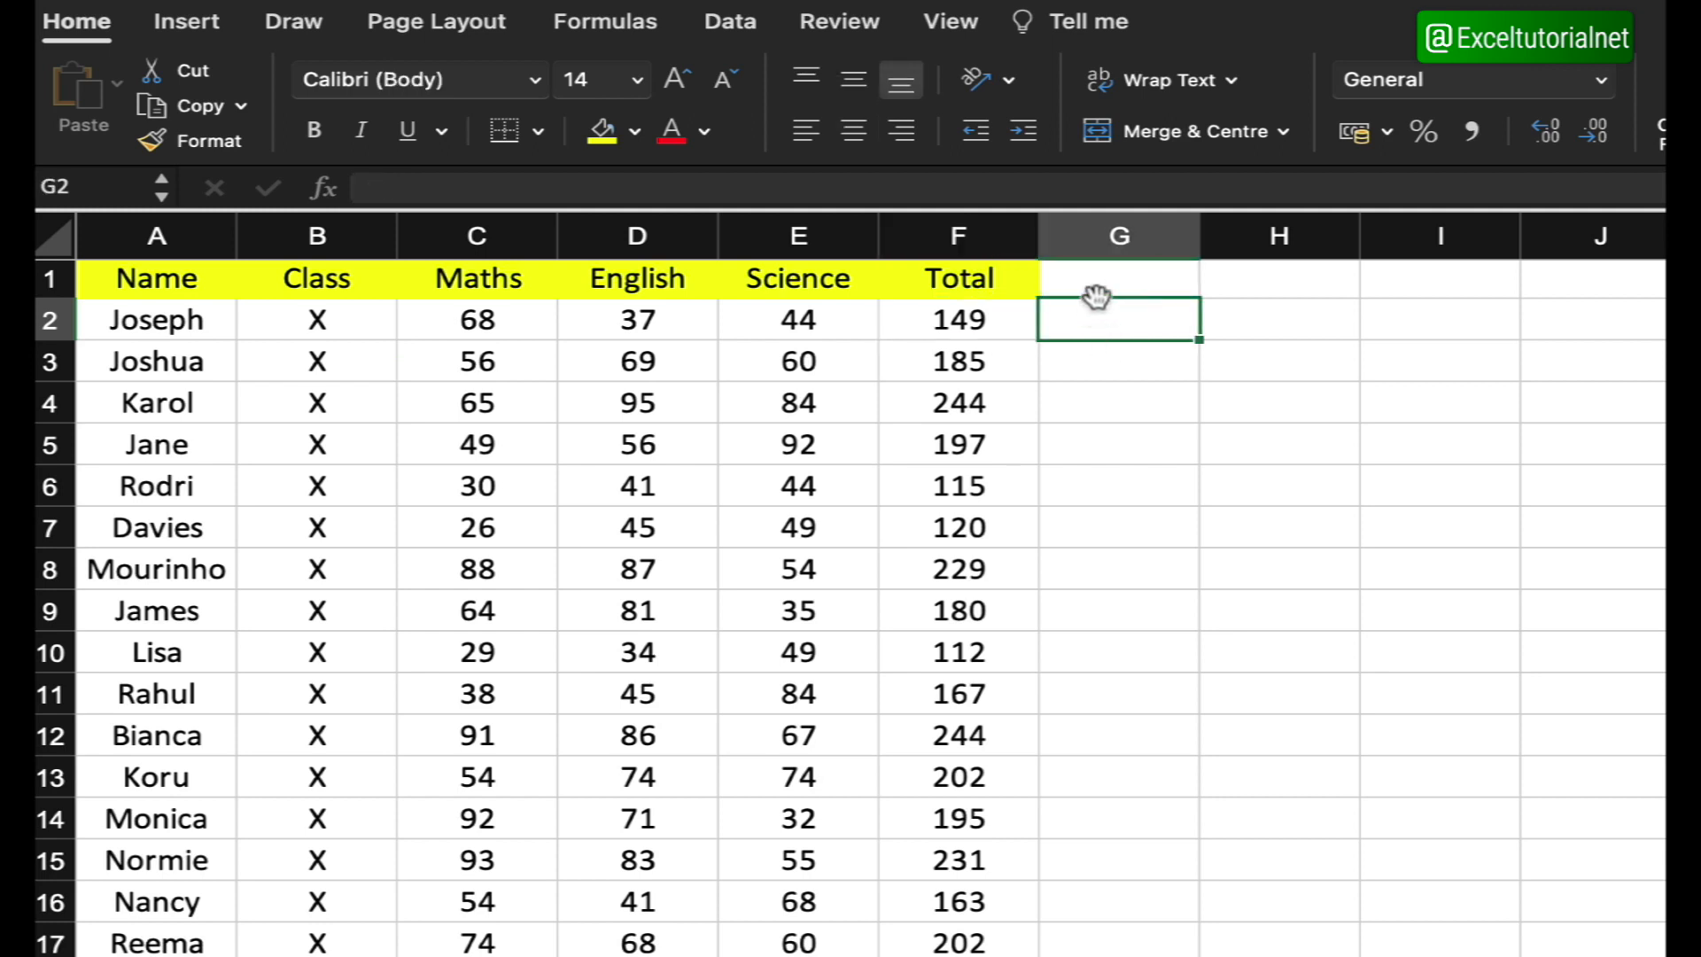
pyautogui.click(466, 317)
pyautogui.click(762, 317)
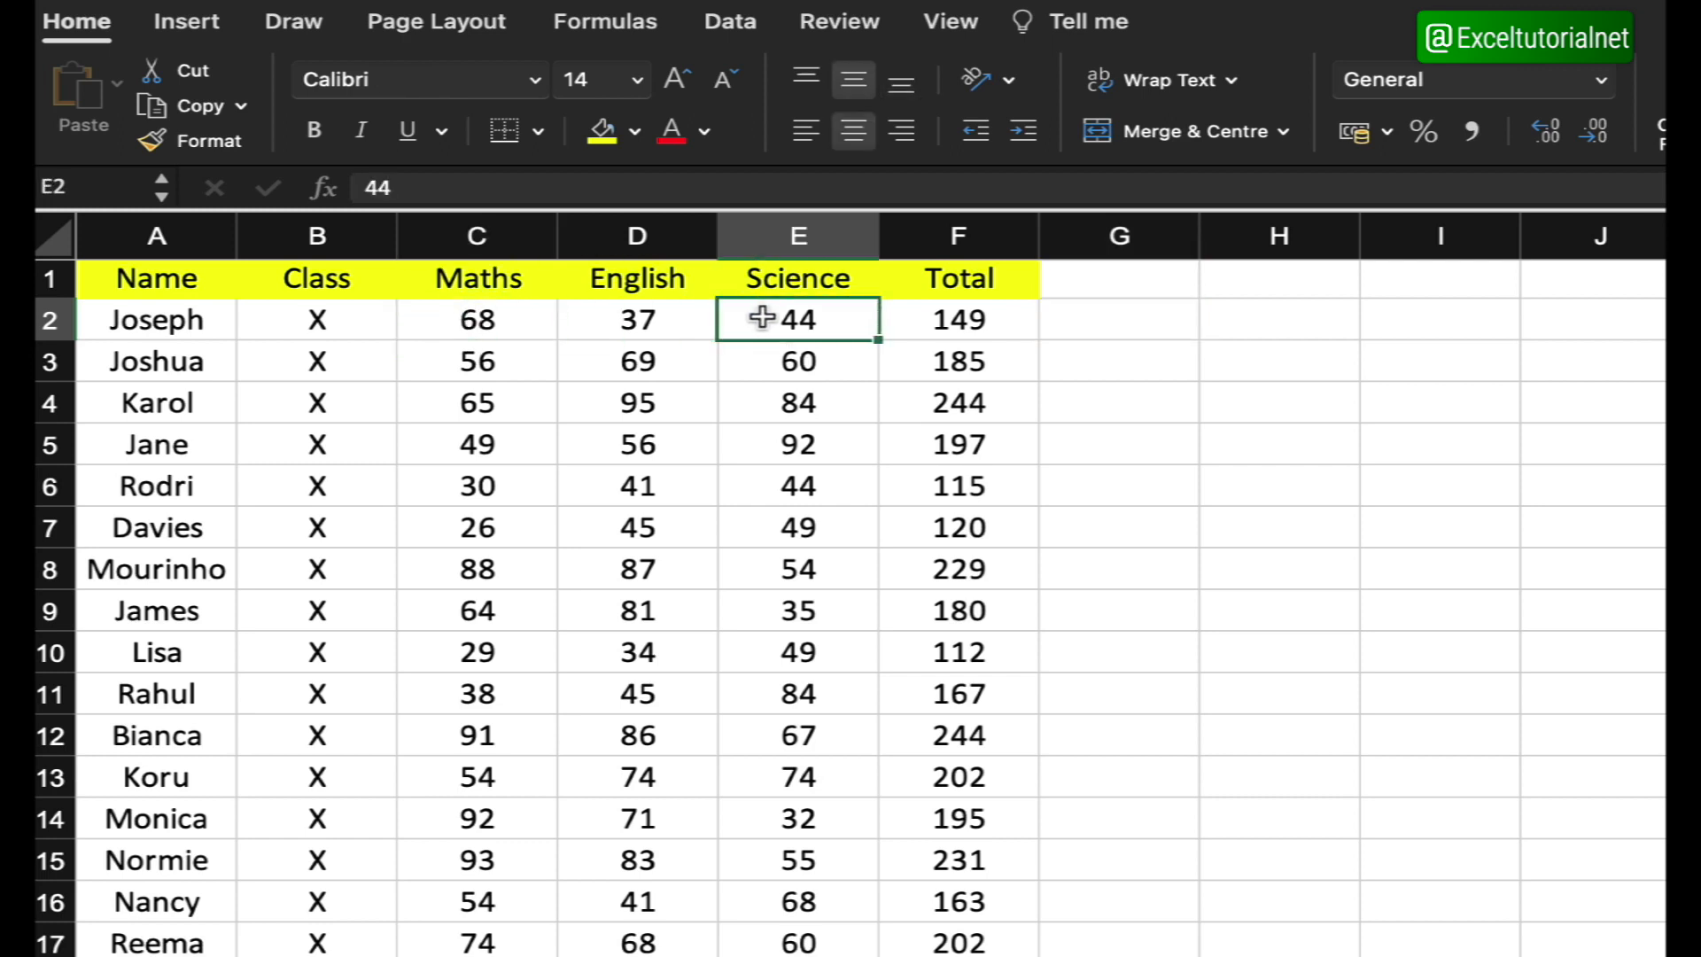
pyautogui.click(1144, 320)
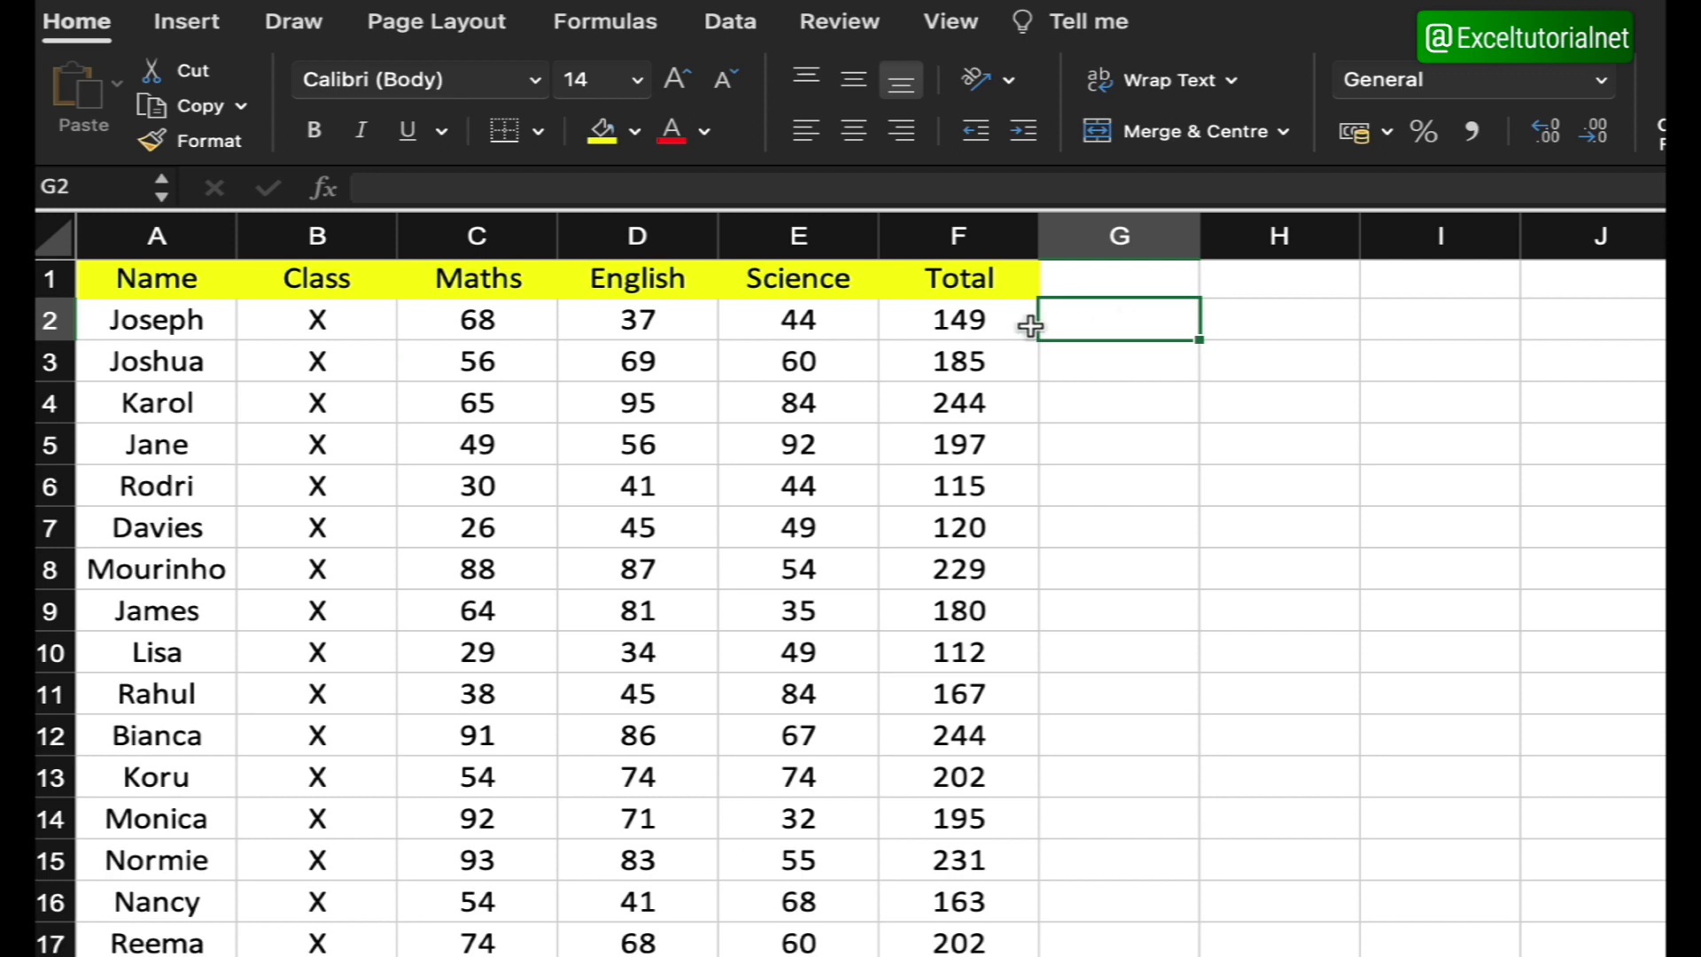
pyautogui.click(971, 323)
pyautogui.click(1120, 318)
pyautogui.click(961, 325)
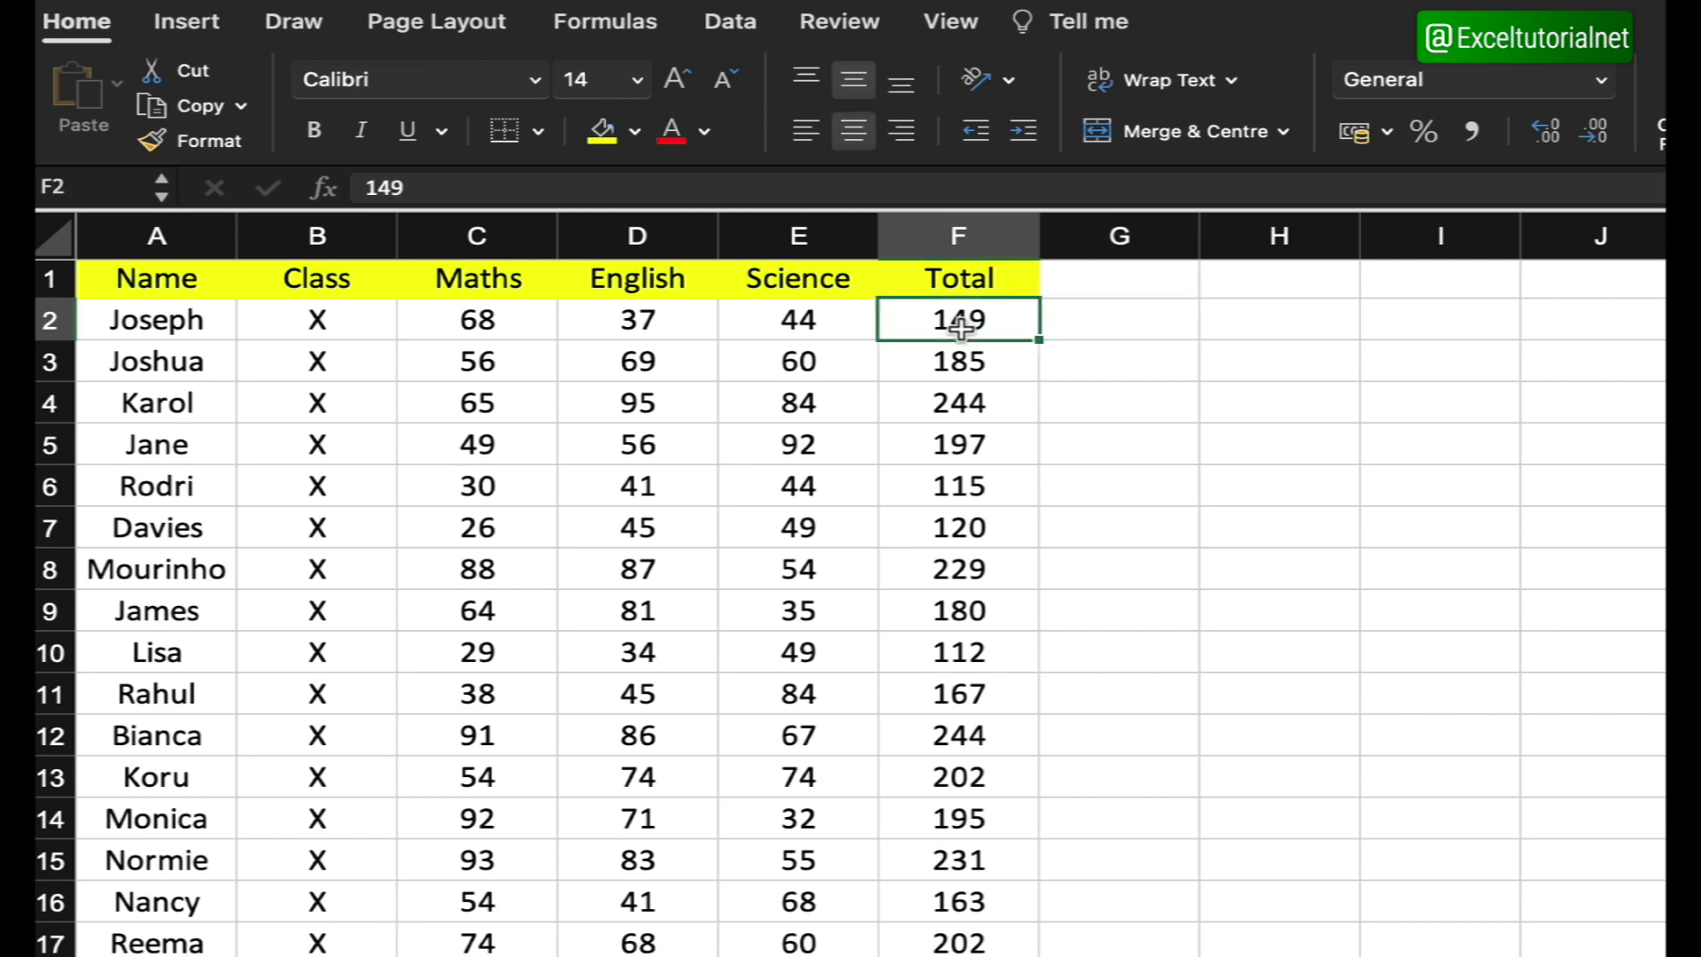
pyautogui.click(1135, 319)
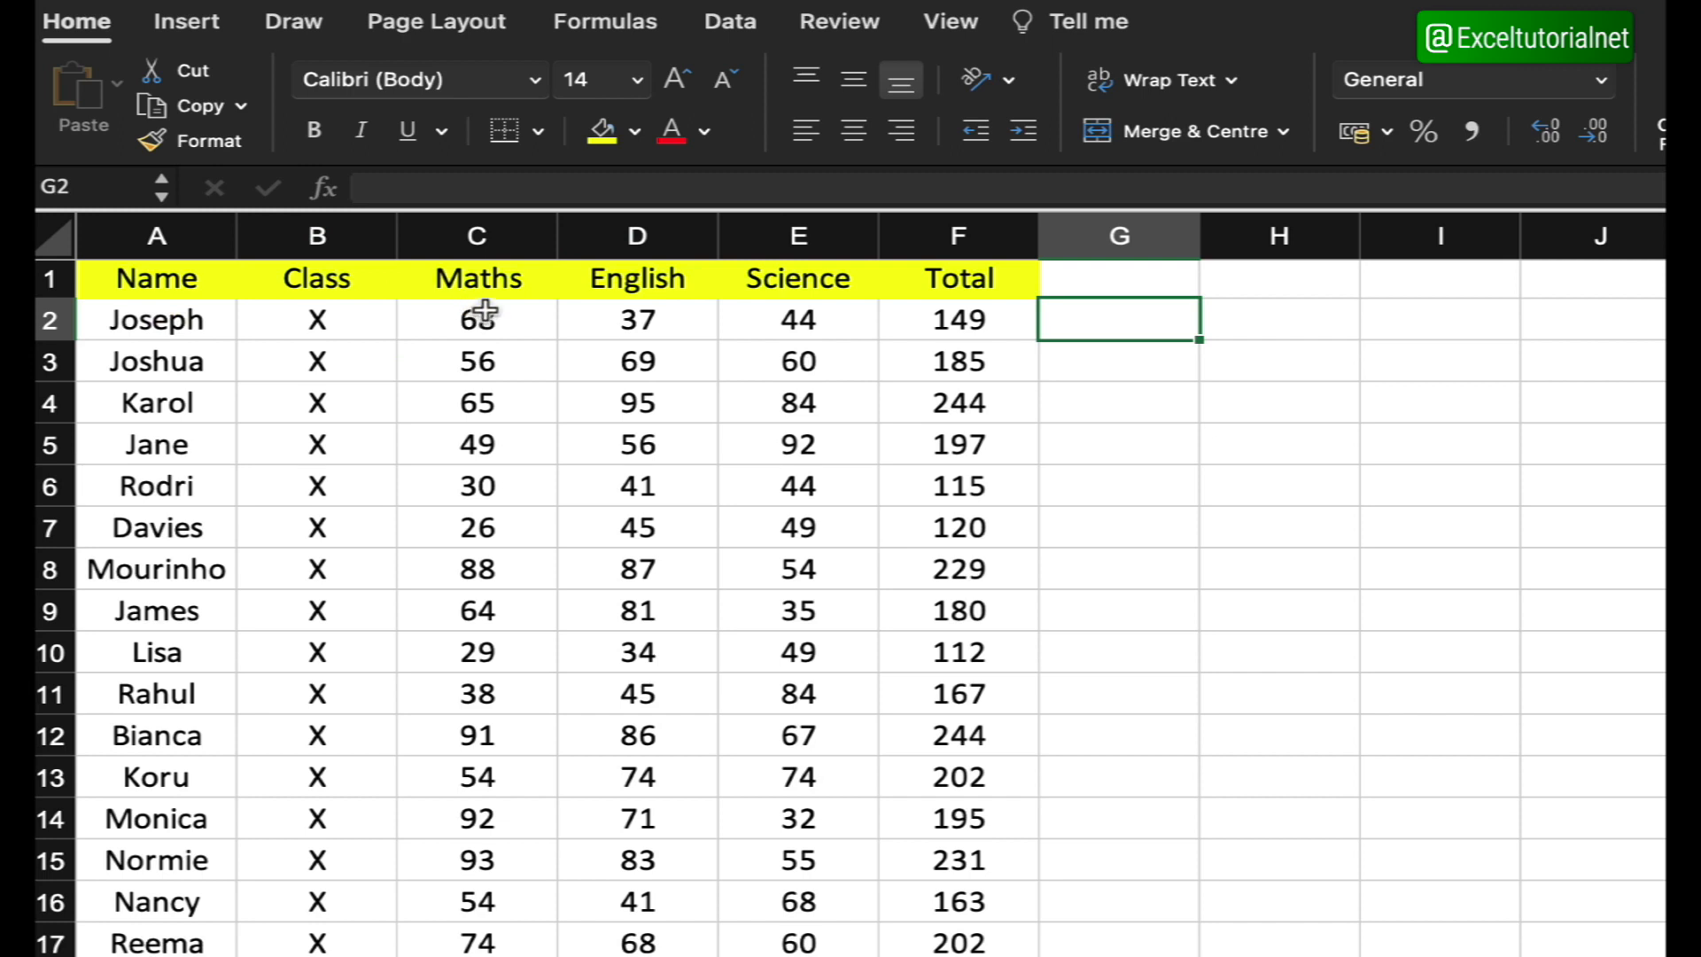
# Step: Start an AND formula in G2 with F2>=120 as its first condition on the student's total
pyautogui.doubleClick(1143, 317)
pyautogui.write('=AND(')
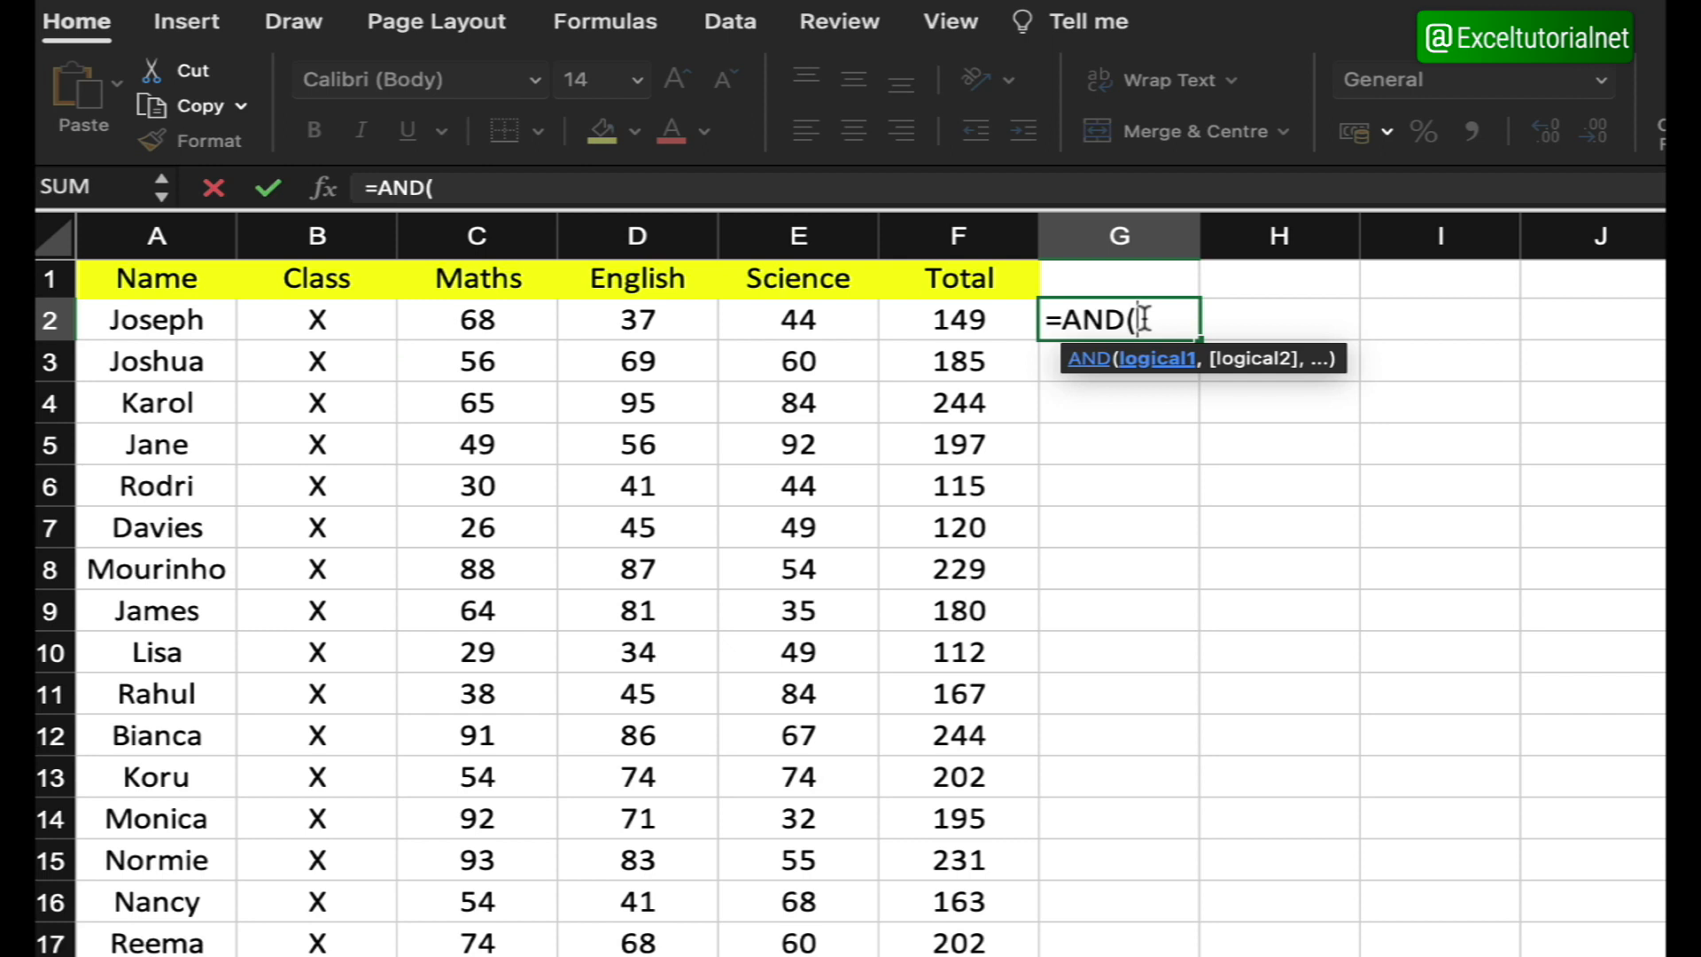
pyautogui.press('Left')
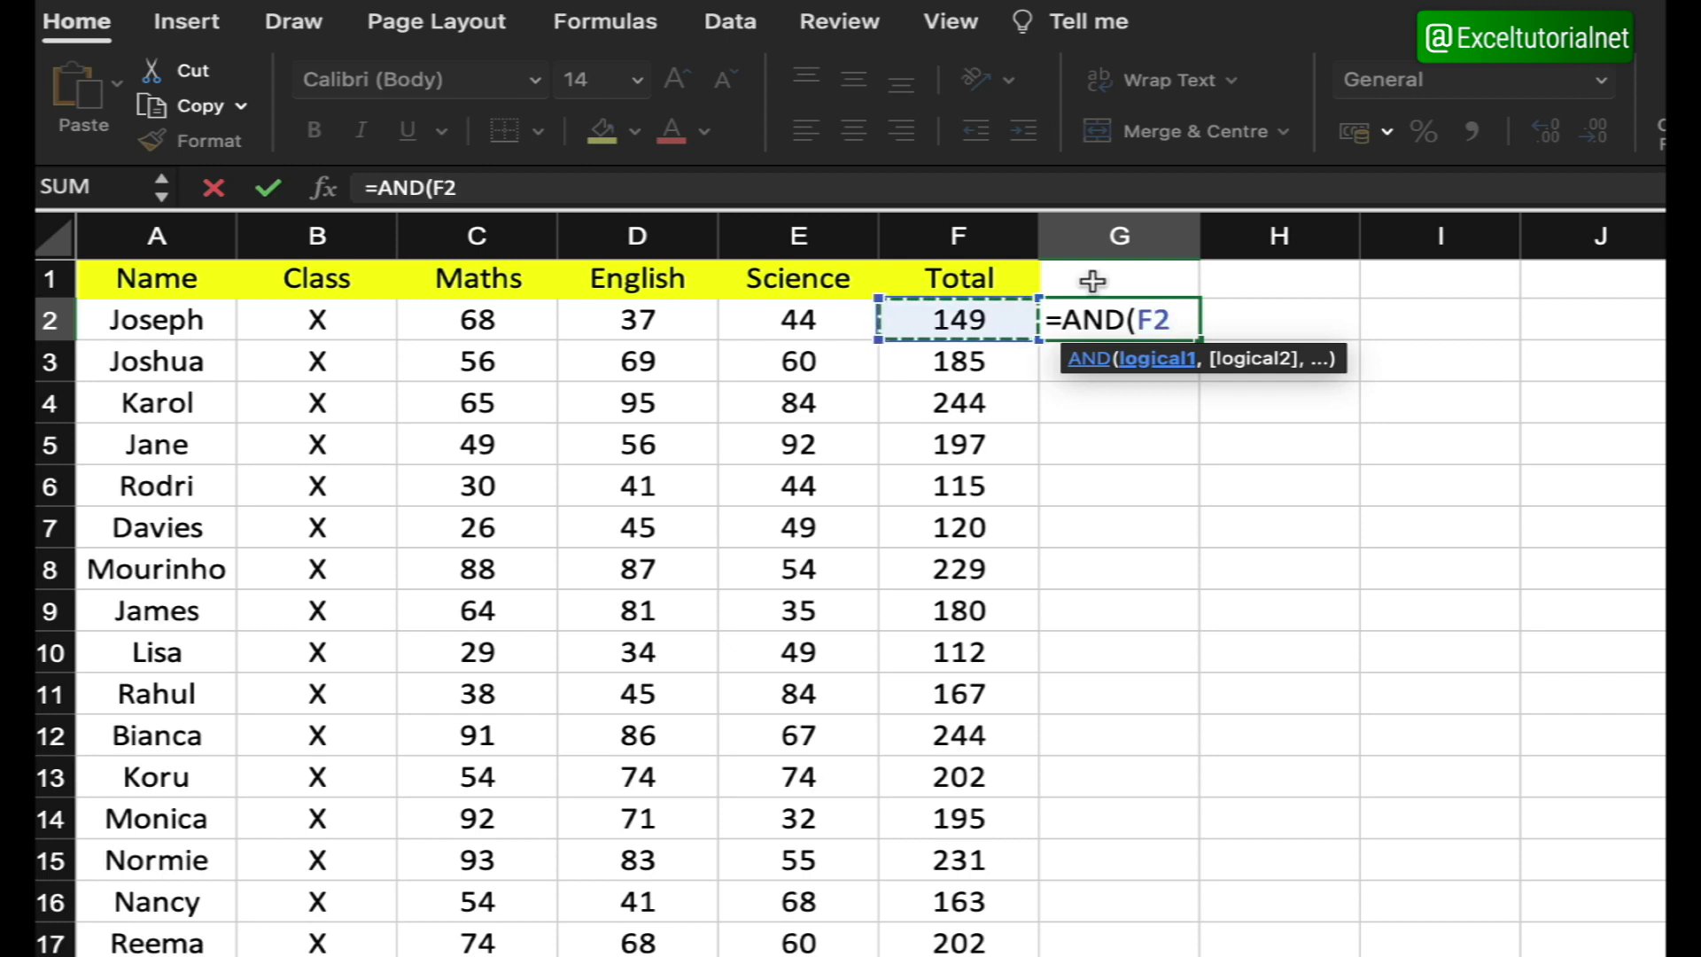
pyautogui.write('>=12')
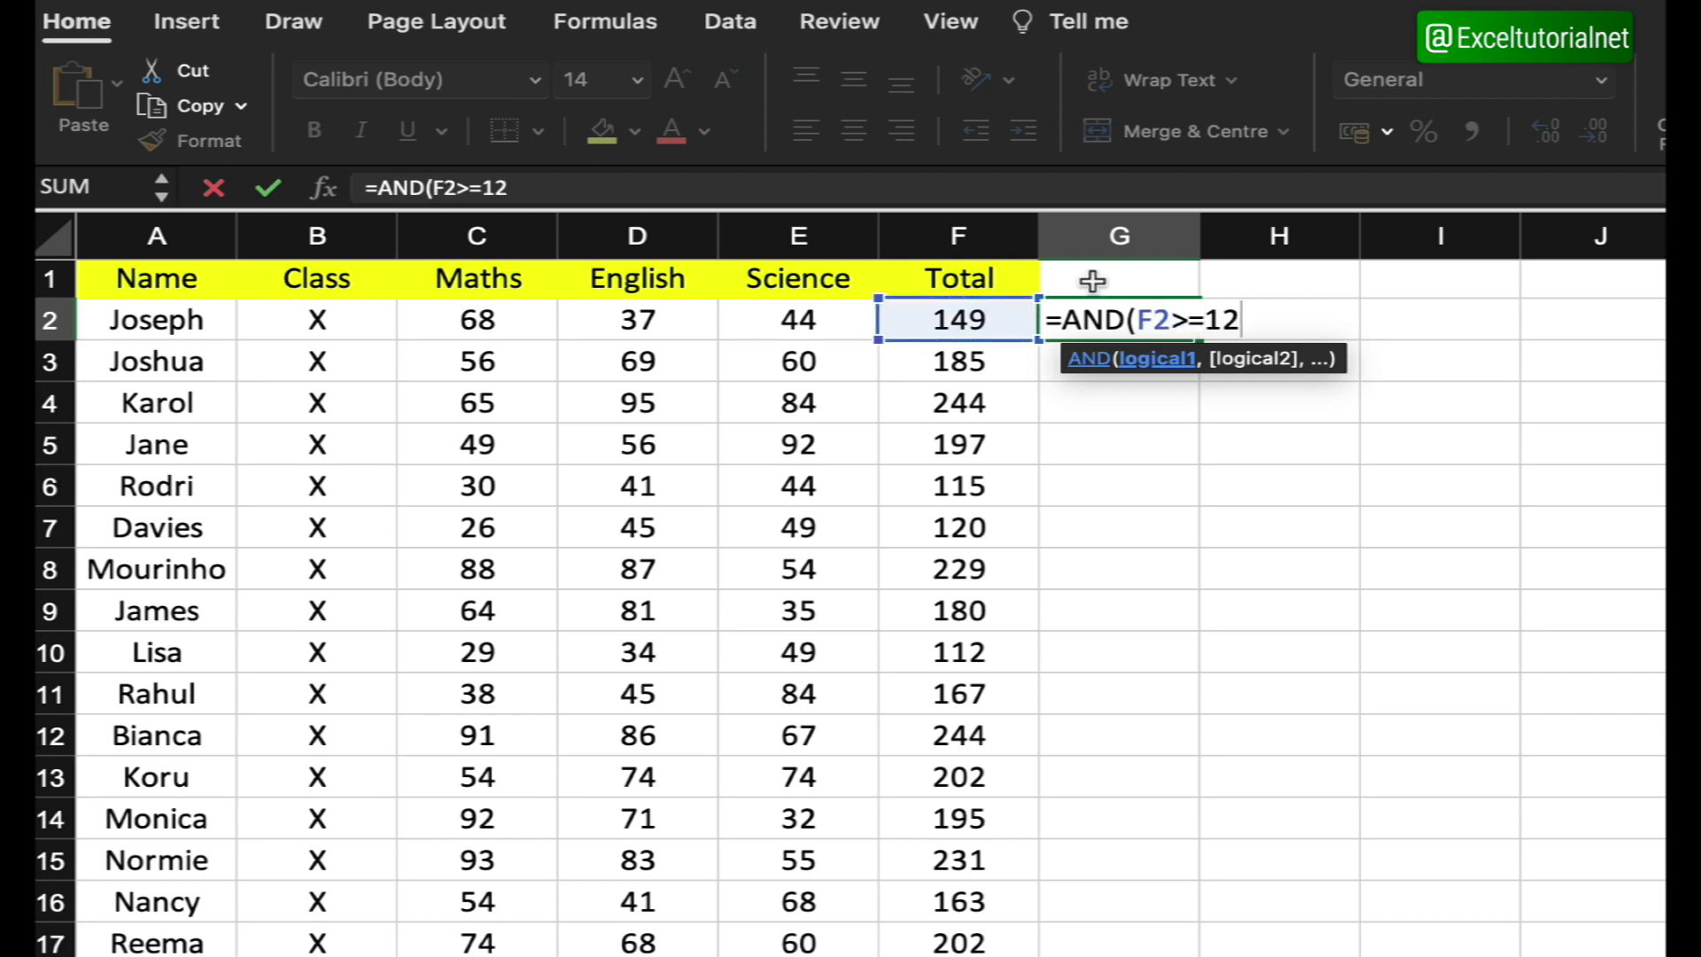
pyautogui.write('0,')
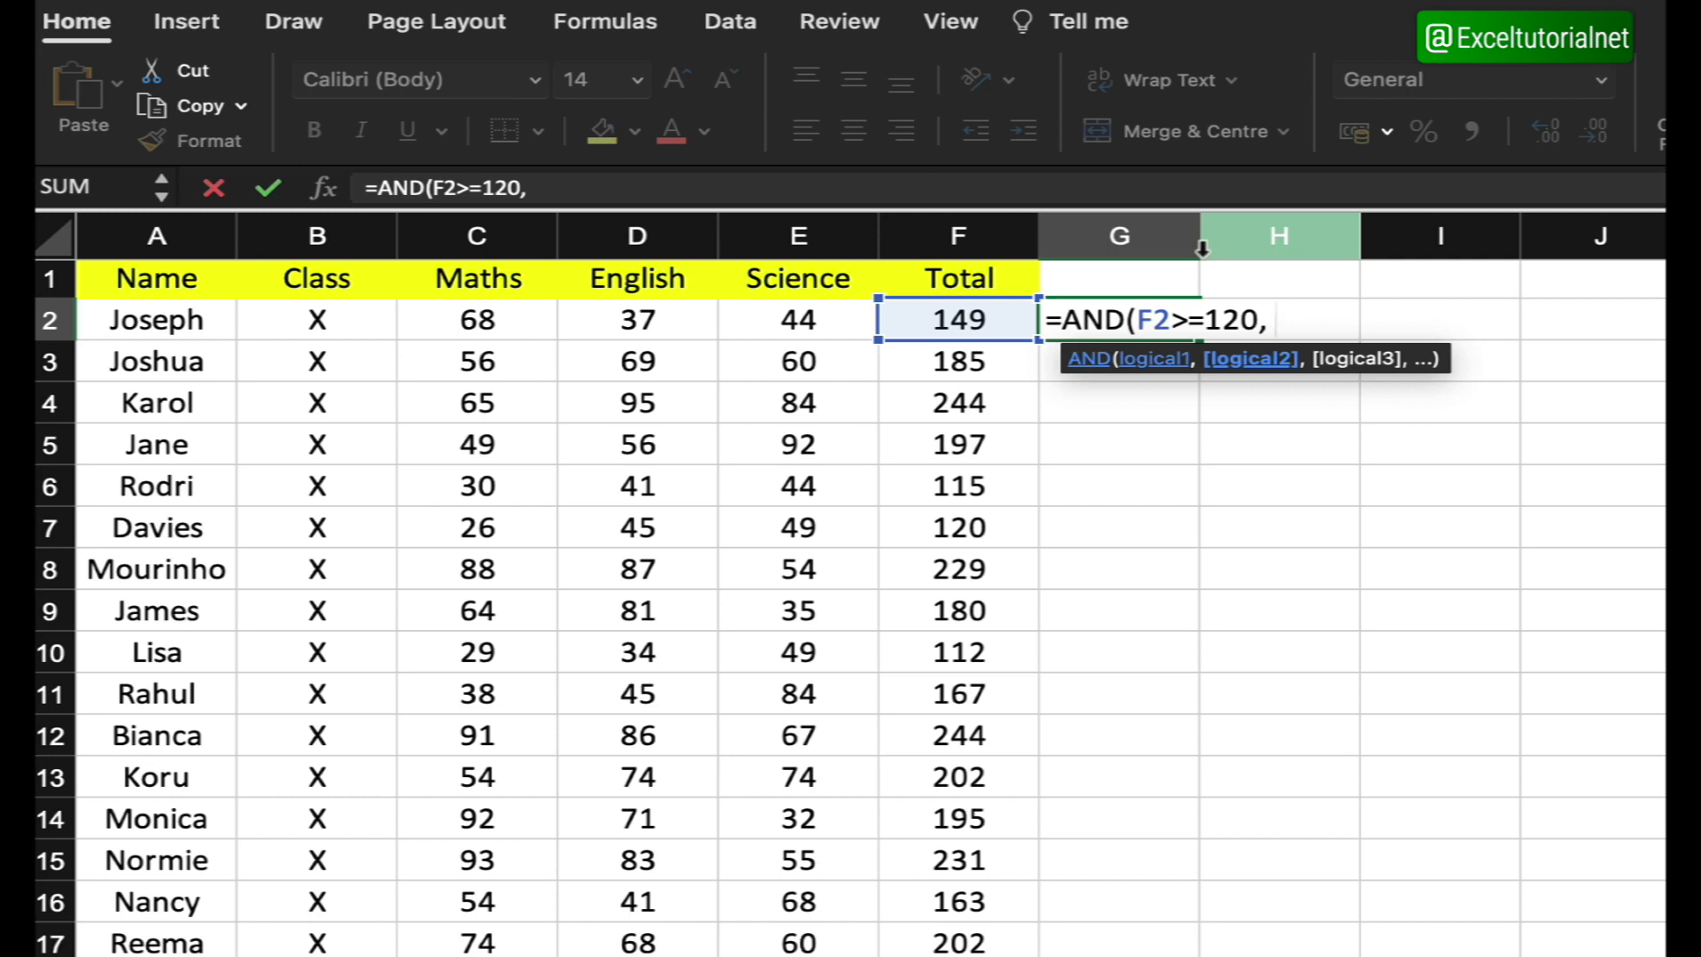
# Step: Nest OR(C2>=40, E2>=40) as the second AND condition and enter the formula in G2
pyautogui.write('OR(')
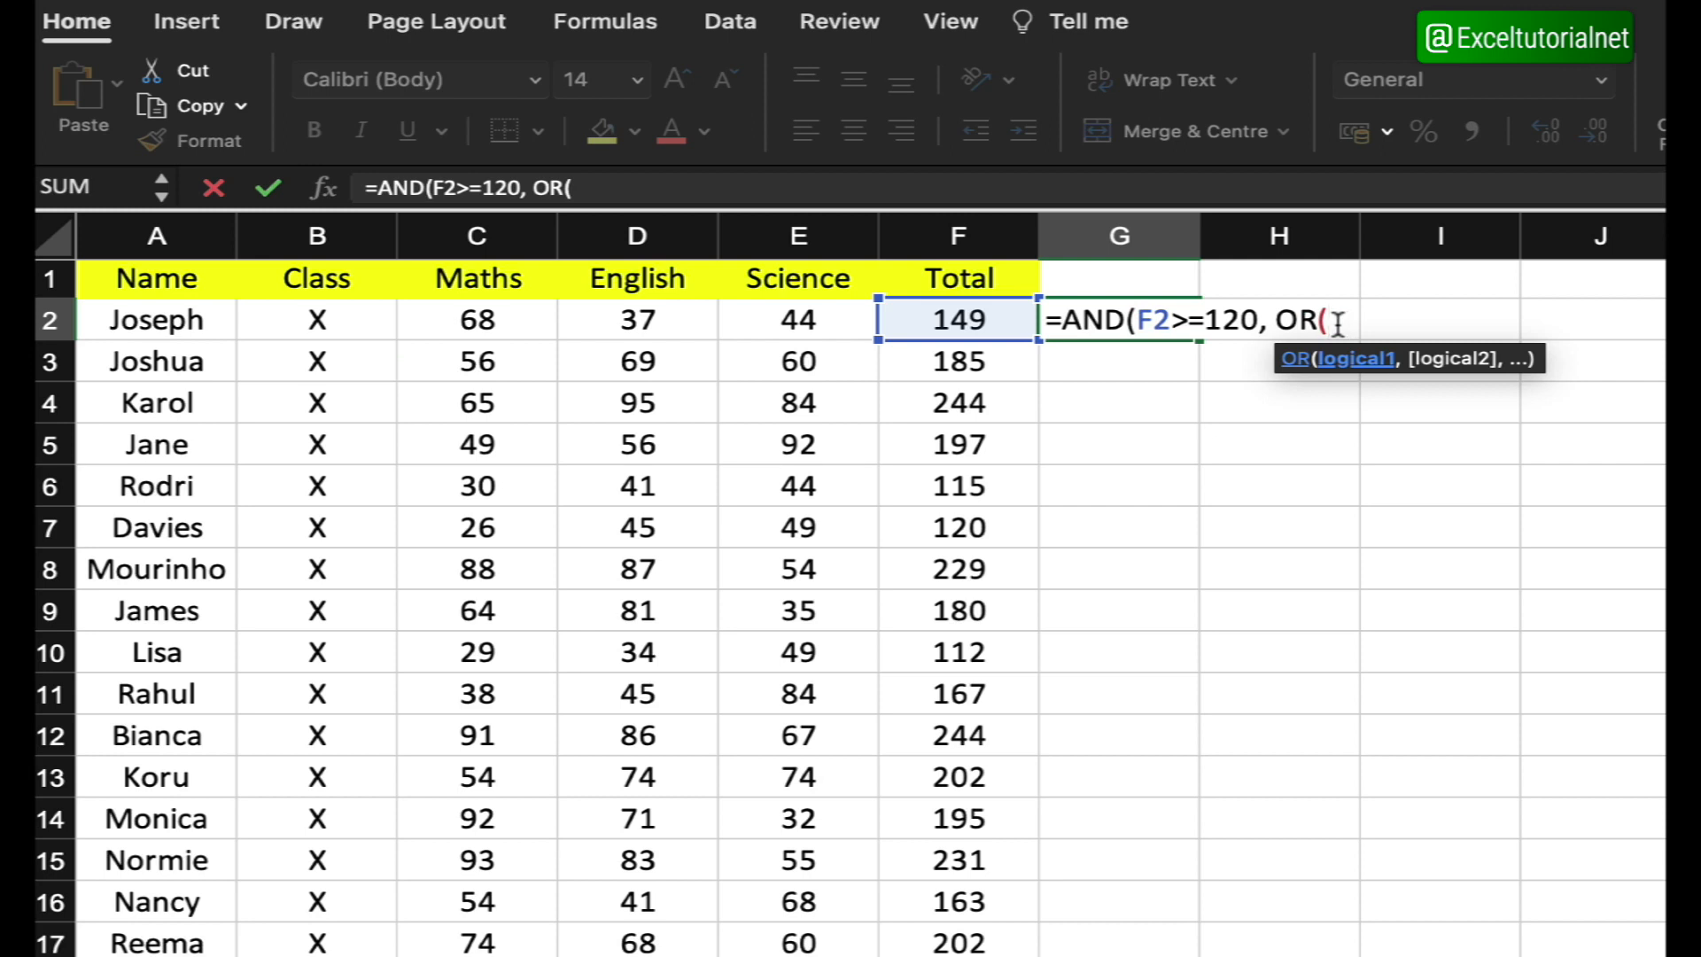
pyautogui.click(487, 324)
pyautogui.write('>')
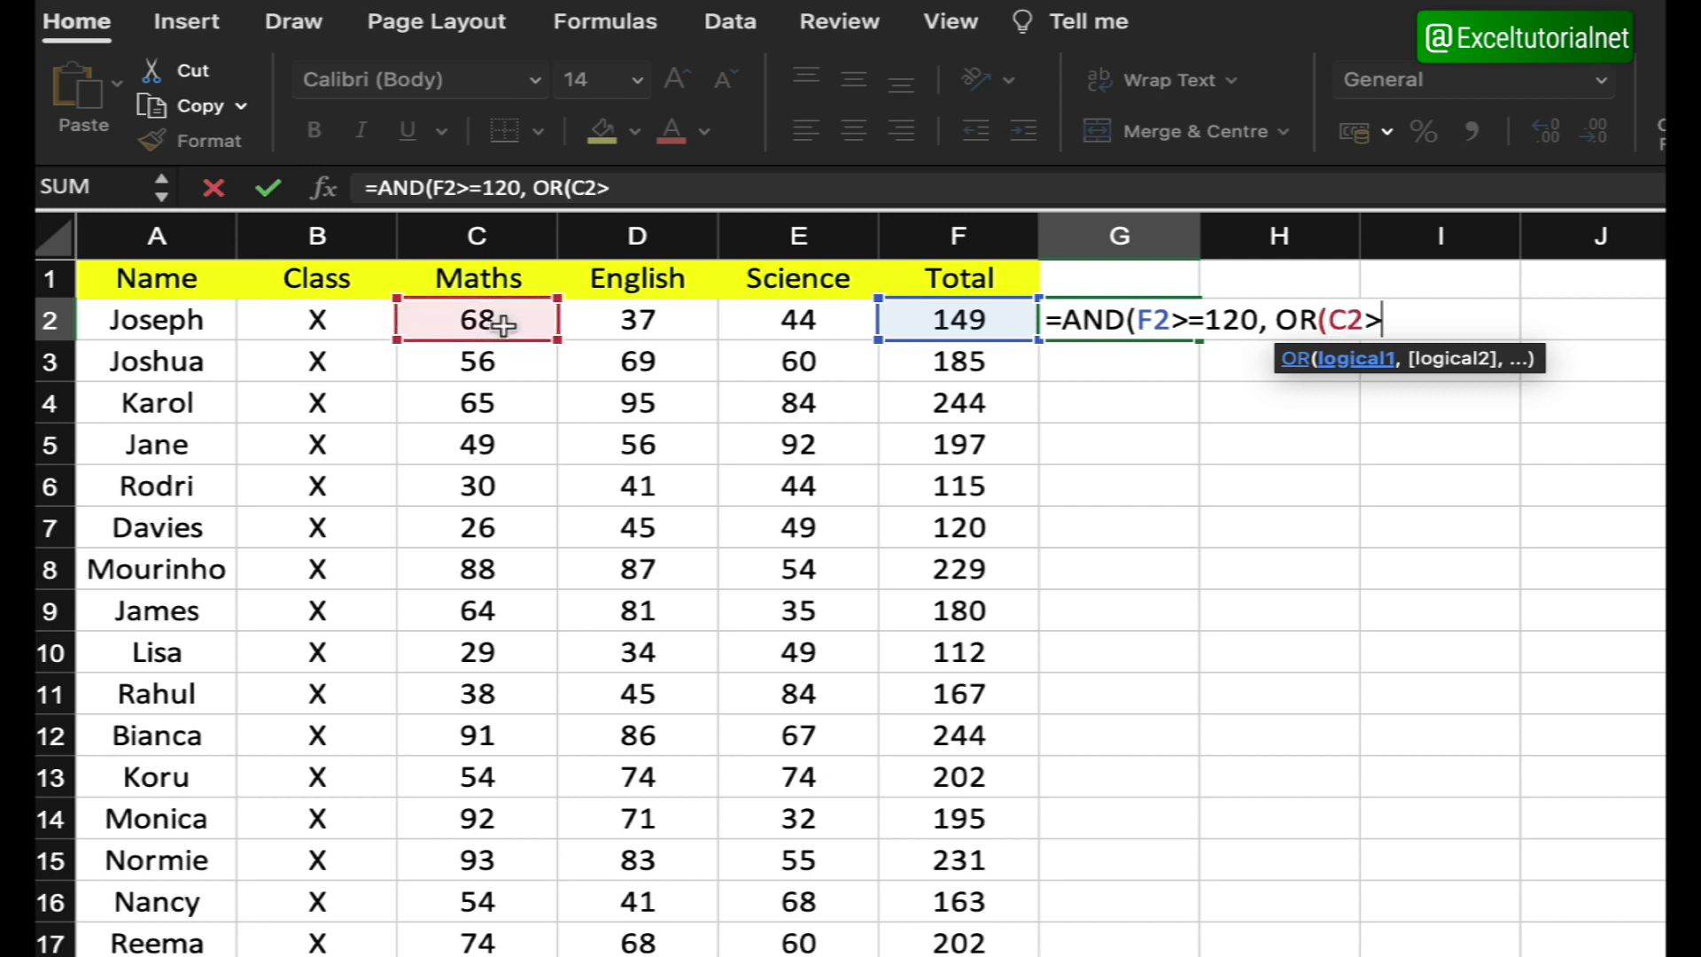
pyautogui.write('=40,')
pyautogui.click(744, 330)
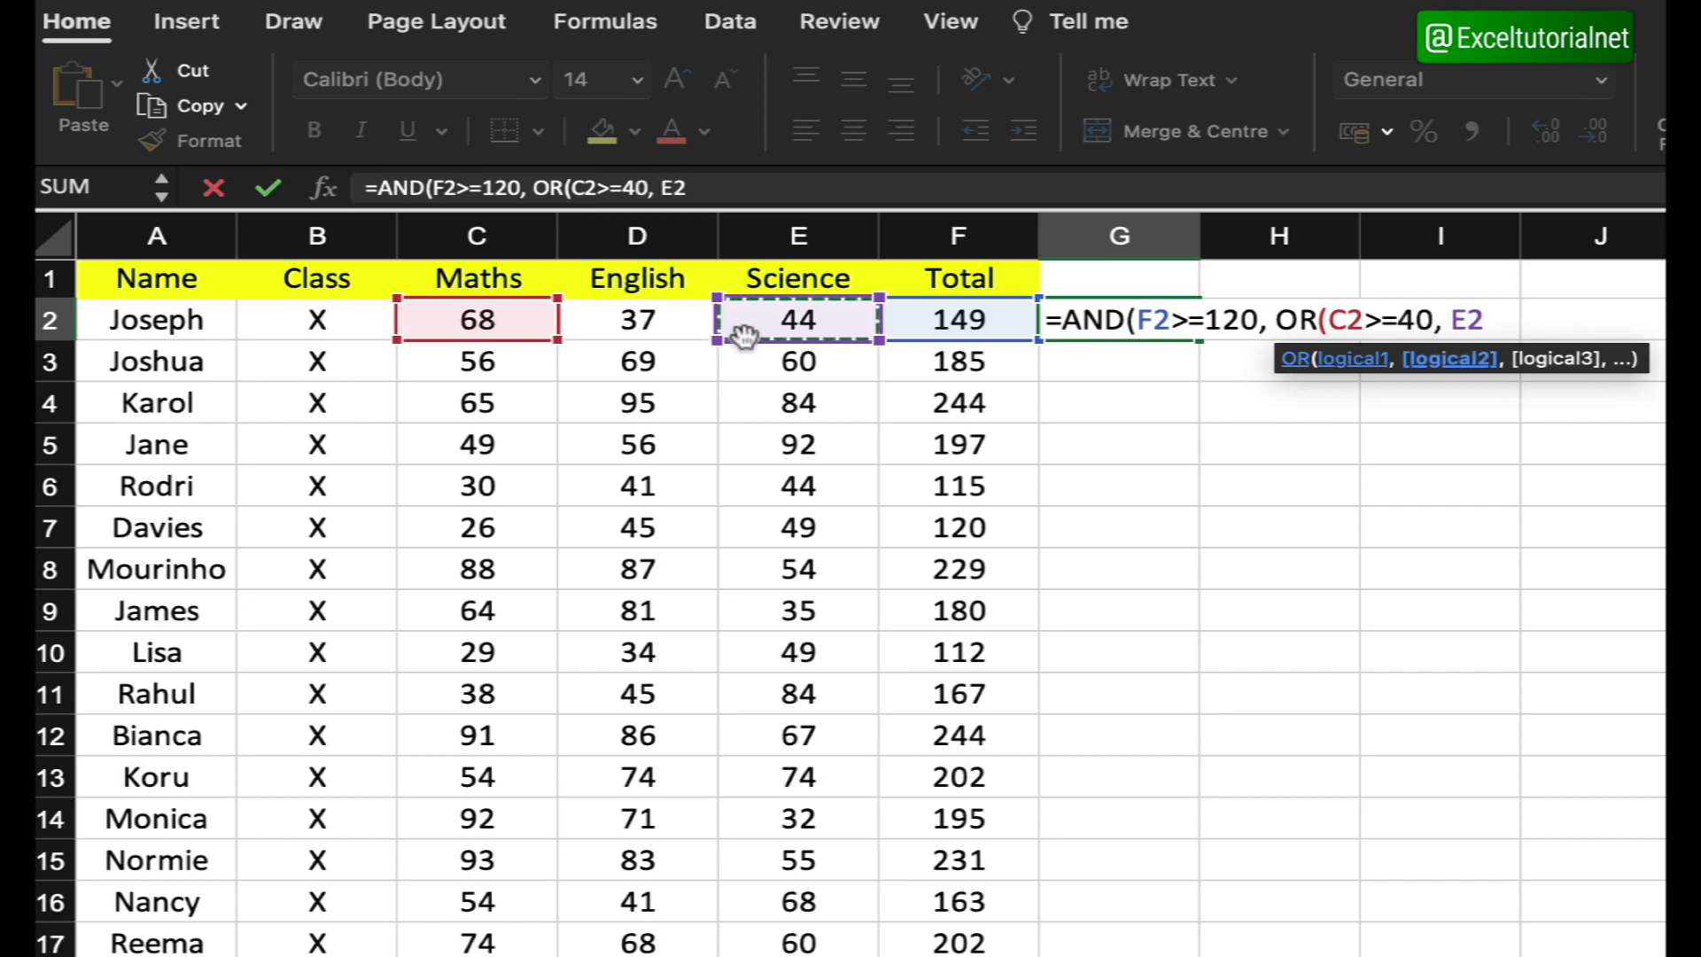
pyautogui.write('>=40))')
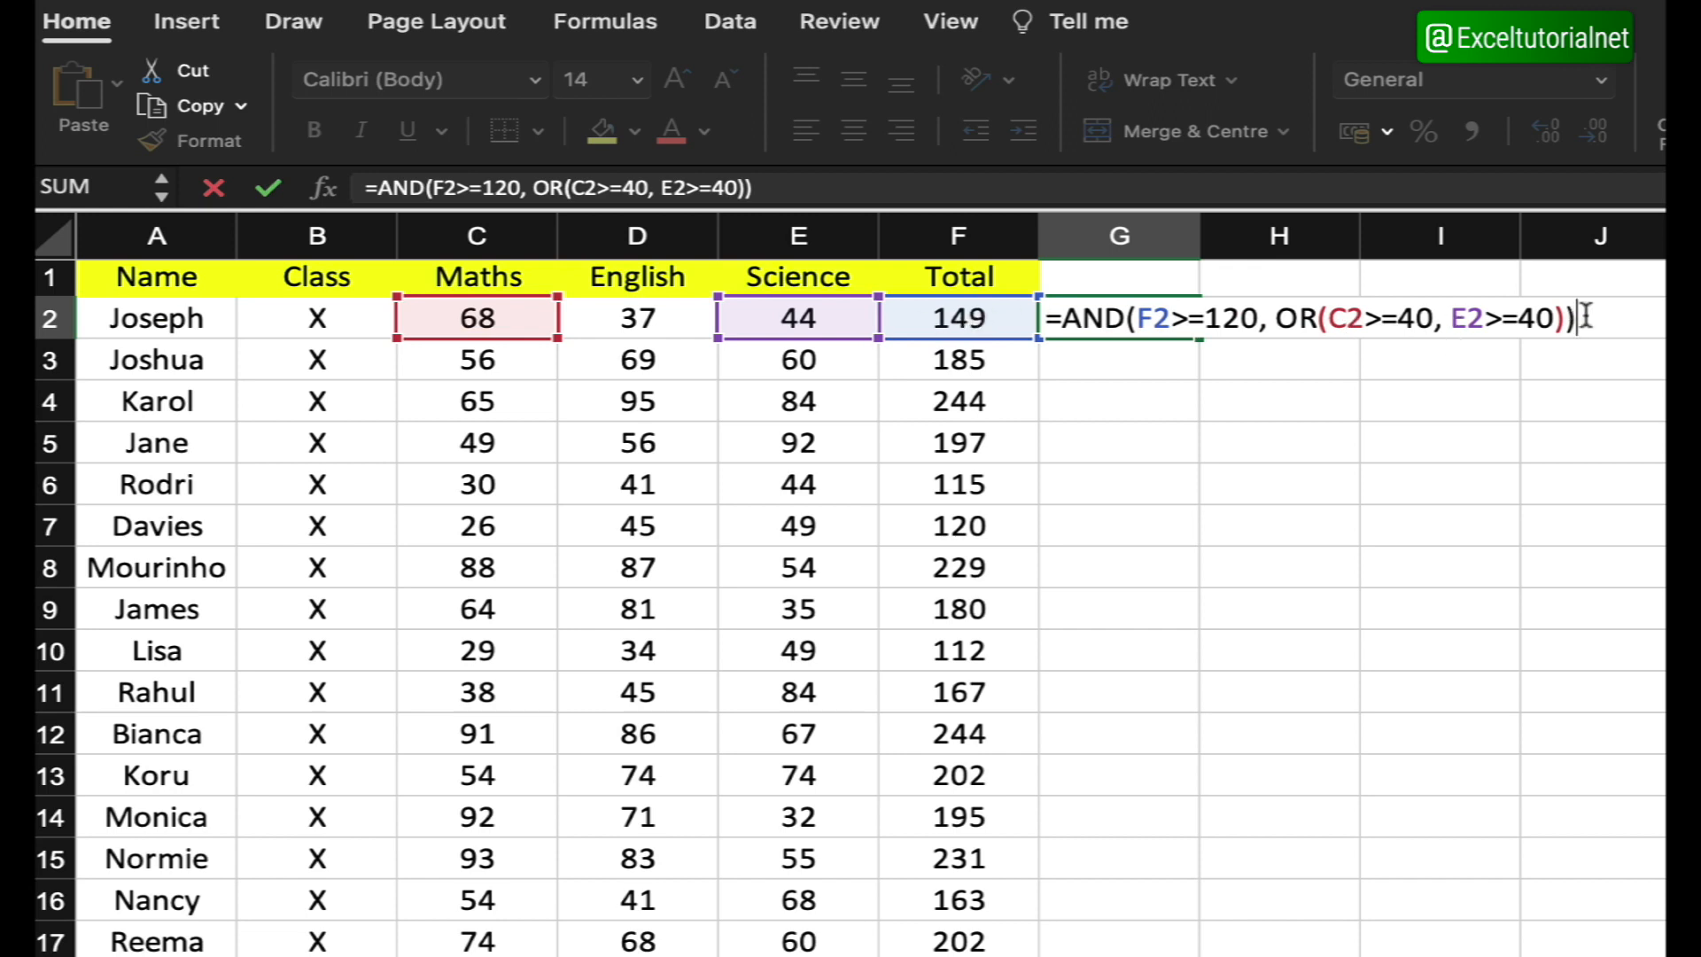
pyautogui.press('Return')
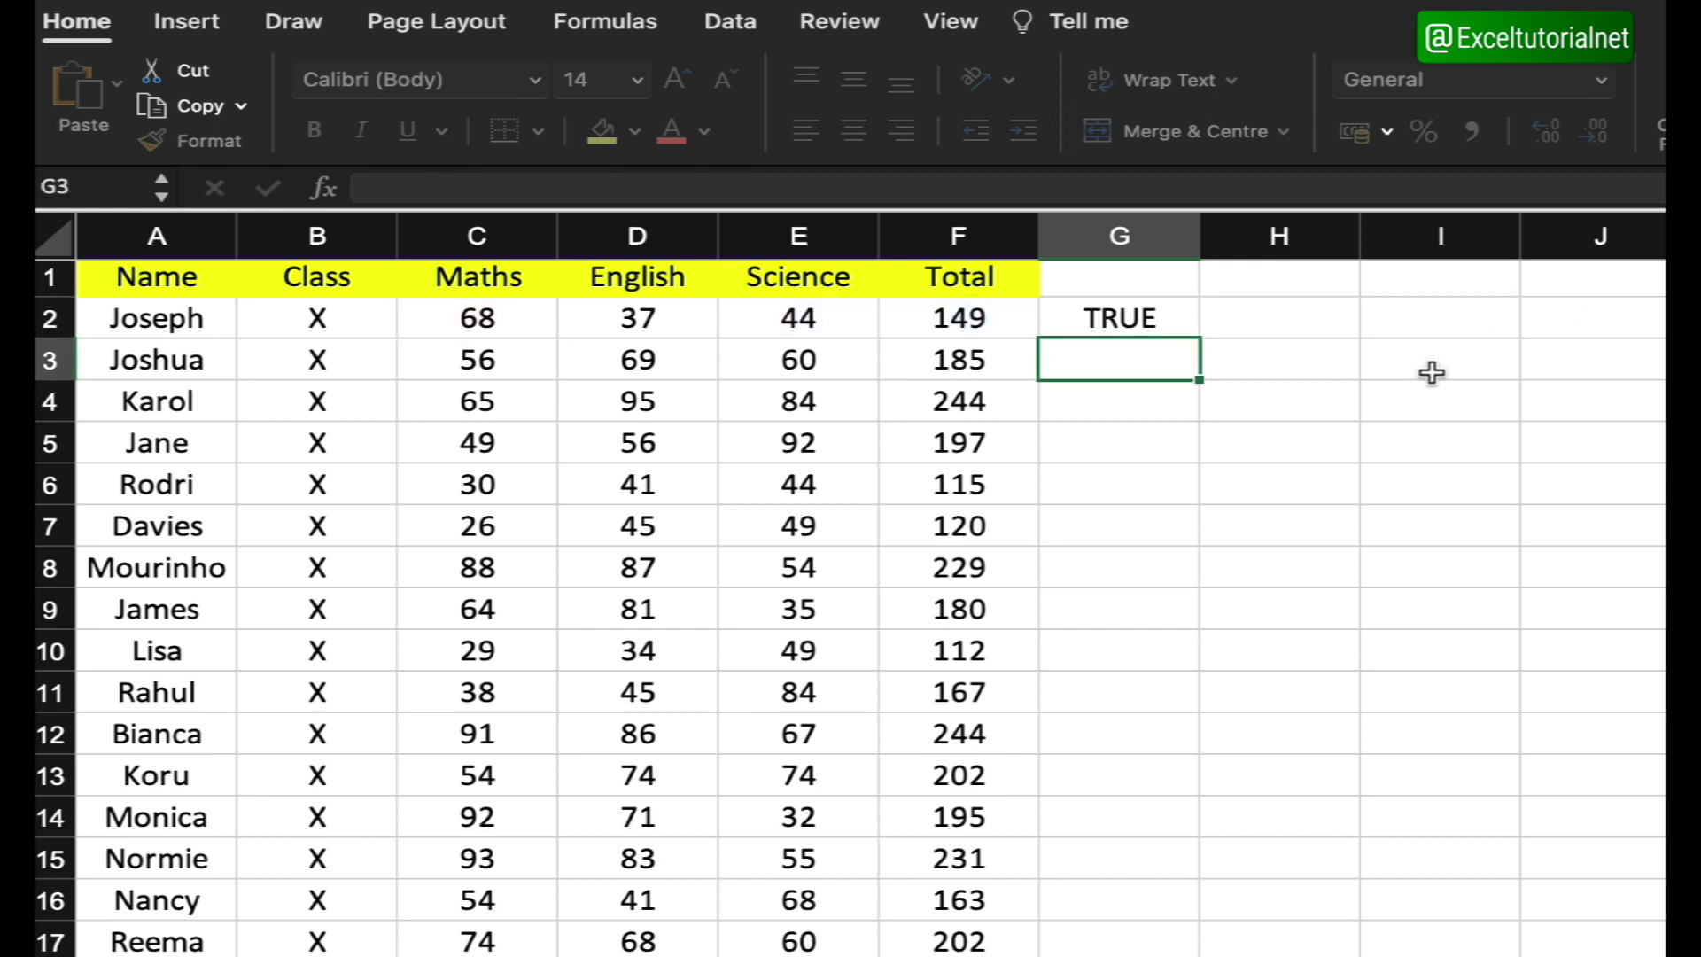
# Step: Wrap the G2 formula in an IF function, using the whole AND expression as the logical test
pyautogui.click(1123, 329)
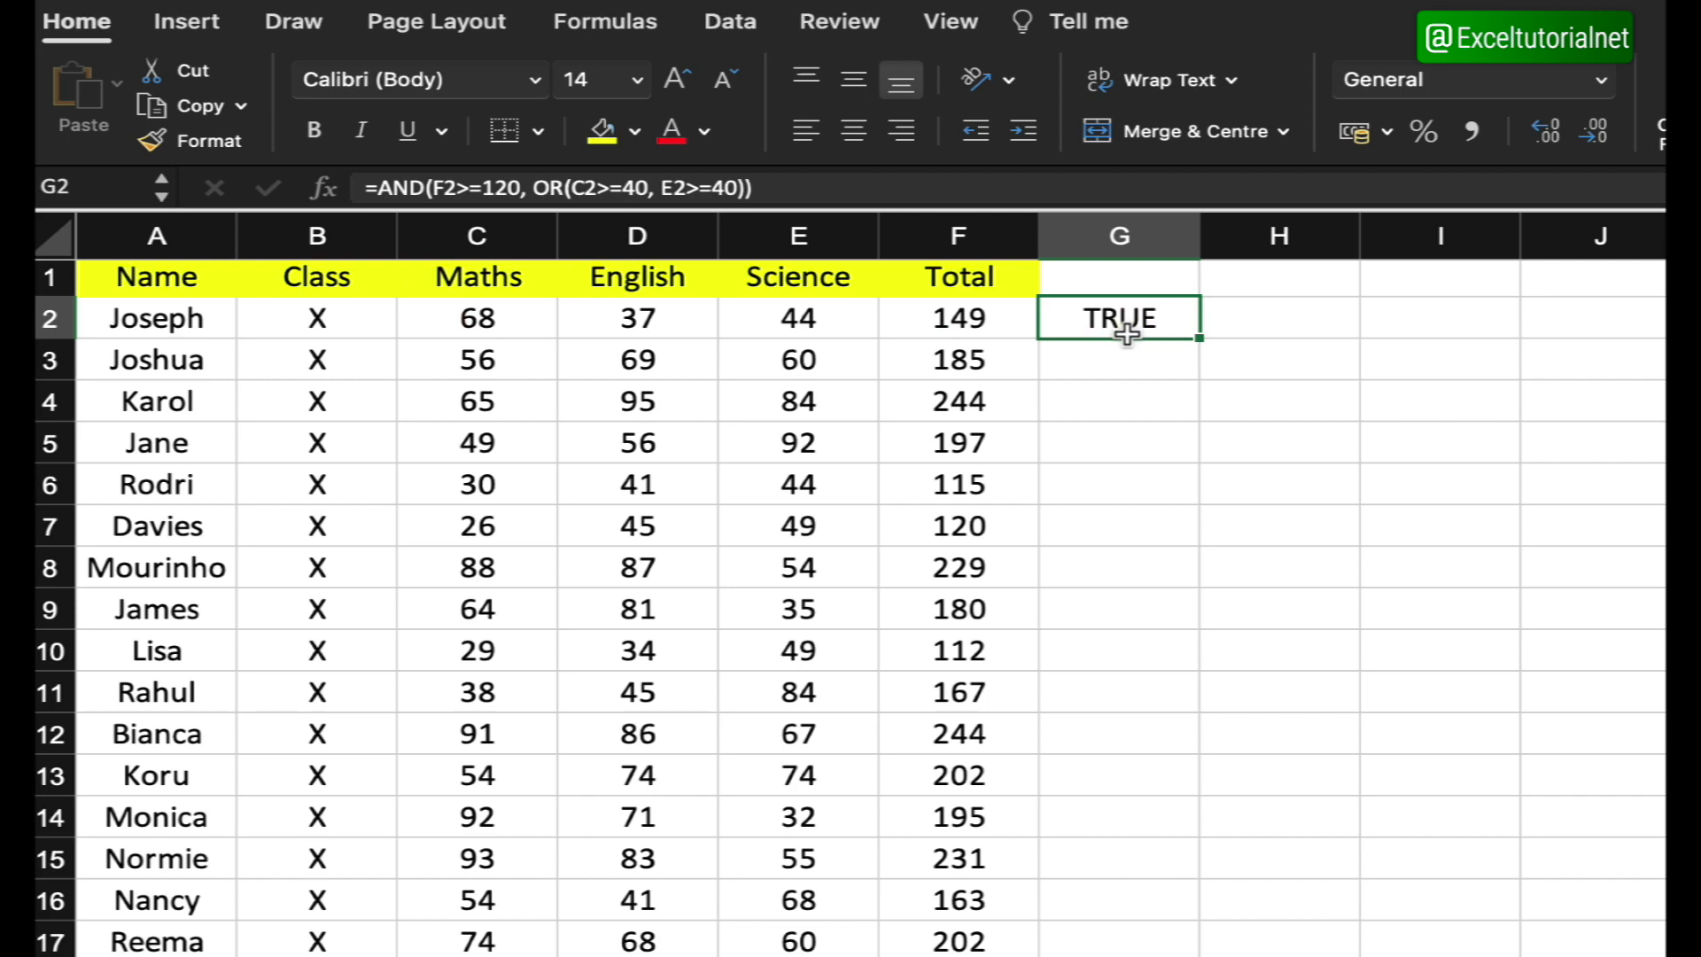
pyautogui.doubleClick(1125, 329)
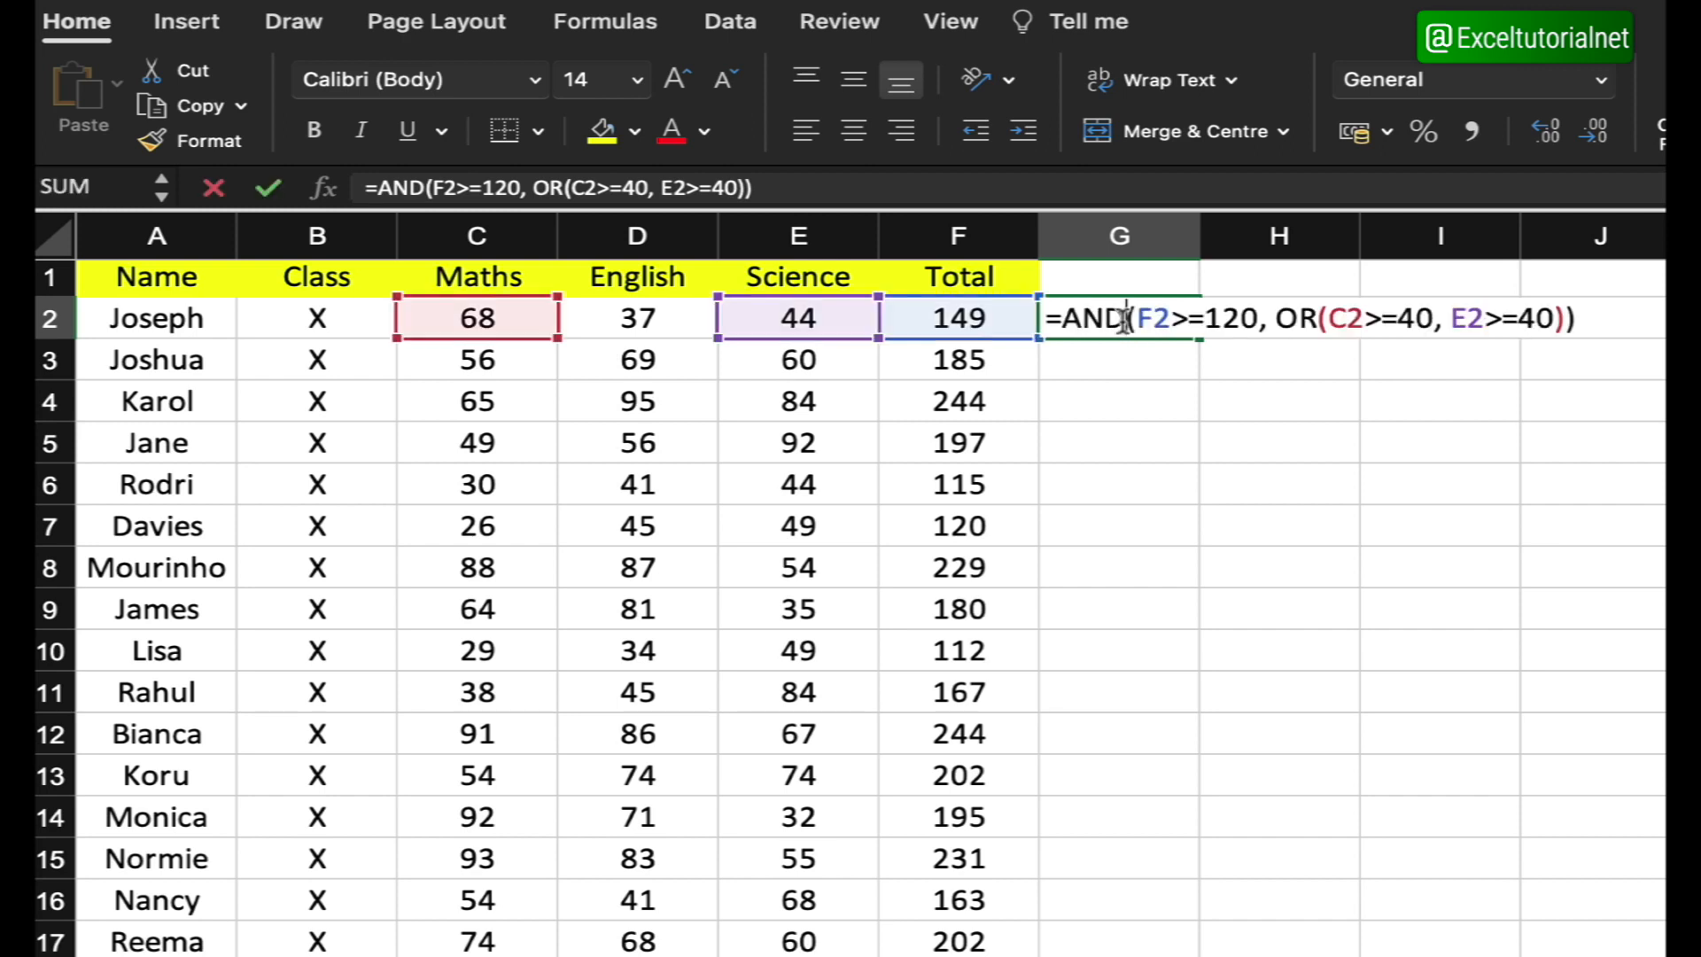
pyautogui.click(1064, 319)
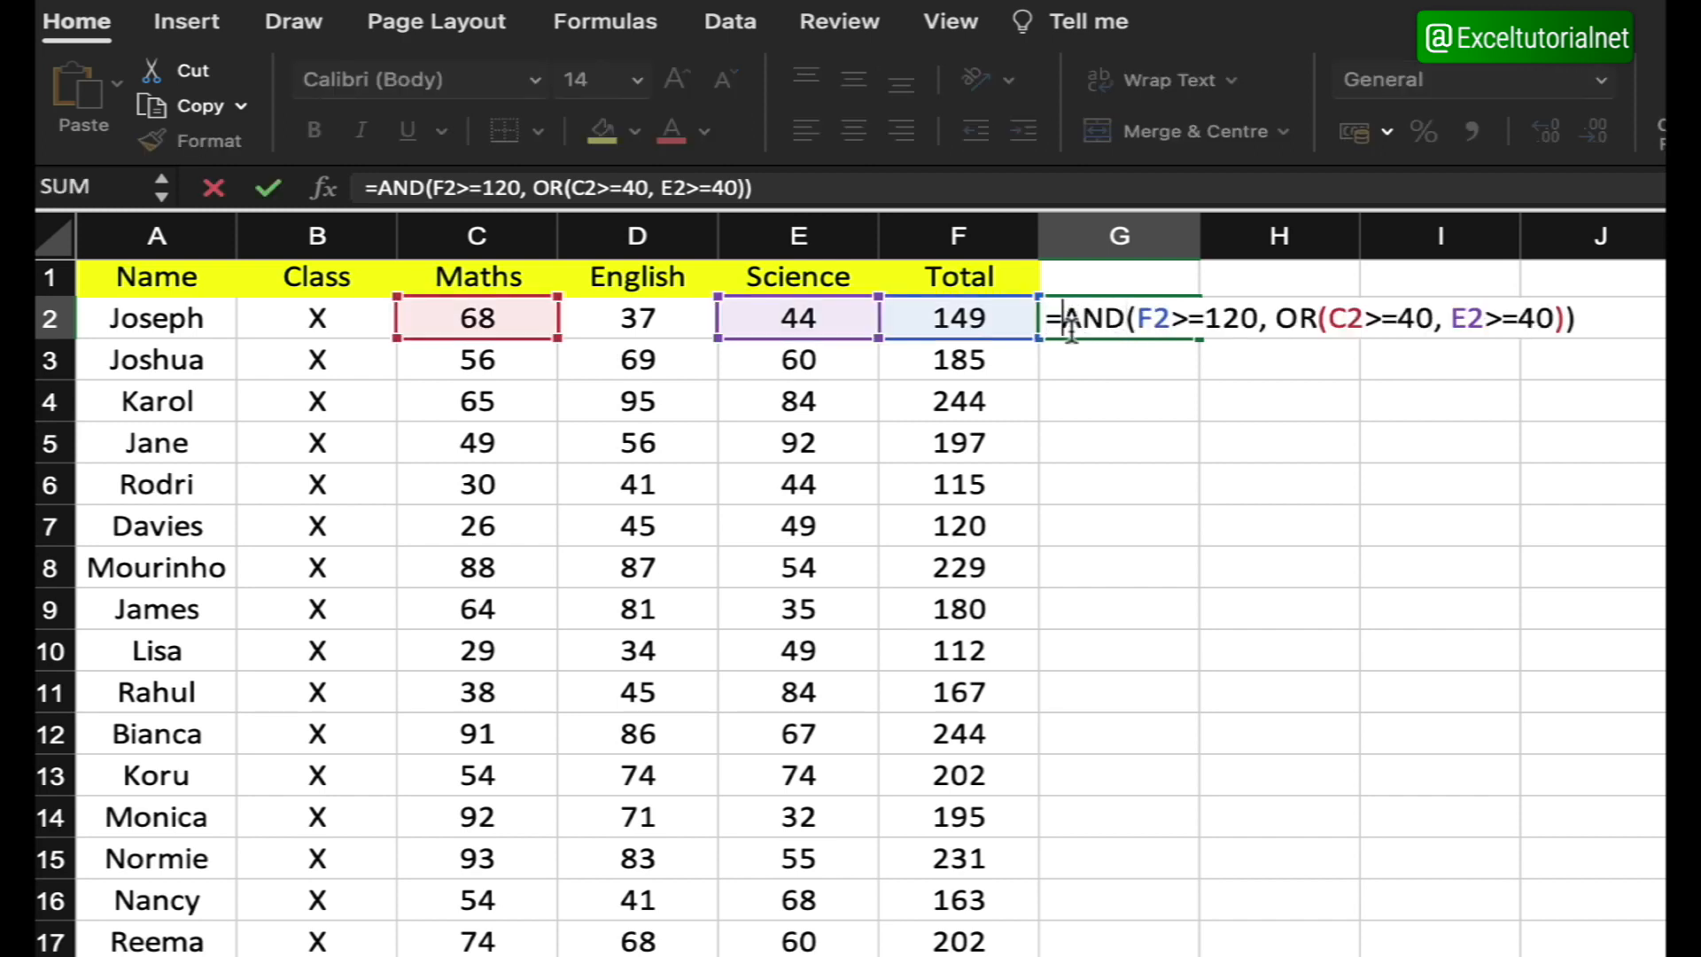
pyautogui.write('IF(')
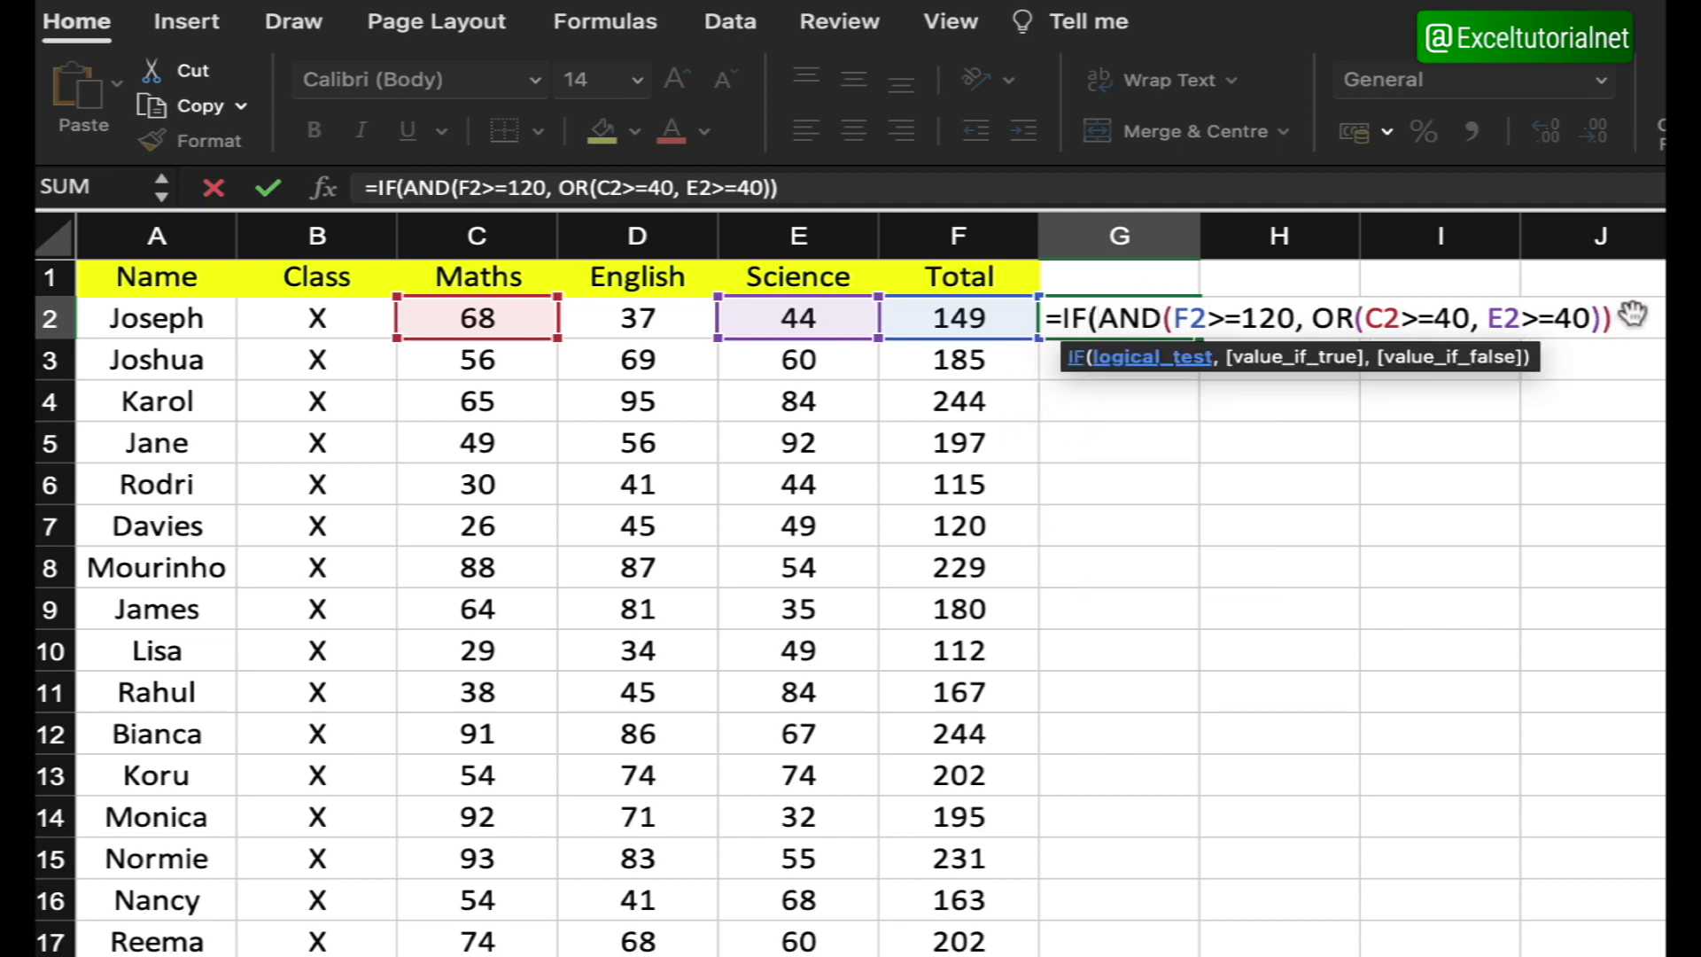
pyautogui.moveTo(1614, 317); pyautogui.dragTo(1114, 316)
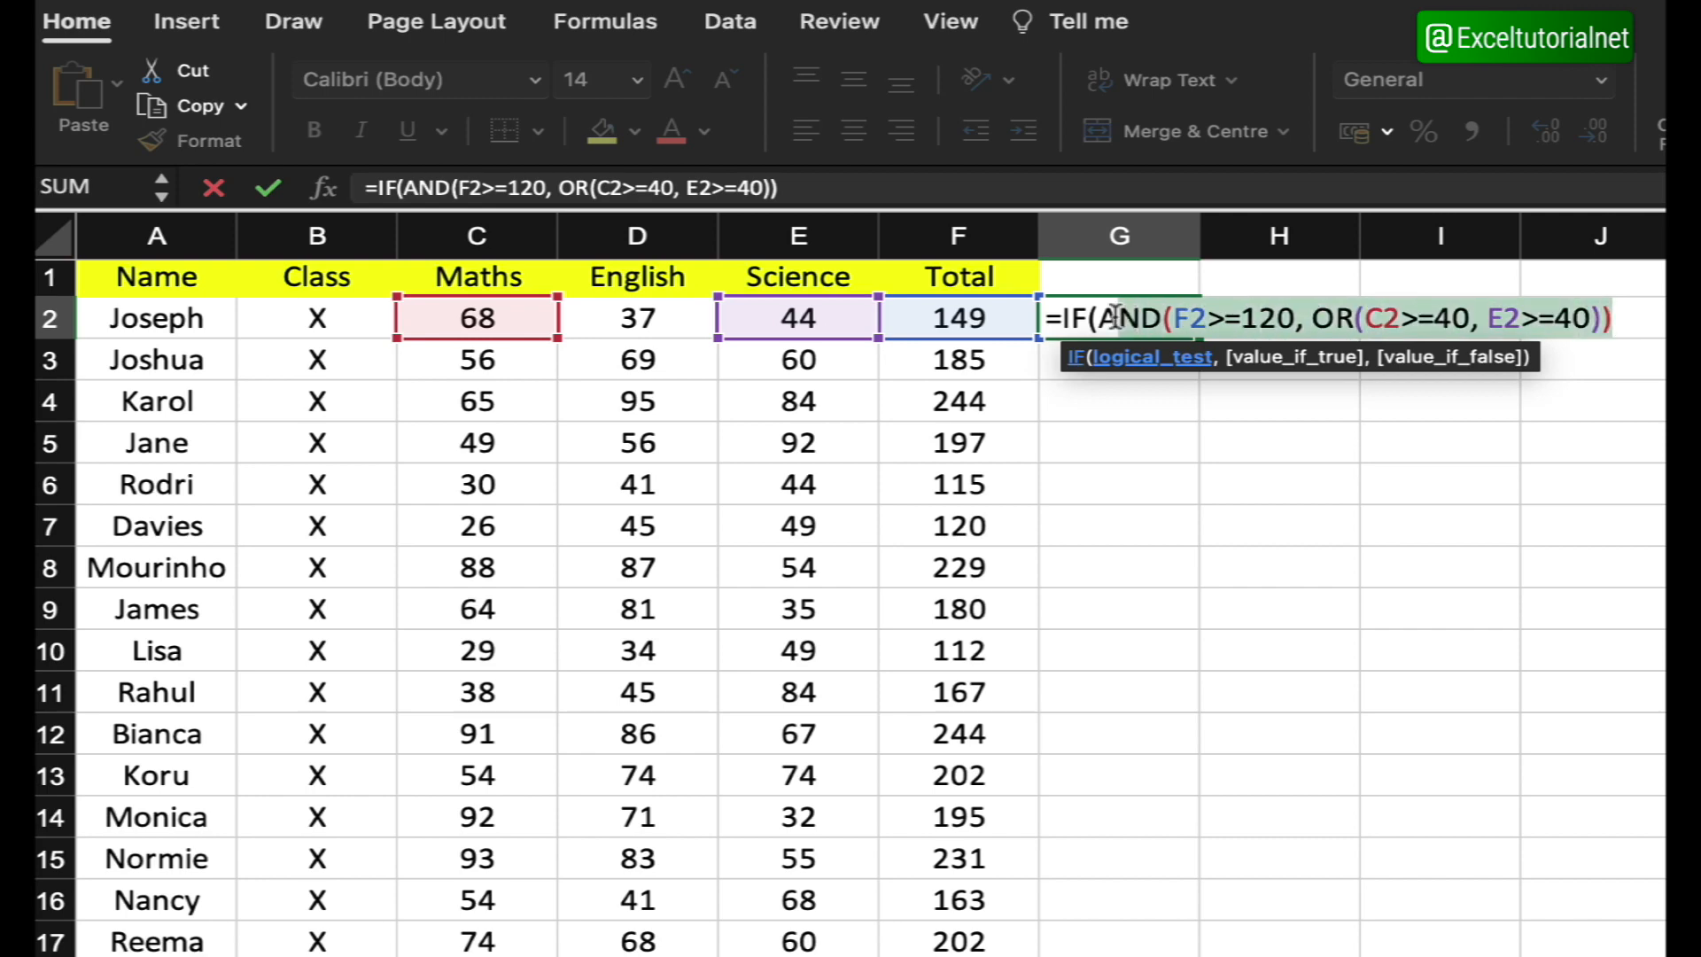
pyautogui.click(1618, 318)
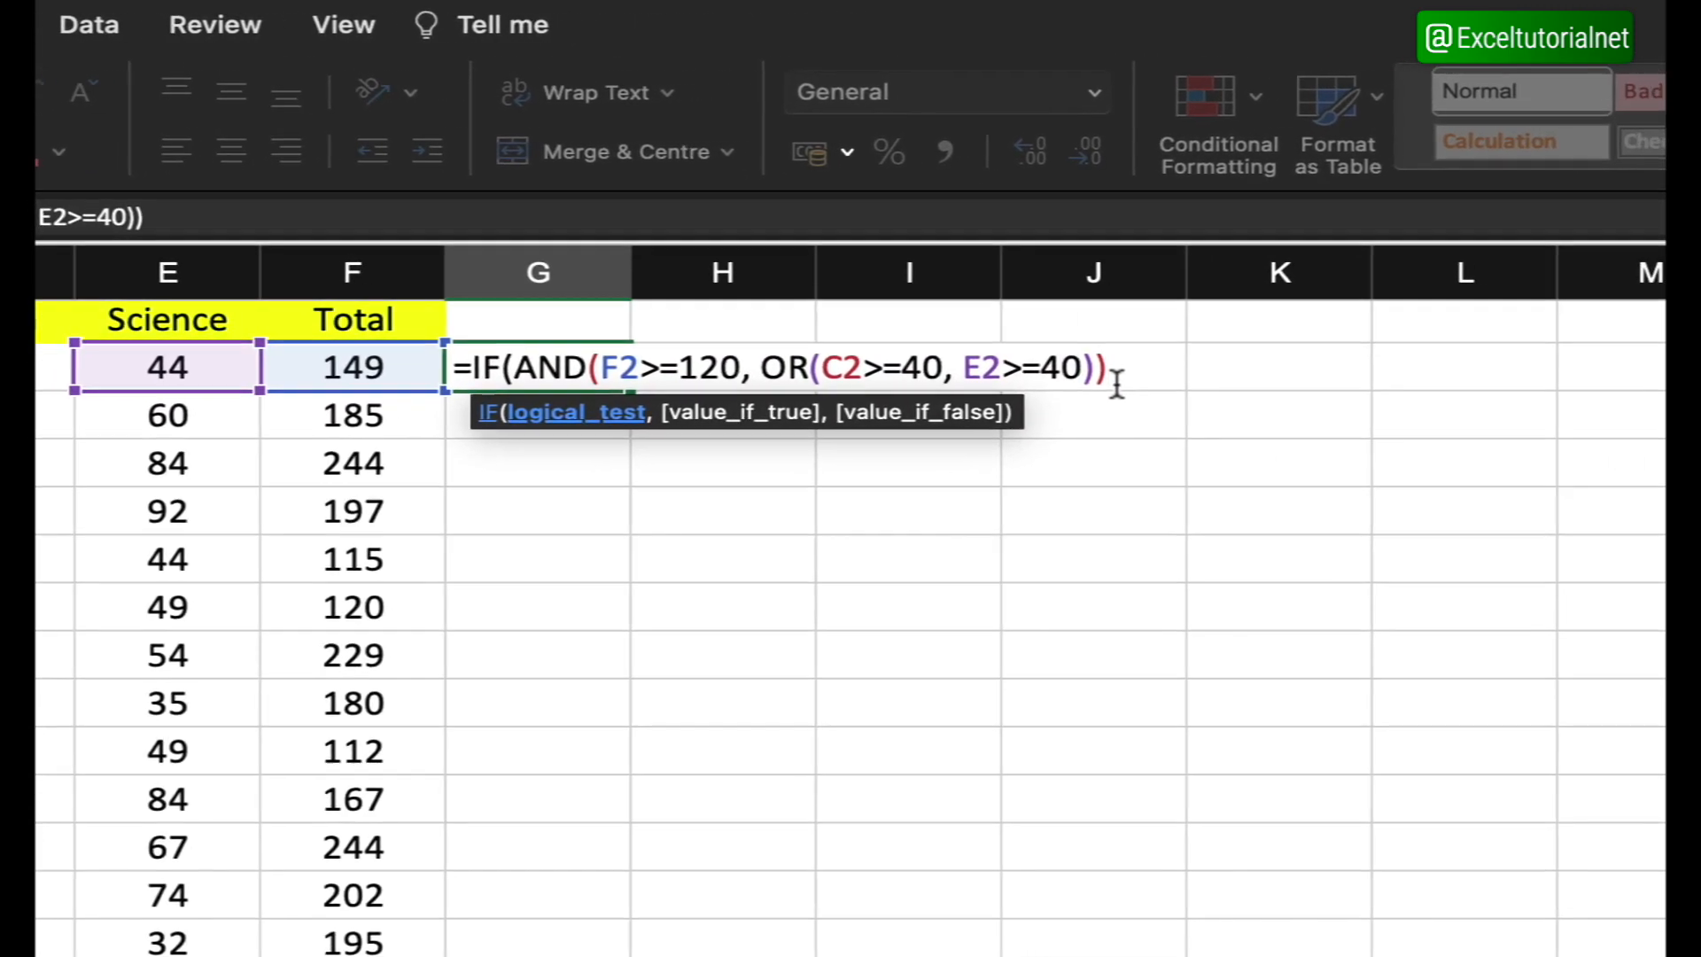
pyautogui.write(',')
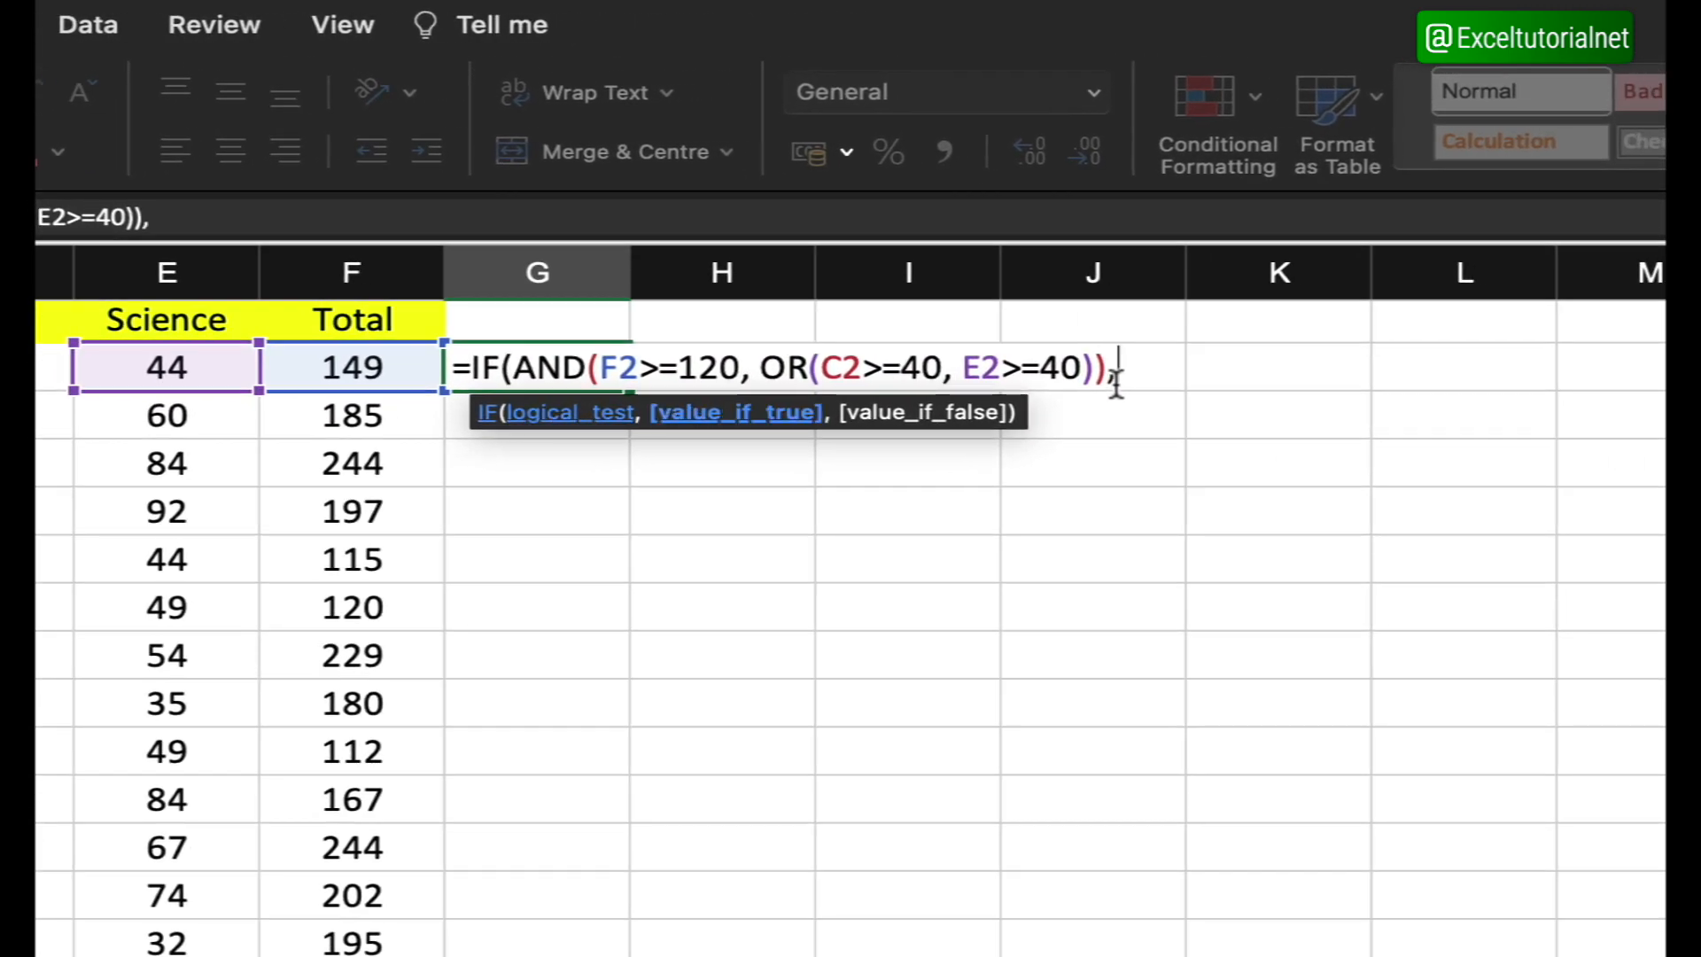
# Step: Complete the G2 IF formula with "Passed" as the true value and "Failed" as the false value, and enter it
pyautogui.write('"Passed", ')
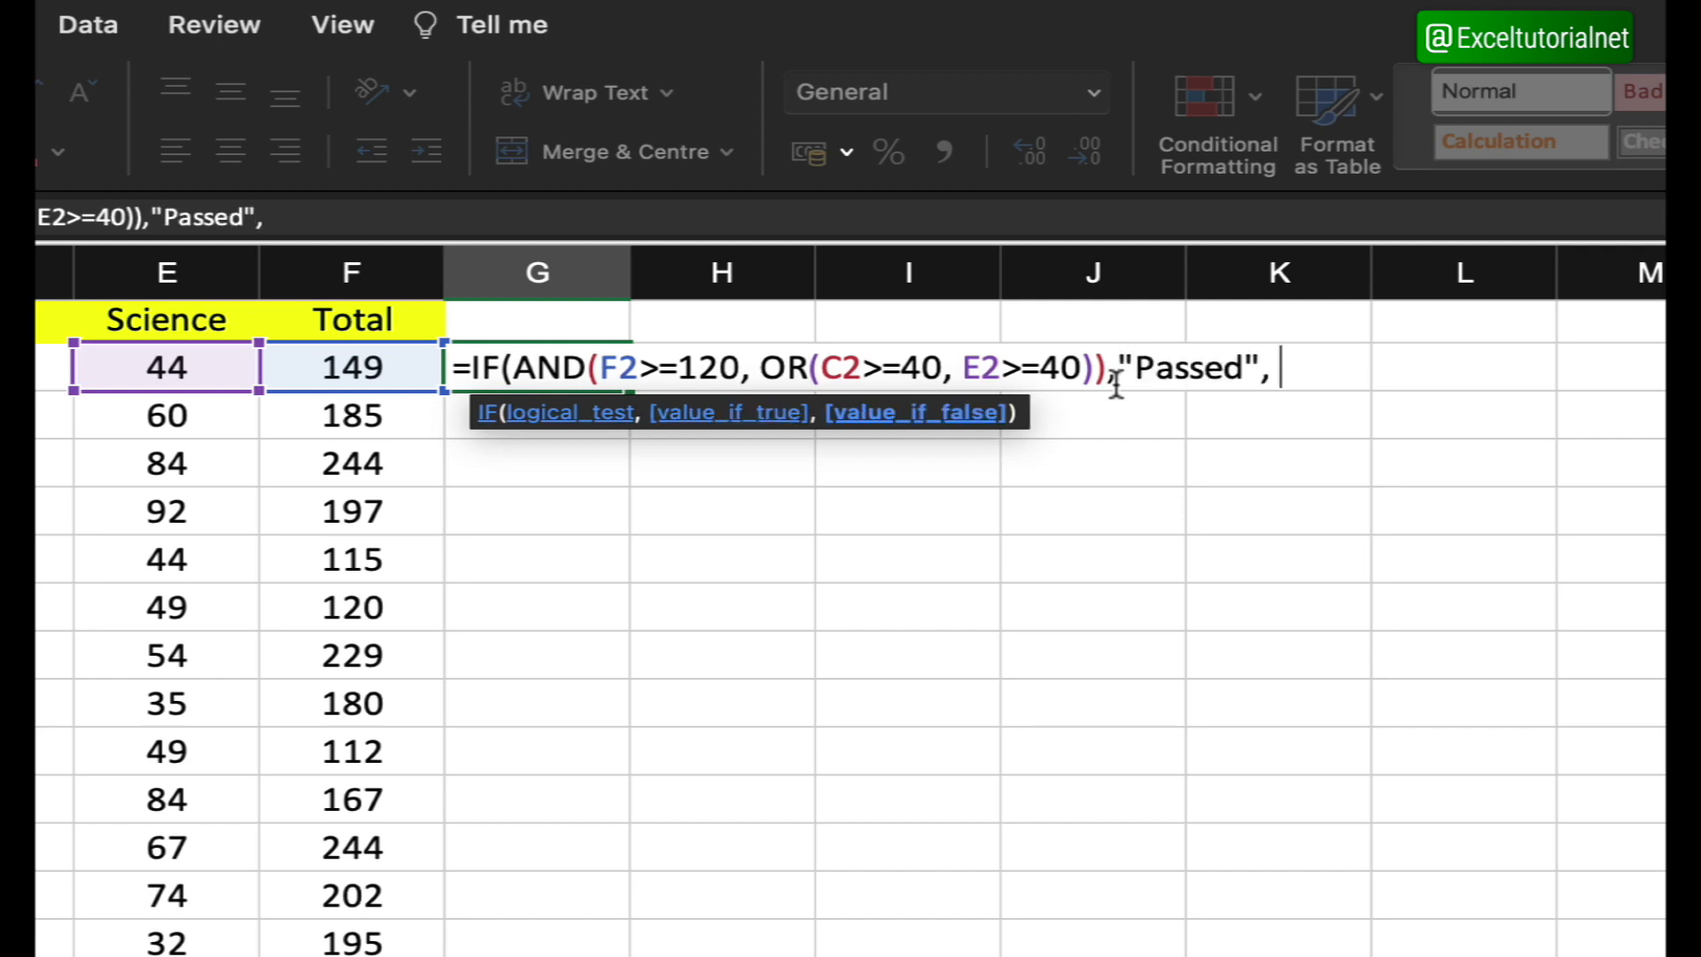
pyautogui.write('"Fai')
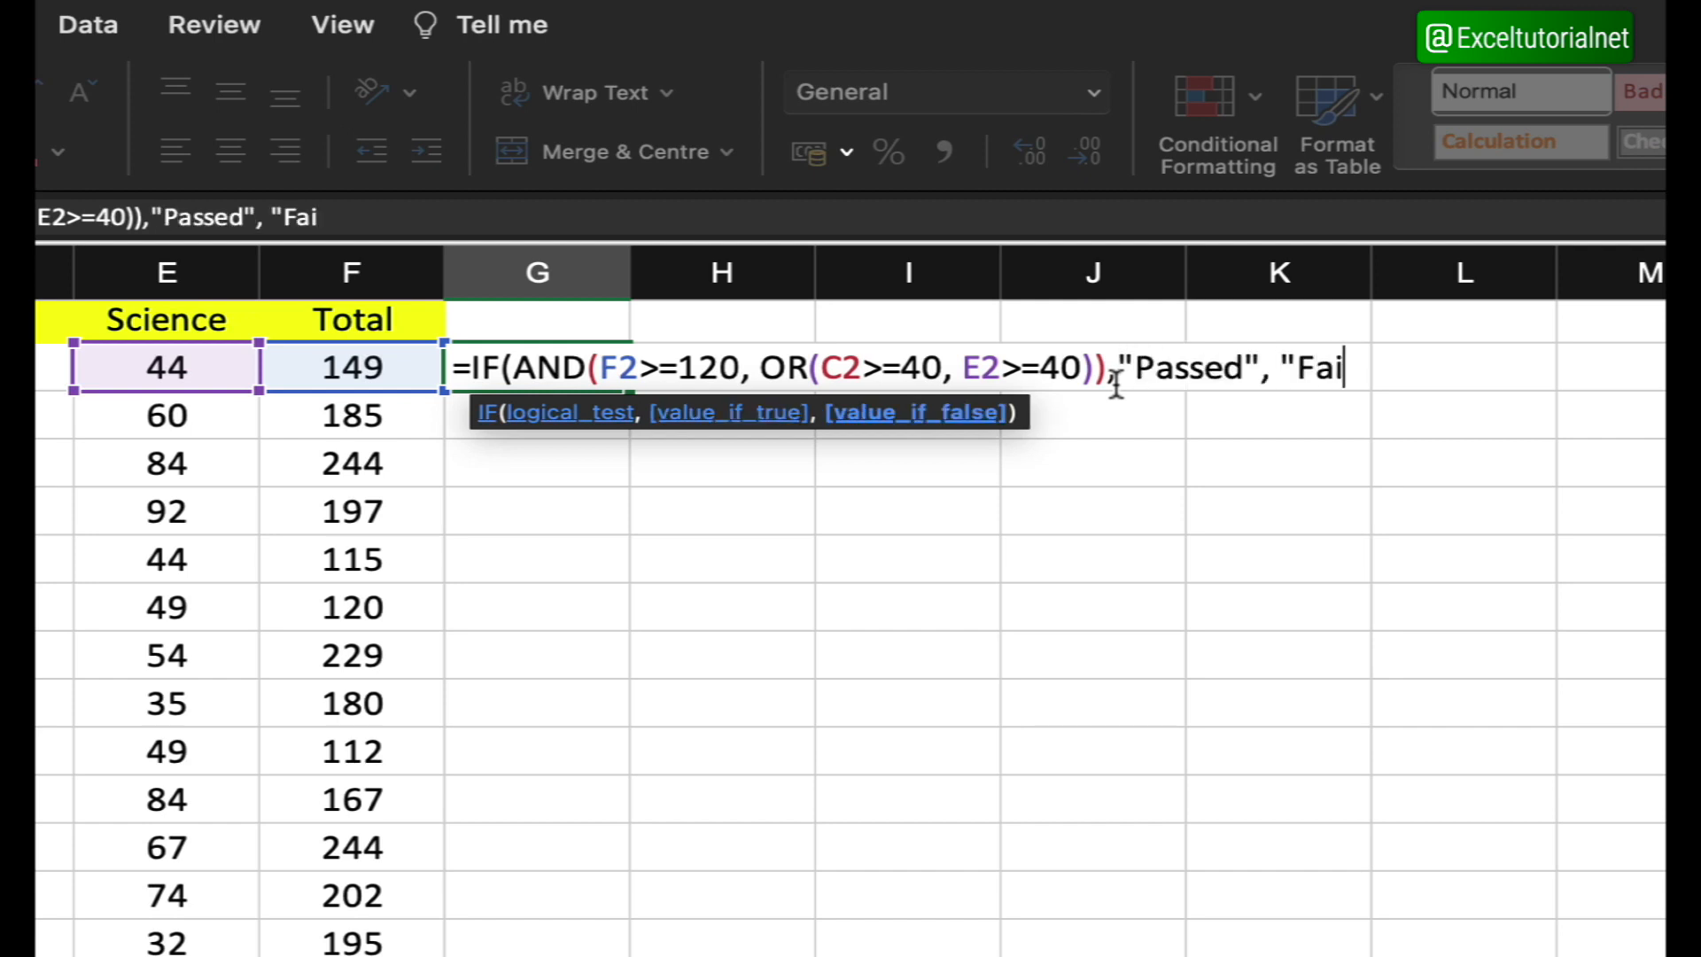
pyautogui.write('led")')
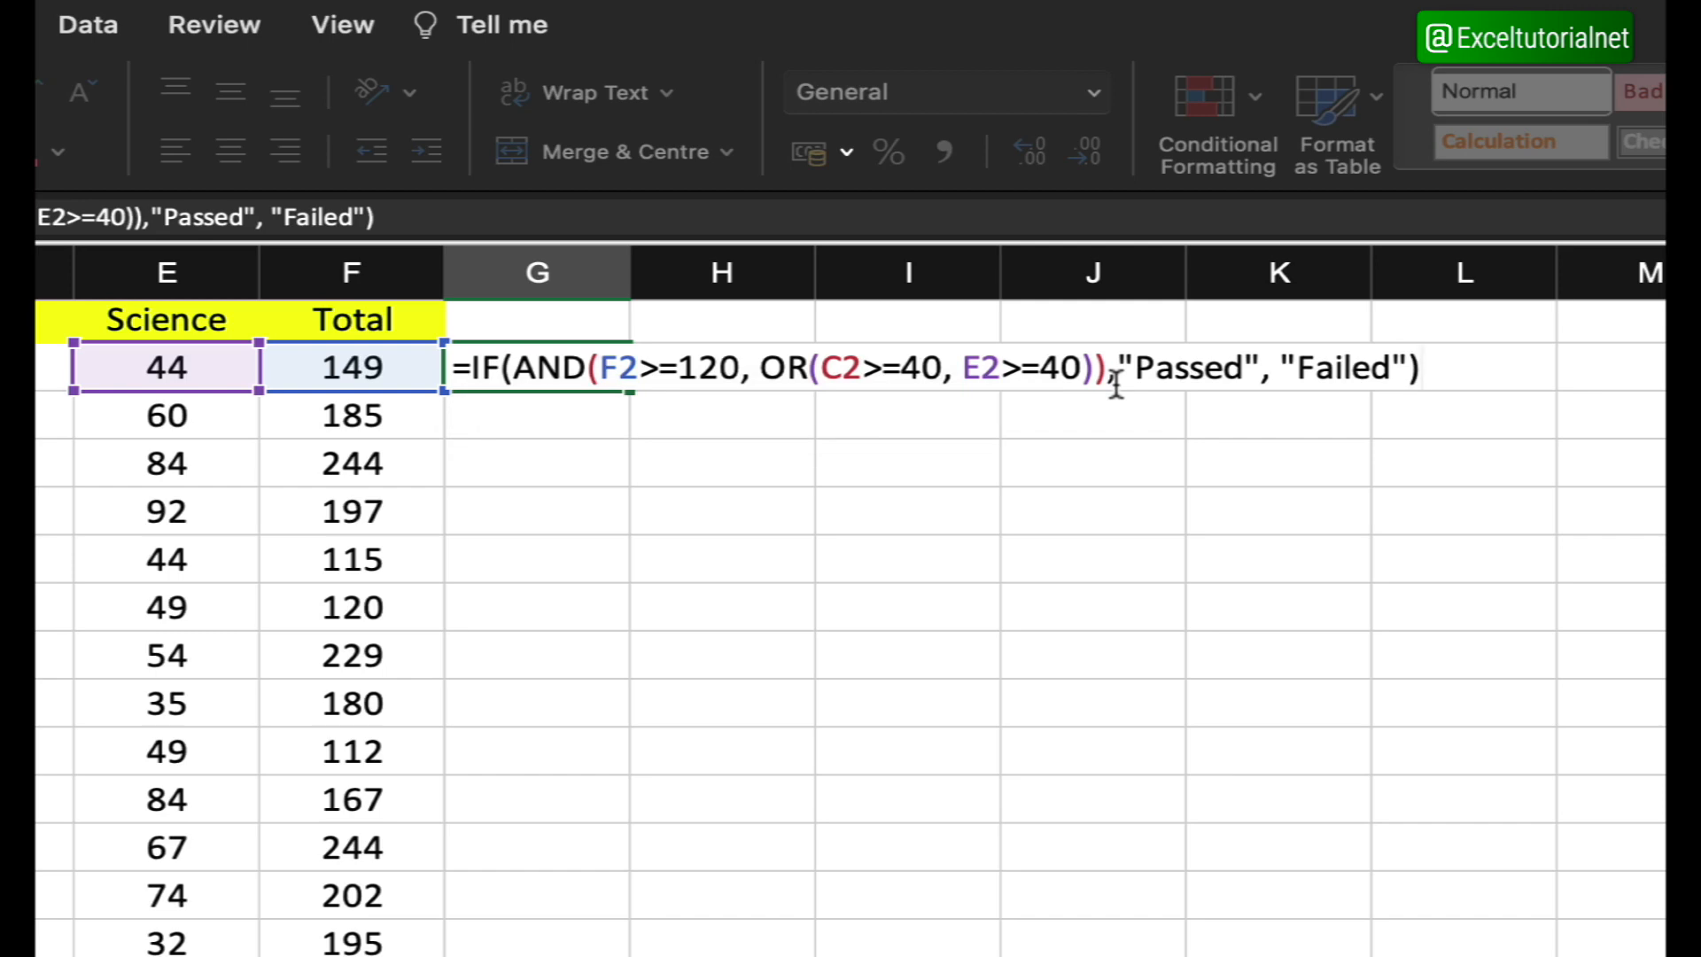
pyautogui.press('Return')
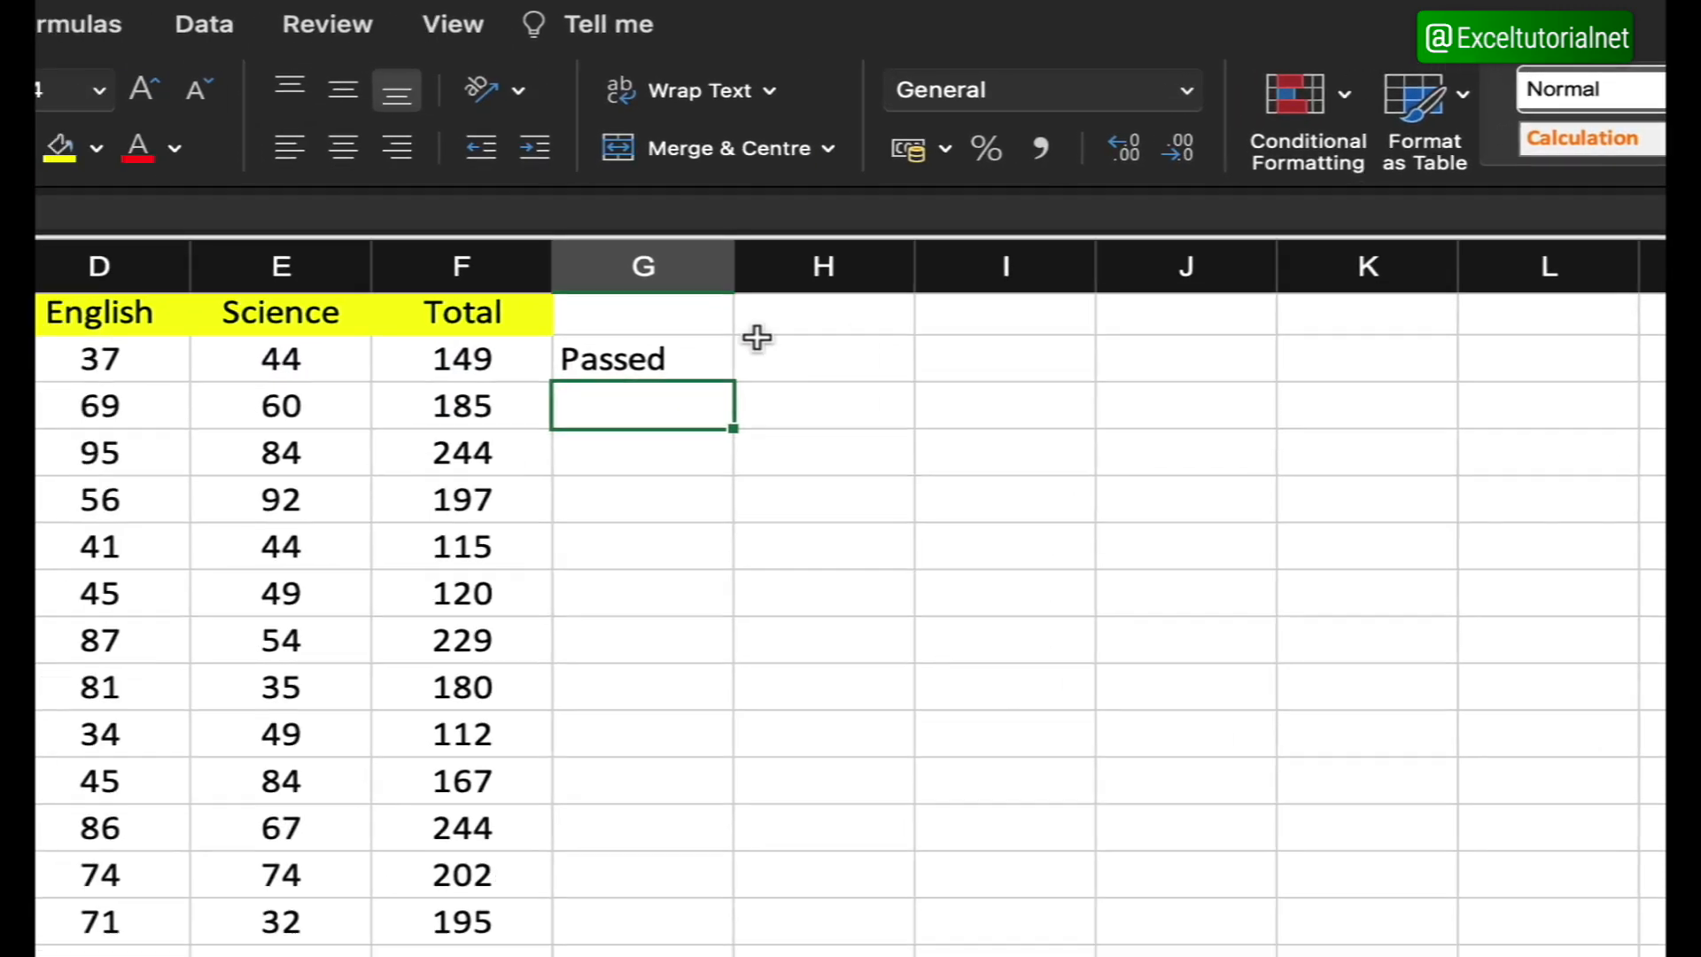
# Step: Fill the G2 pass/fail formula down column G for all students and inspect the rows marked Failed
pyautogui.click(576, 367)
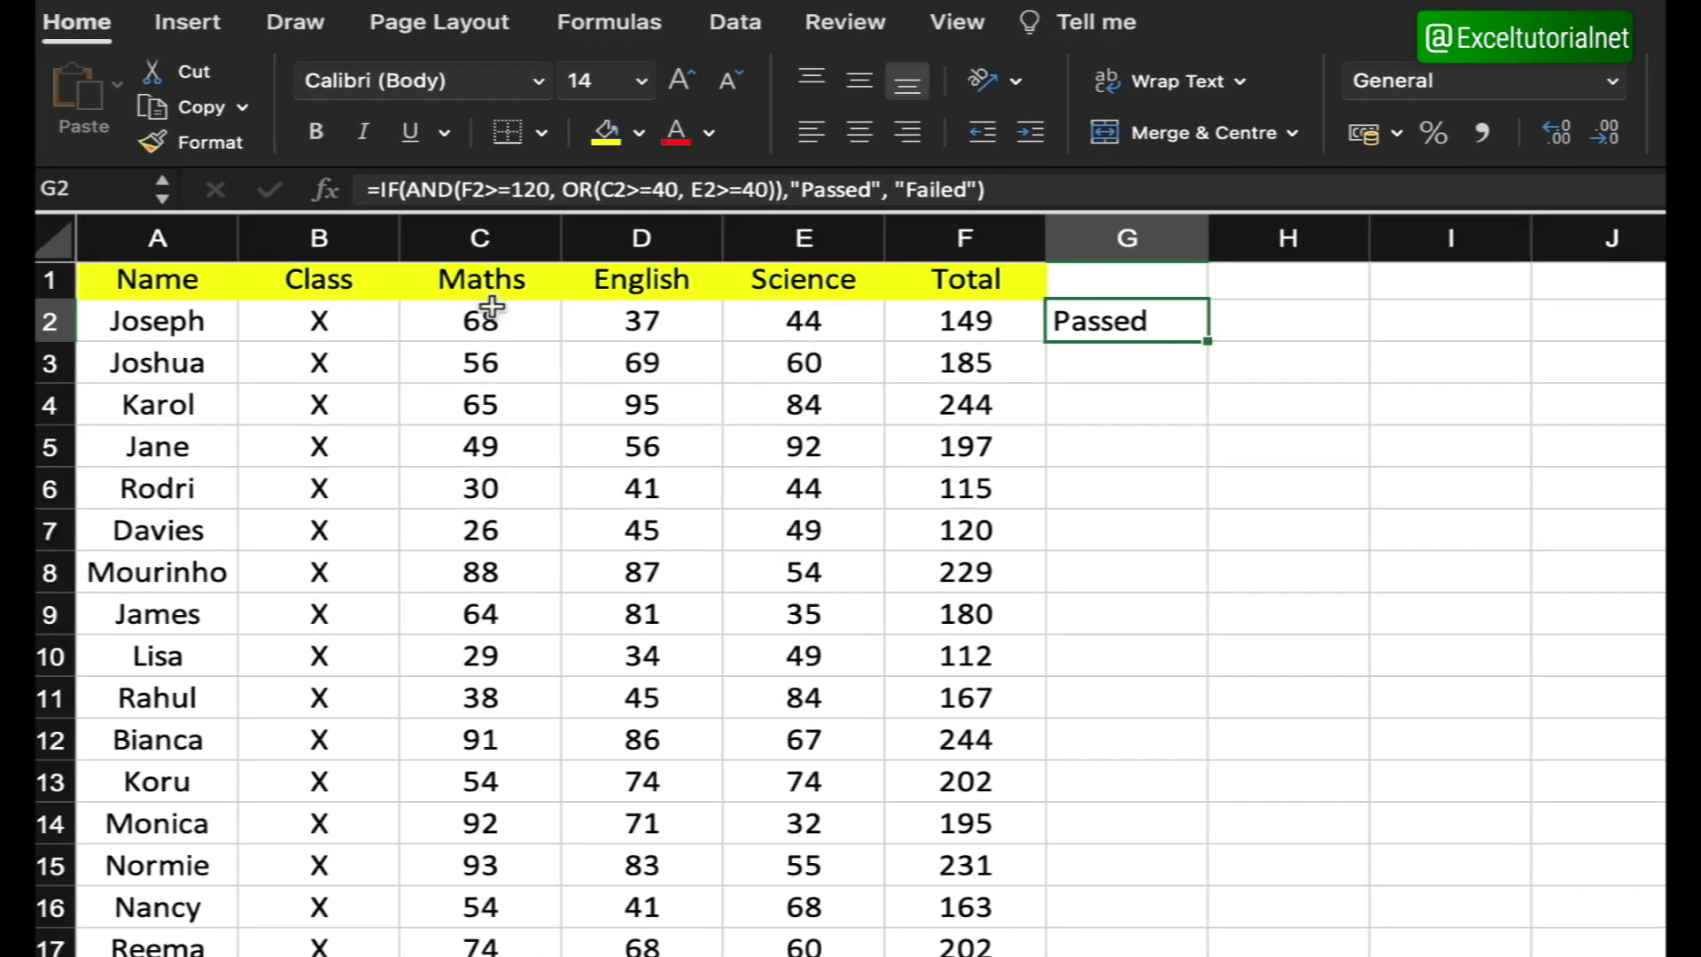
pyautogui.doubleClick(1204, 342)
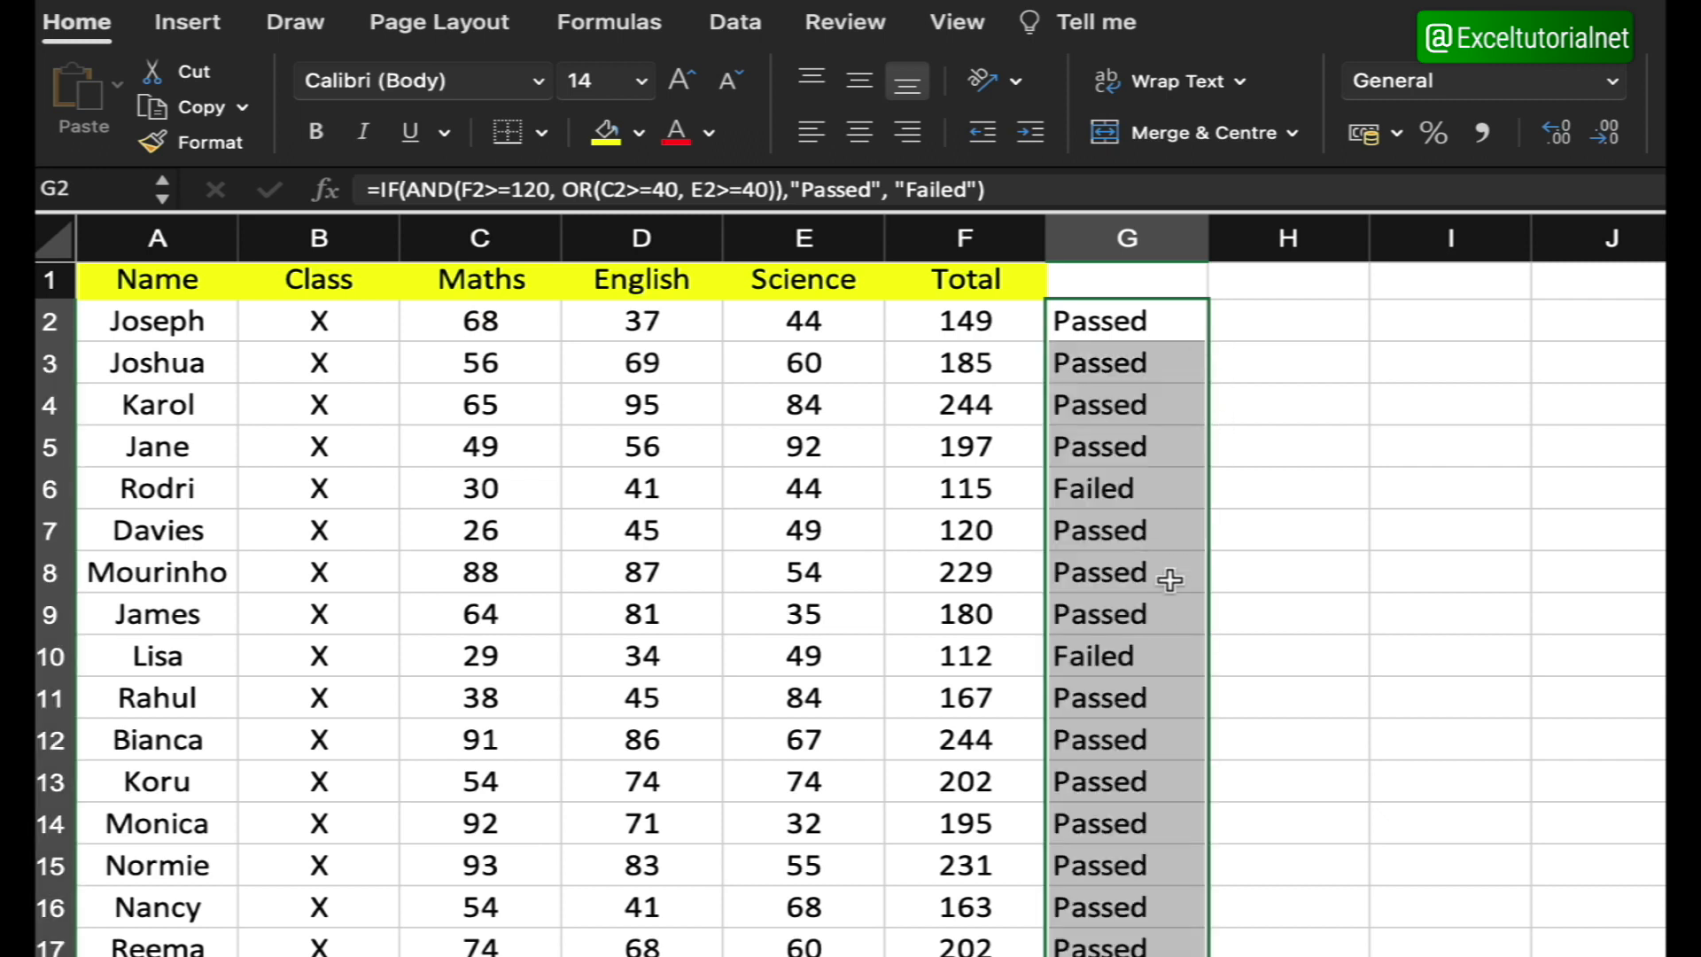
pyautogui.click(1149, 489)
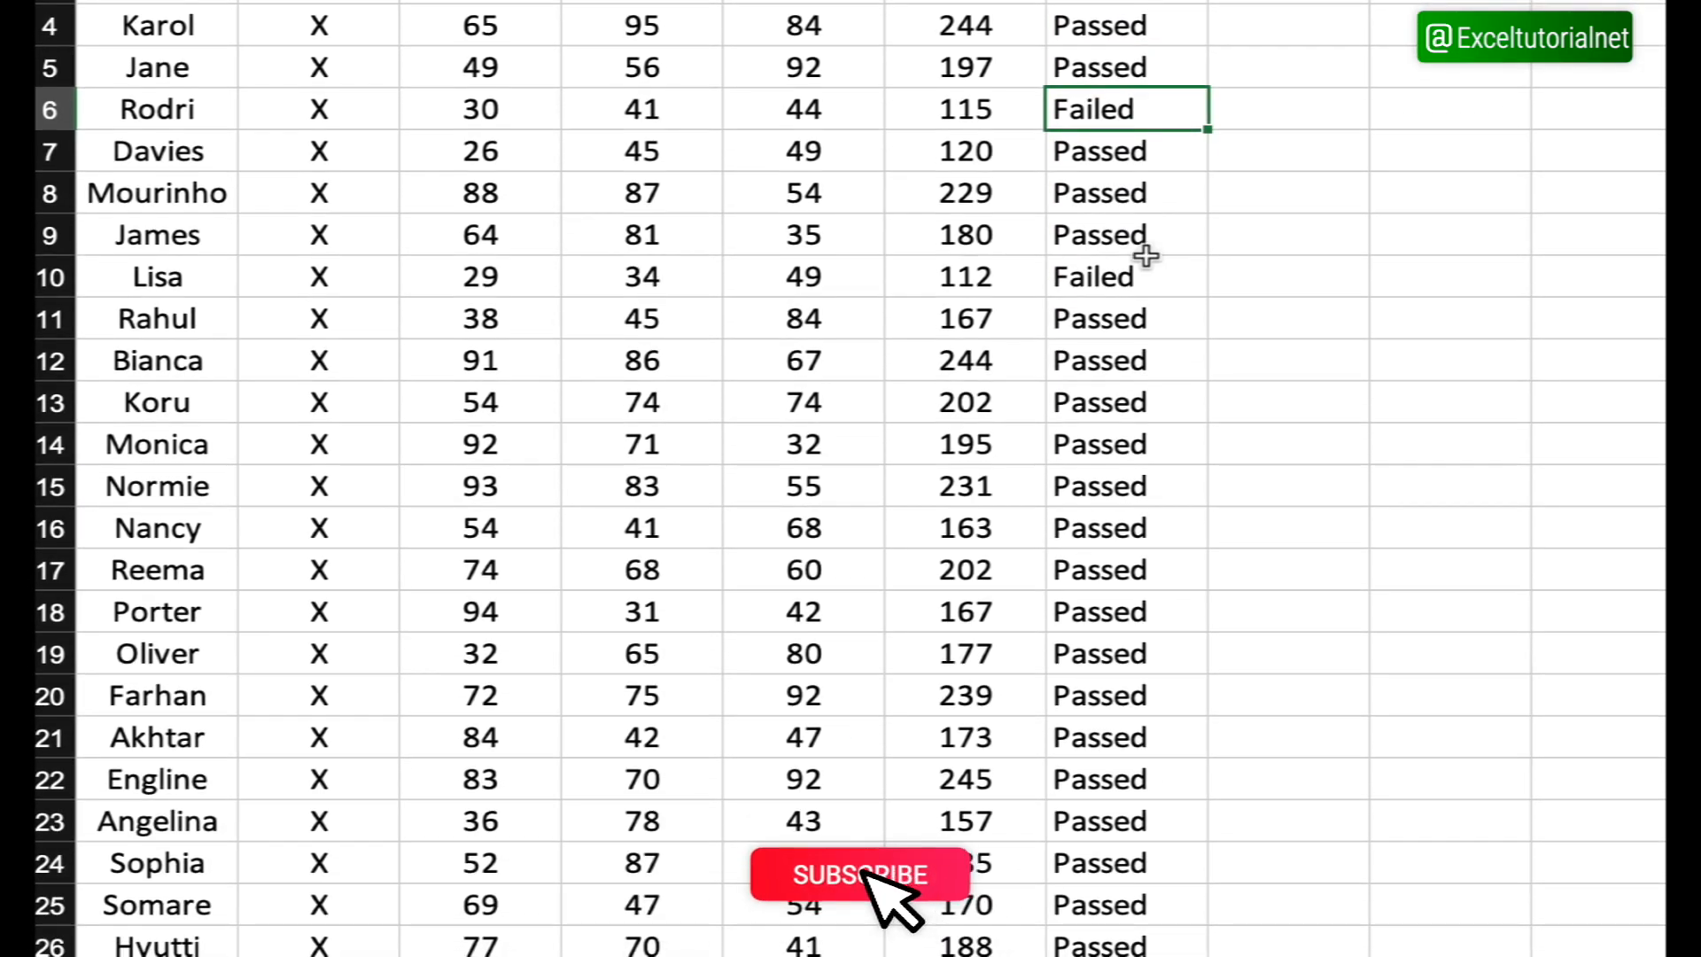
pyautogui.click(172, 111)
pyautogui.click(146, 276)
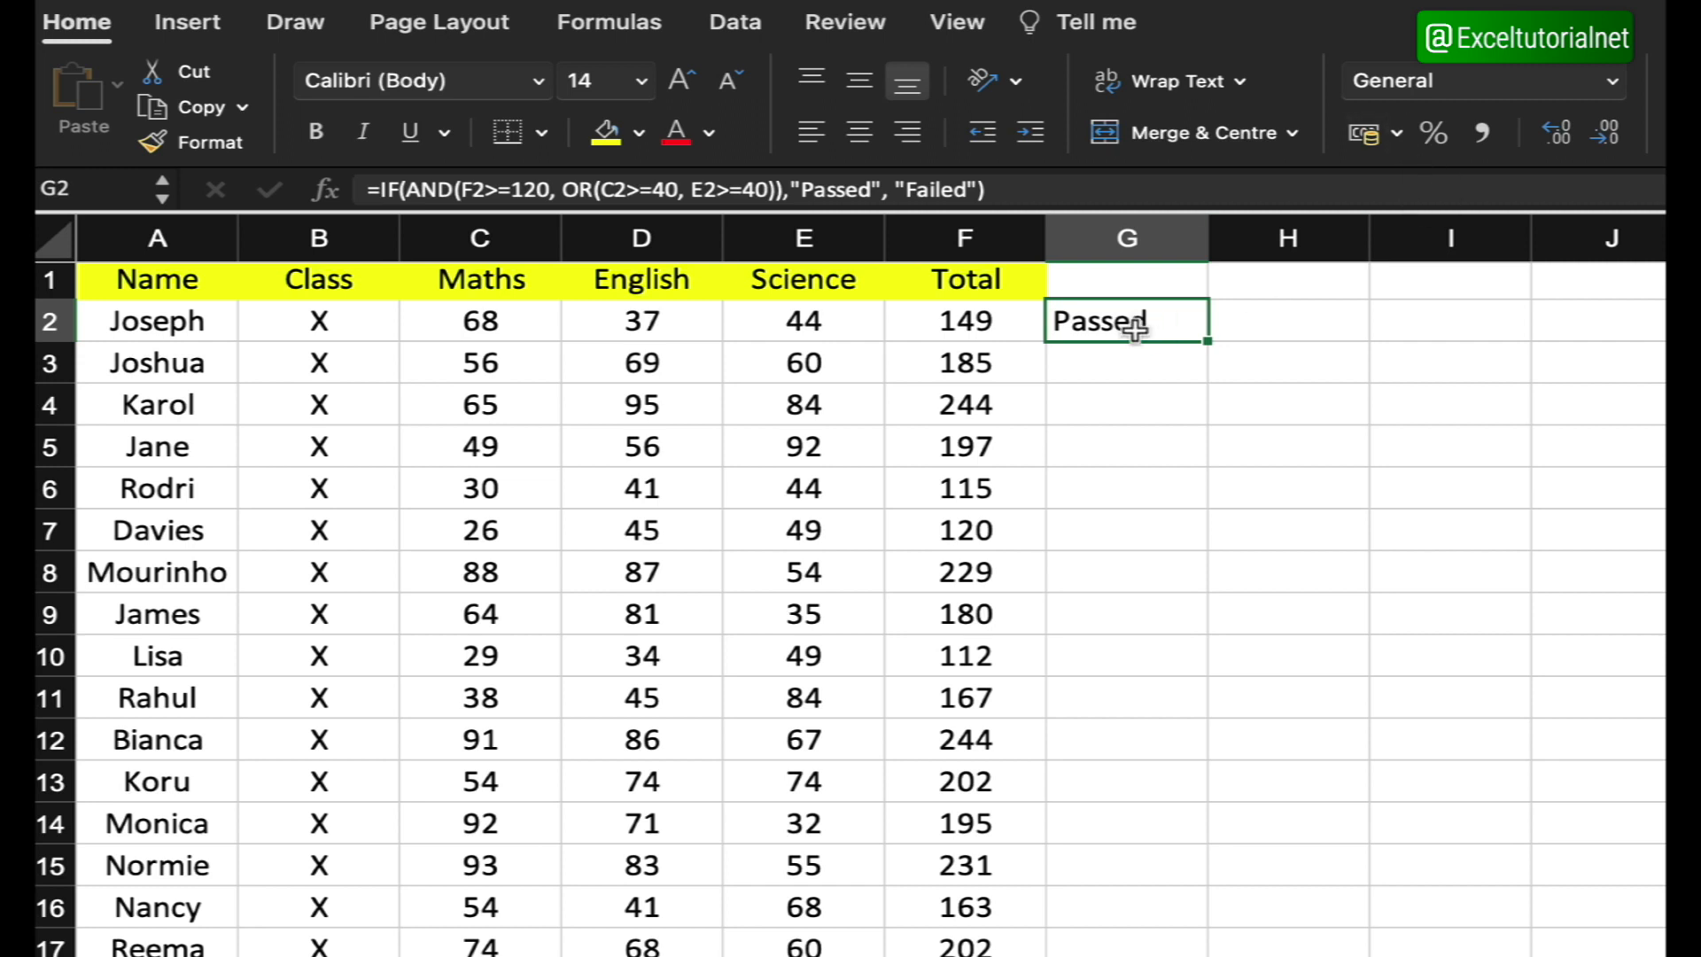
# Step: Clear the formula from G2 and enter the date 01/05/2021 in H4
pyautogui.press('Delete')
pyautogui.click(1302, 390)
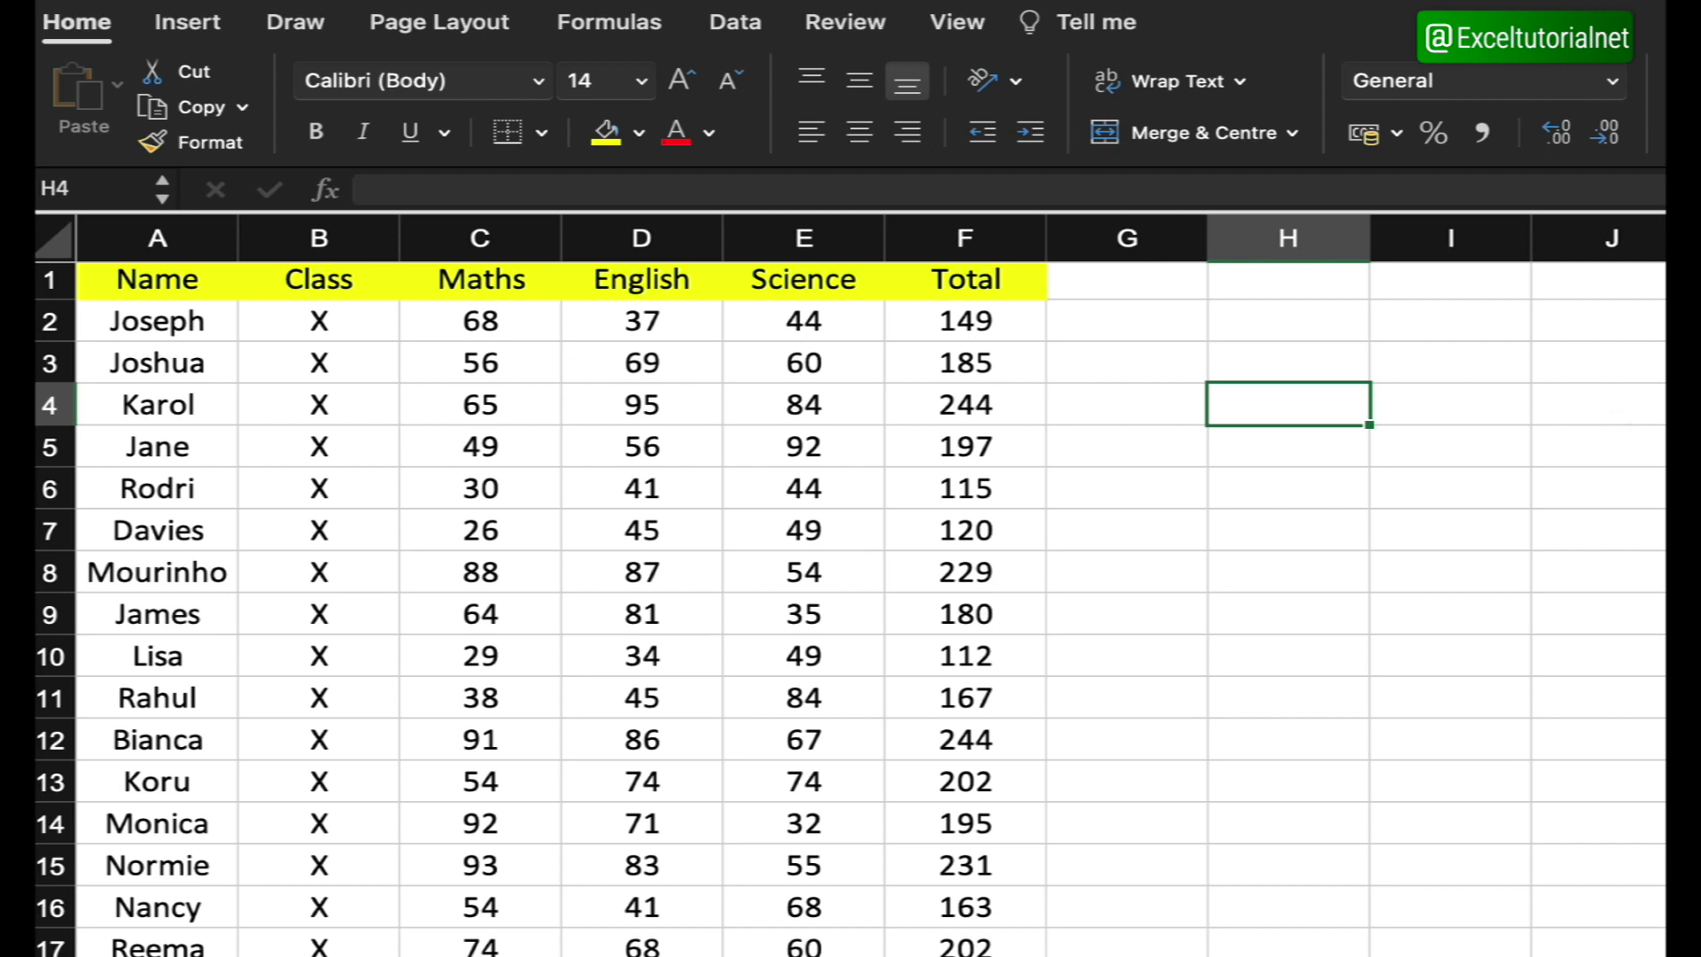
pyautogui.doubleClick(1313, 406)
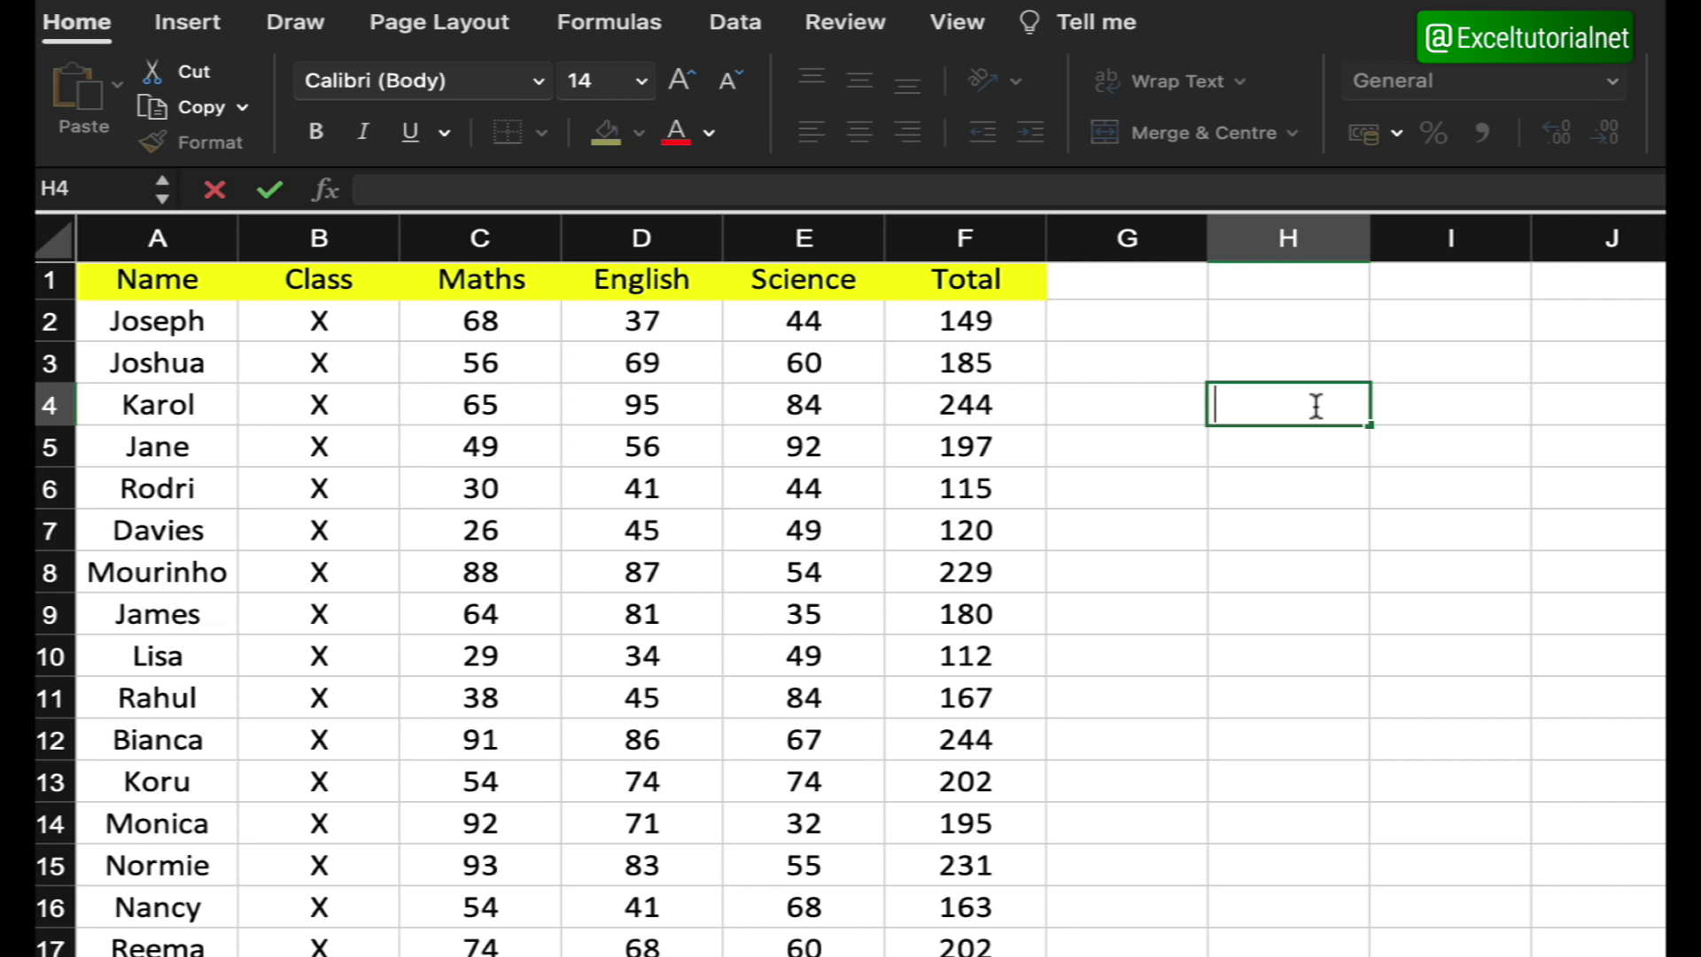
pyautogui.write('01/05/2021')
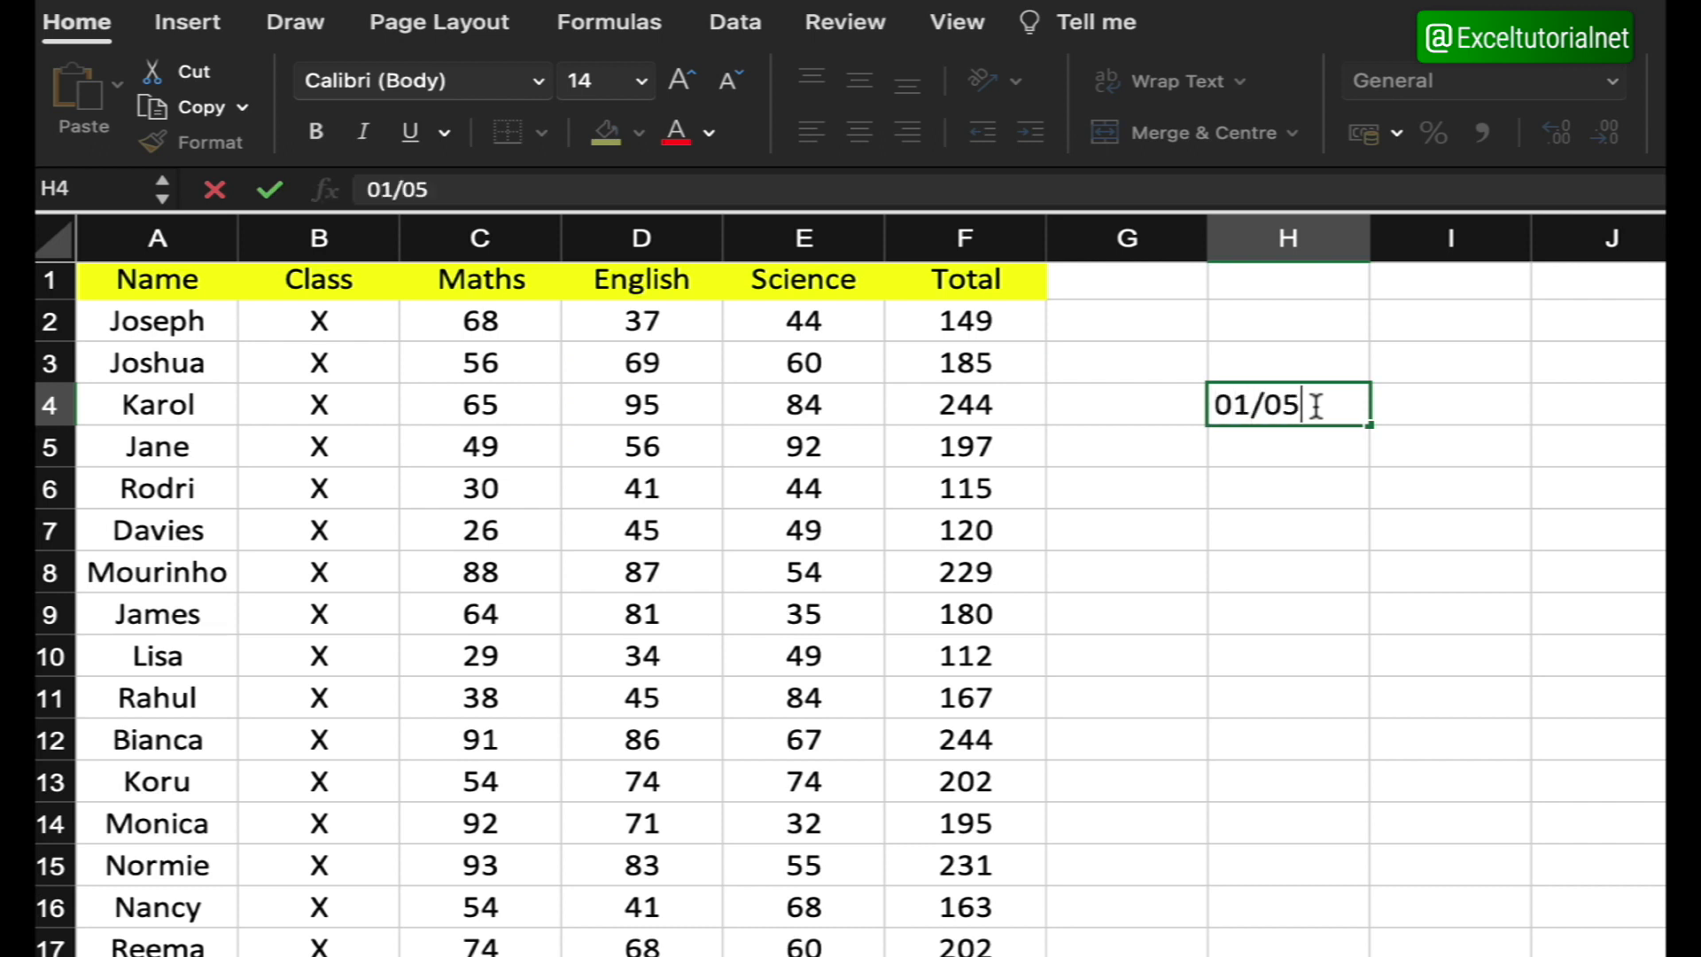
pyautogui.press('Return')
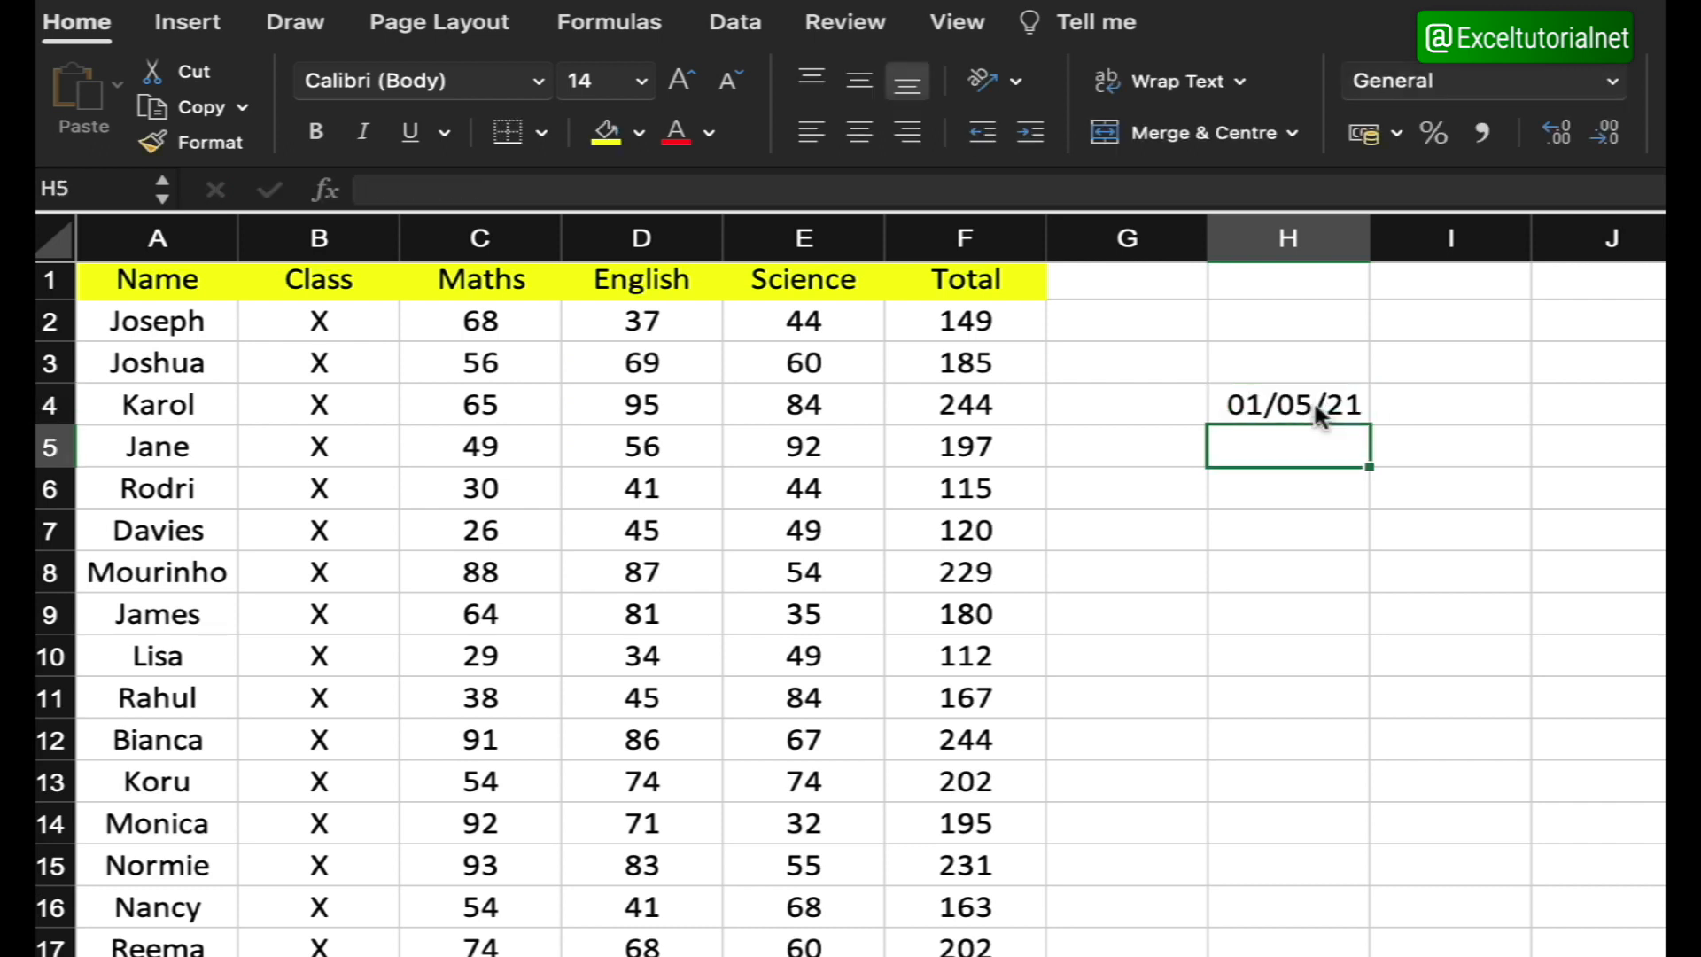
# Step: Widen column H slightly and fill the H4 date down to H14 as a daily series
pyautogui.moveTo(1371, 239); pyautogui.dragTo(1408, 248)
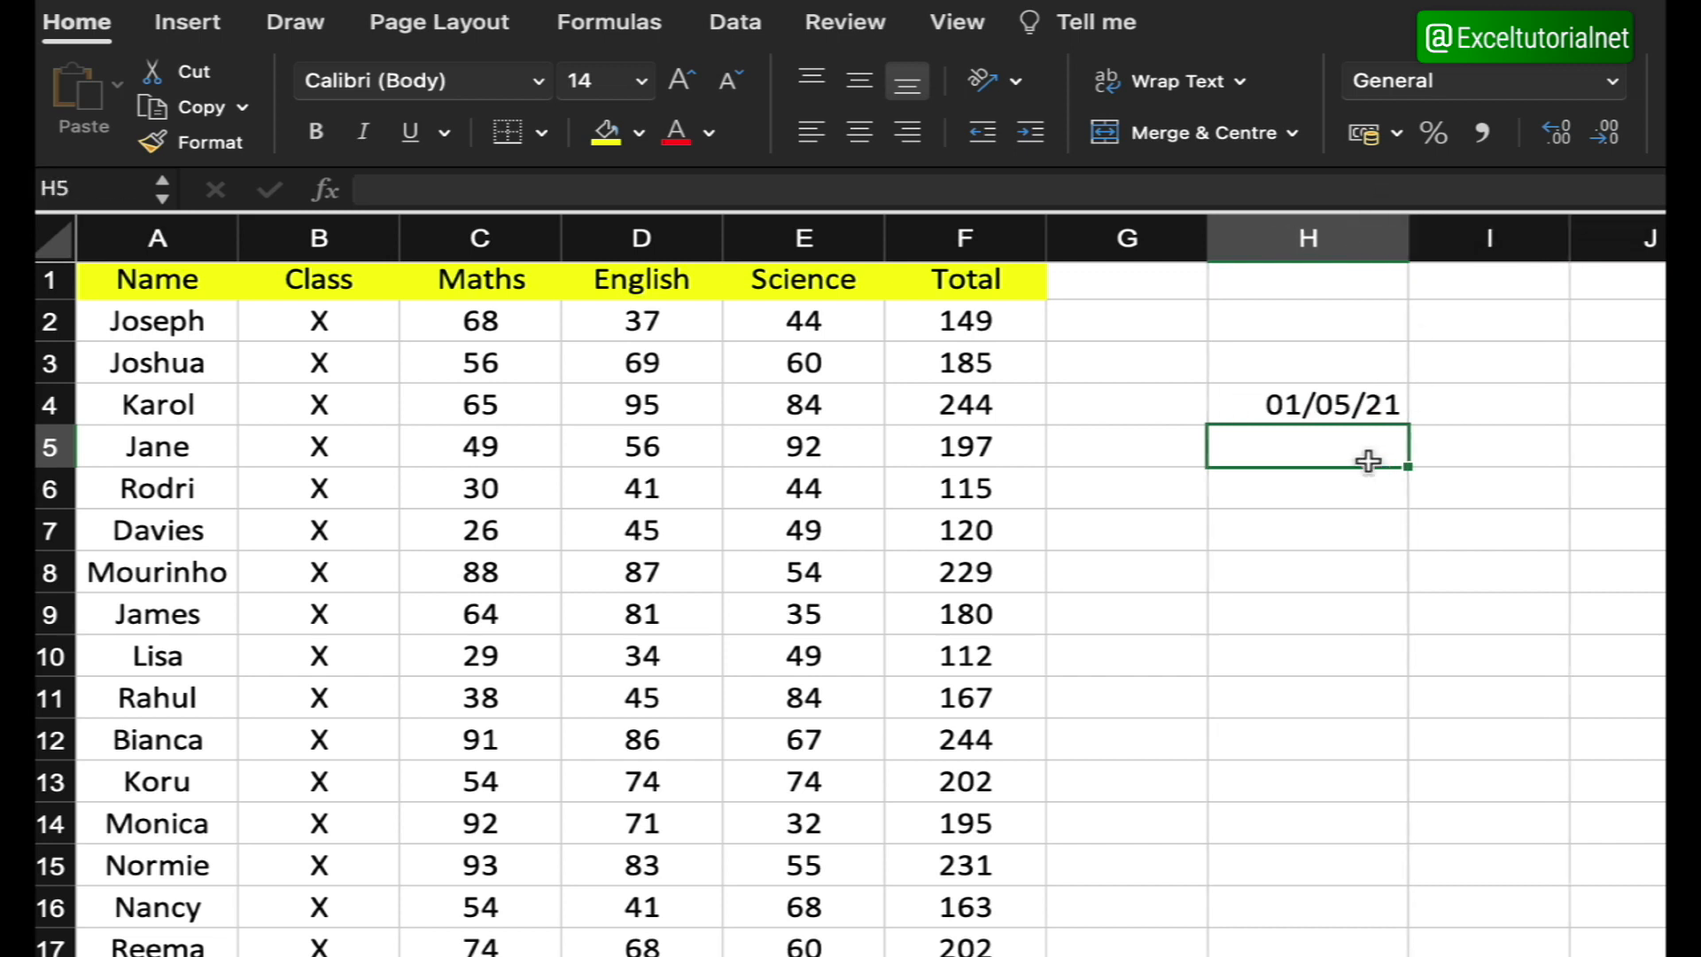
pyautogui.click(1391, 408)
pyautogui.moveTo(1408, 424); pyautogui.dragTo(1408, 824)
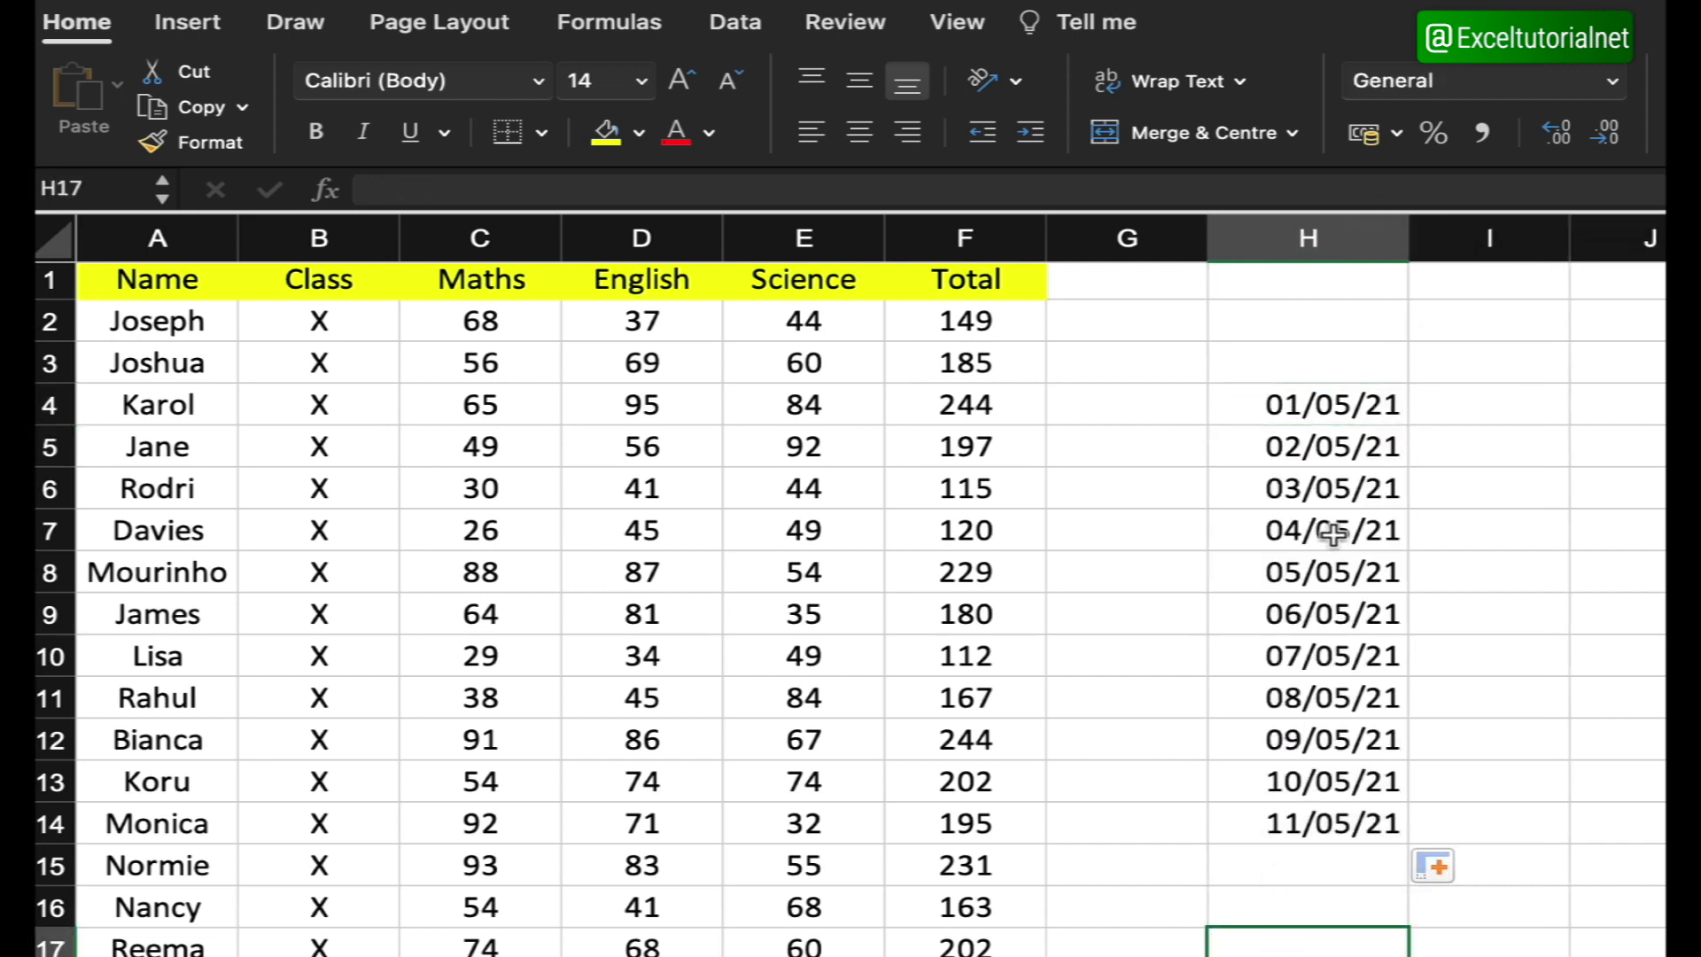
# Step: Examine the dates in H4:H14 and the adjacent cell I4 in preparation for a weekend test
pyautogui.moveTo(1343, 405); pyautogui.dragTo(1348, 809)
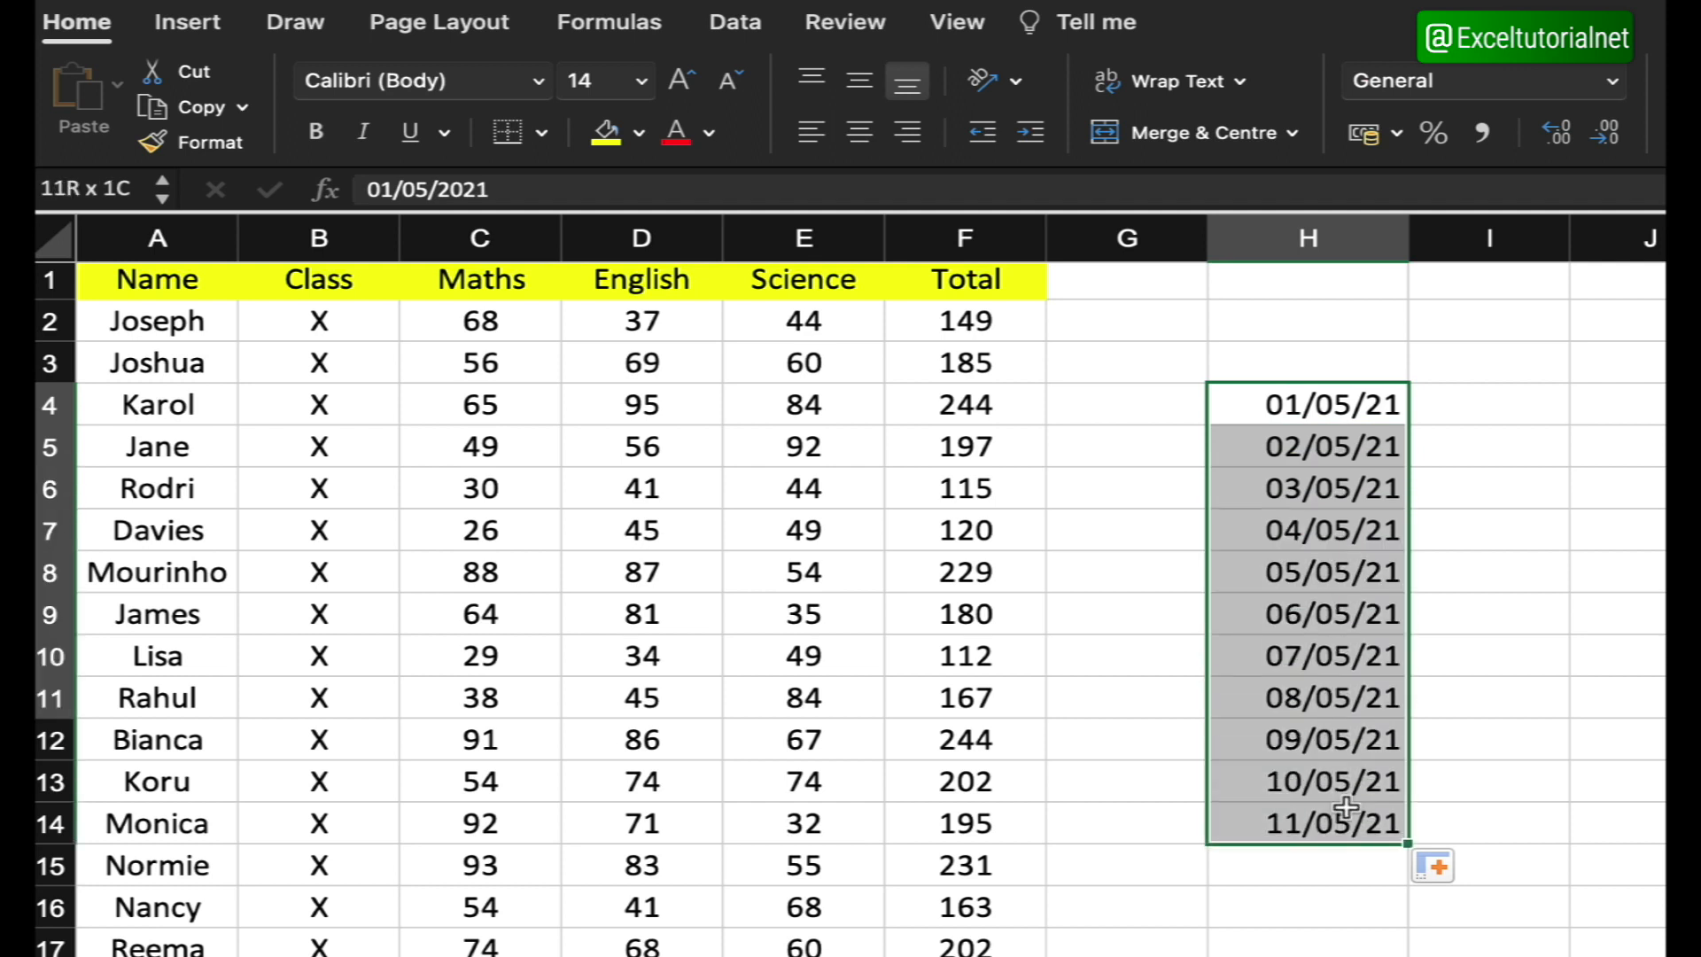
pyautogui.click(1317, 446)
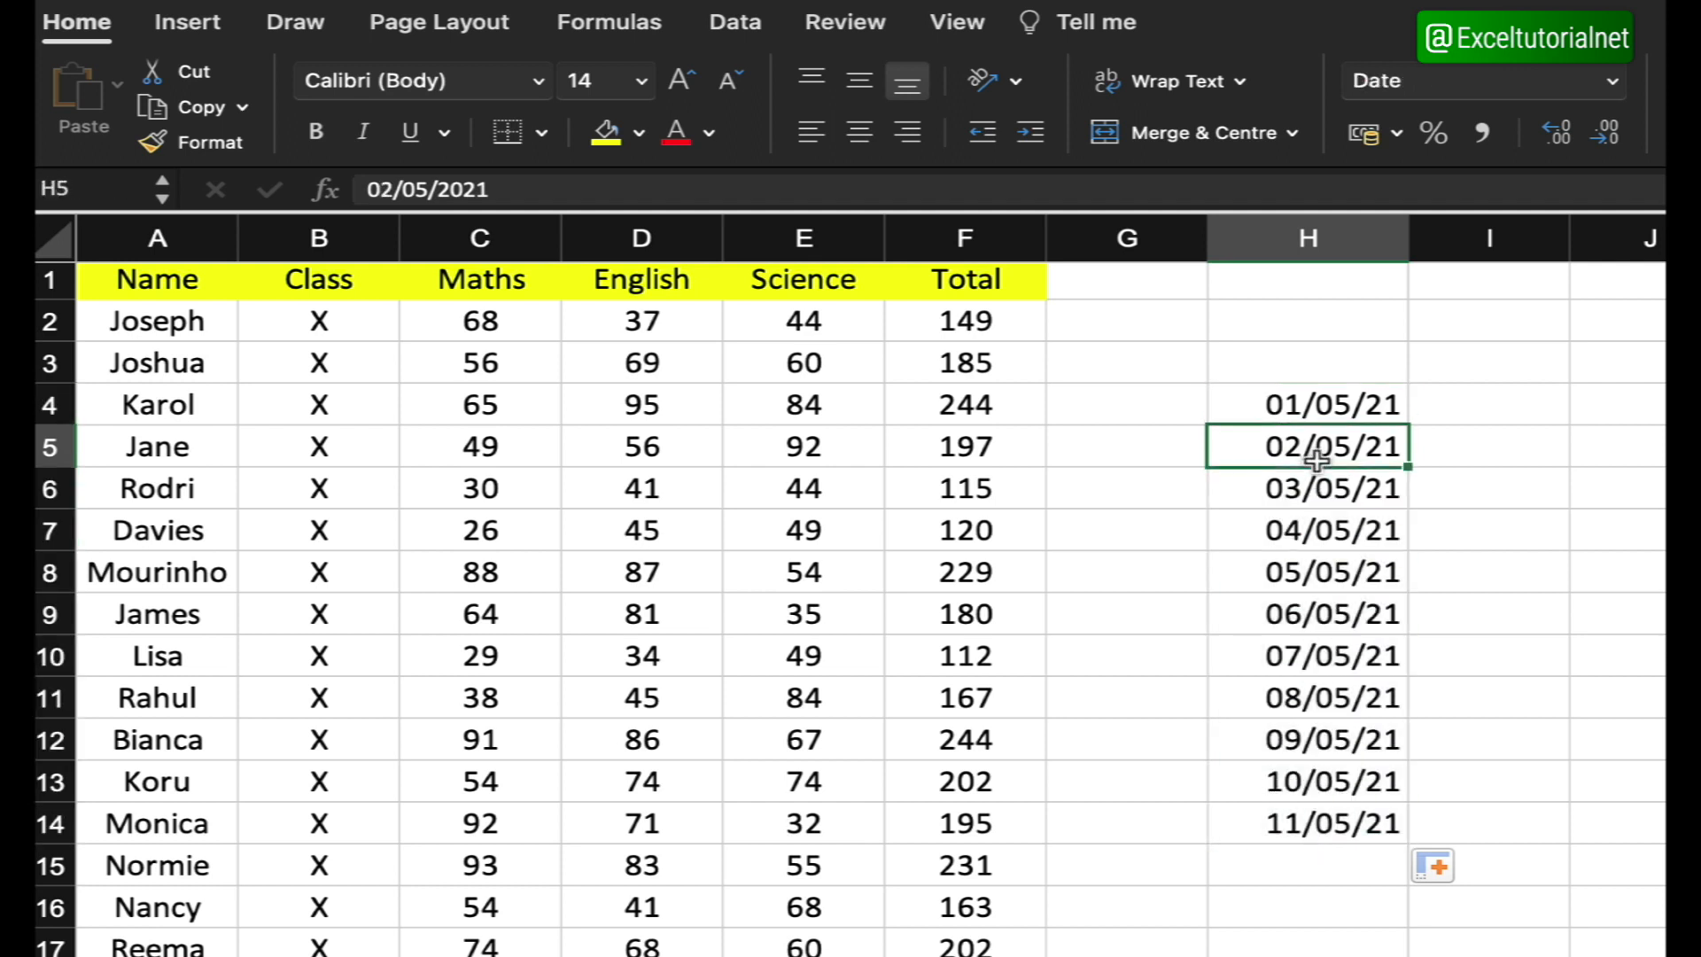
pyautogui.click(1293, 400)
pyautogui.click(1309, 817)
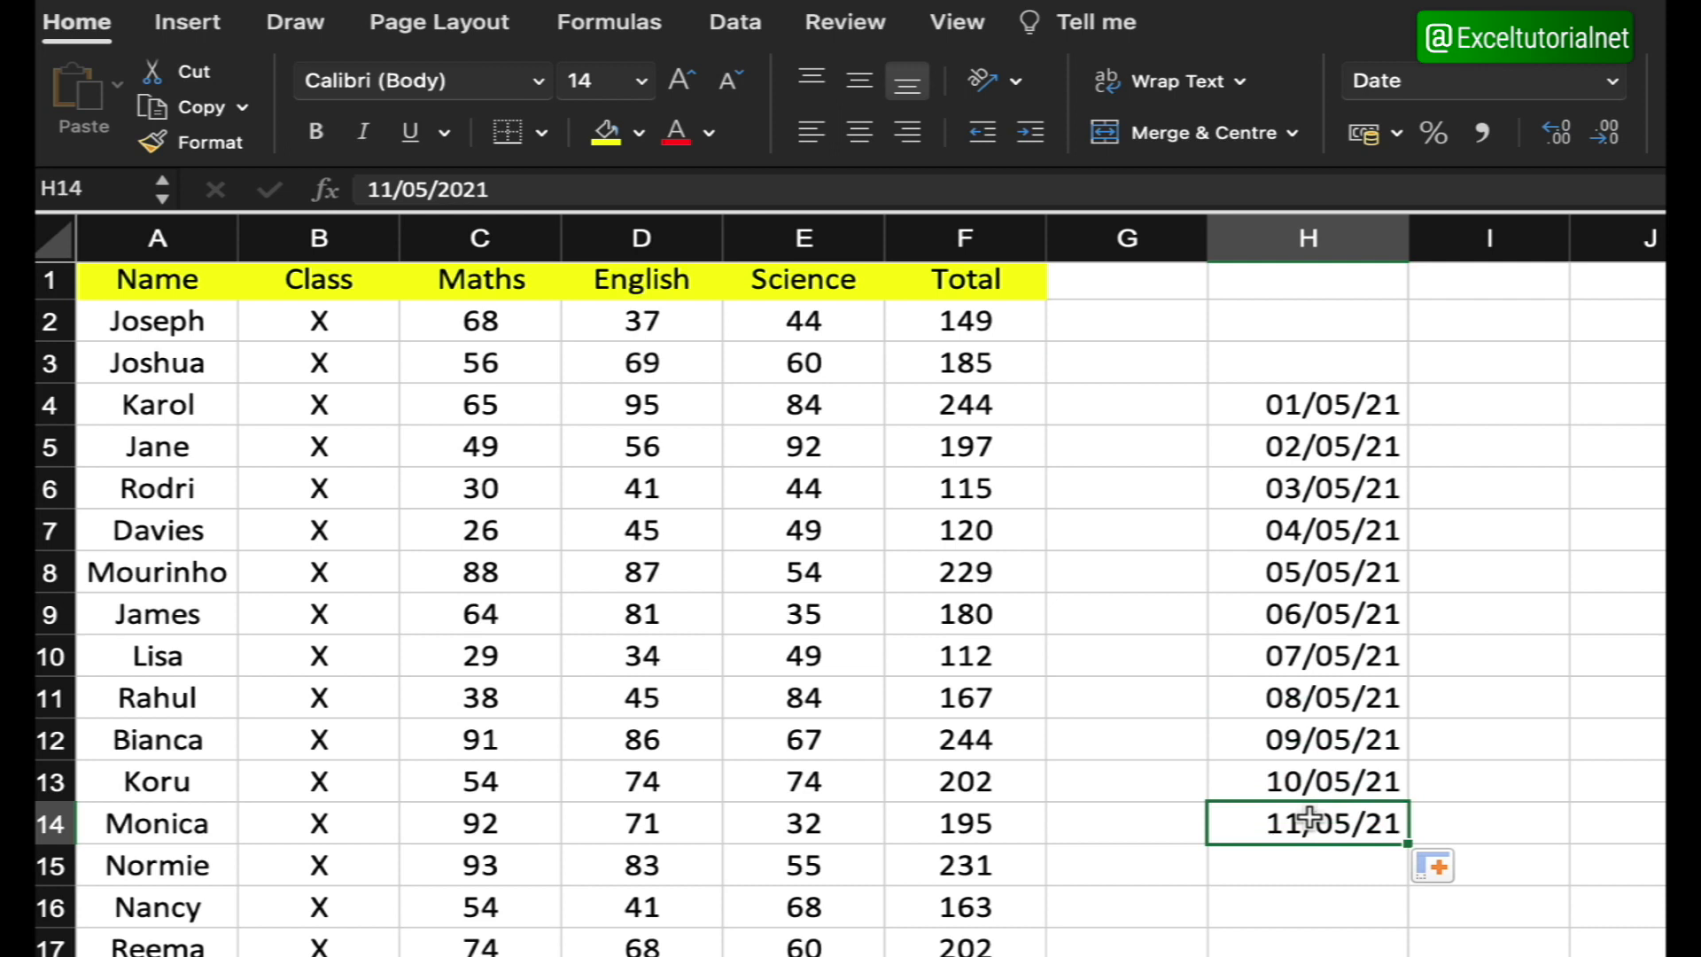
pyautogui.click(1525, 389)
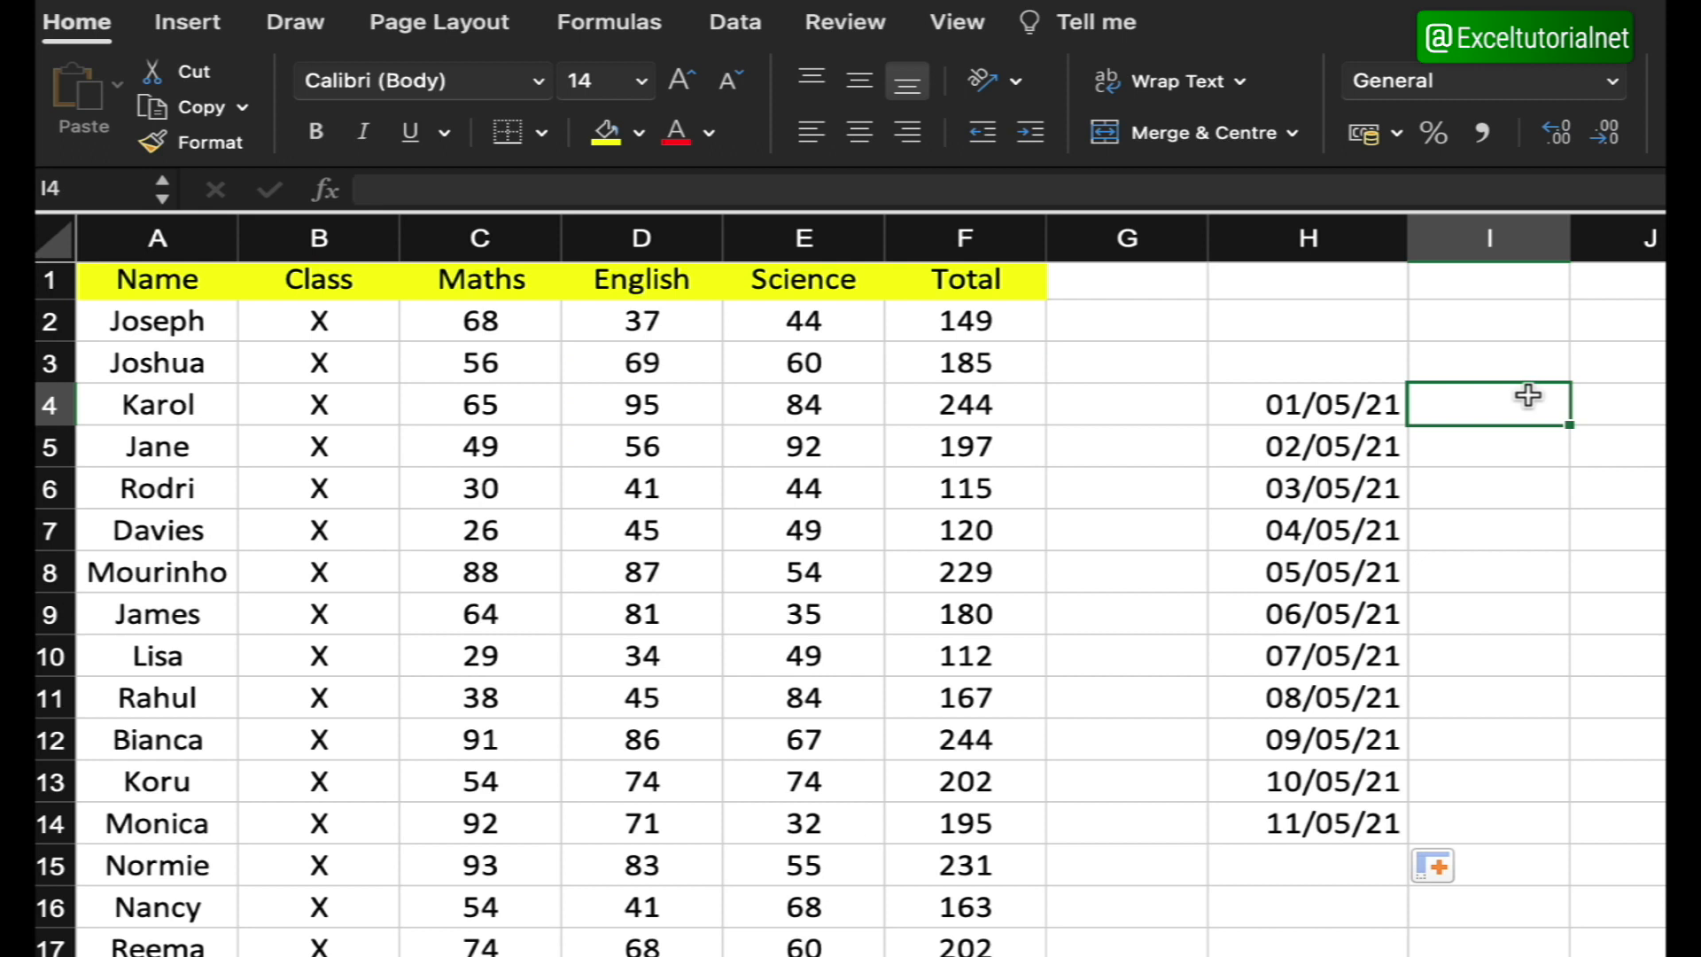
pyautogui.moveTo(1324, 405); pyautogui.dragTo(1278, 812)
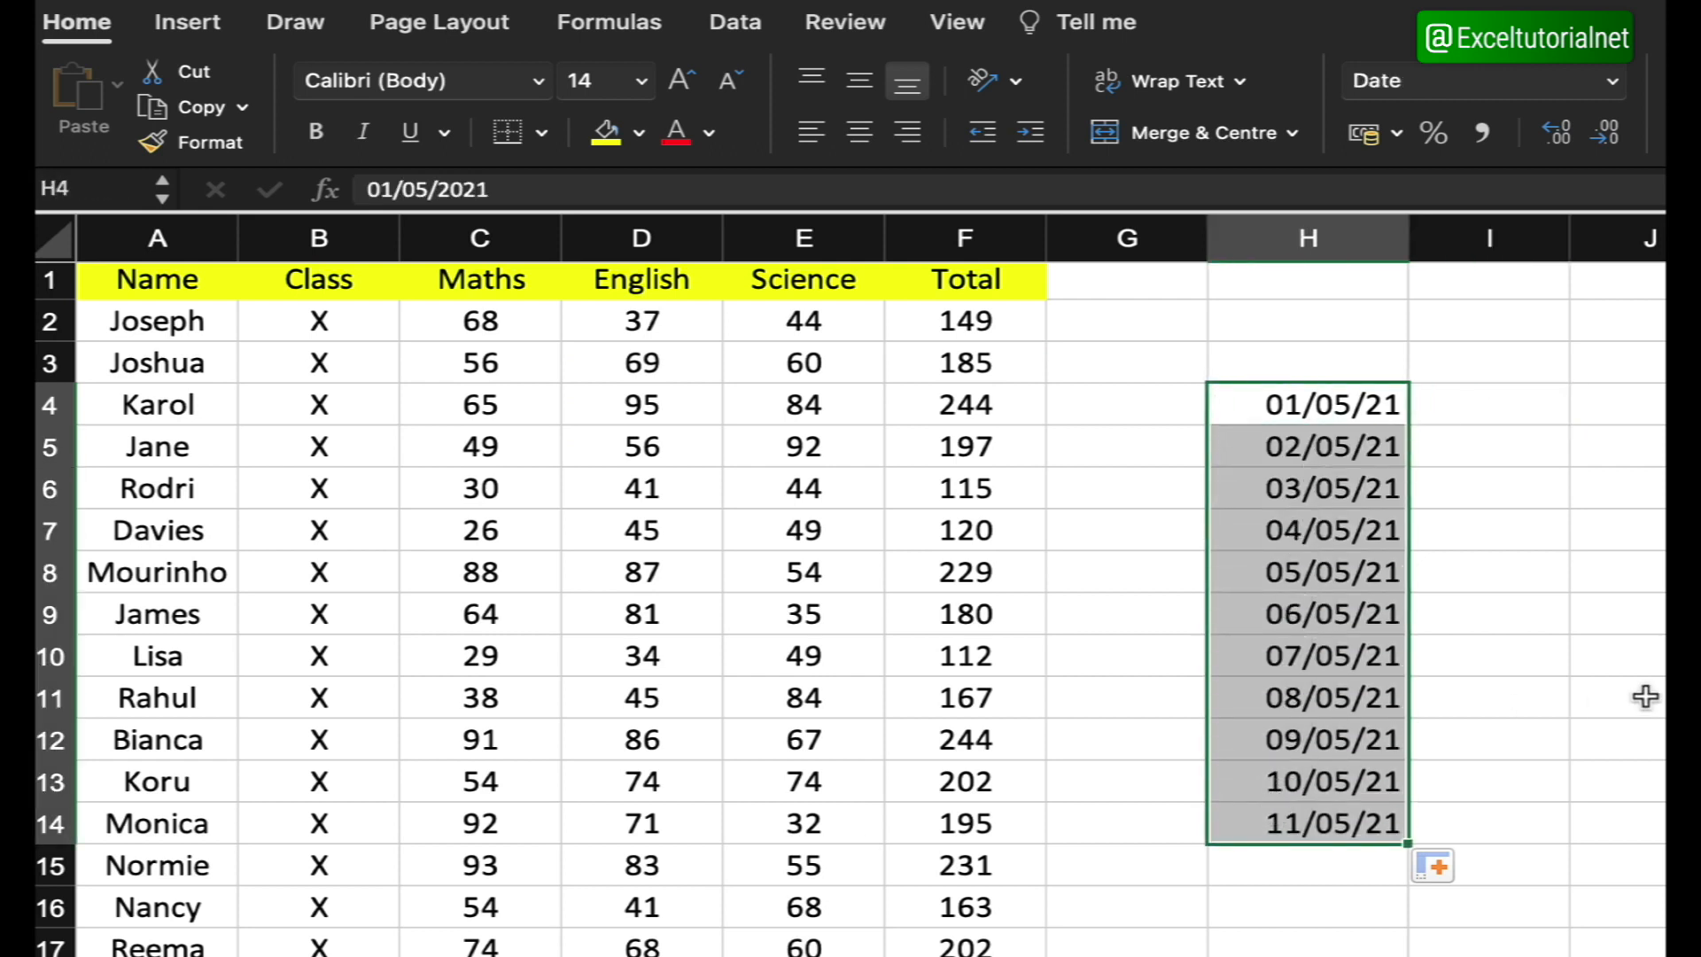
pyautogui.click(1508, 406)
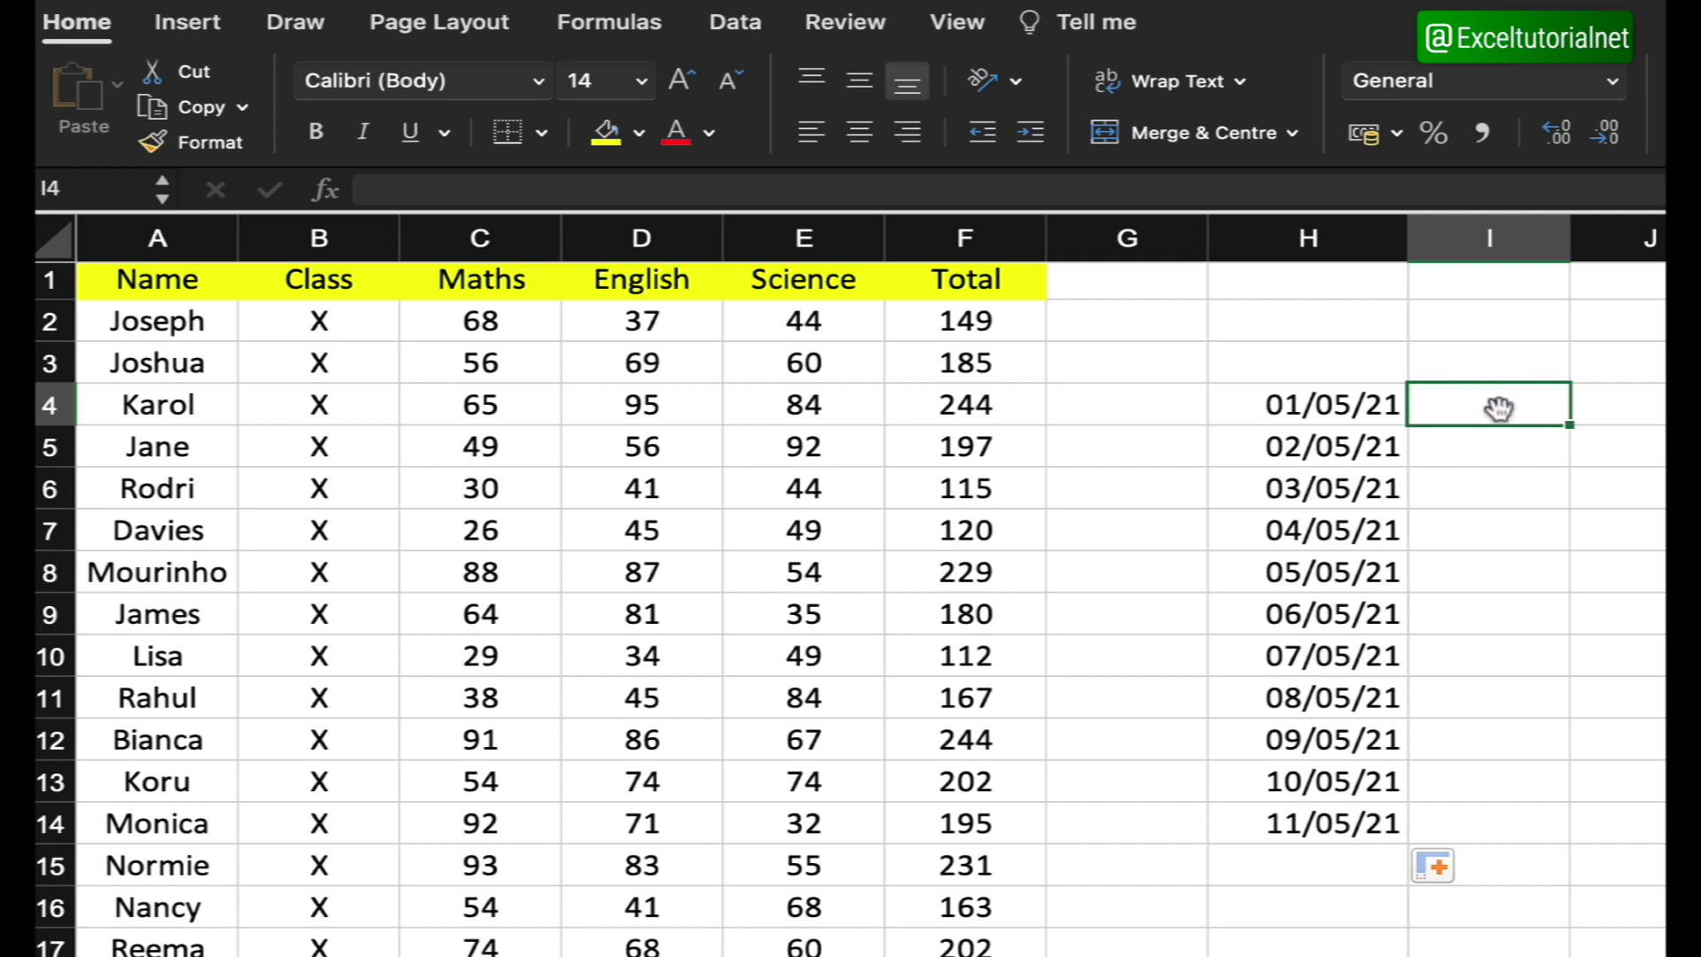
pyautogui.moveTo(1355, 404); pyautogui.dragTo(1323, 823)
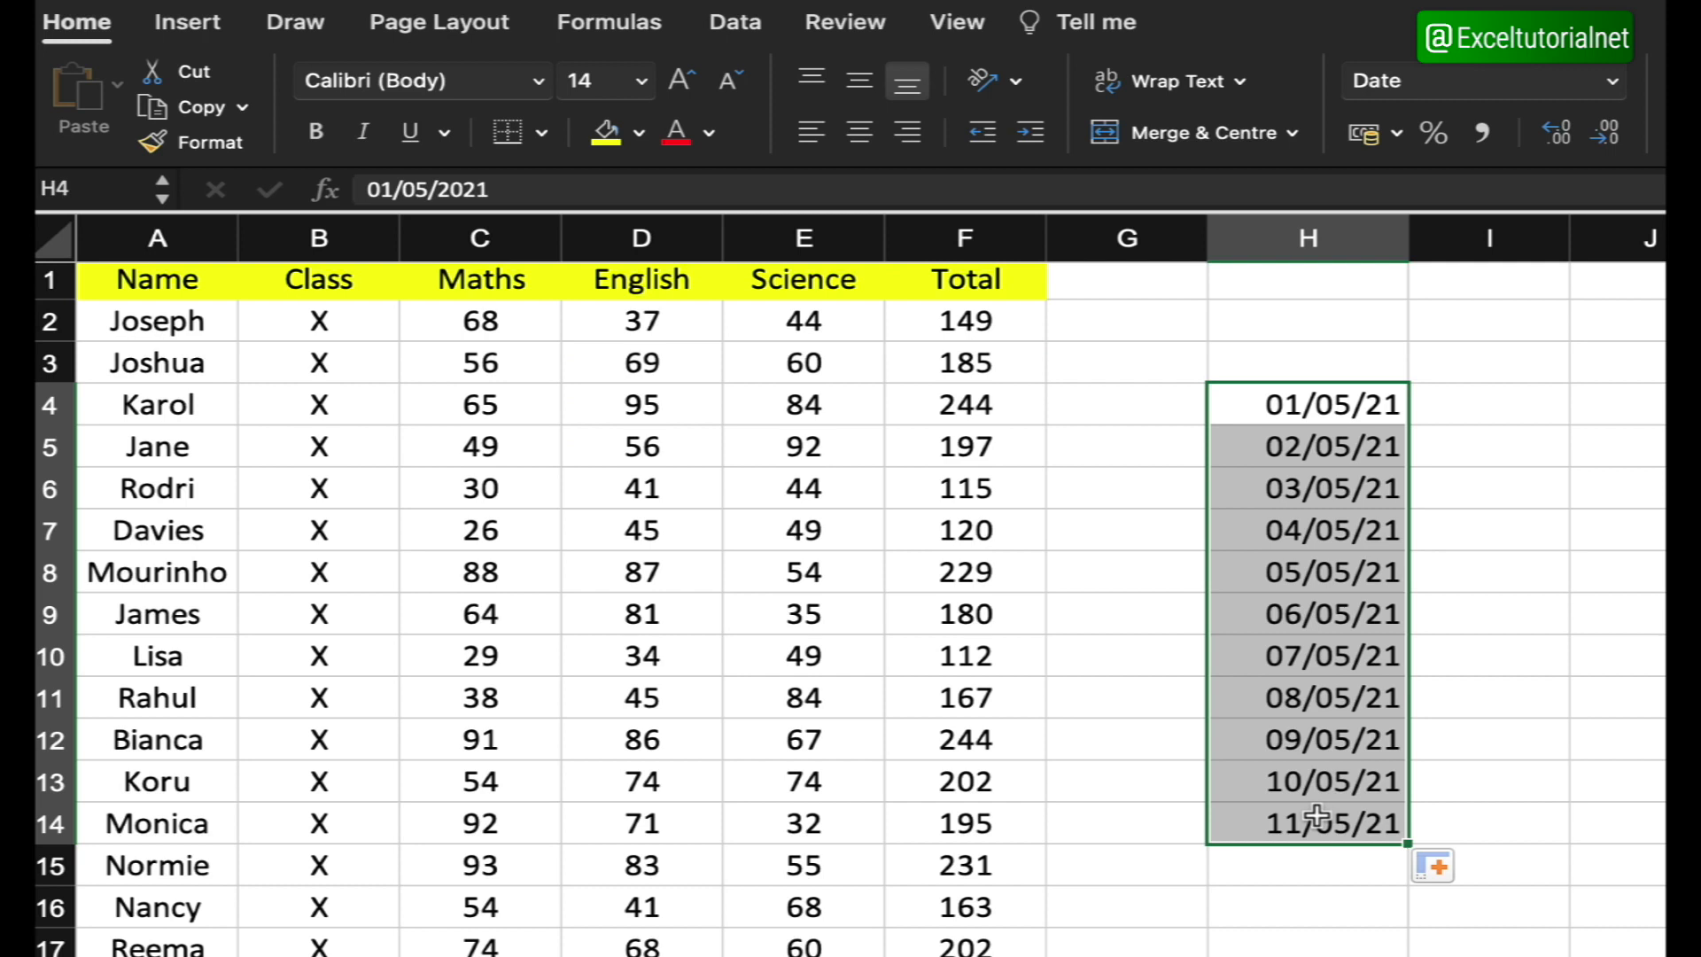
# Step: Start an OR formula in I4 with WEEKDAY(H4)=1 as its first condition
pyautogui.click(1480, 410)
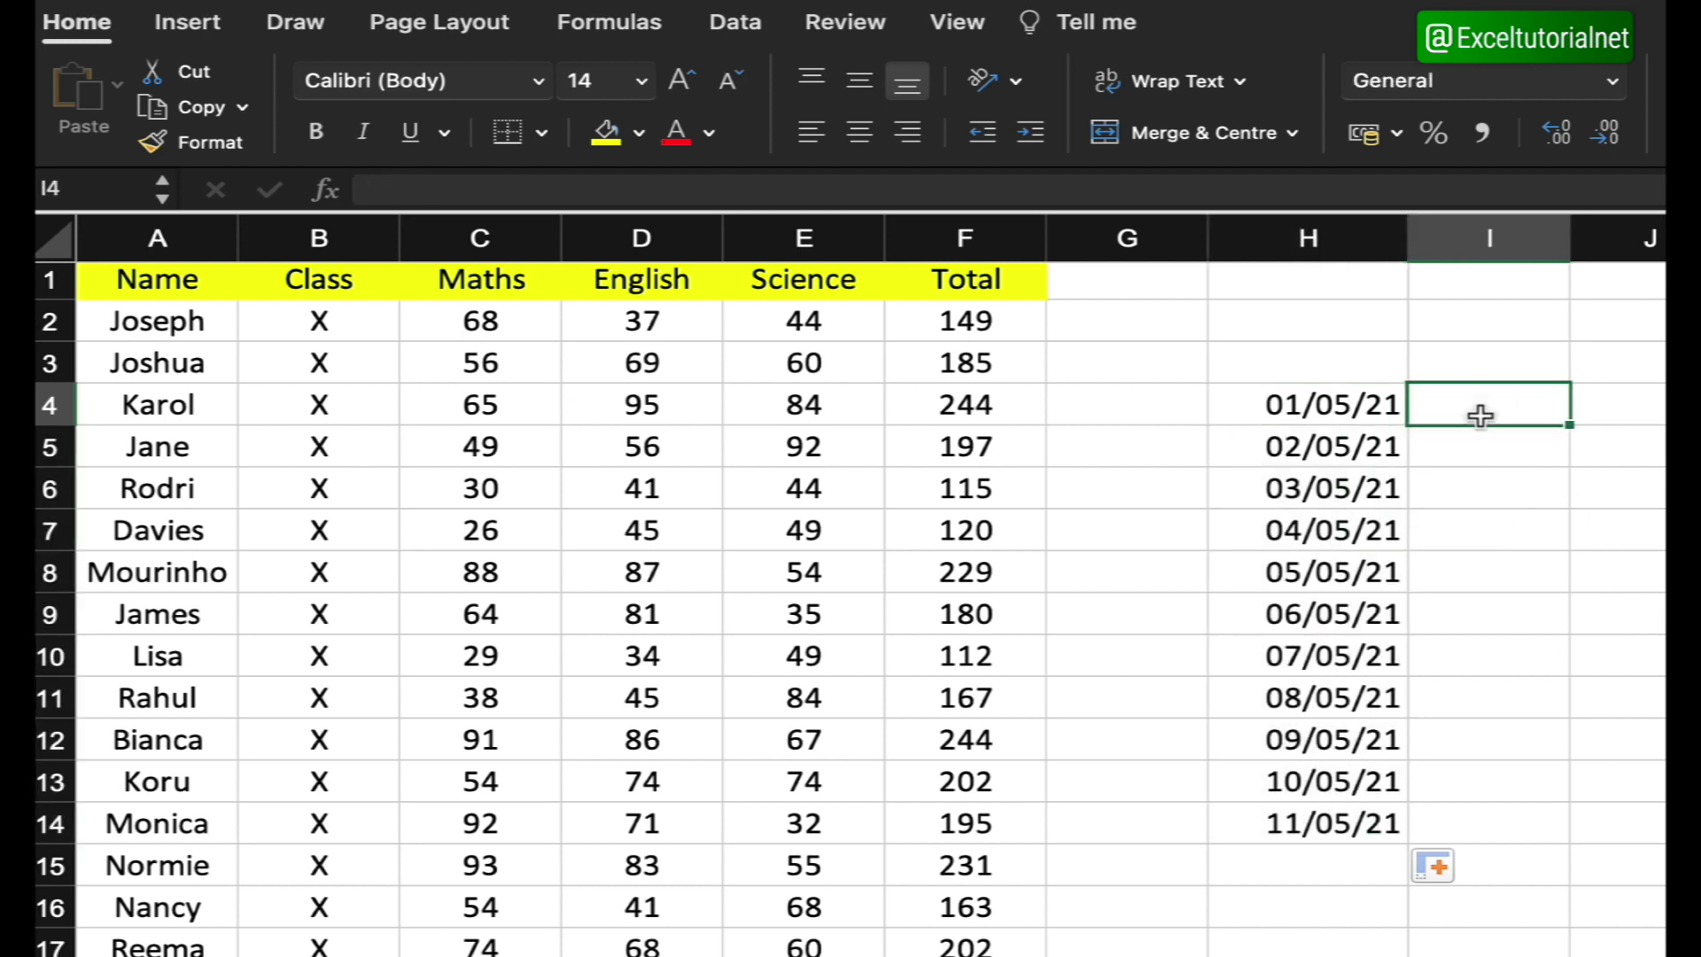
pyautogui.doubleClick(1481, 415)
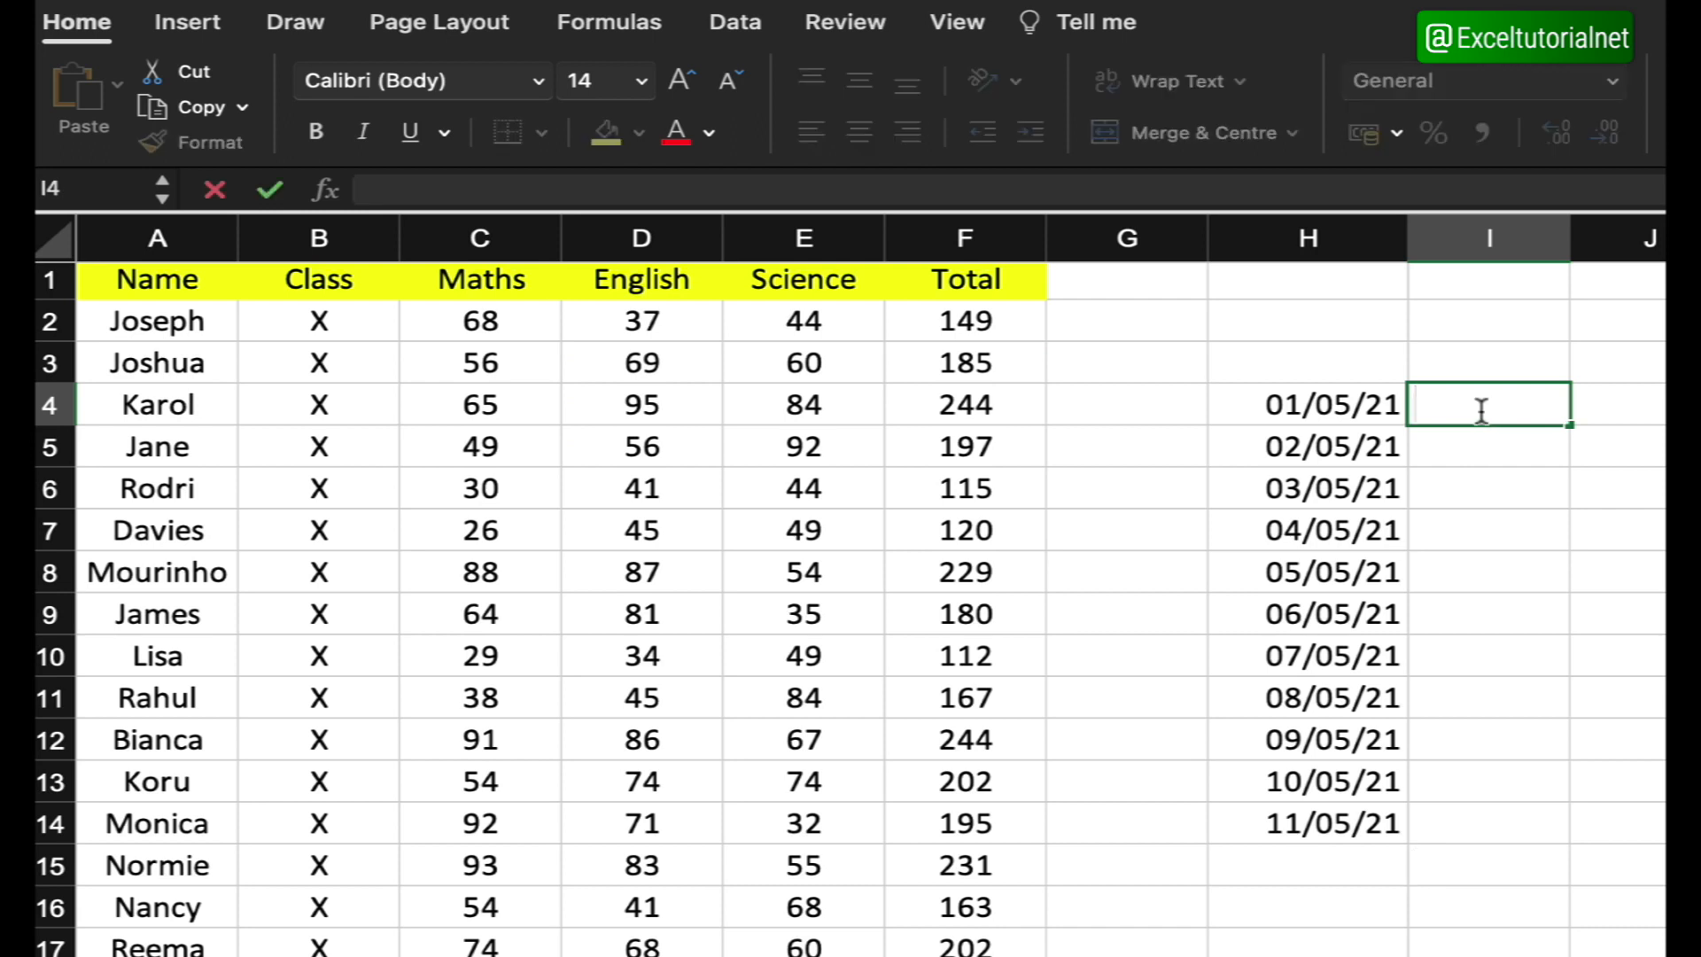
pyautogui.write('=')
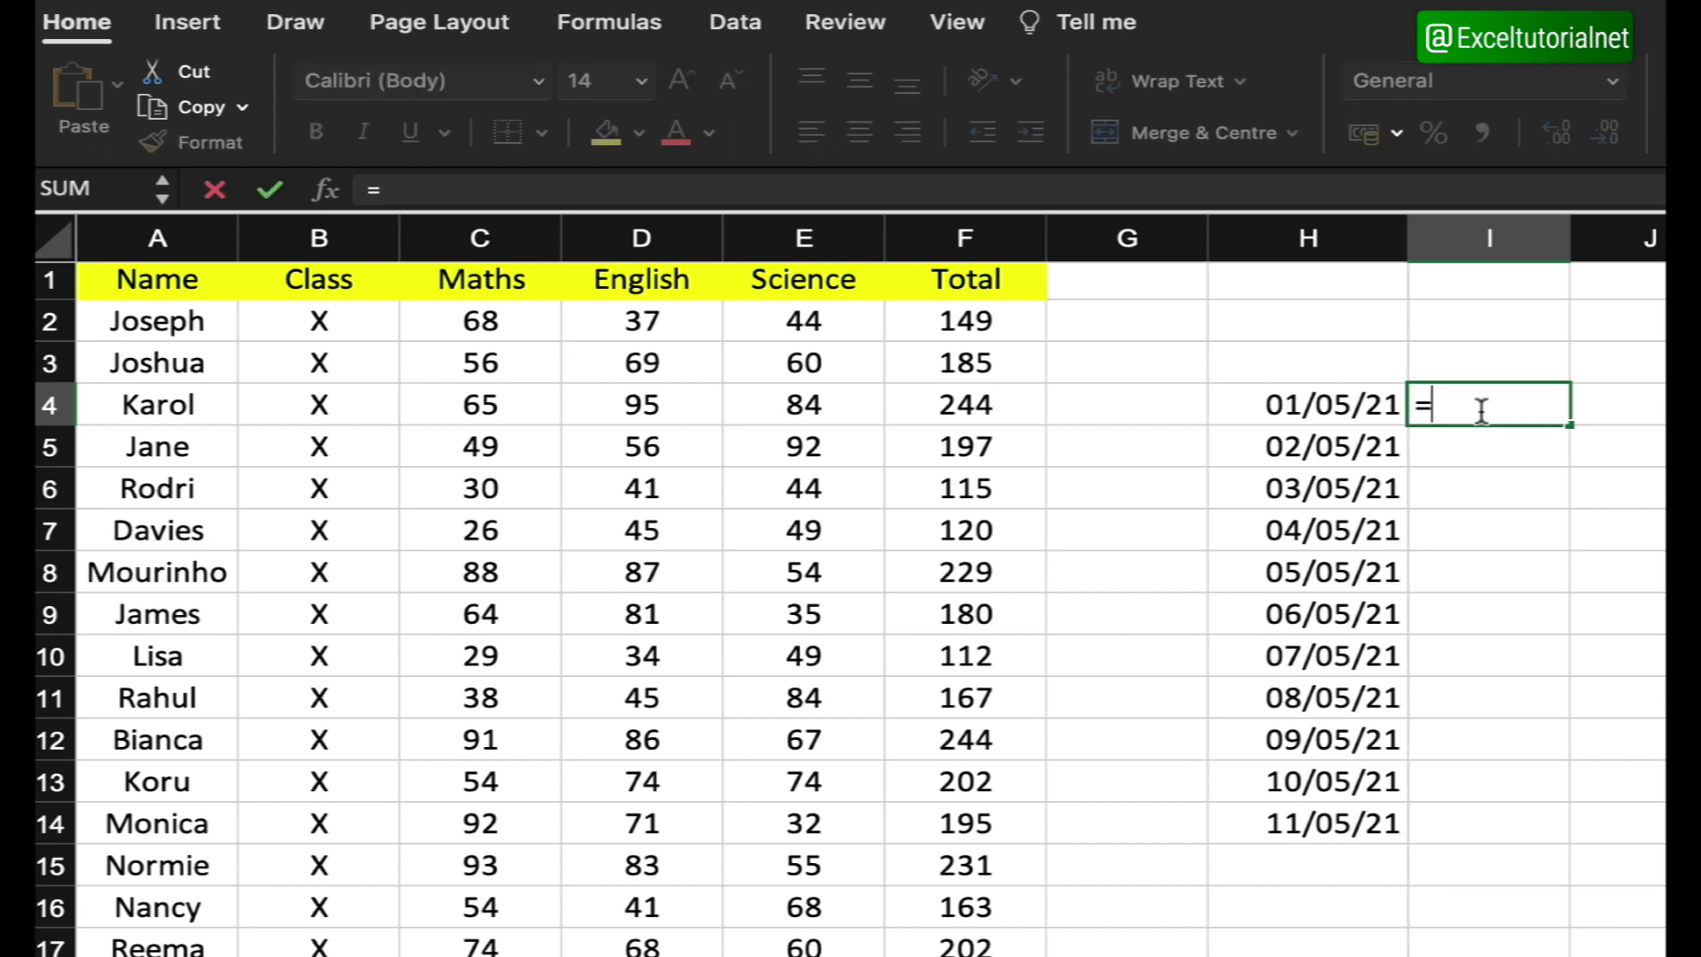
pyautogui.write('OR')
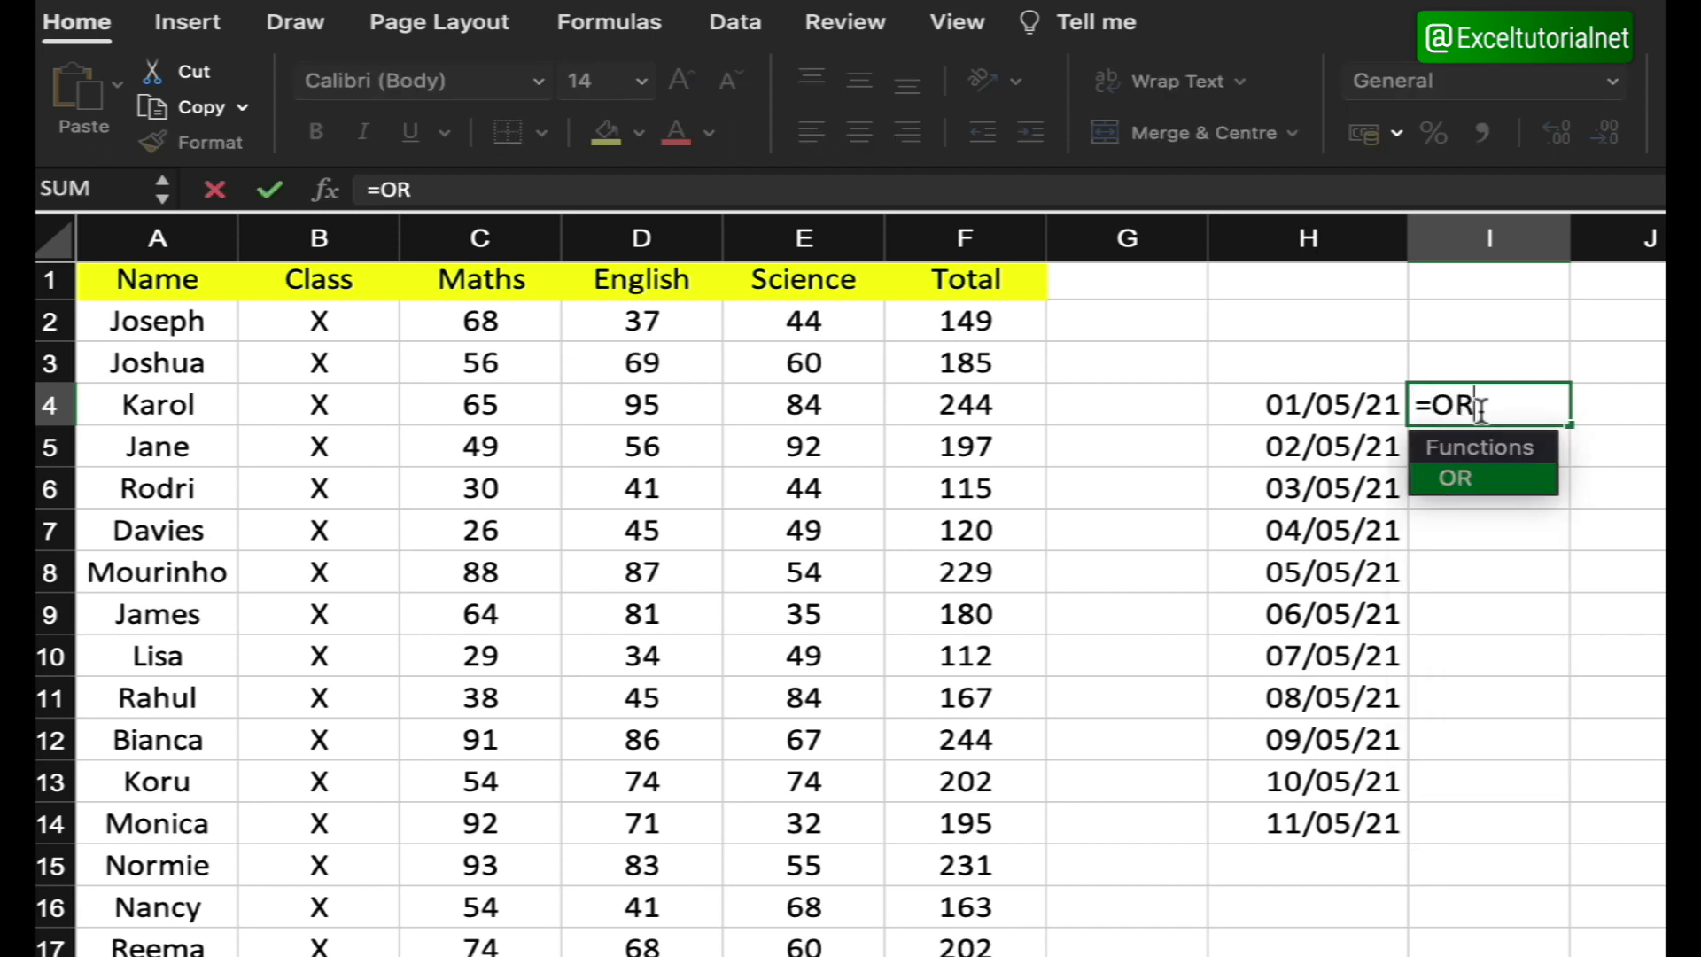
pyautogui.write('(')
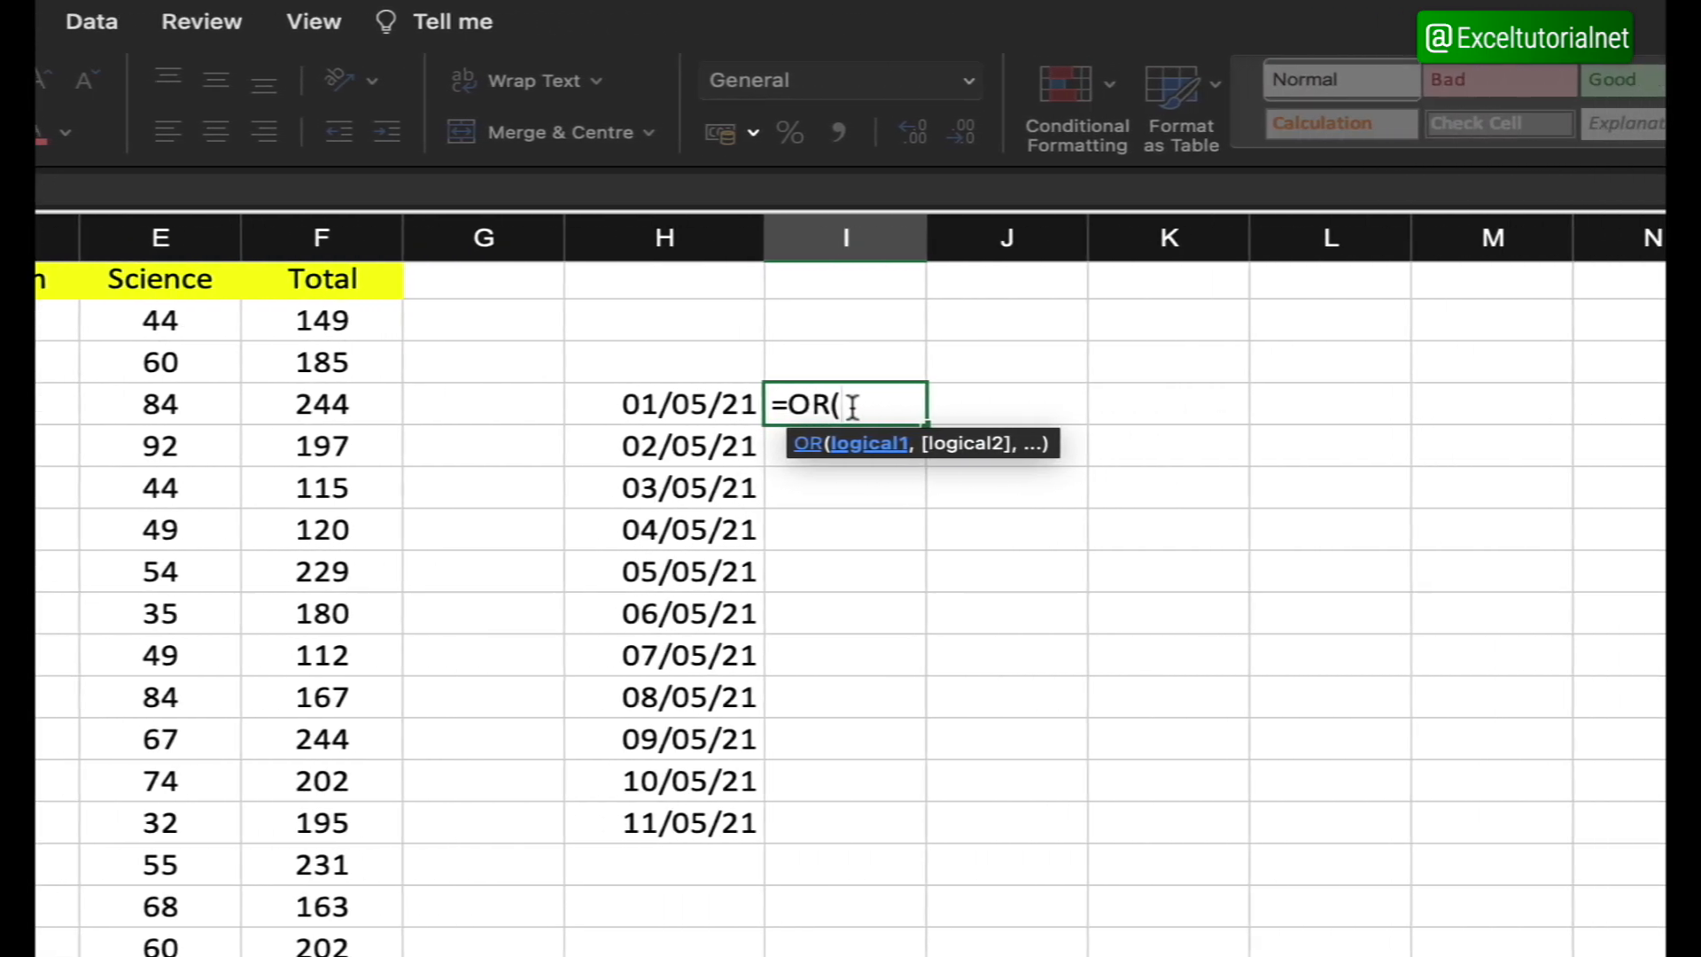
pyautogui.write('WEEK')
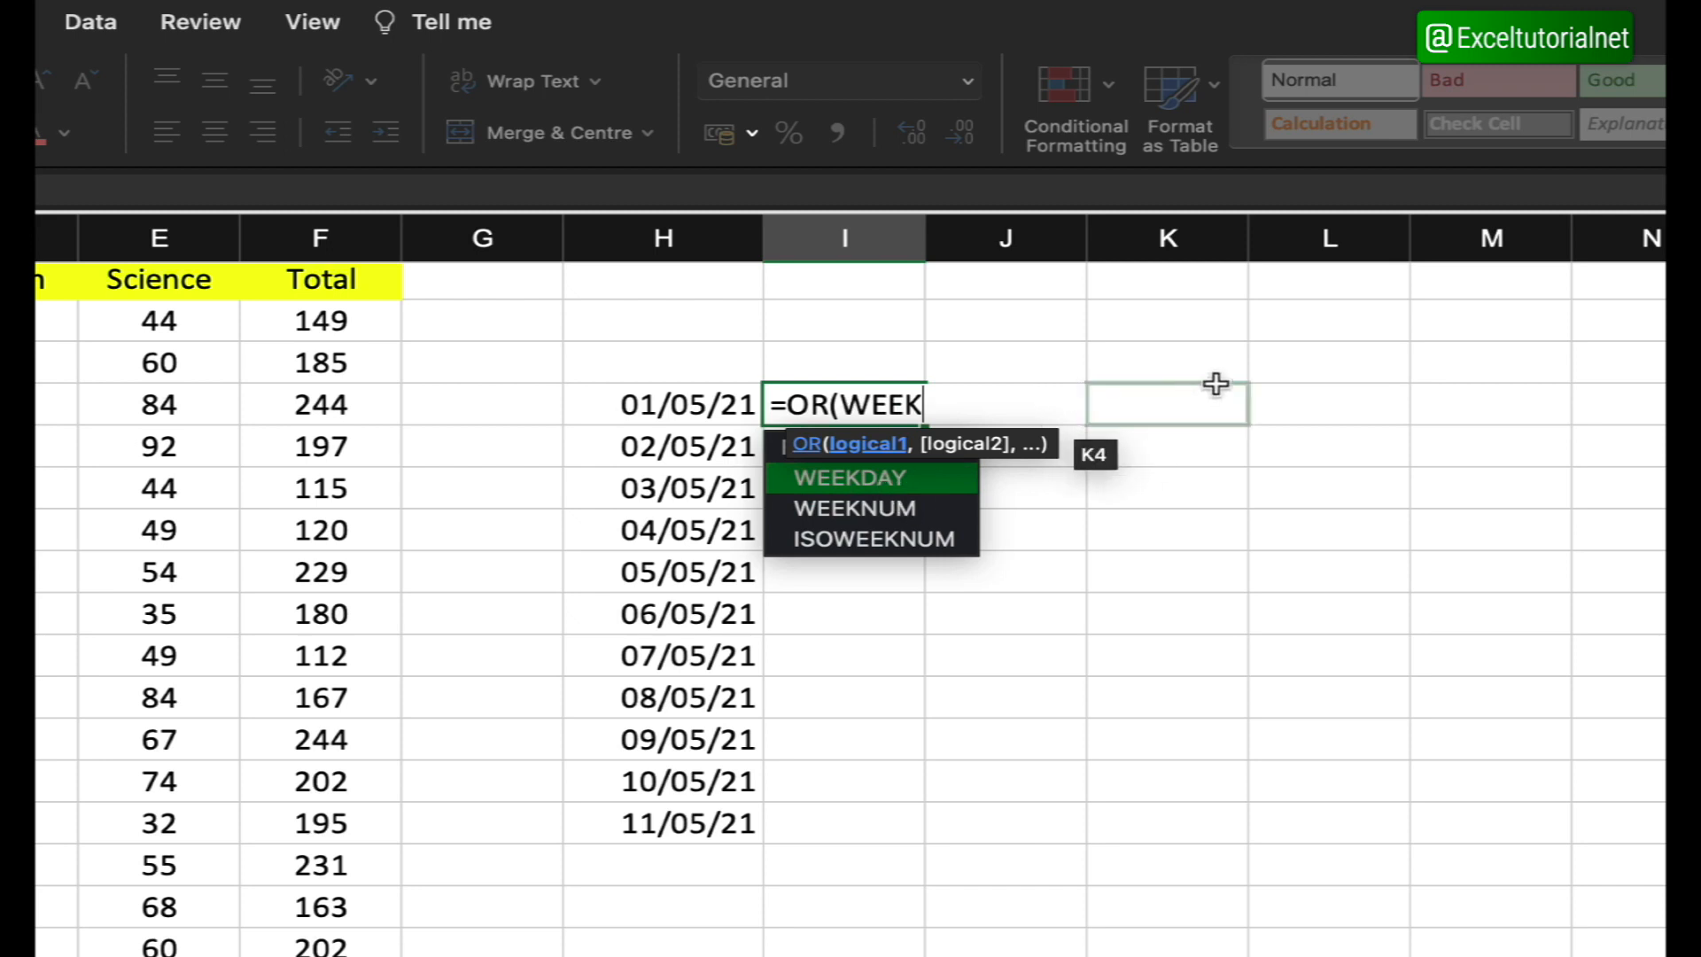
pyautogui.press('Tab')
pyautogui.click(650, 405)
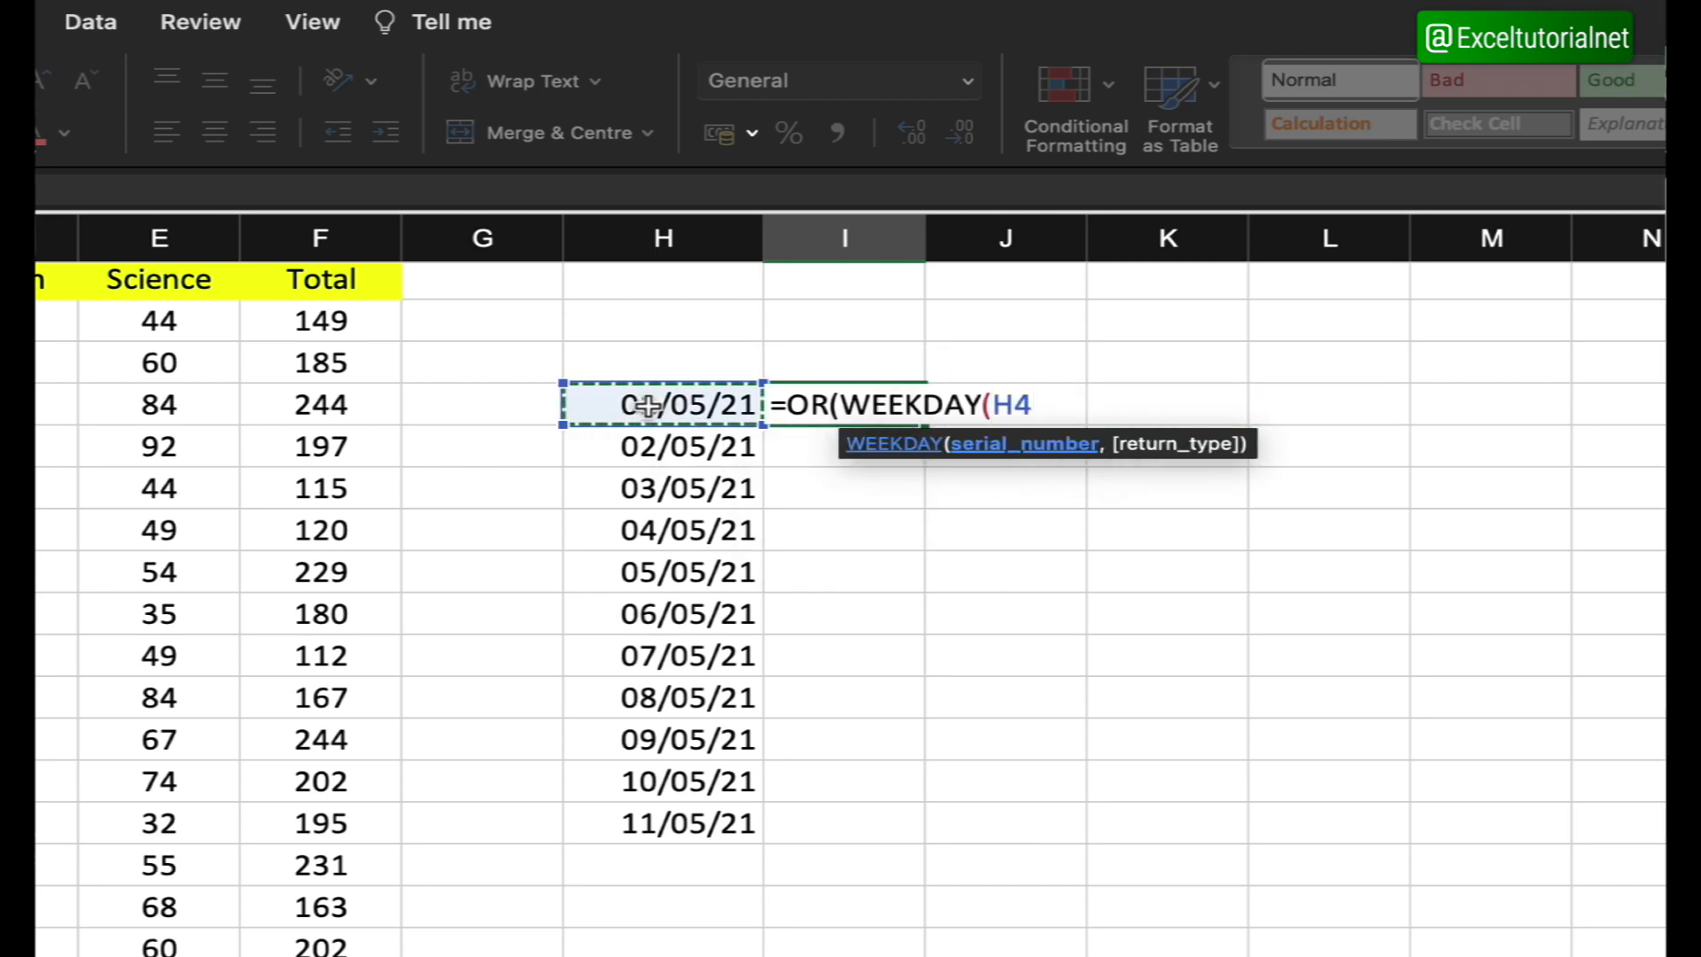
pyautogui.write(')')
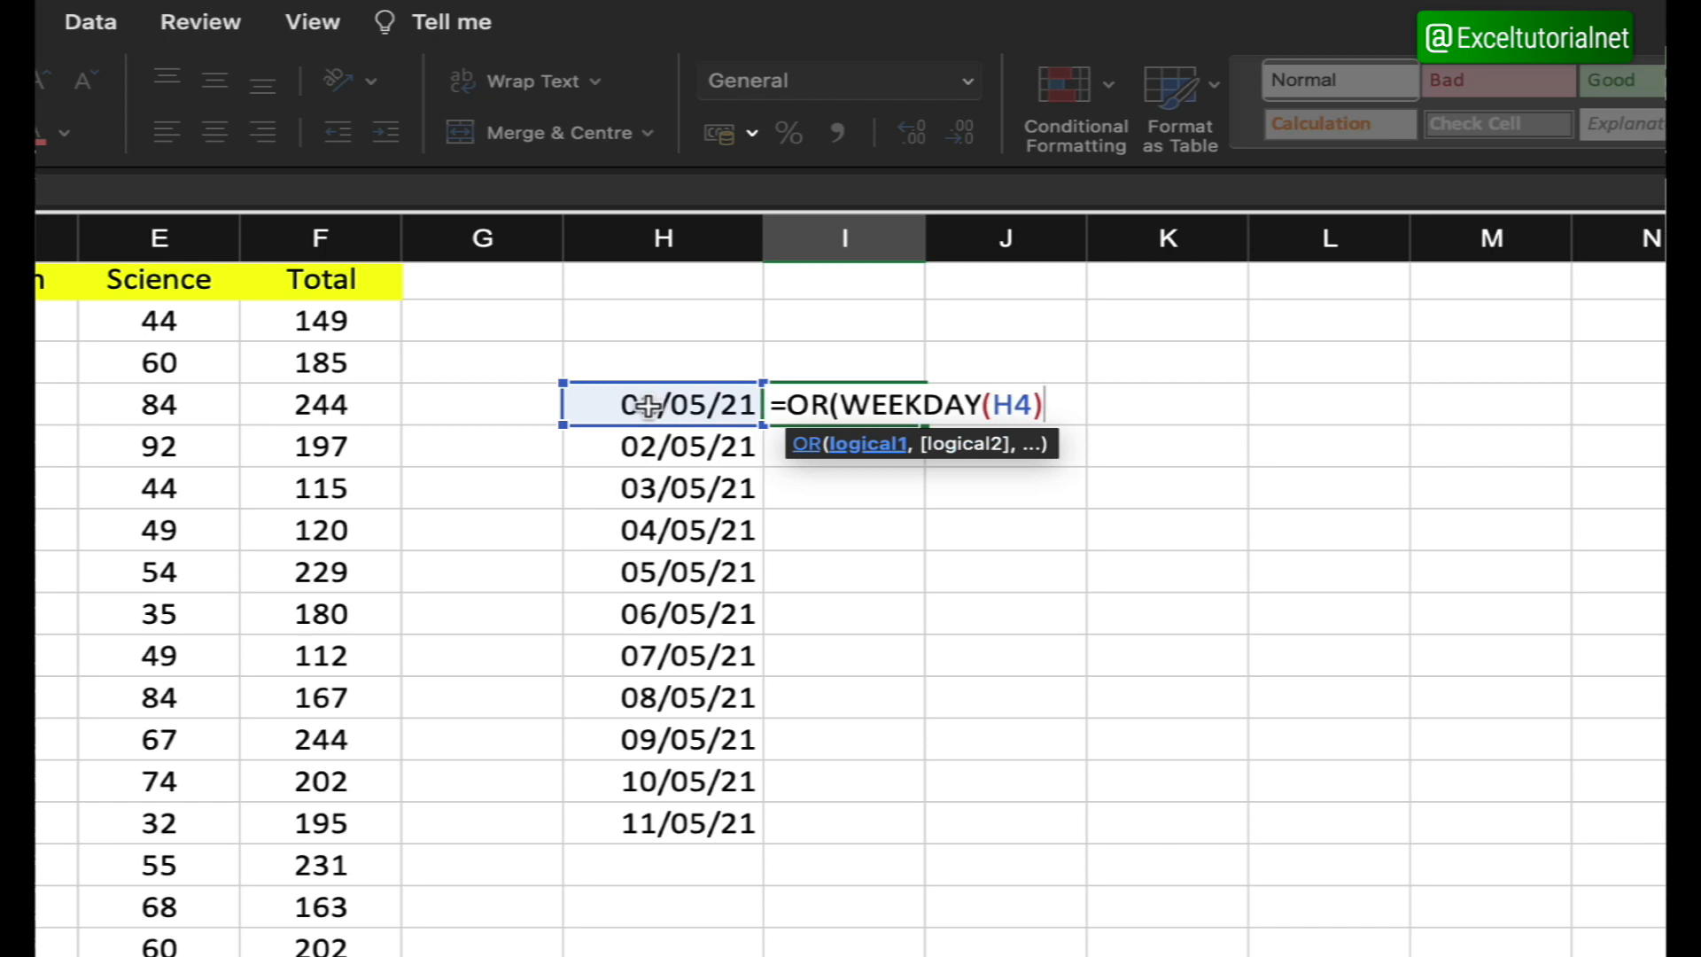
pyautogui.write('=1')
pyautogui.write(',')
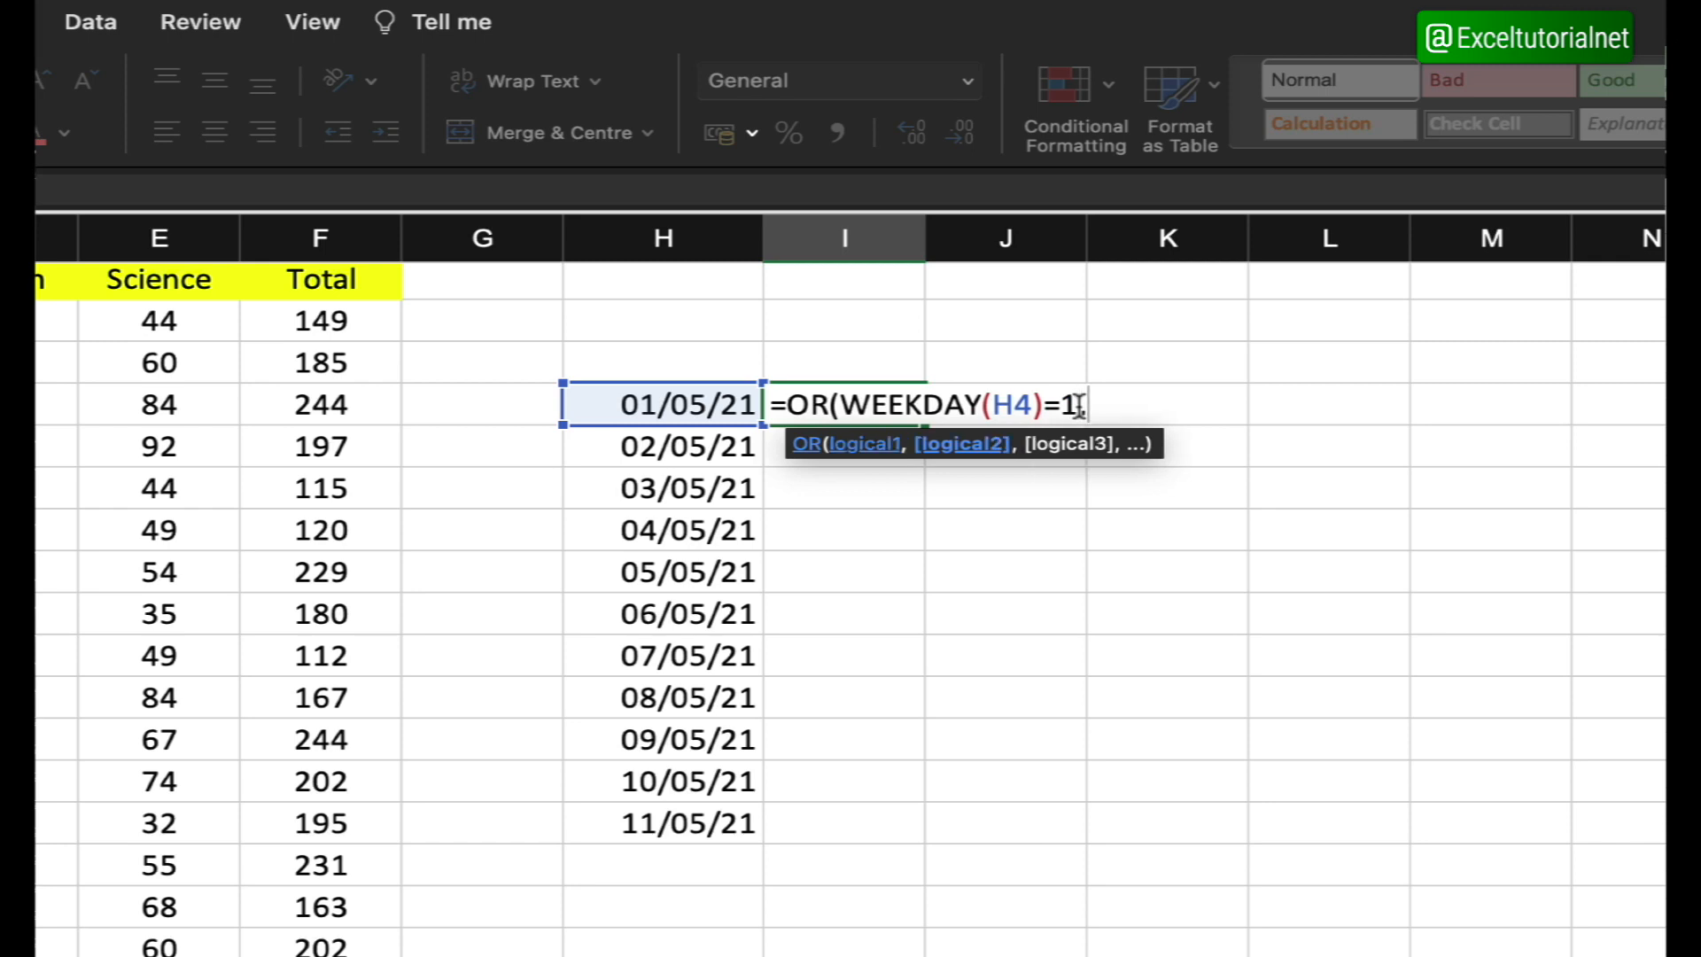
# Step: Add WEEKDAY(H4)=7 as the second OR condition and enter the formula in I4
pyautogui.write('WEE')
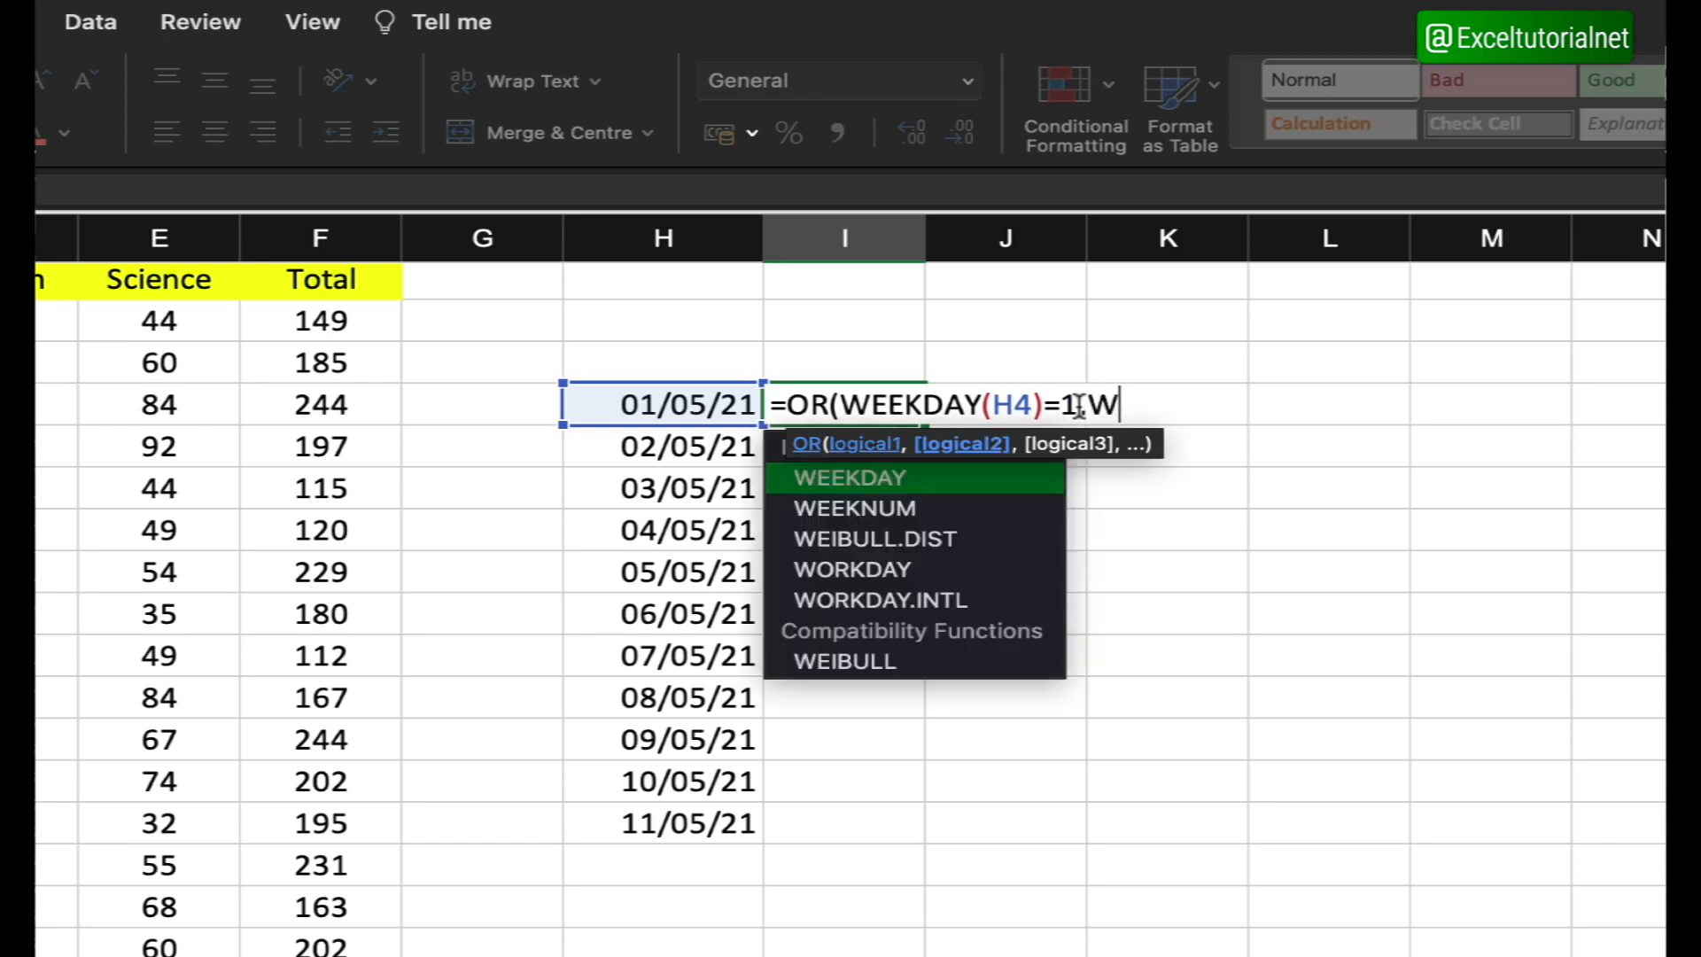
pyautogui.press('Tab')
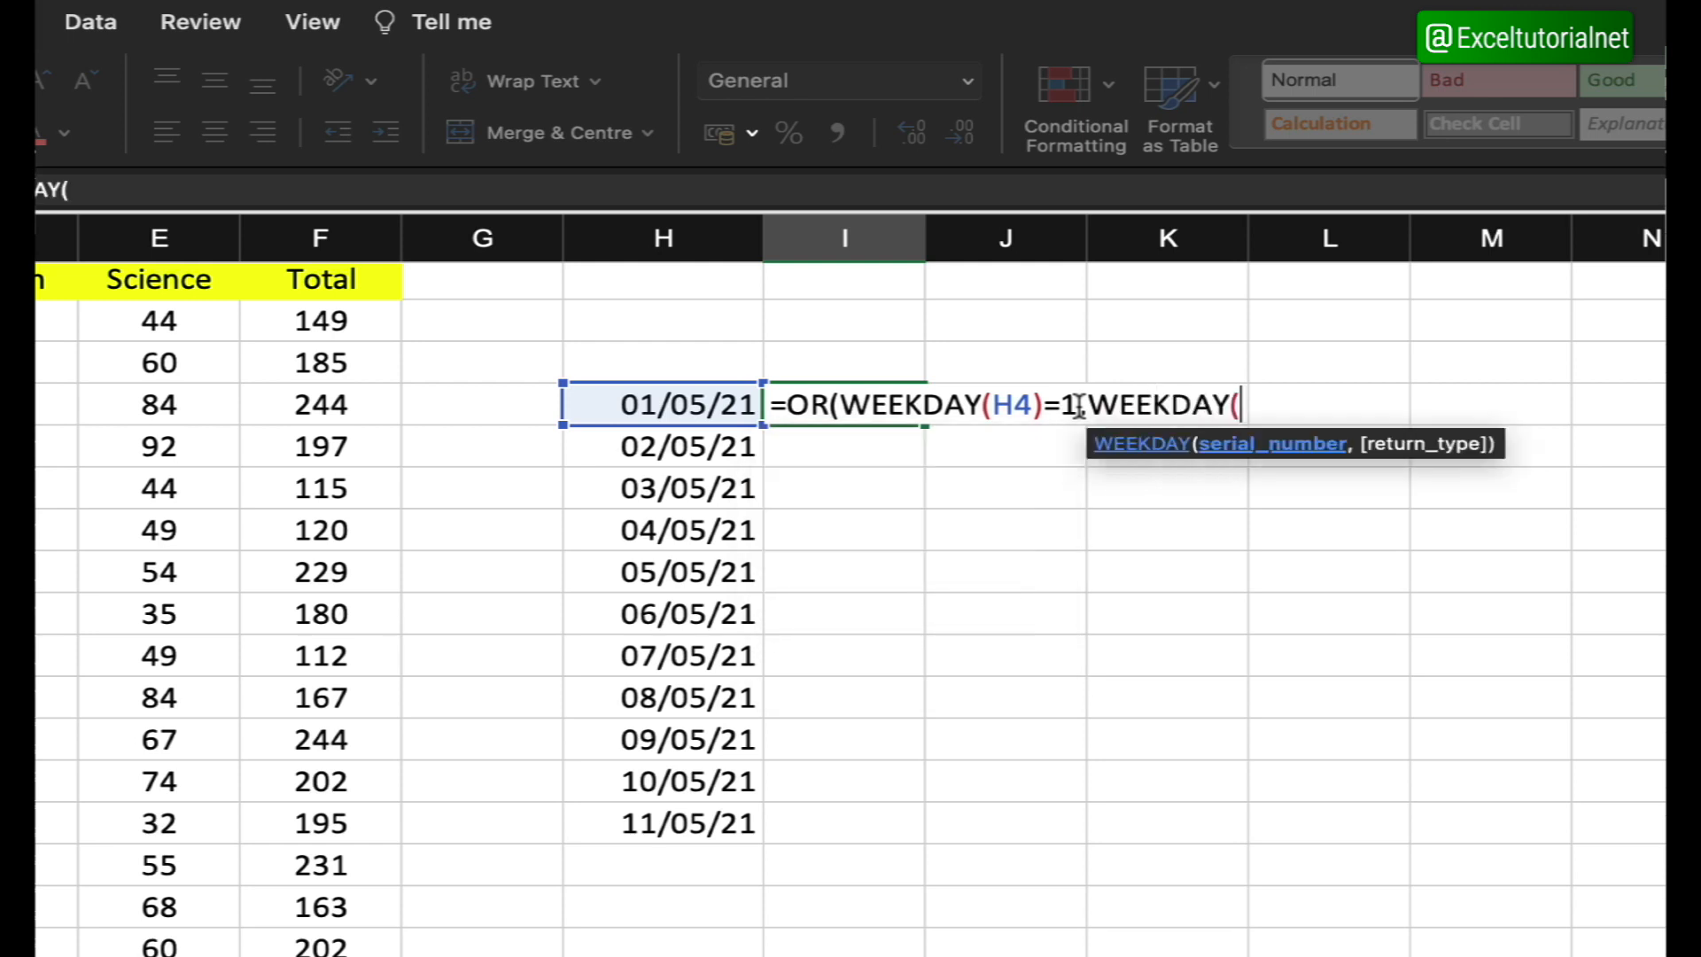
pyautogui.click(677, 408)
pyautogui.write(')=')
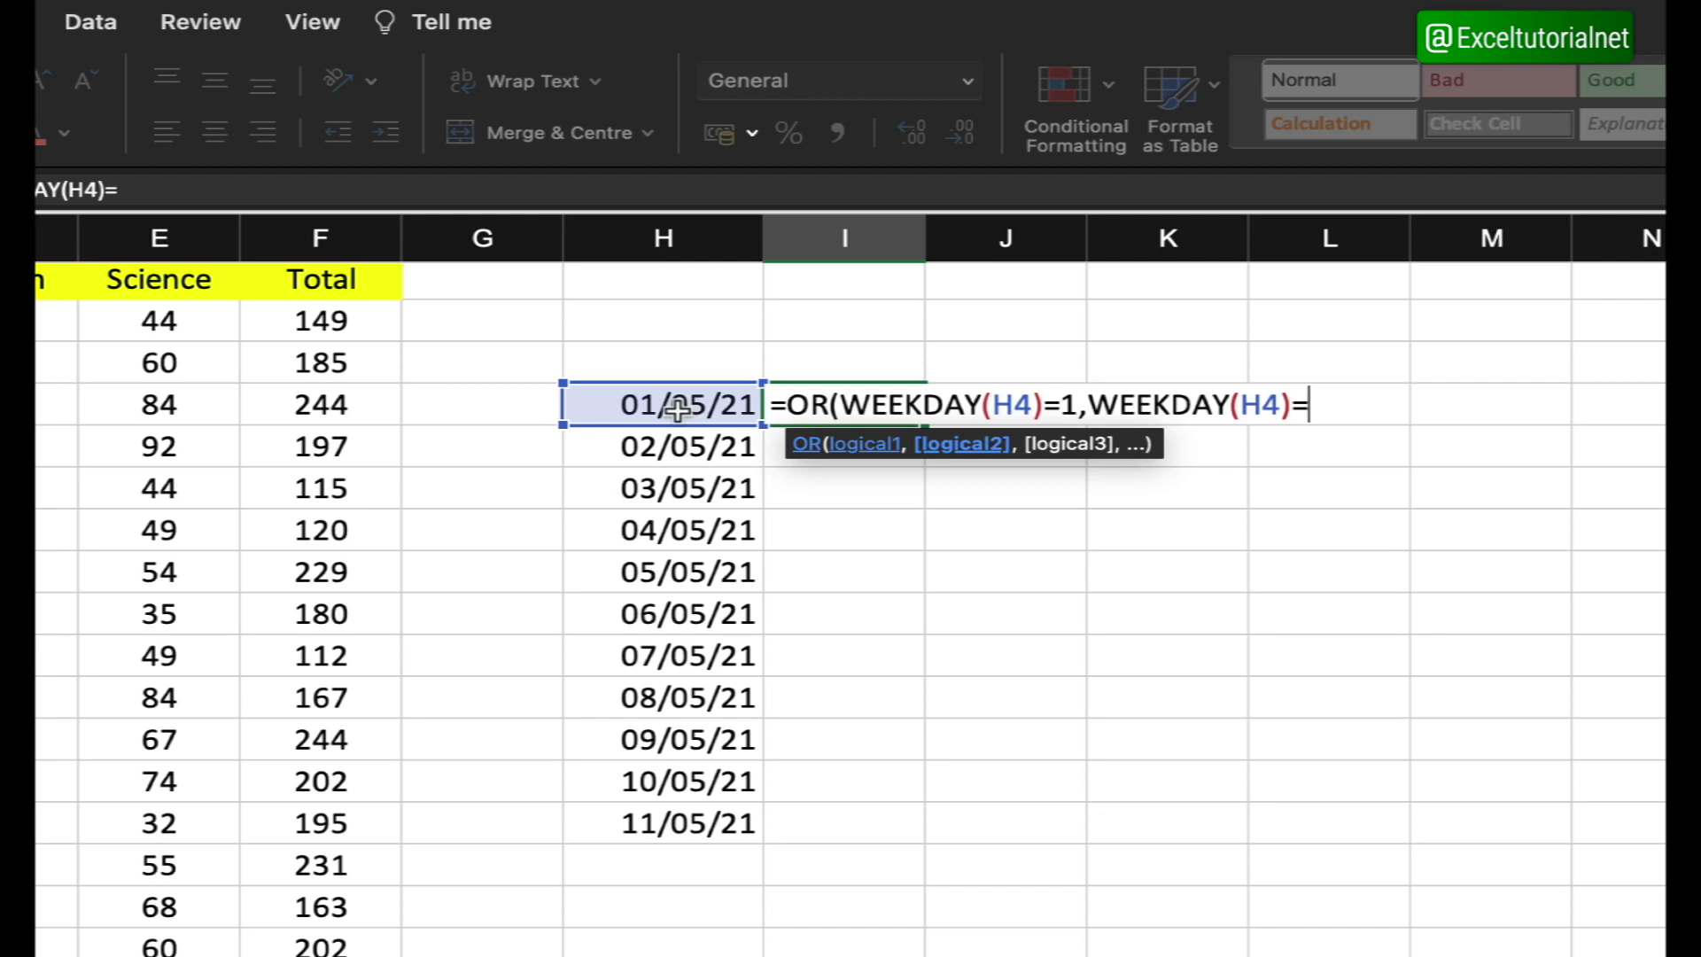
pyautogui.write('7')
pyautogui.write(')')
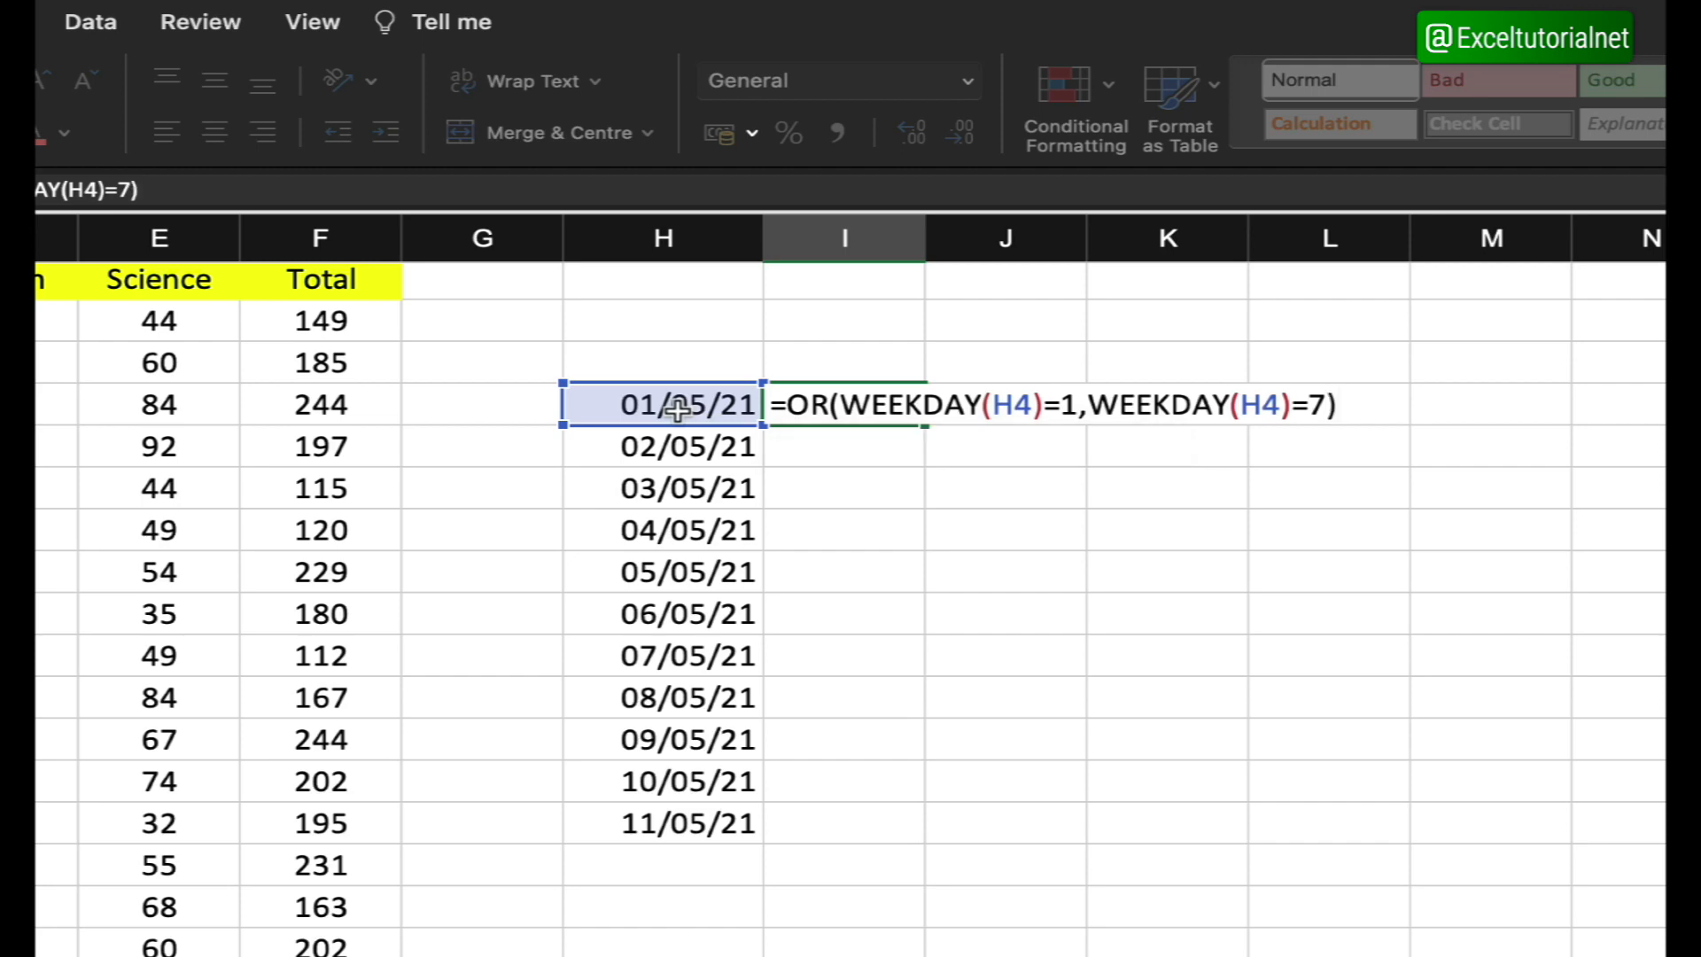
pyautogui.press('Return')
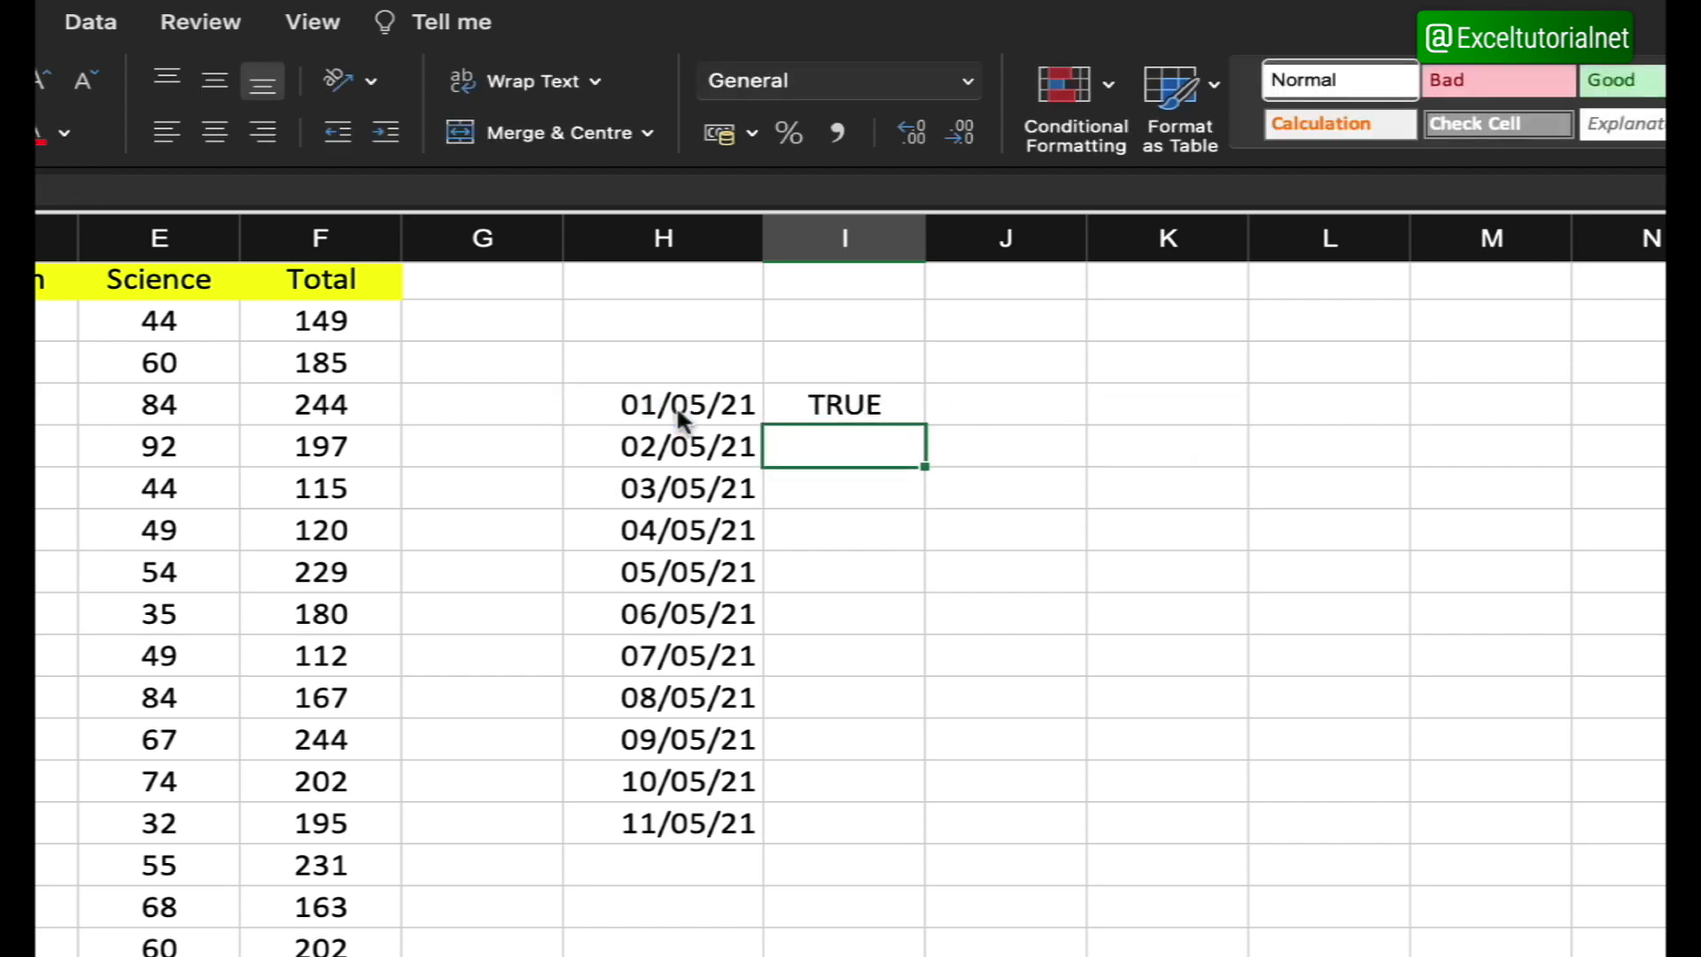
# Step: Fill the weekend test from I4 down to I14 and check the results against the dates
pyautogui.click(842, 394)
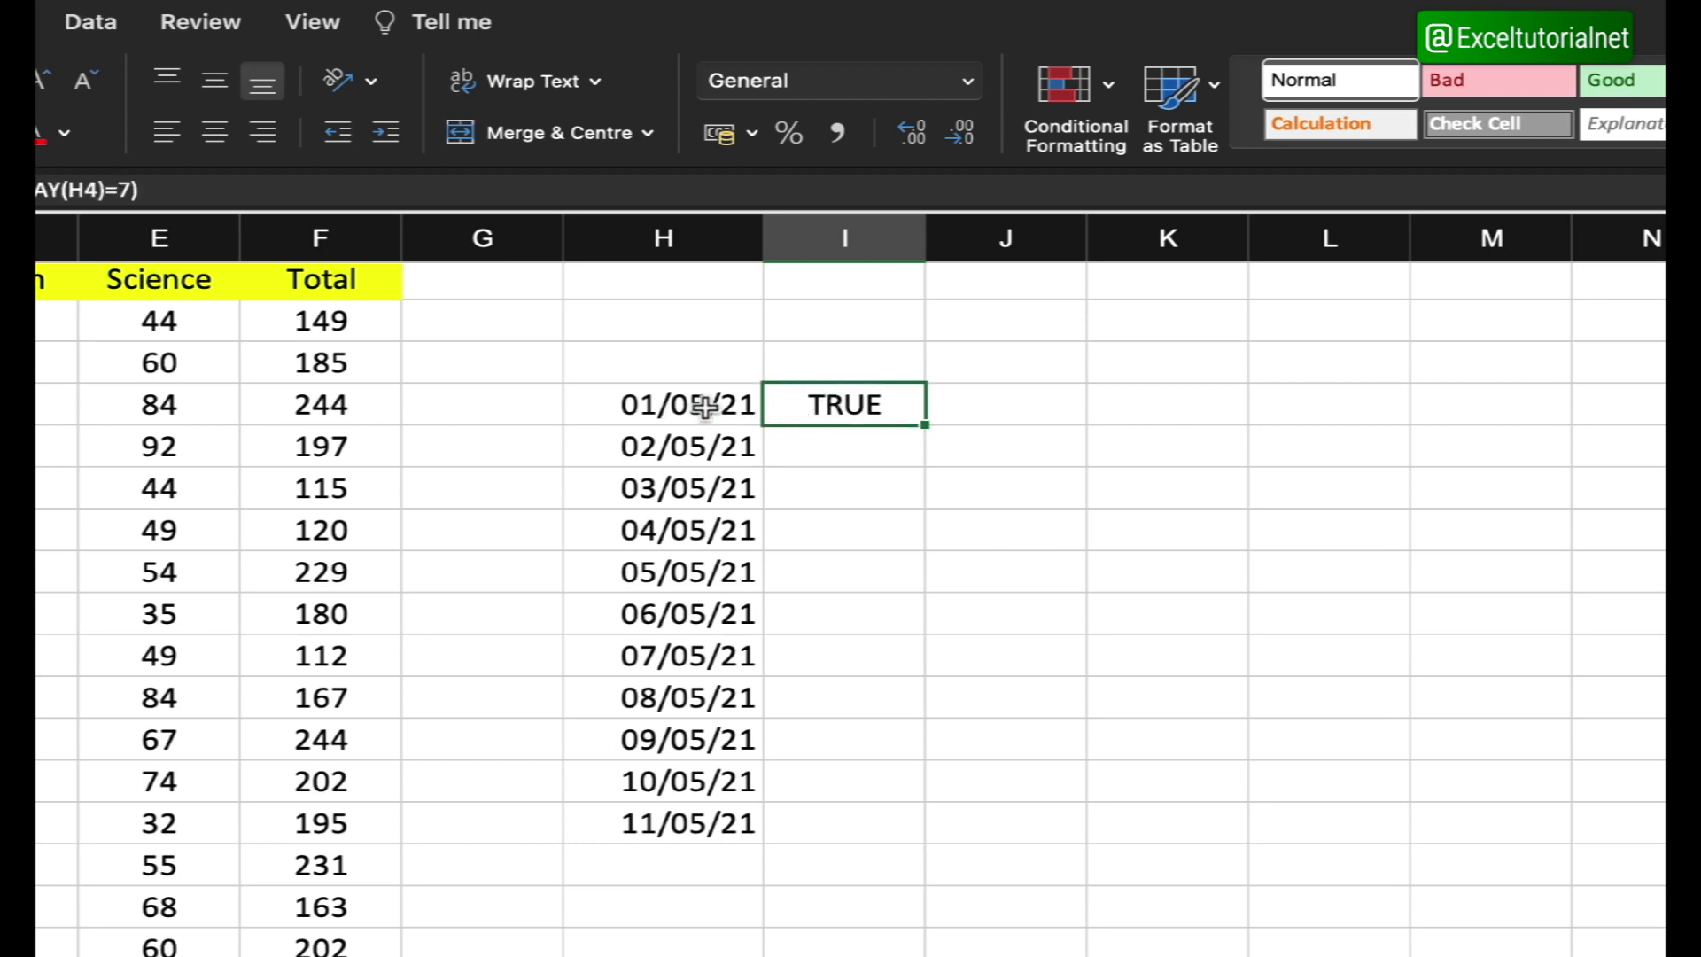
pyautogui.doubleClick(927, 427)
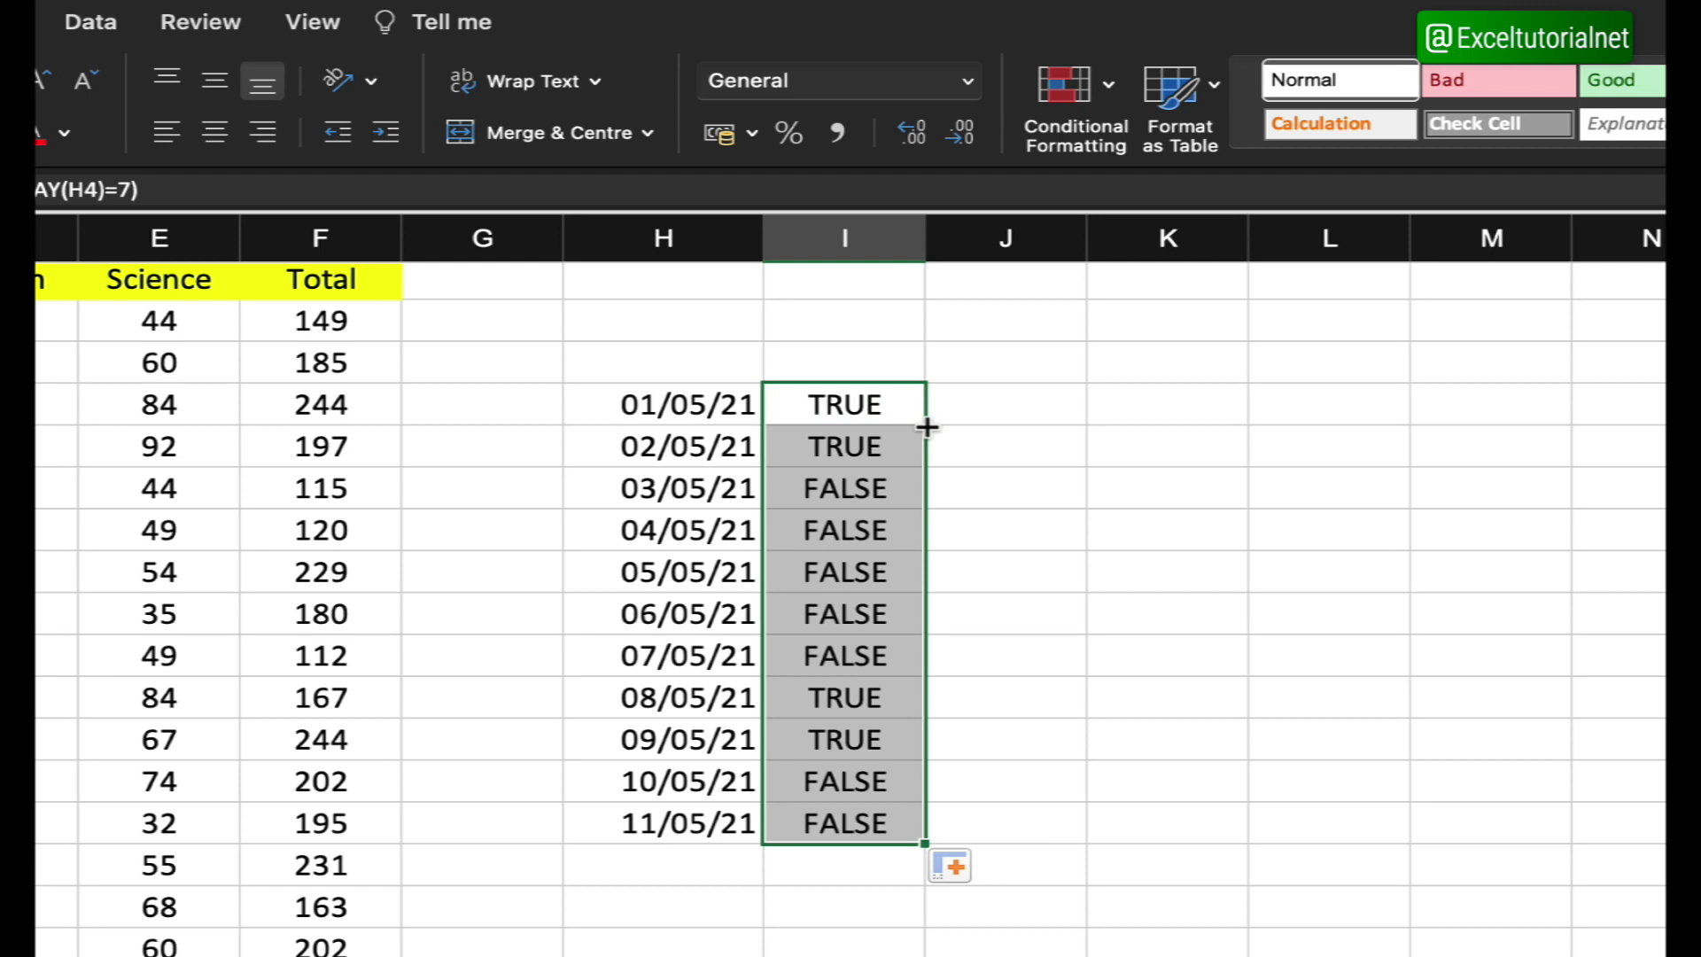
pyautogui.click(858, 471)
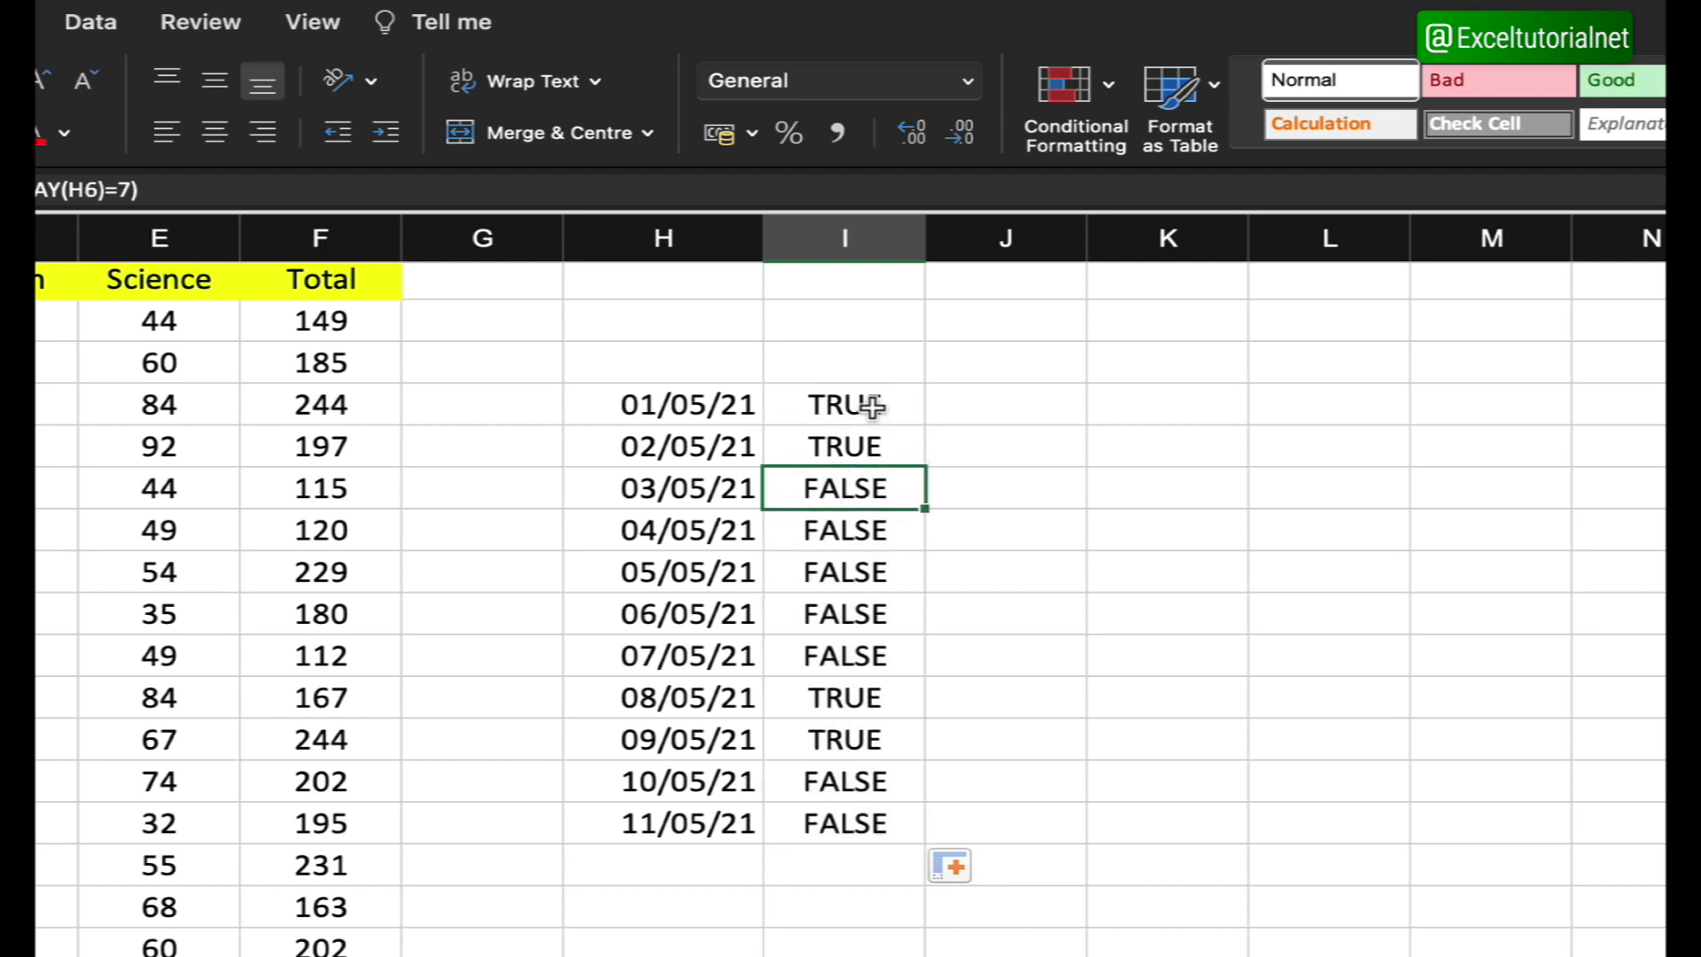
pyautogui.moveTo(873, 402); pyautogui.dragTo(865, 444)
pyautogui.moveTo(865, 688); pyautogui.dragTo(880, 753)
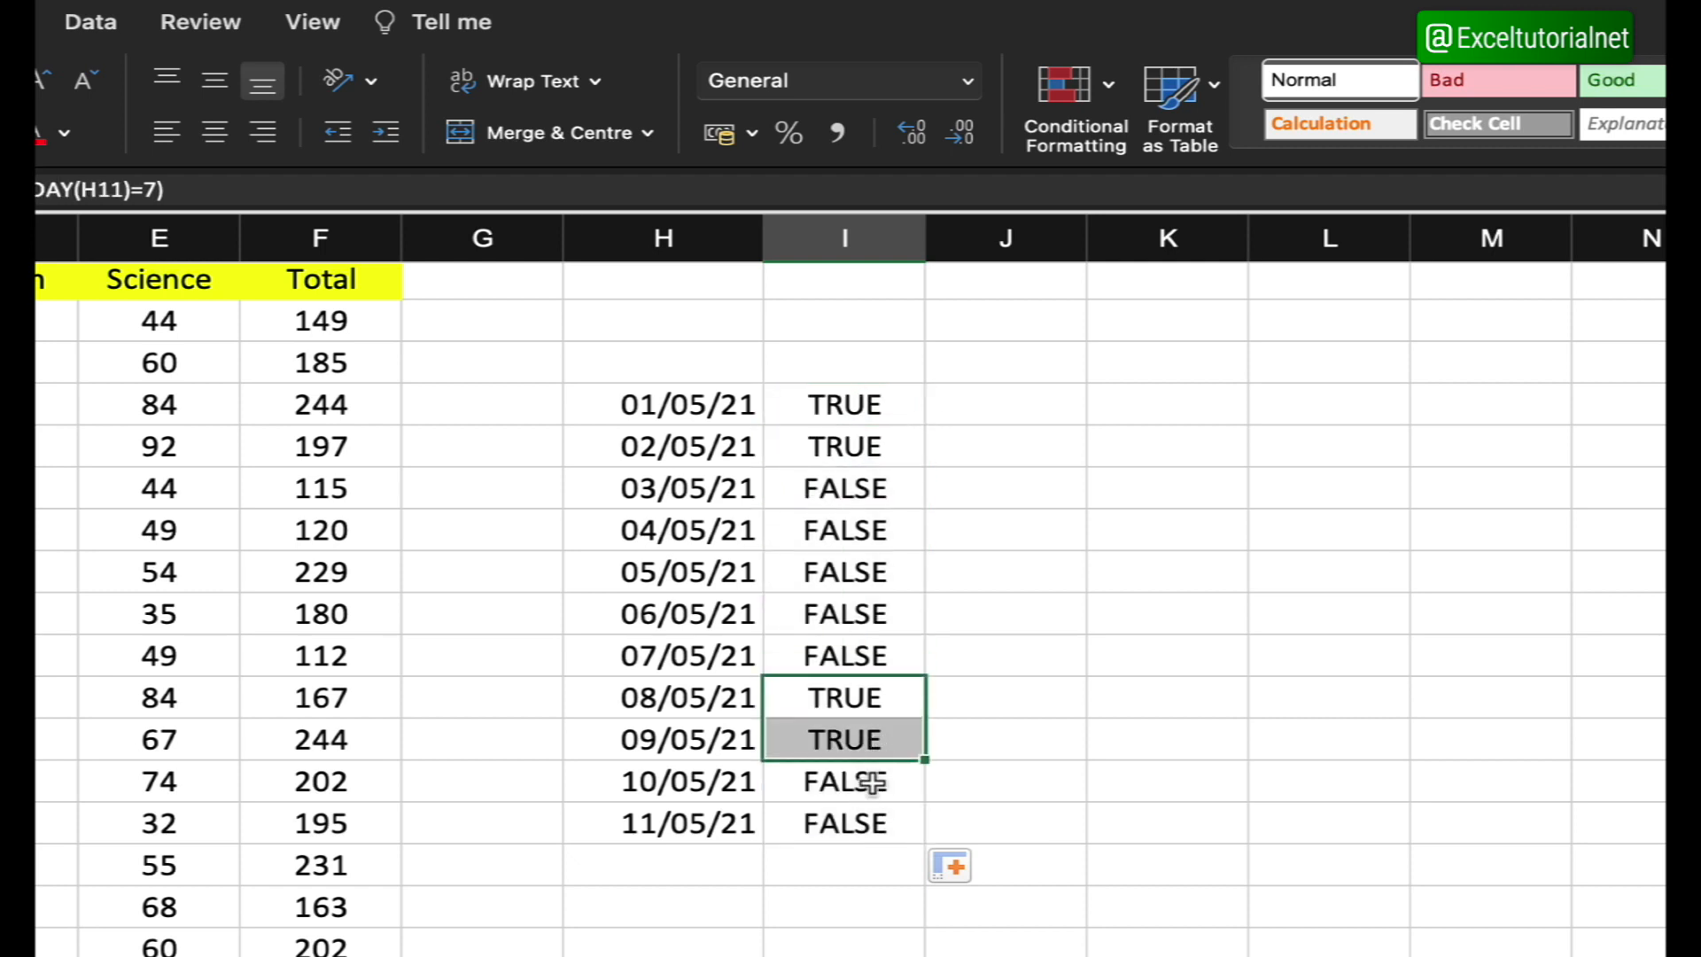
pyautogui.click(868, 447)
pyautogui.click(823, 396)
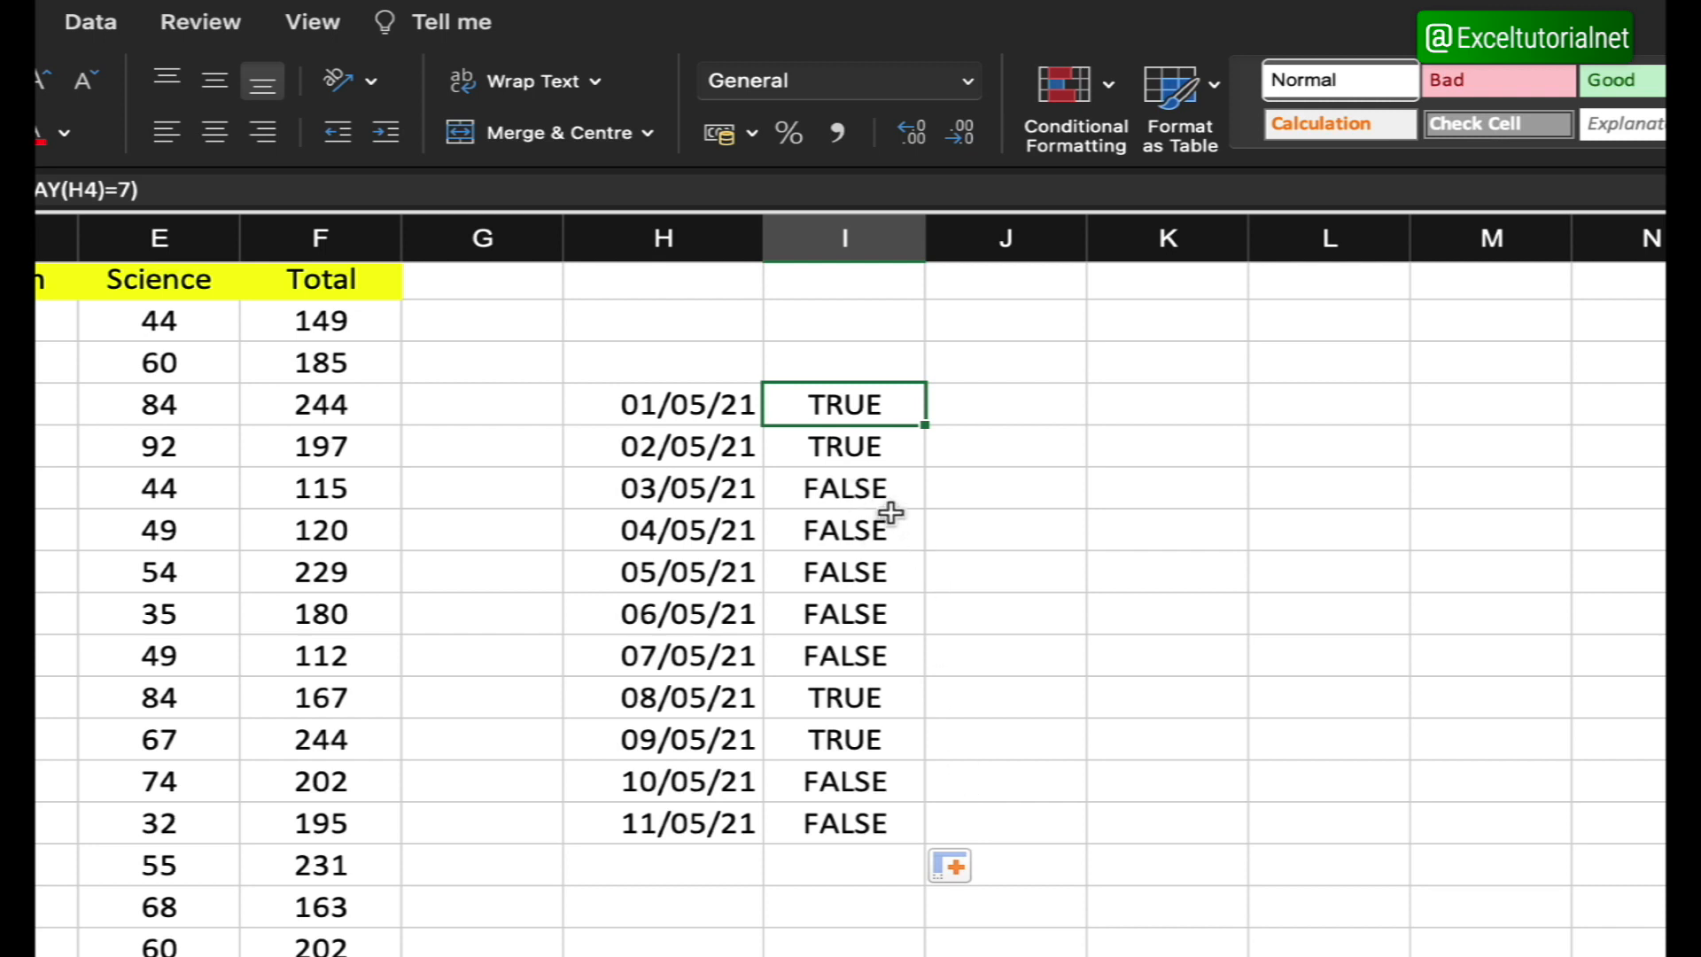
# Step: Wrap the OR test in I4 in an IF that returns "Holiday" when true and an empty string otherwise
pyautogui.doubleClick(846, 405)
pyautogui.click(780, 405)
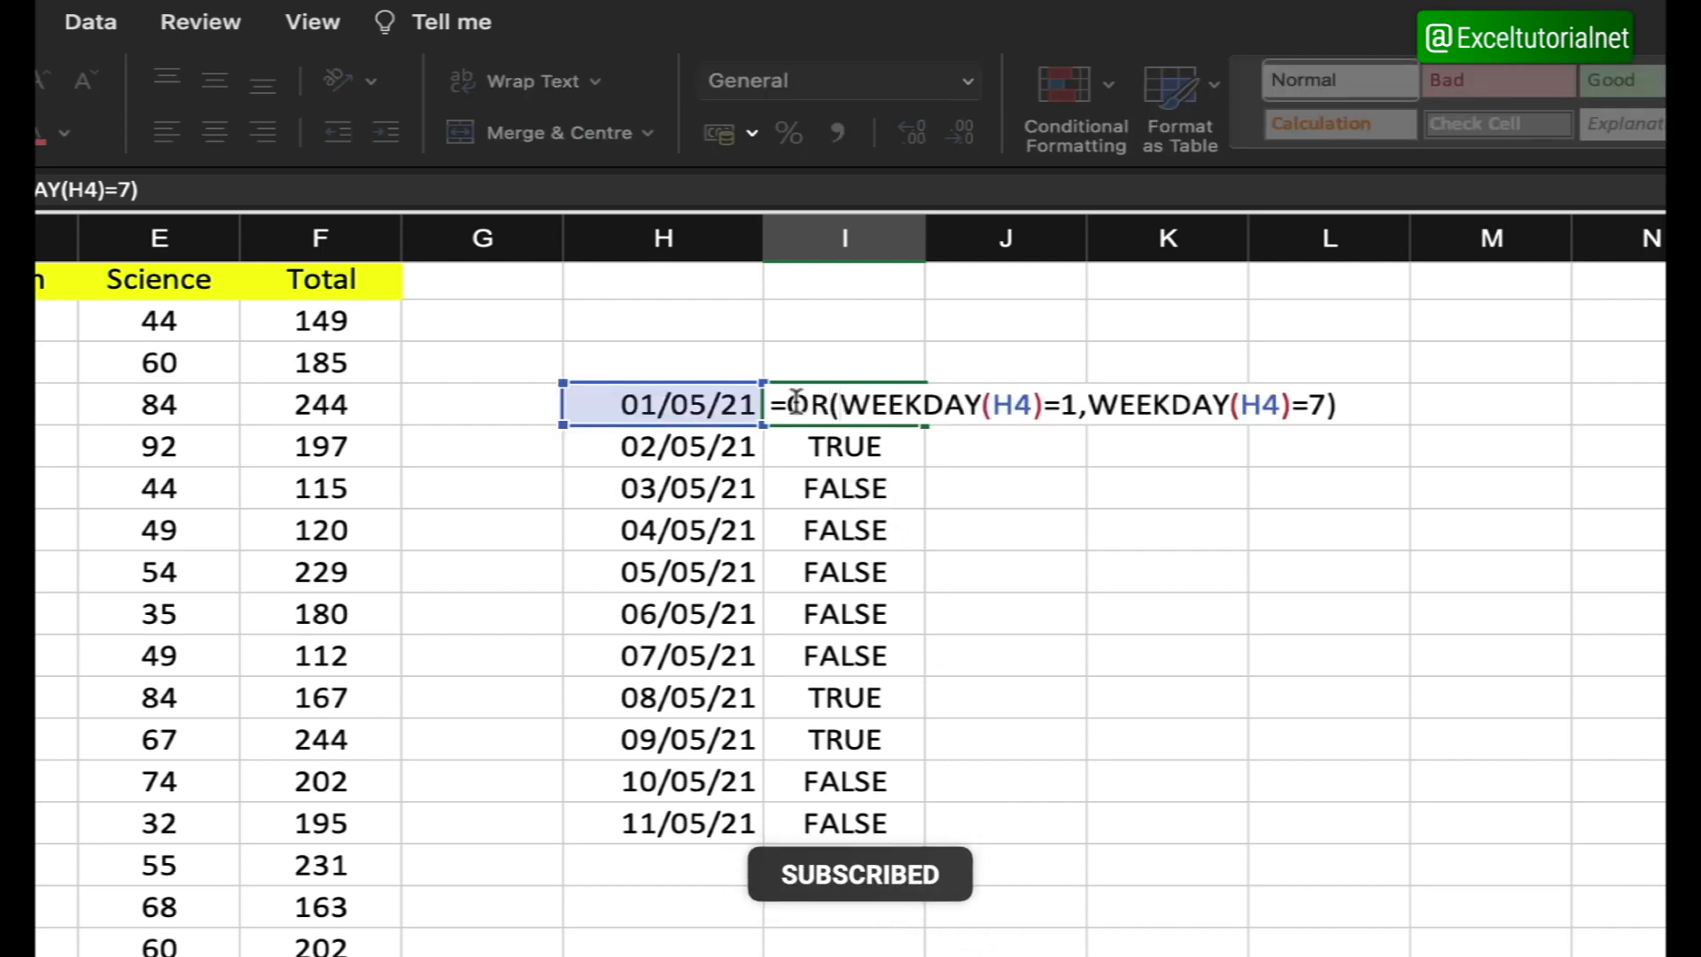
pyautogui.write('IF(')
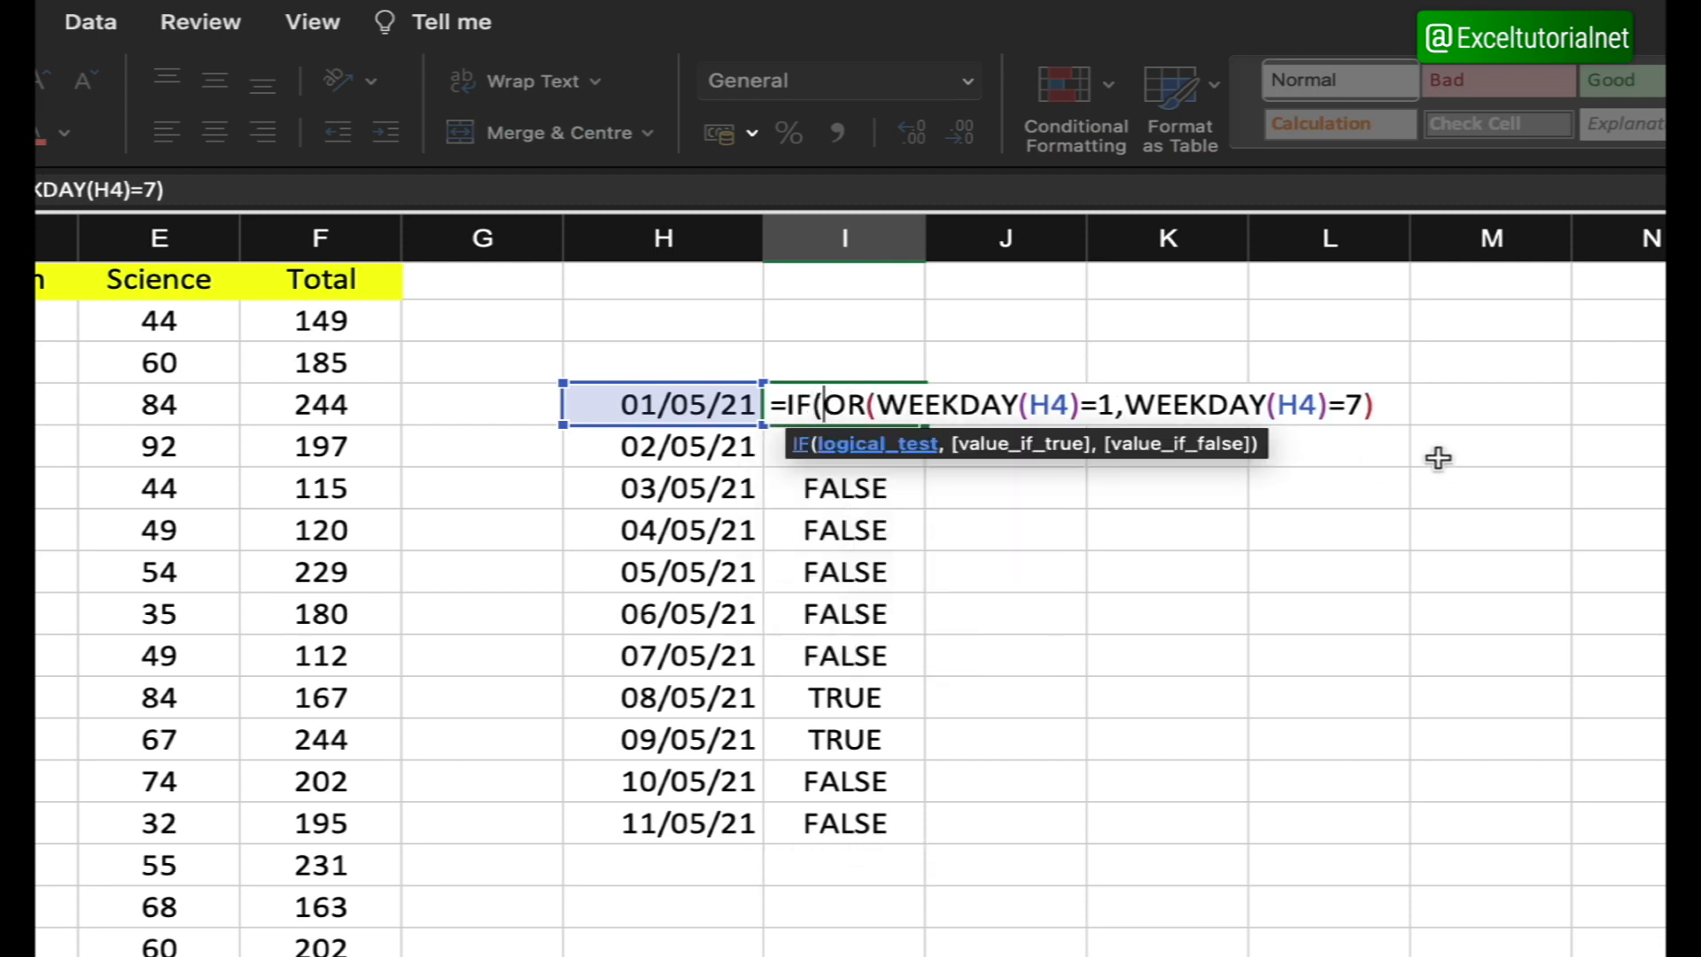
pyautogui.moveTo(1376, 405); pyautogui.dragTo(824, 407)
pyautogui.write(',')
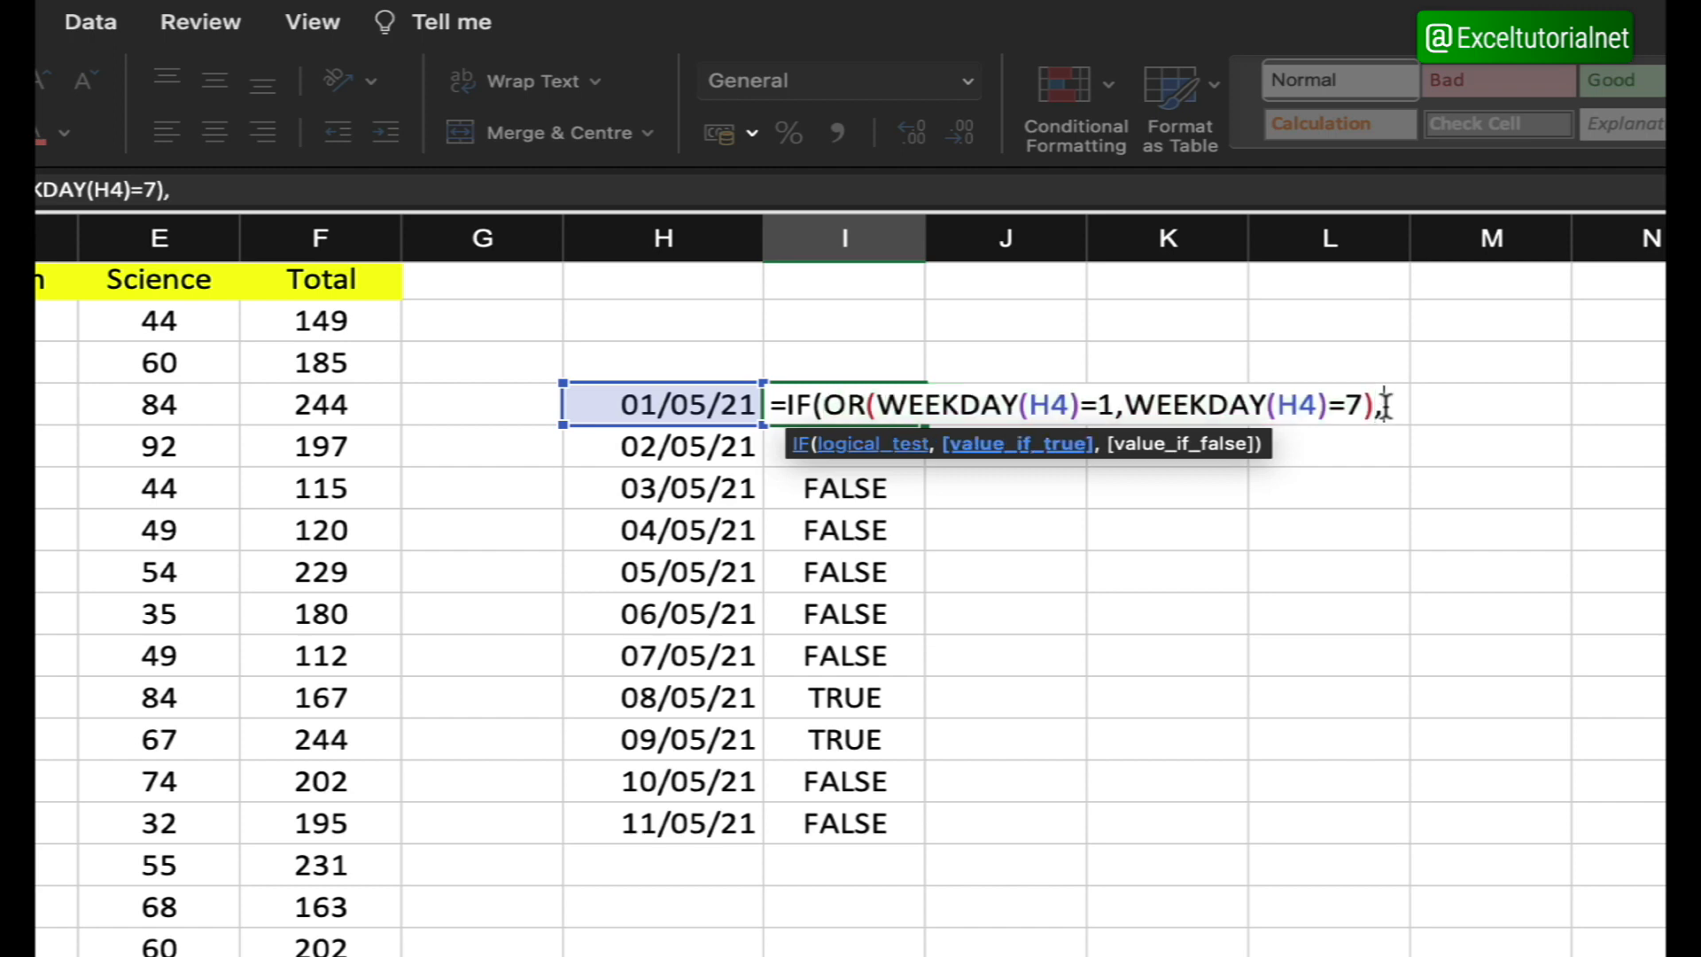
pyautogui.write('"Holida')
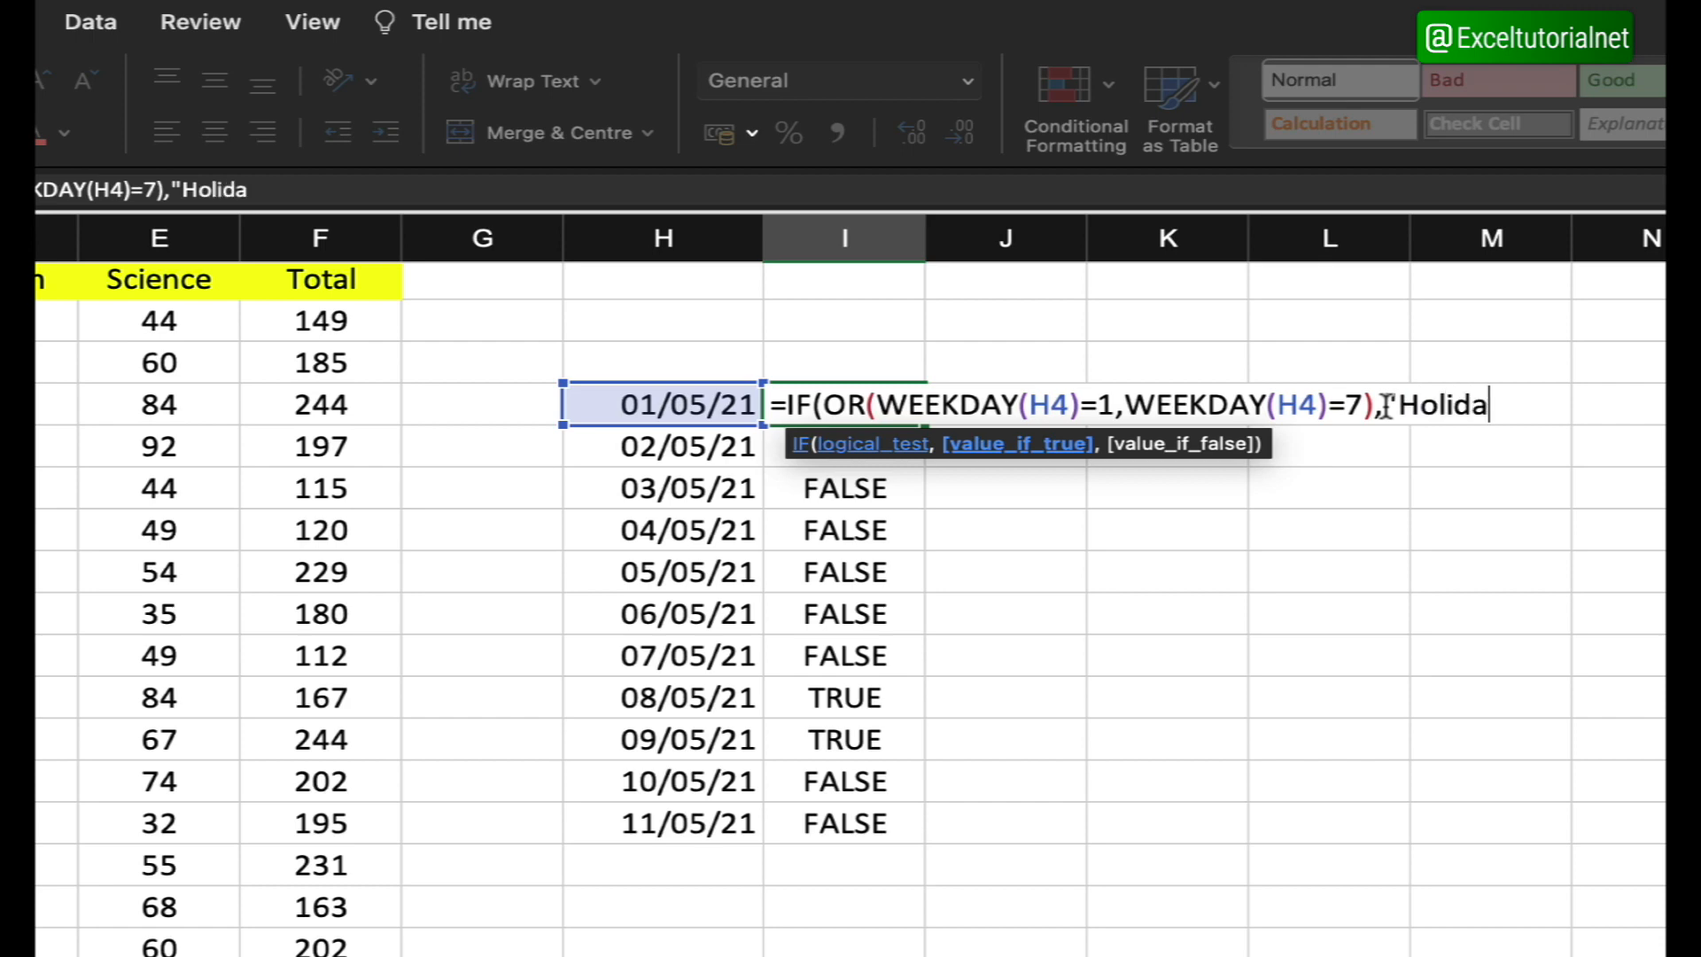
pyautogui.write('y",')
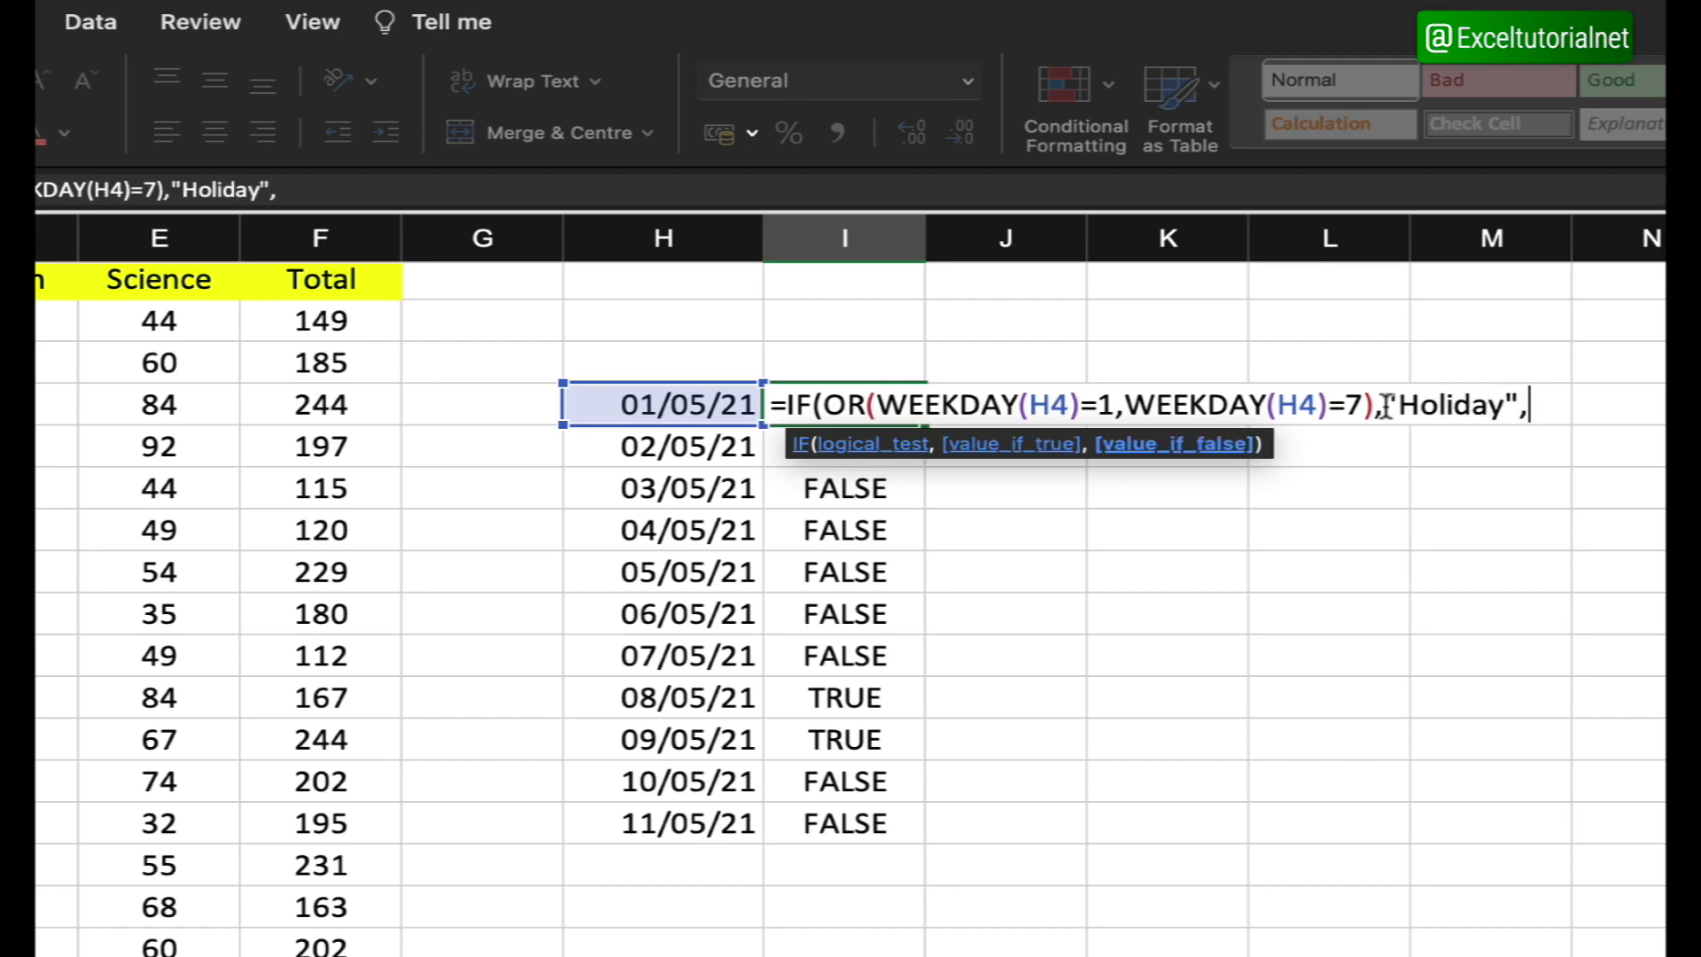
pyautogui.write('"")')
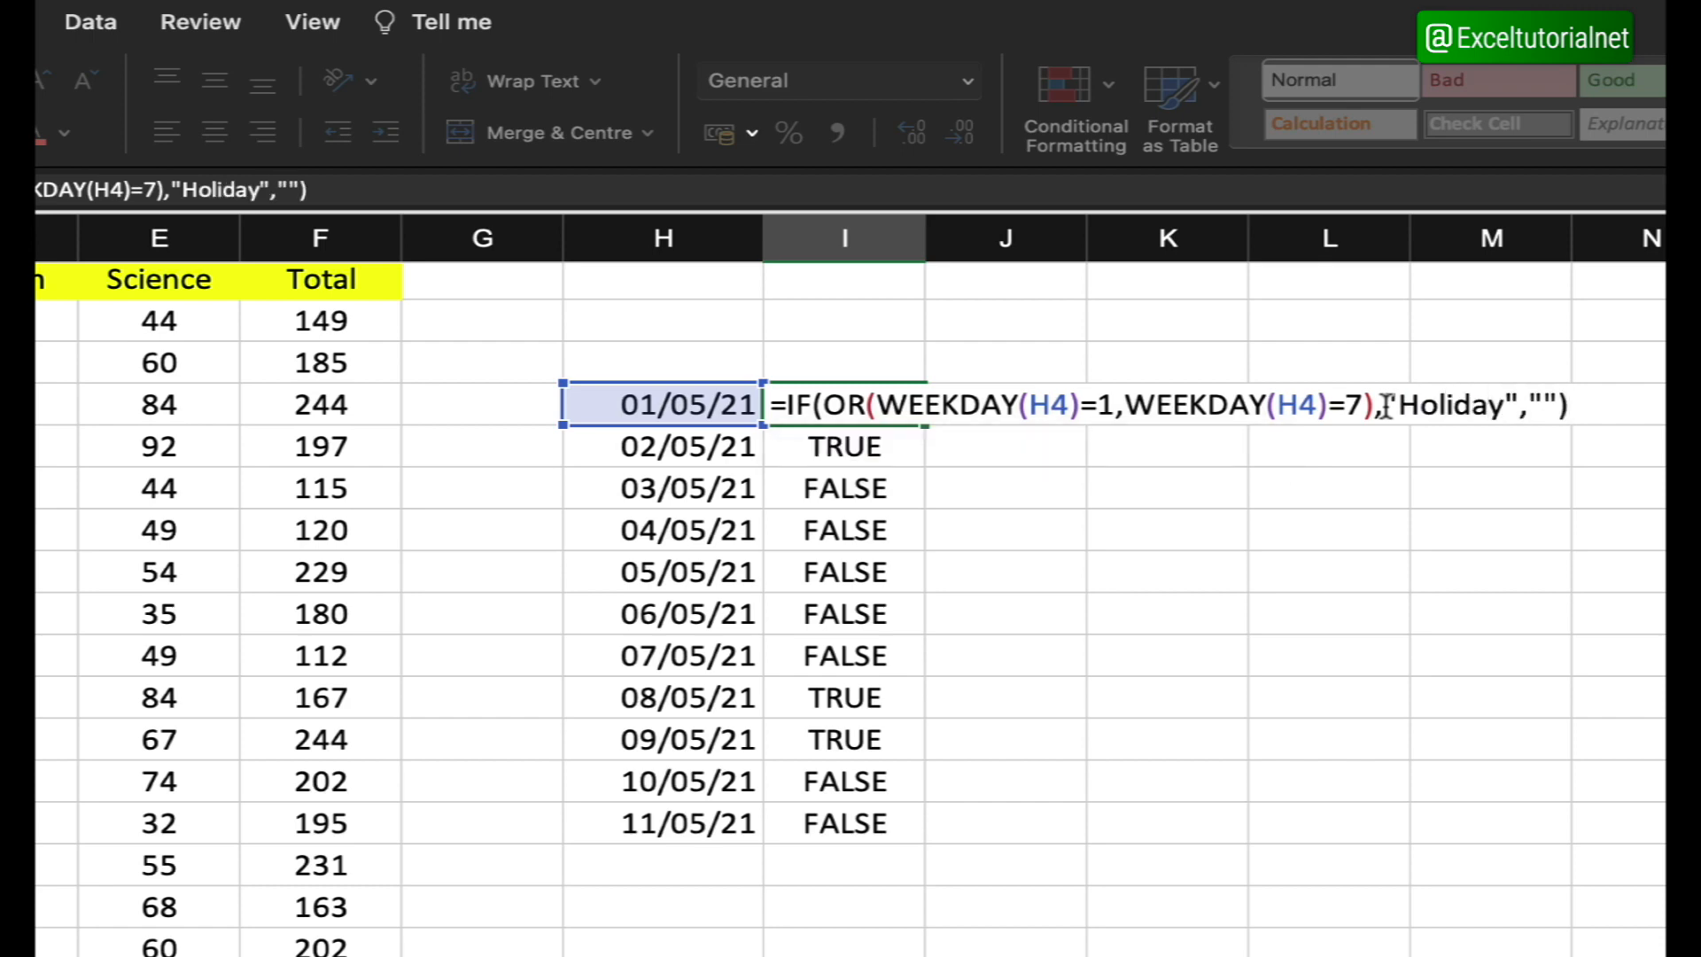
pyautogui.press('Return')
# Step: Fill the IF formula from I4 down to I14 and review the weekend and weekday rows
pyautogui.click(881, 397)
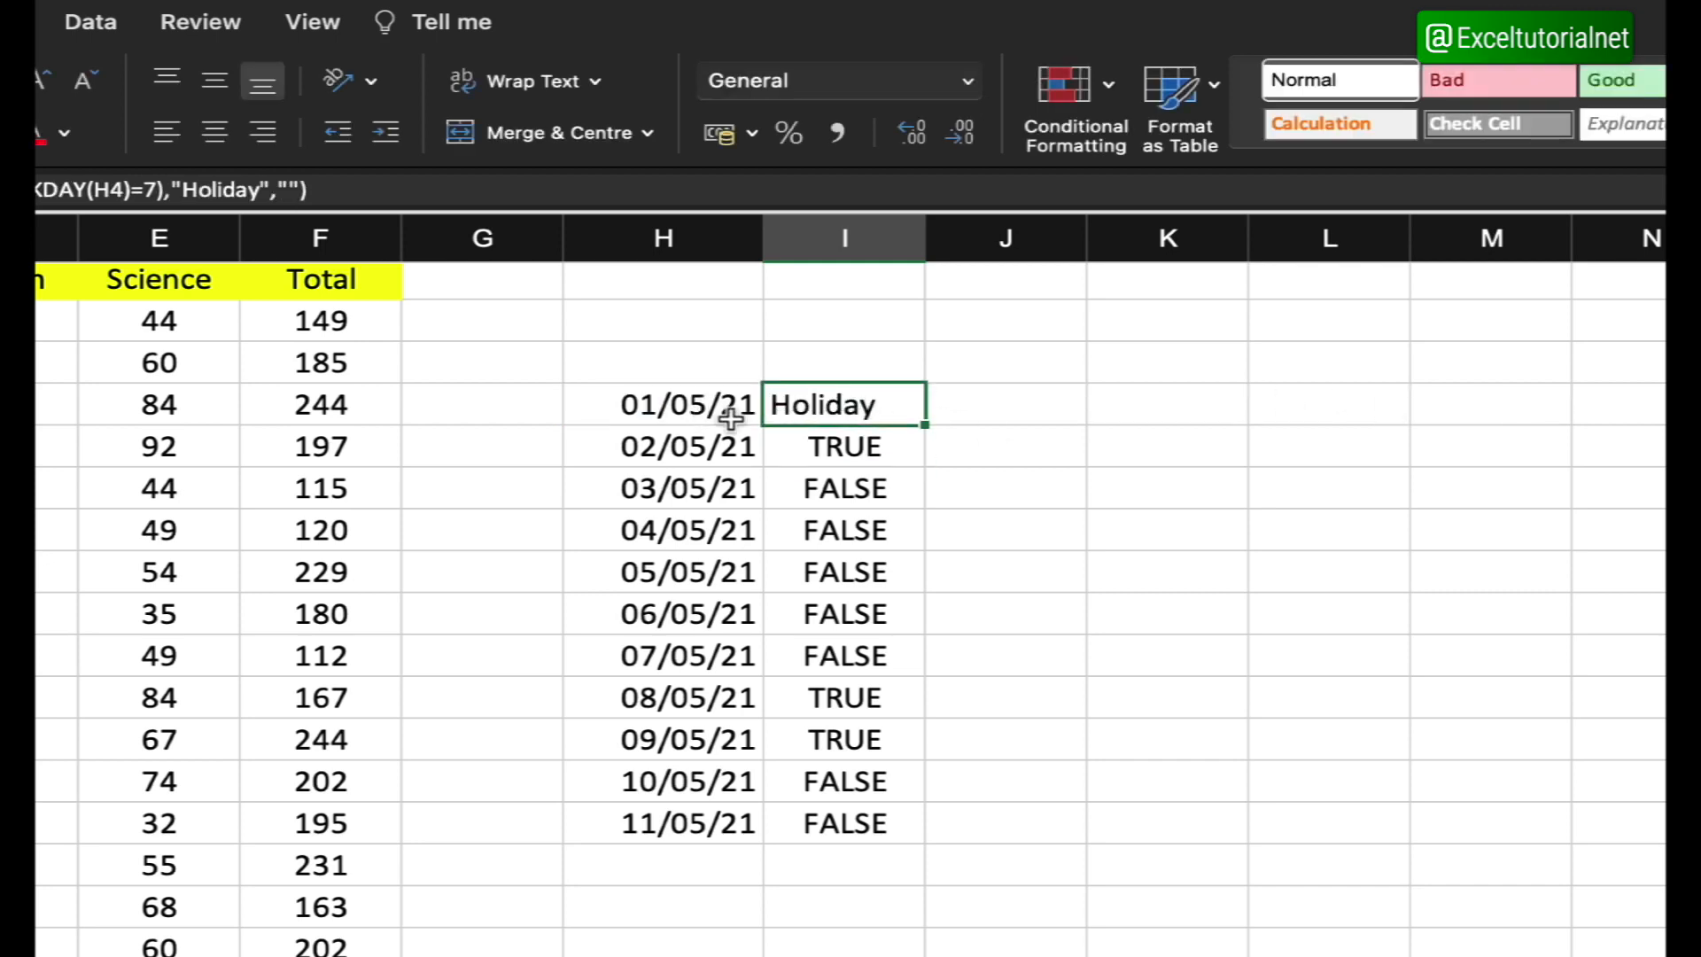
pyautogui.doubleClick(924, 424)
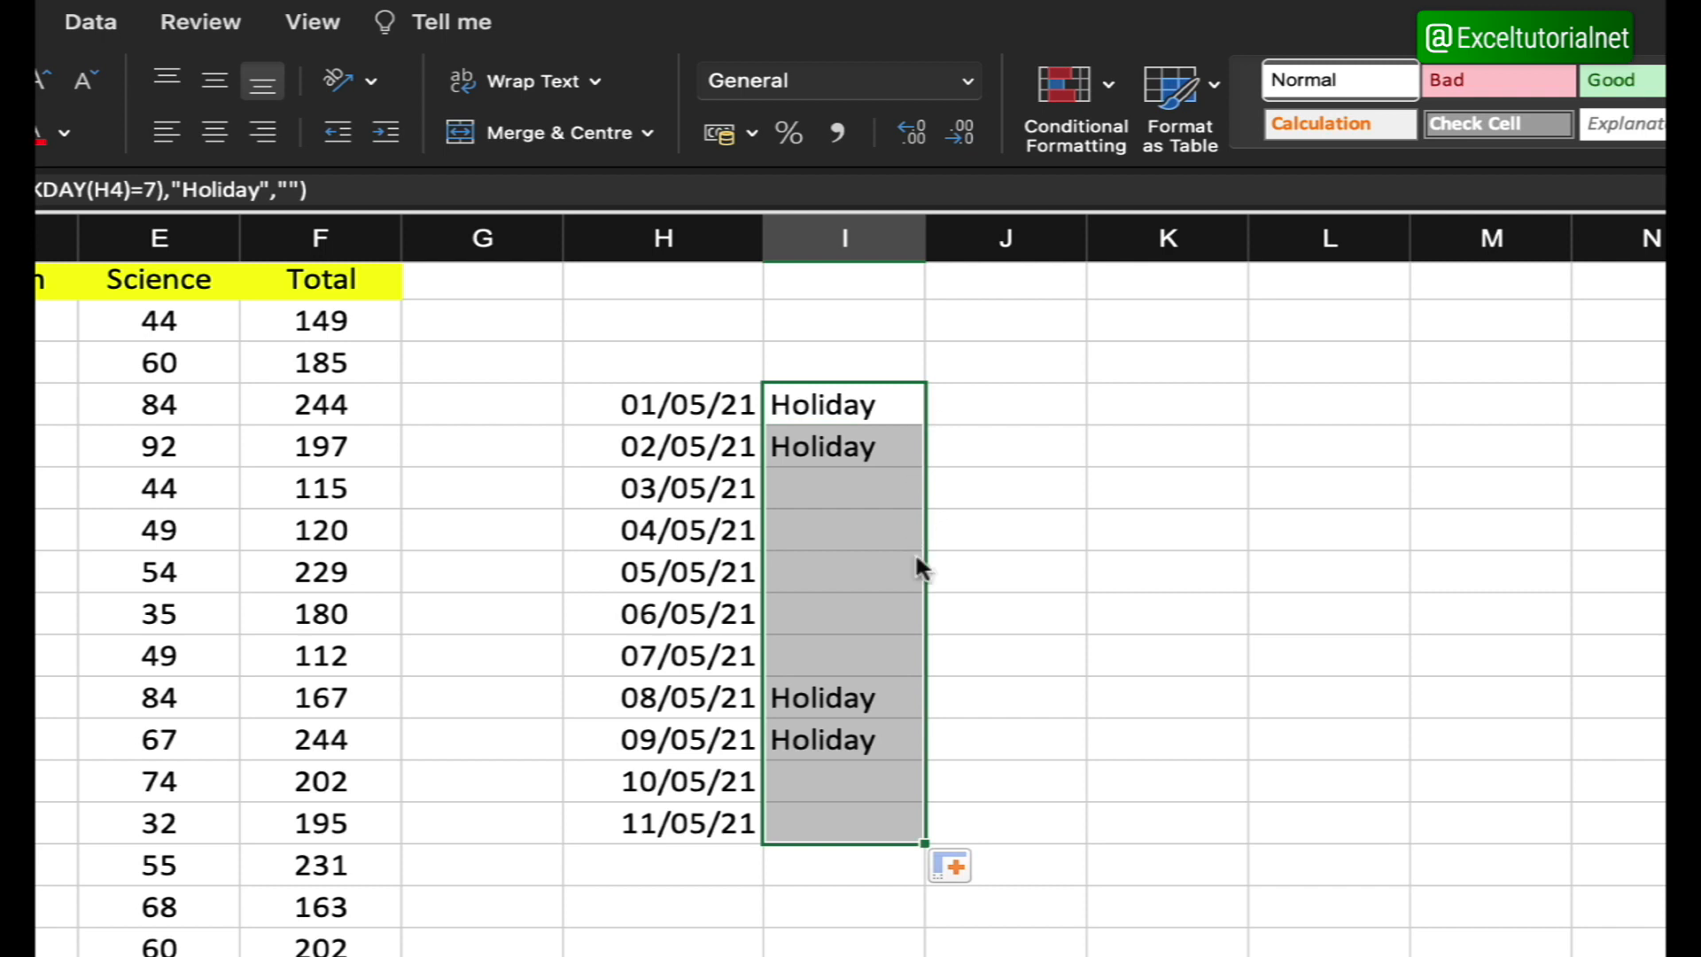
pyautogui.click(900, 656)
pyautogui.click(879, 371)
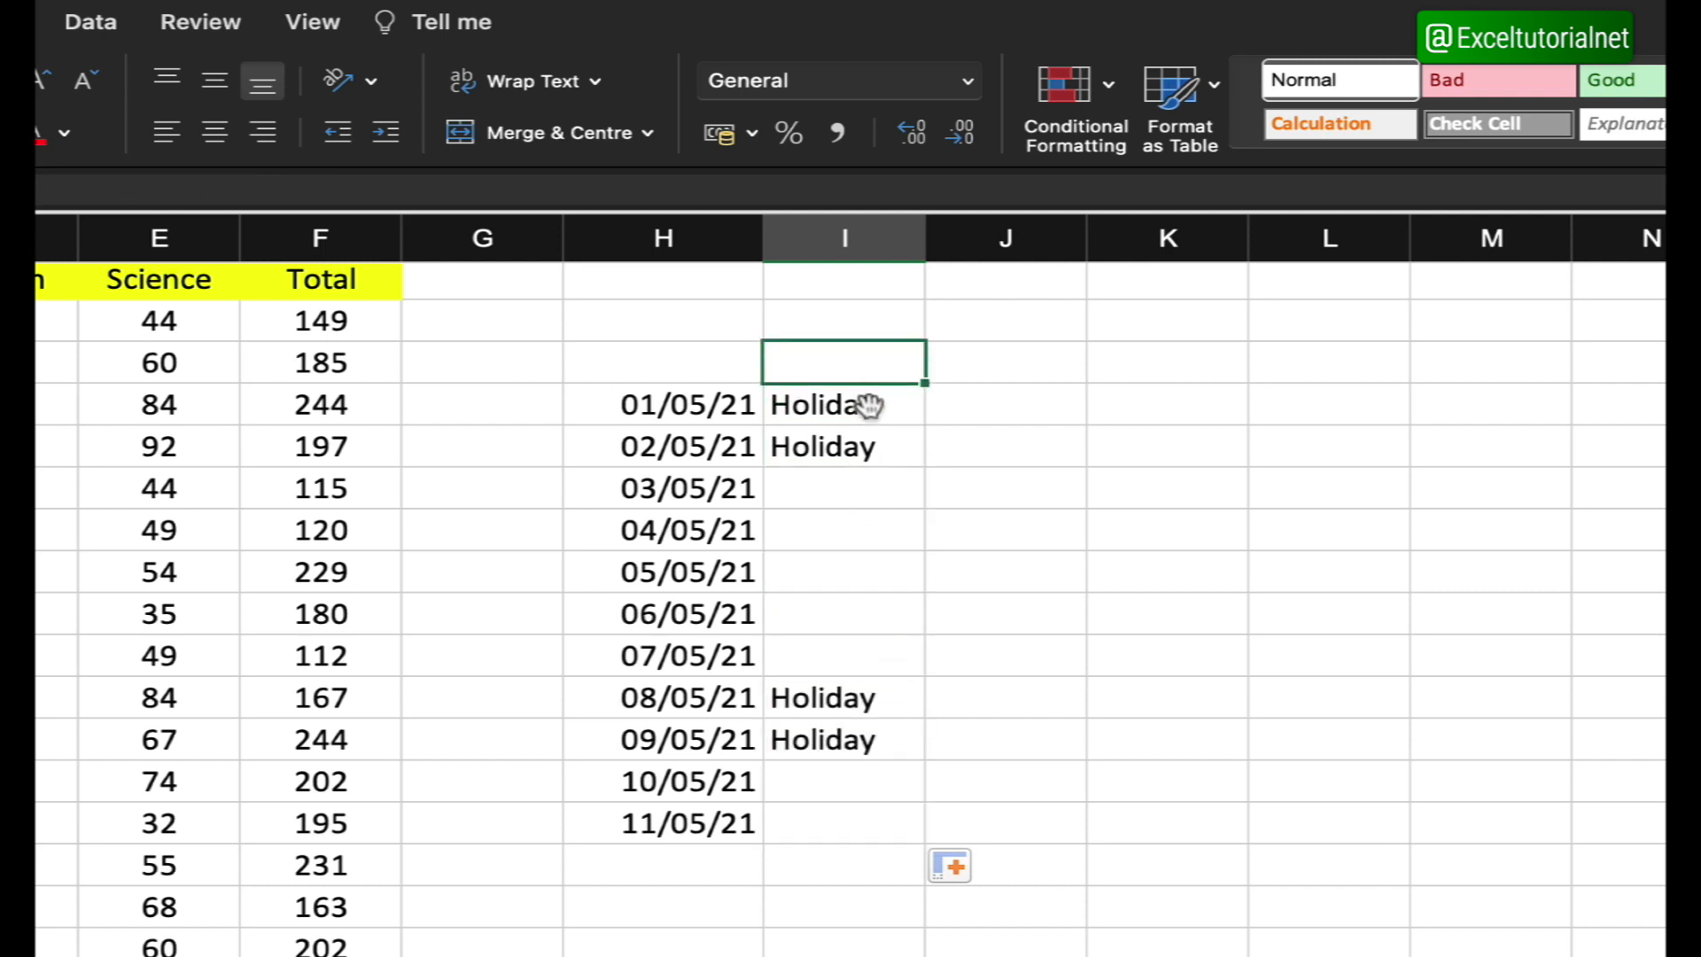
pyautogui.moveTo(869, 406); pyautogui.dragTo(866, 681)
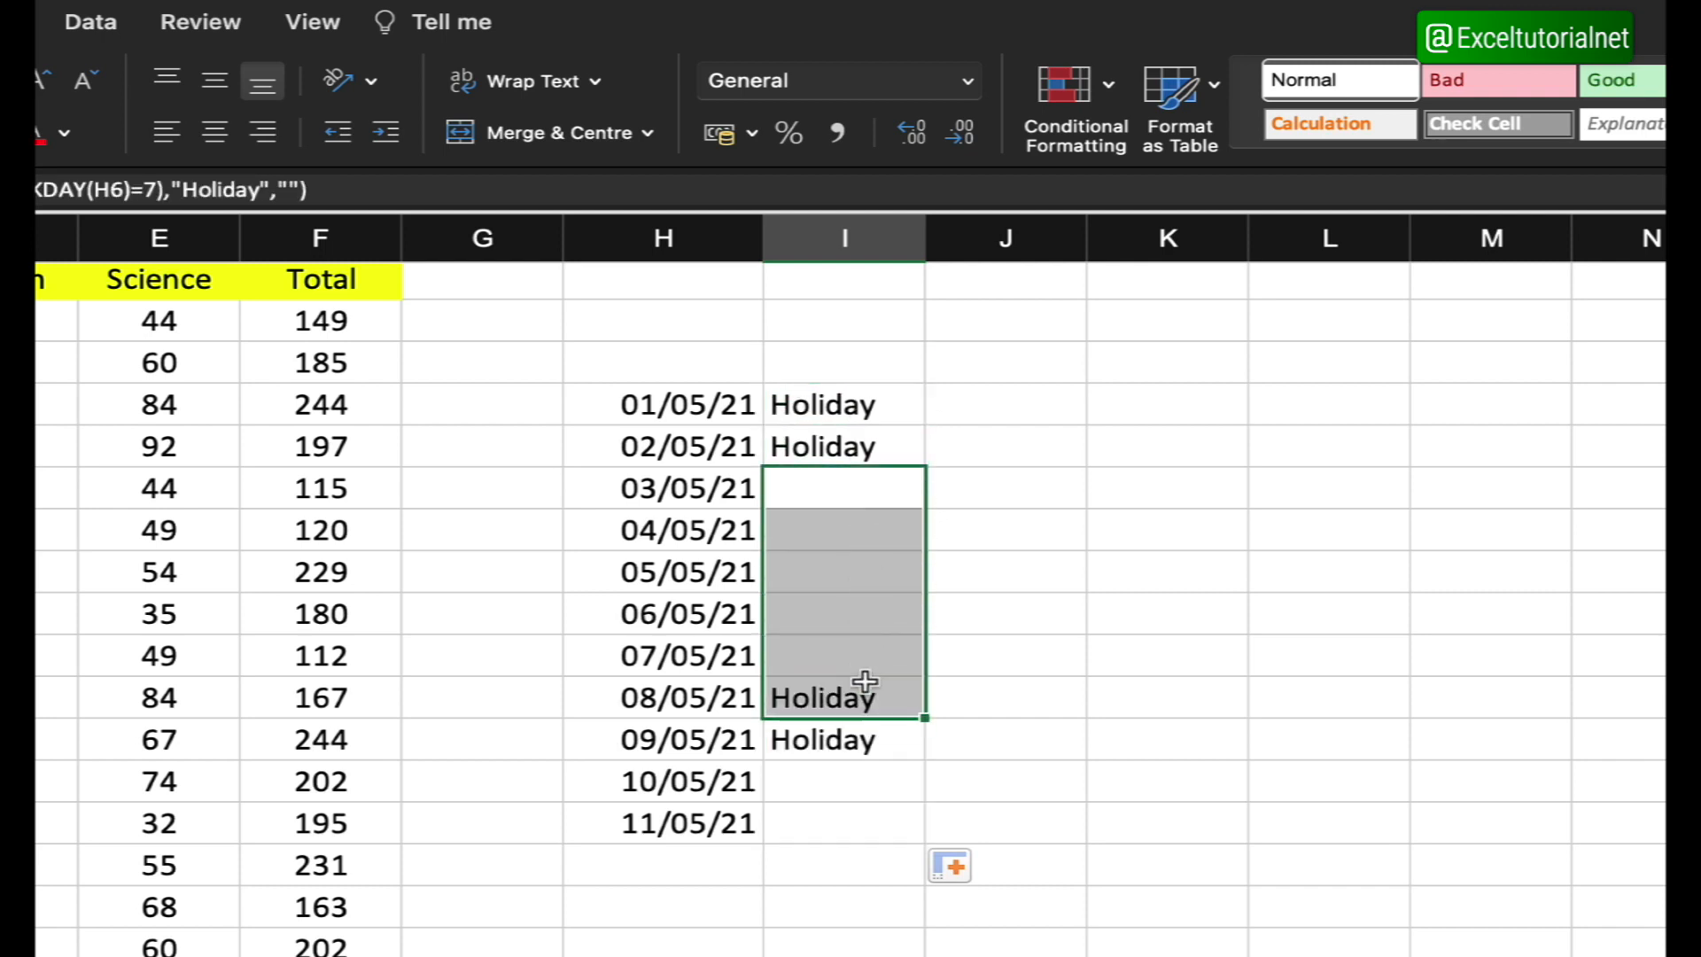
pyautogui.moveTo(831, 792)
pyautogui.mouseDown()
pyautogui.moveTo(832, 866)
pyautogui.moveTo(838, 813)
pyautogui.mouseUp()
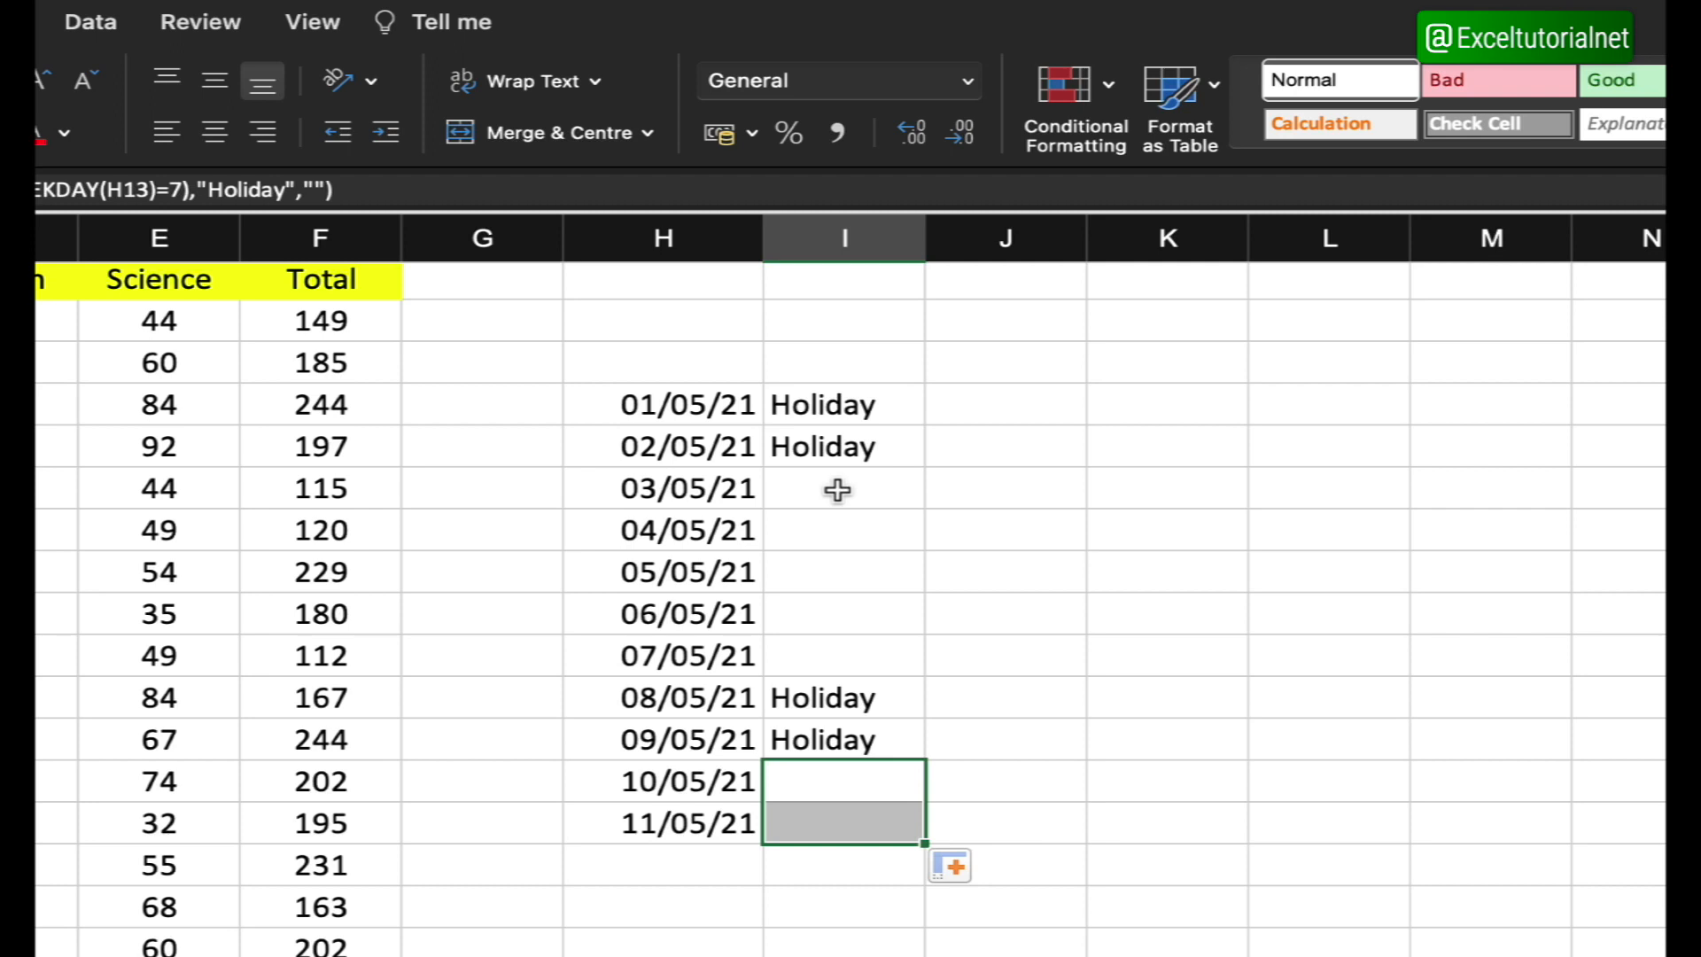
# Step: Clear the dates and holiday formulas from H4:I14
pyautogui.moveTo(687, 404); pyautogui.dragTo(892, 814)
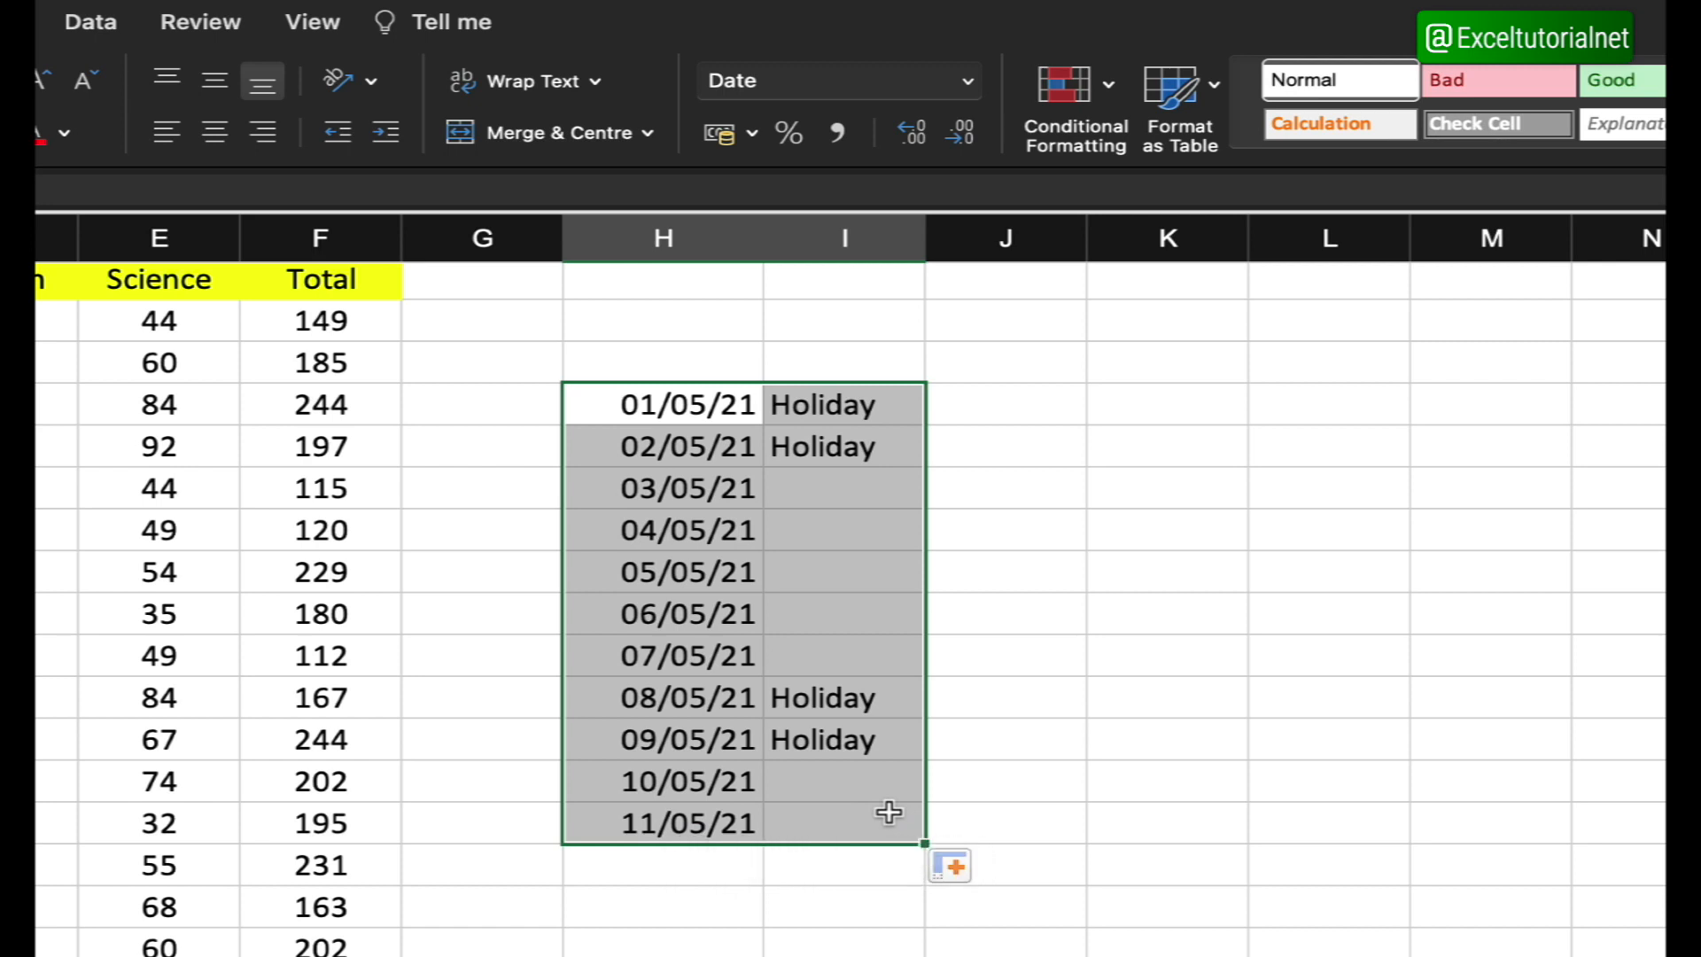
pyautogui.press('Delete')
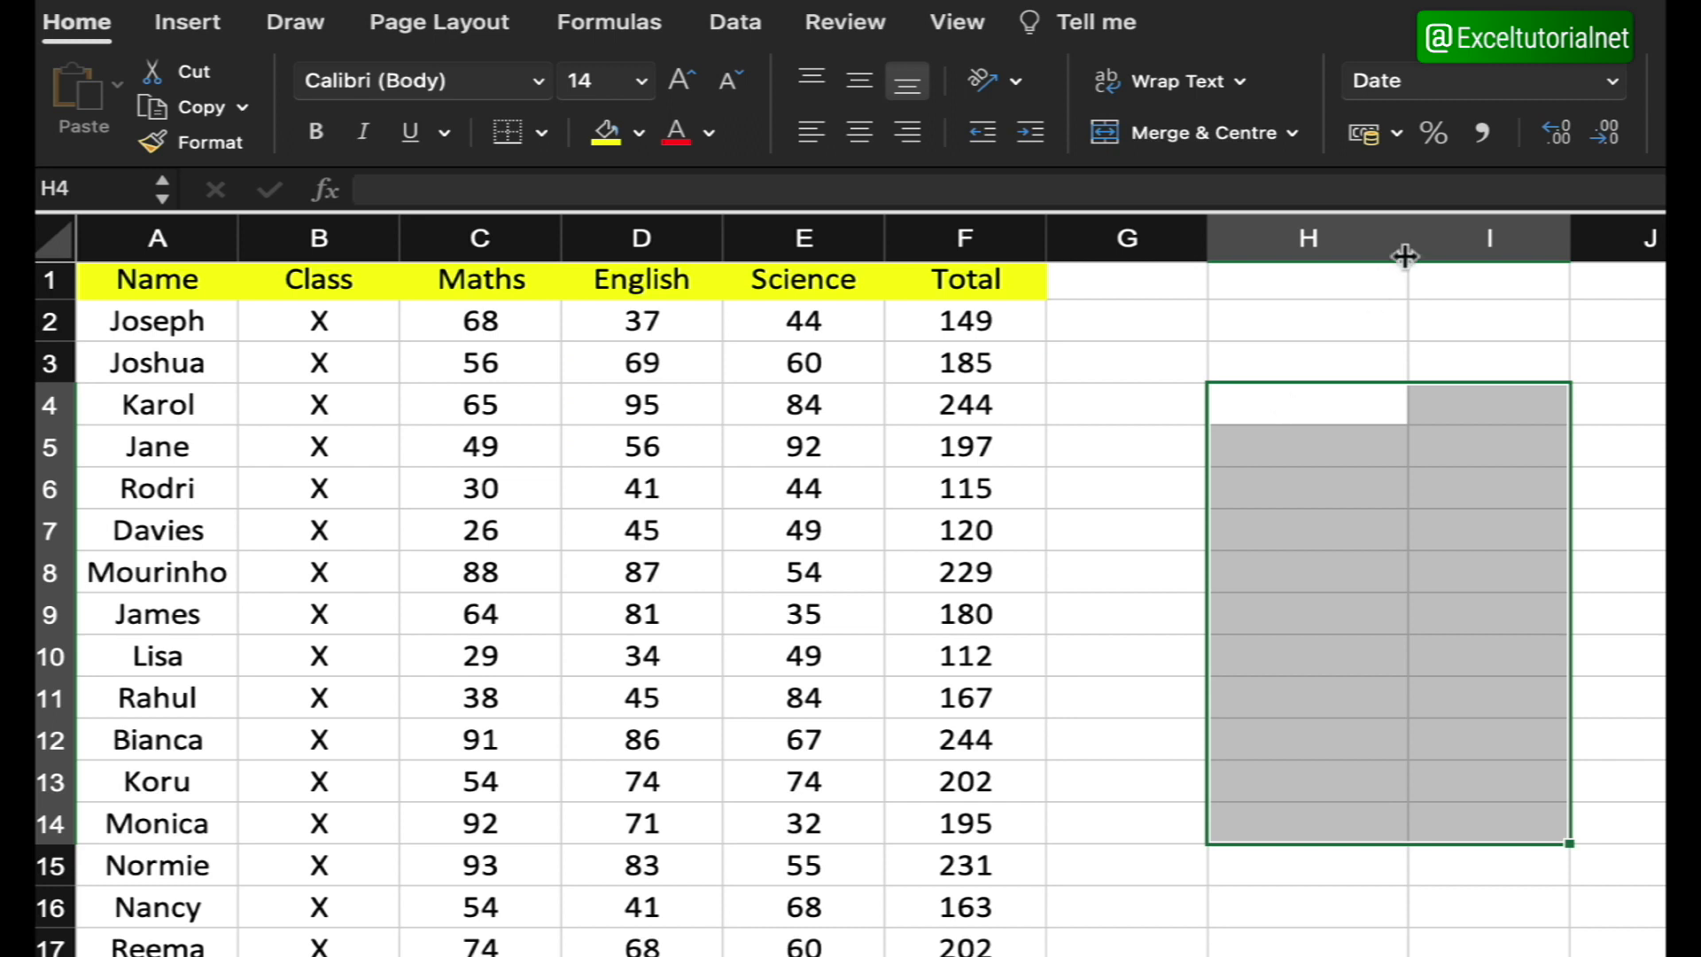
pyautogui.moveTo(1348, 417); pyautogui.dragTo(1494, 796)
pyautogui.click(1113, 365)
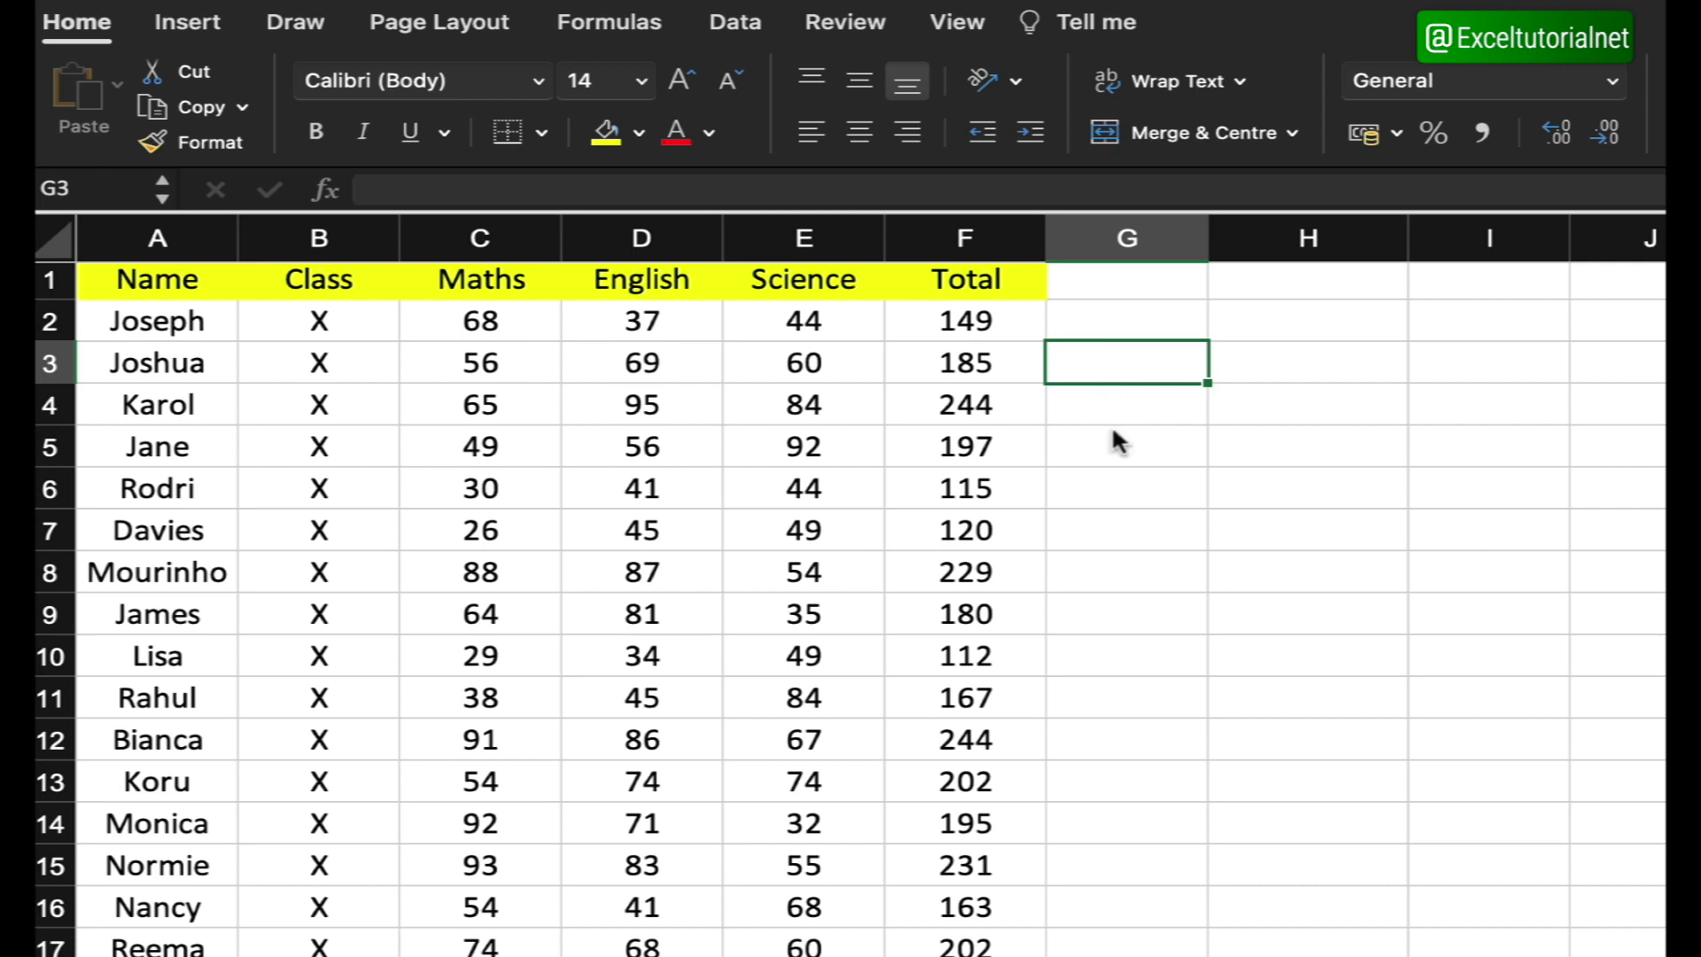
pyautogui.doubleClick(1141, 361)
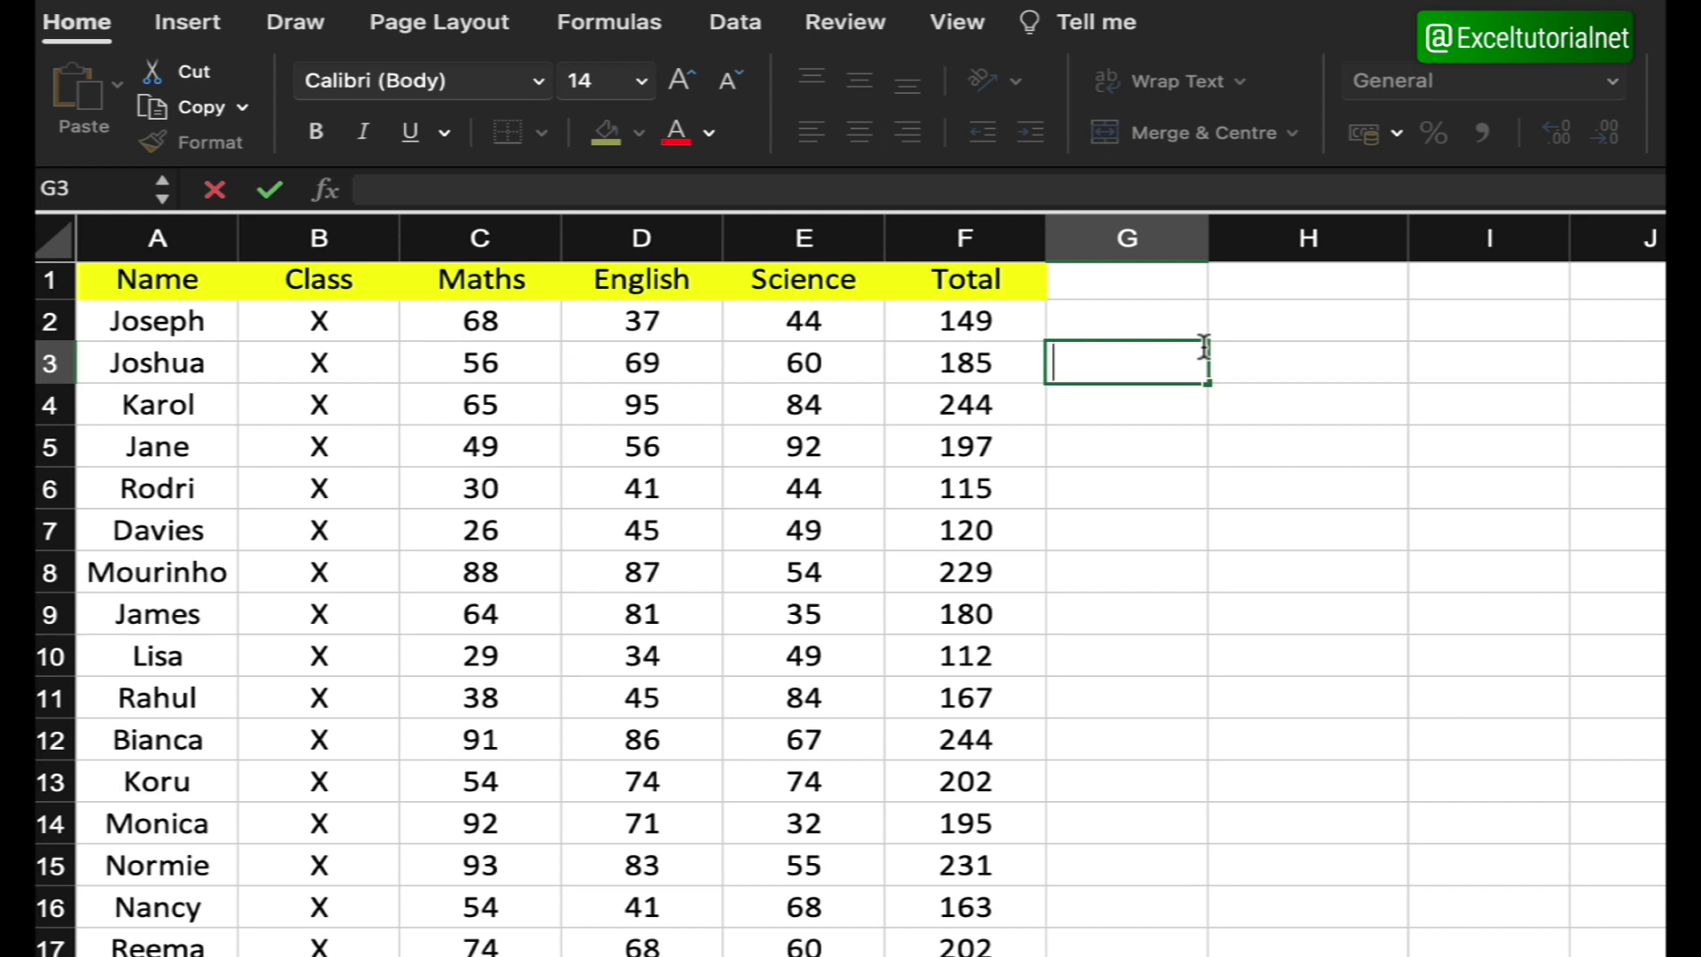
pyautogui.write('=')
pyautogui.press('Escape')
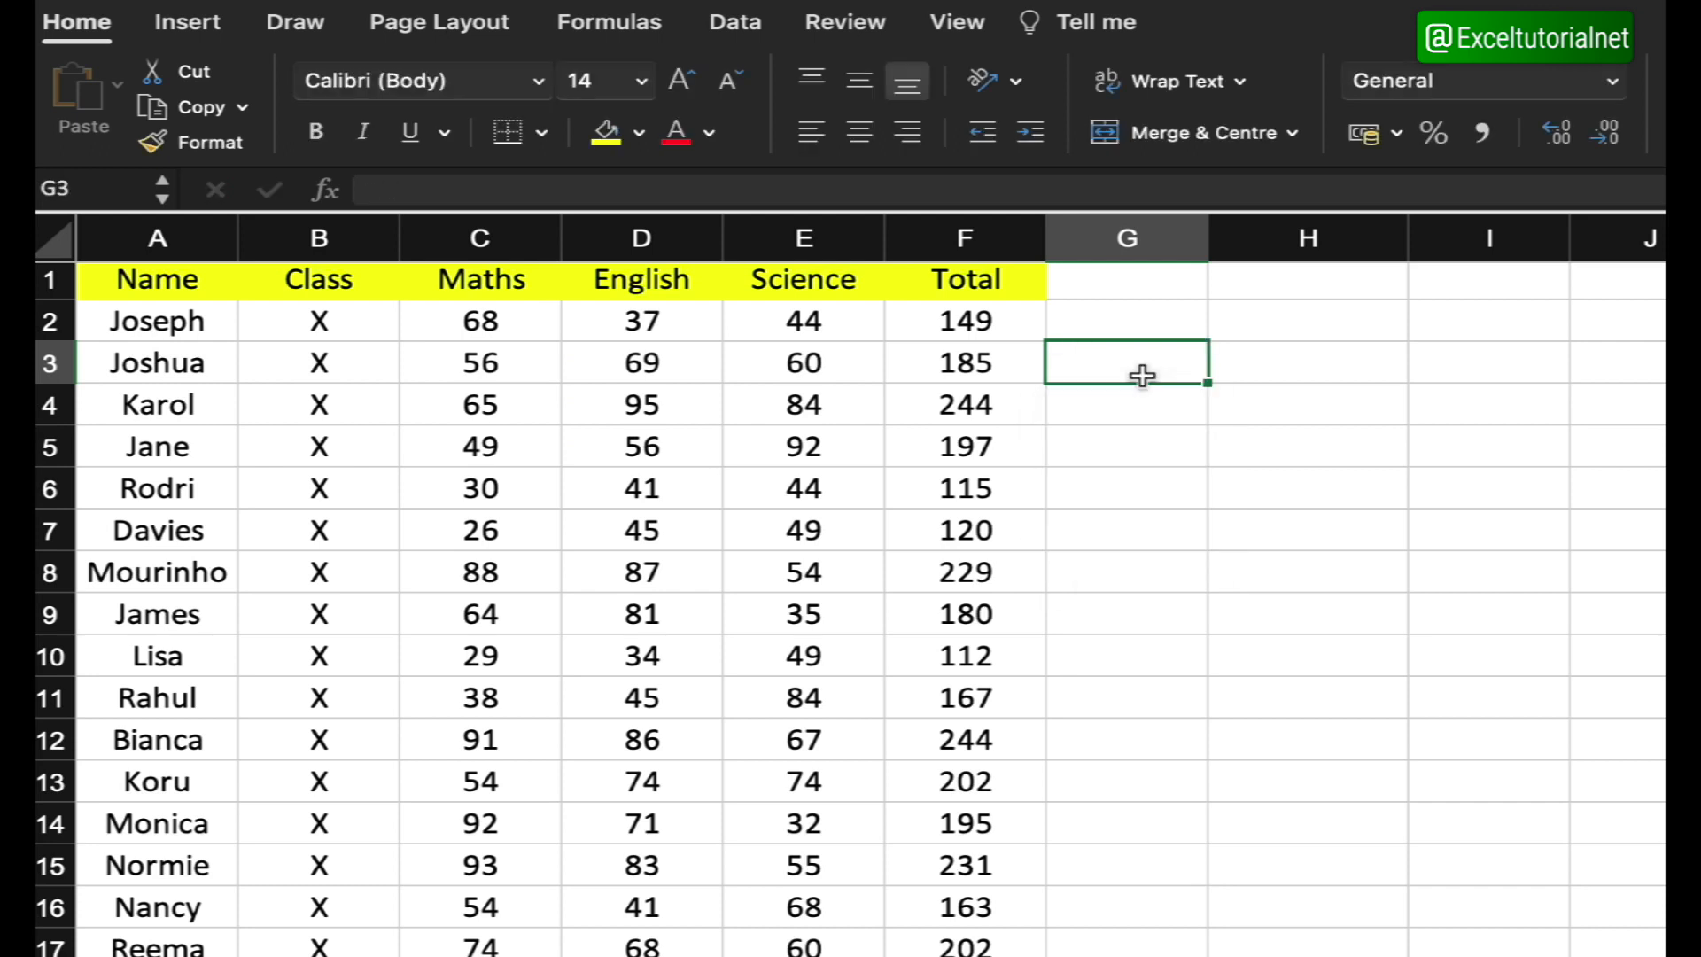
# Step: Start an XOR formula in G3 with C3>=70 as its first condition
pyautogui.doubleClick(1142, 372)
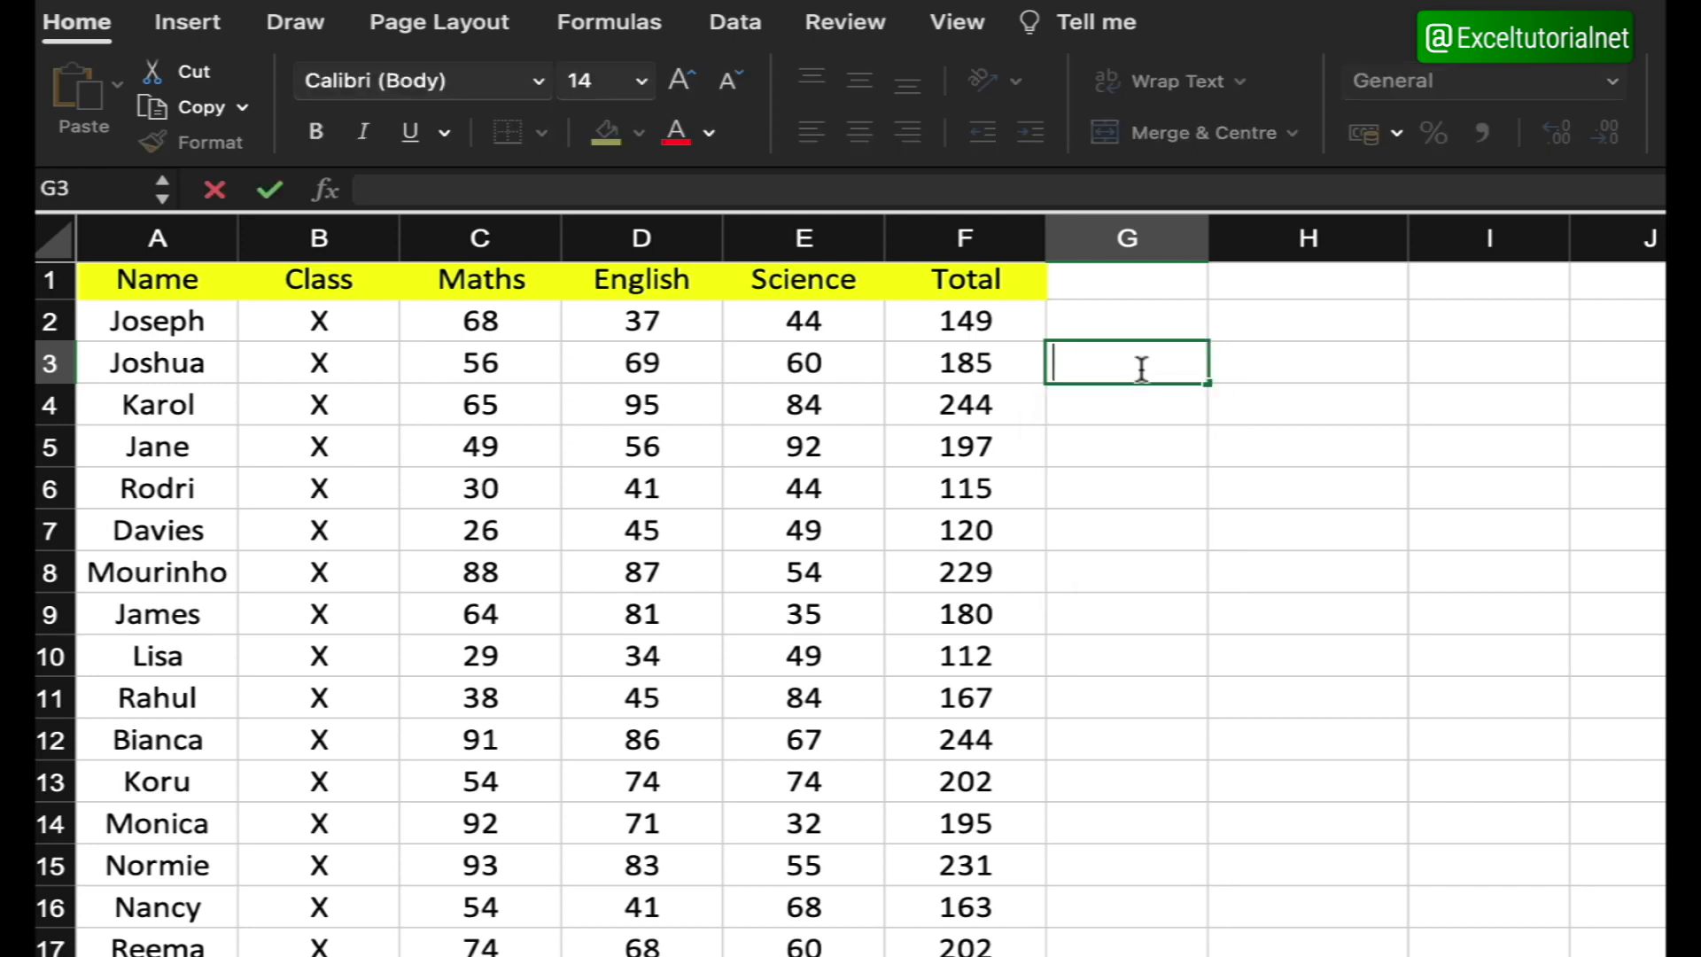
pyautogui.write('=X')
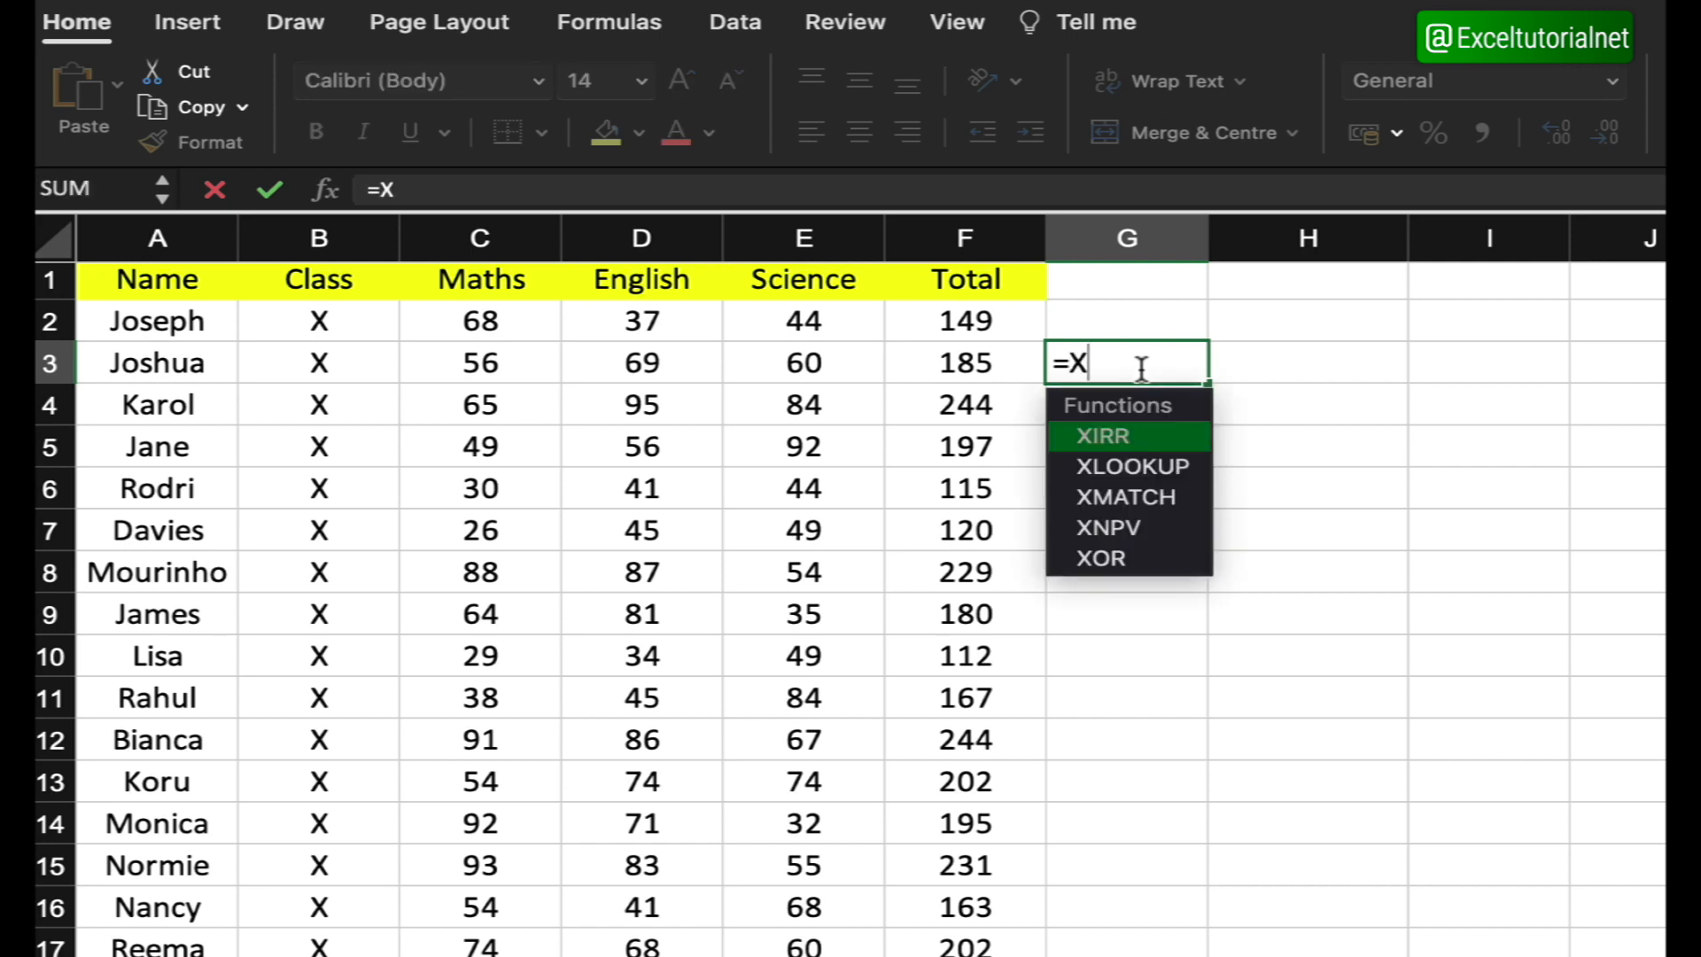
pyautogui.write('OR(')
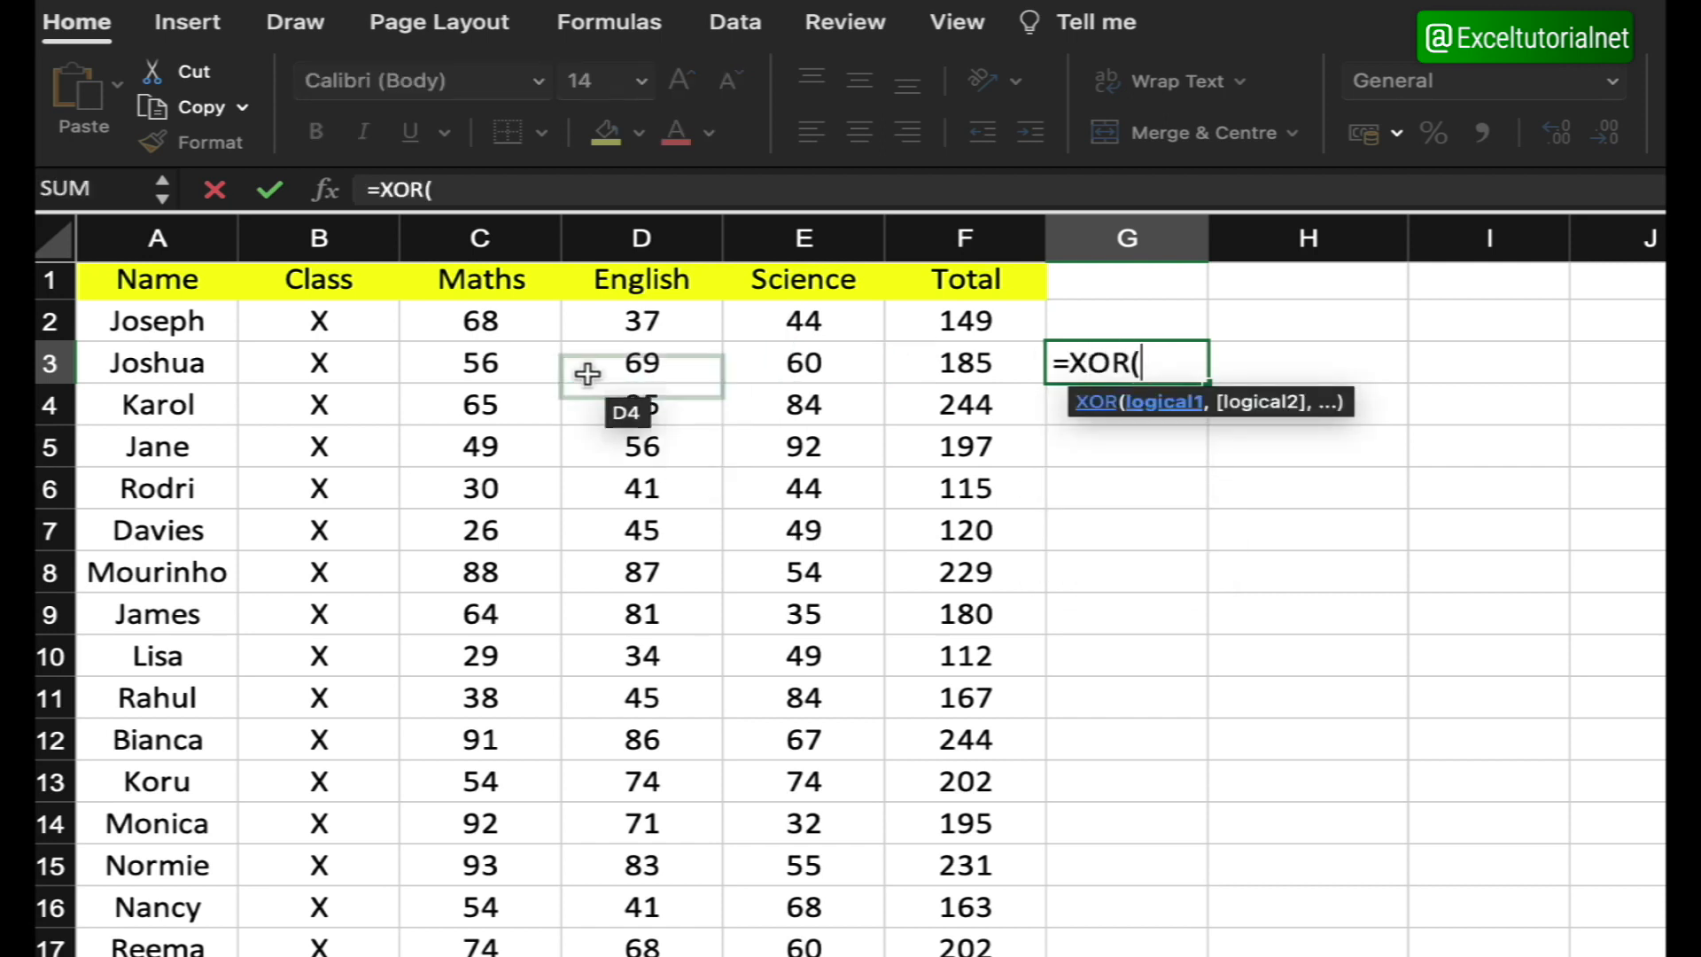
pyautogui.click(522, 356)
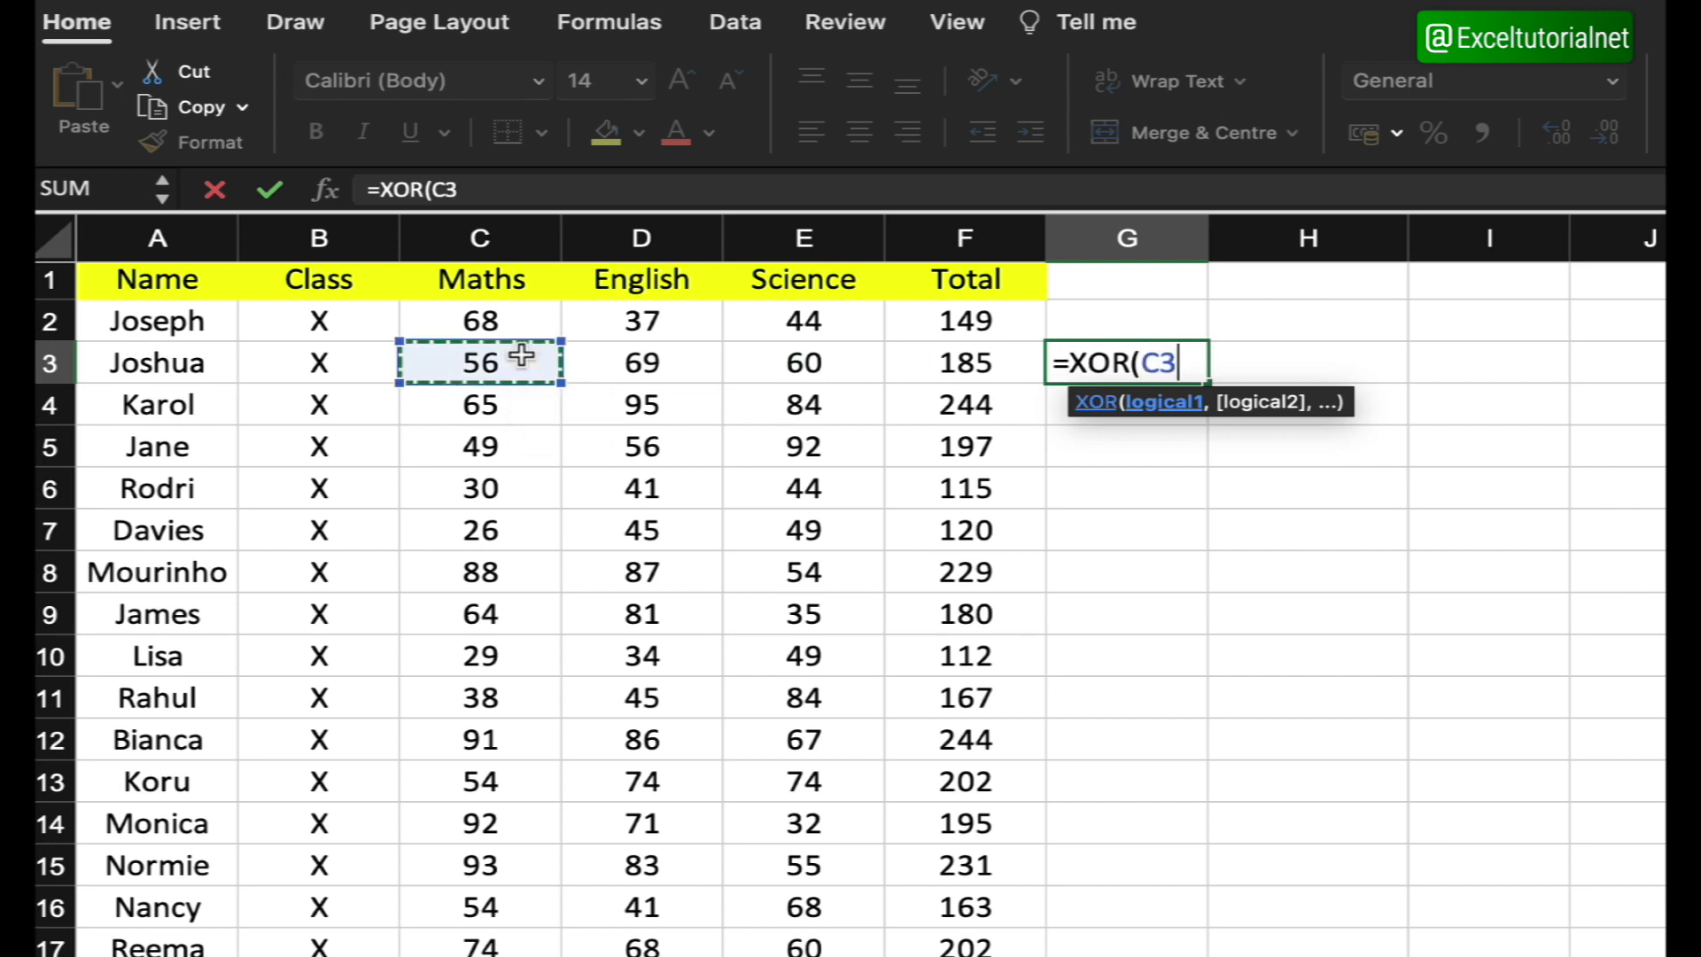
pyautogui.write('>')
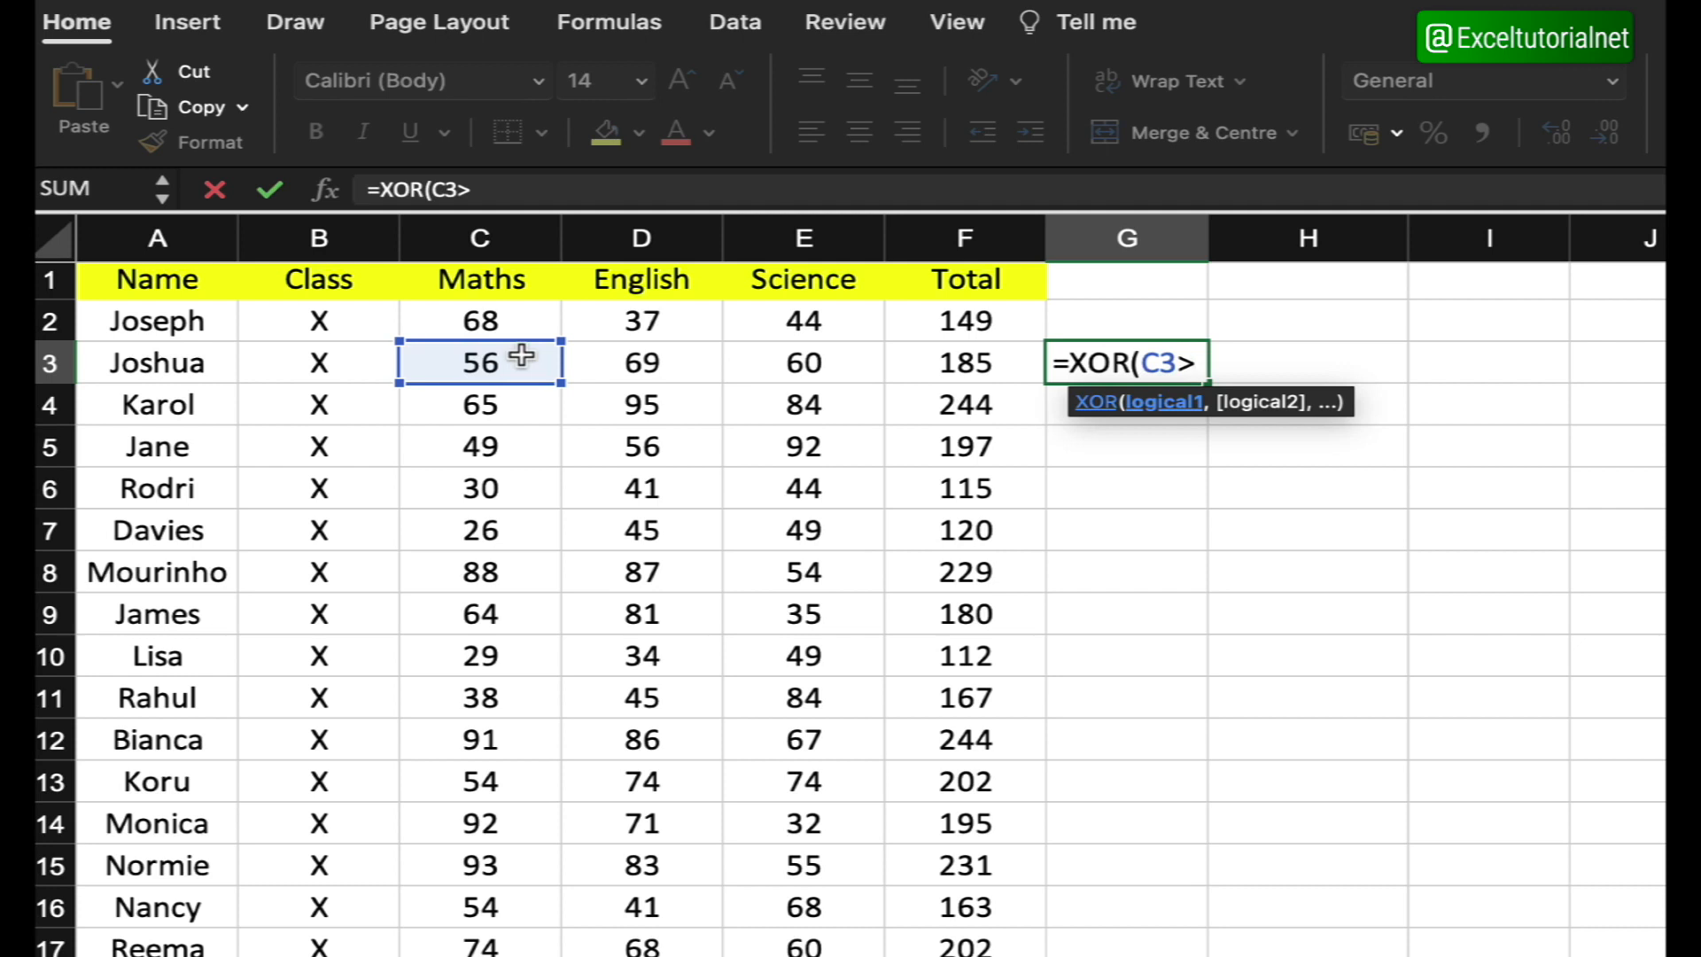
pyautogui.write('=70')
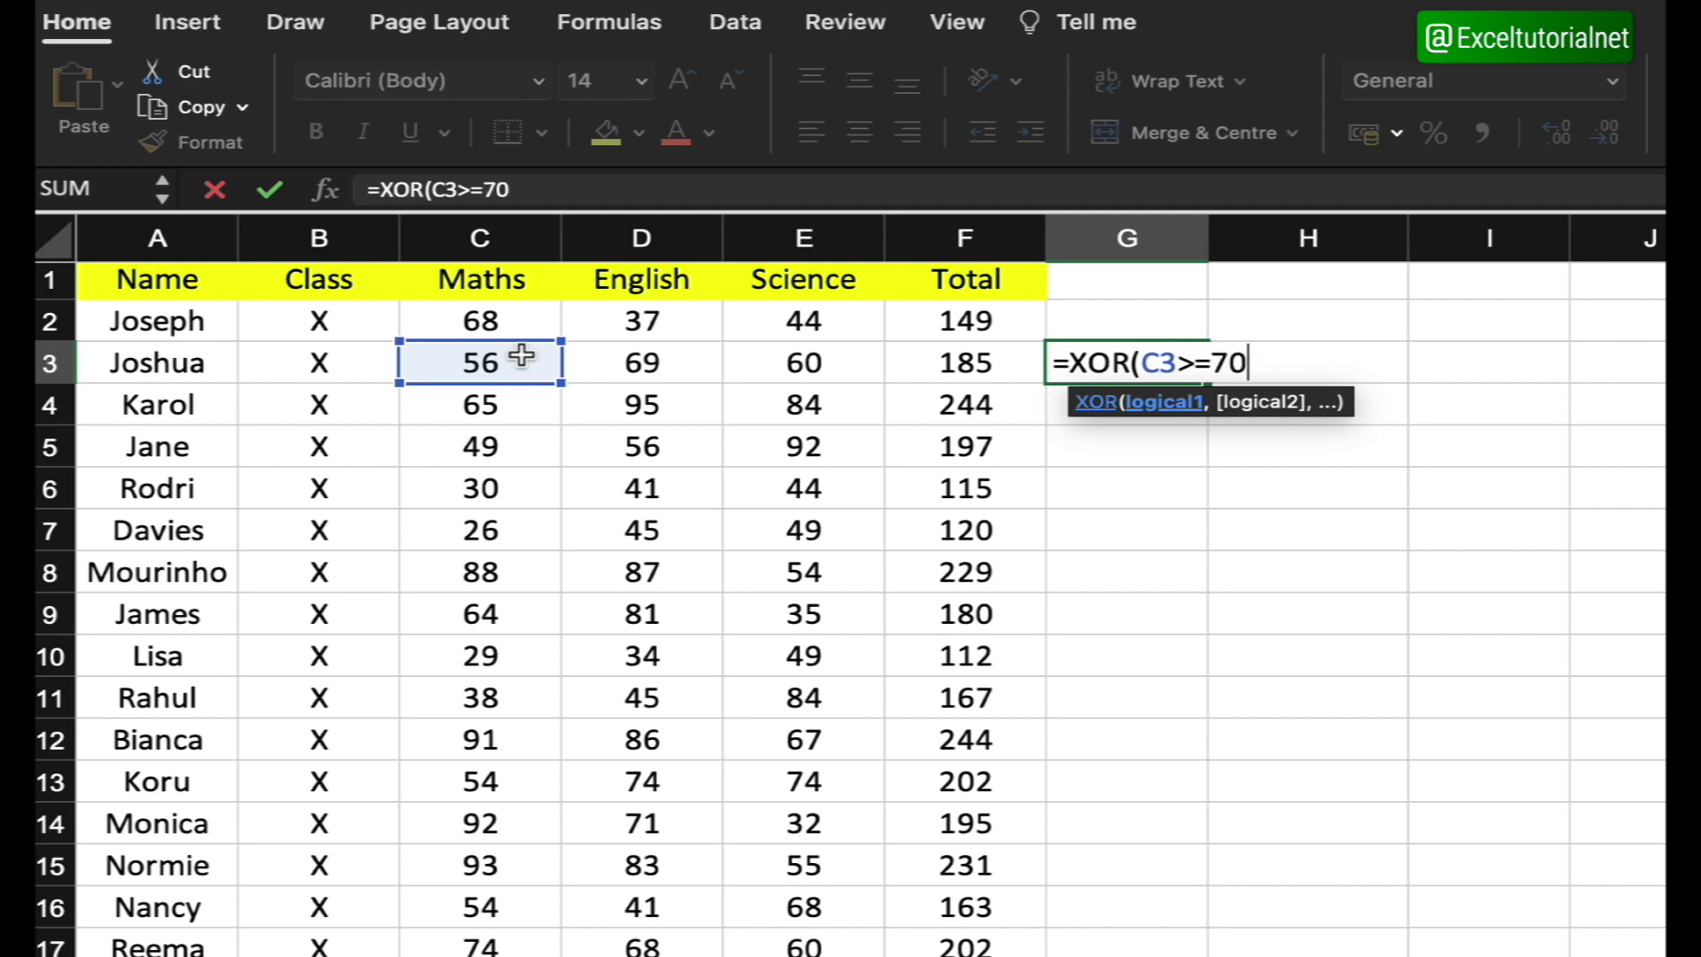
pyautogui.write(',')
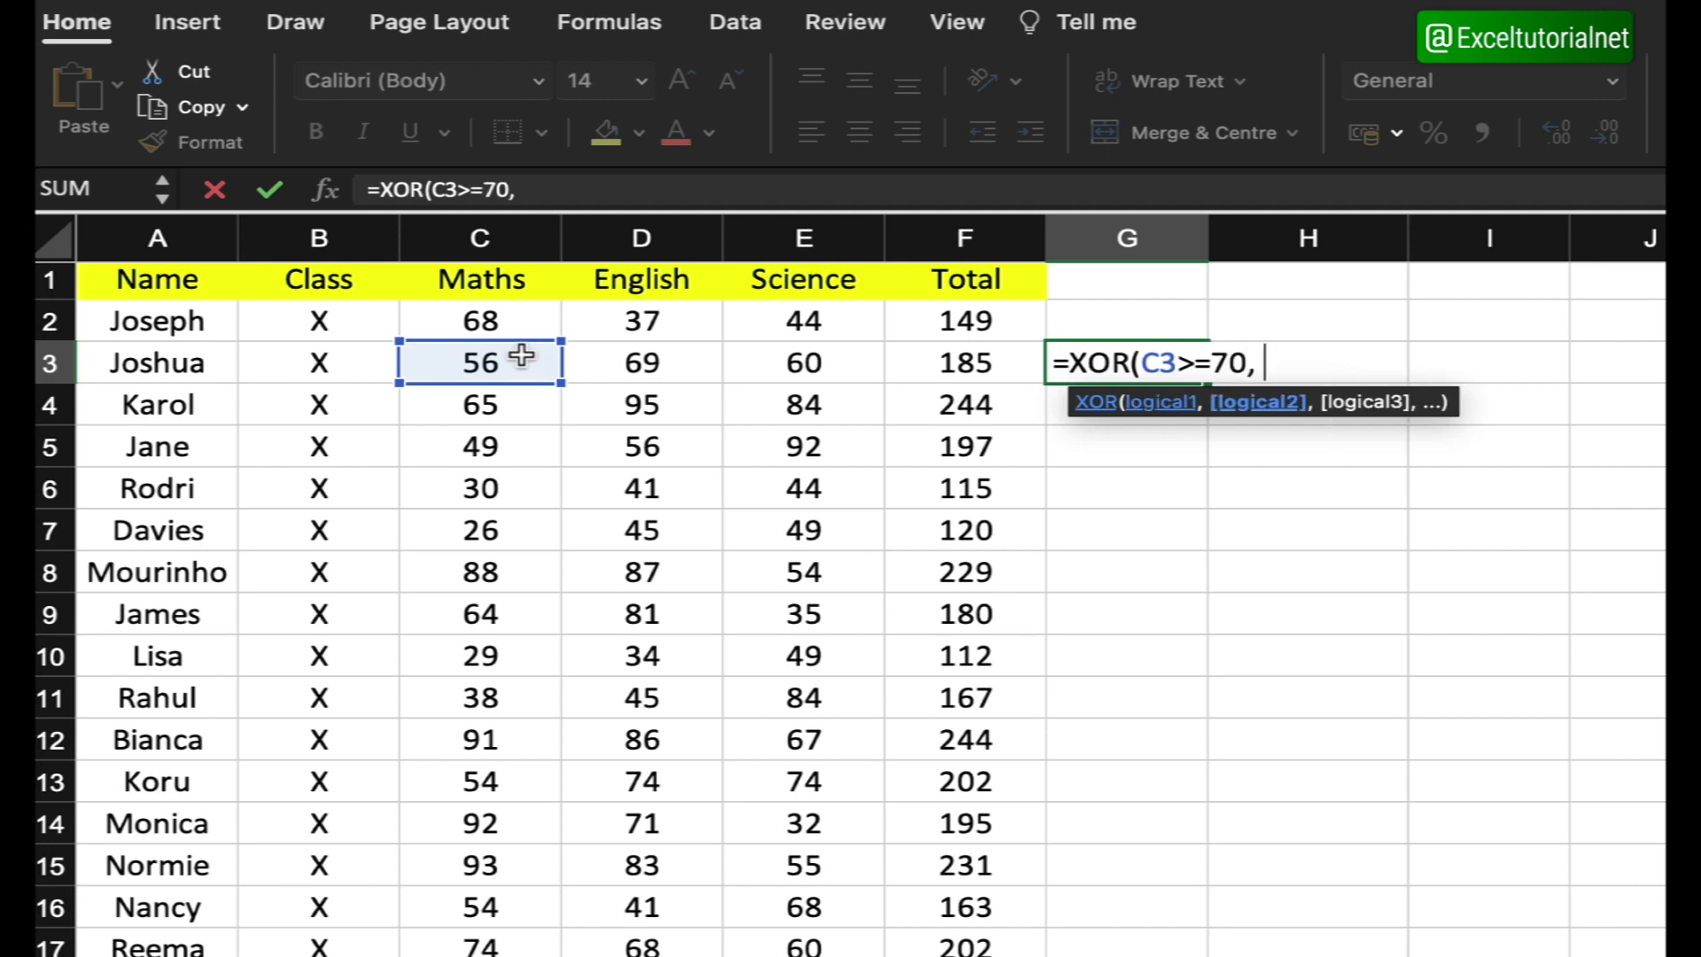
# Step: Add D3>=60 and E3>=64 as the remaining XOR conditions and enter the formula in G3
pyautogui.click(683, 377)
pyautogui.write('>=')
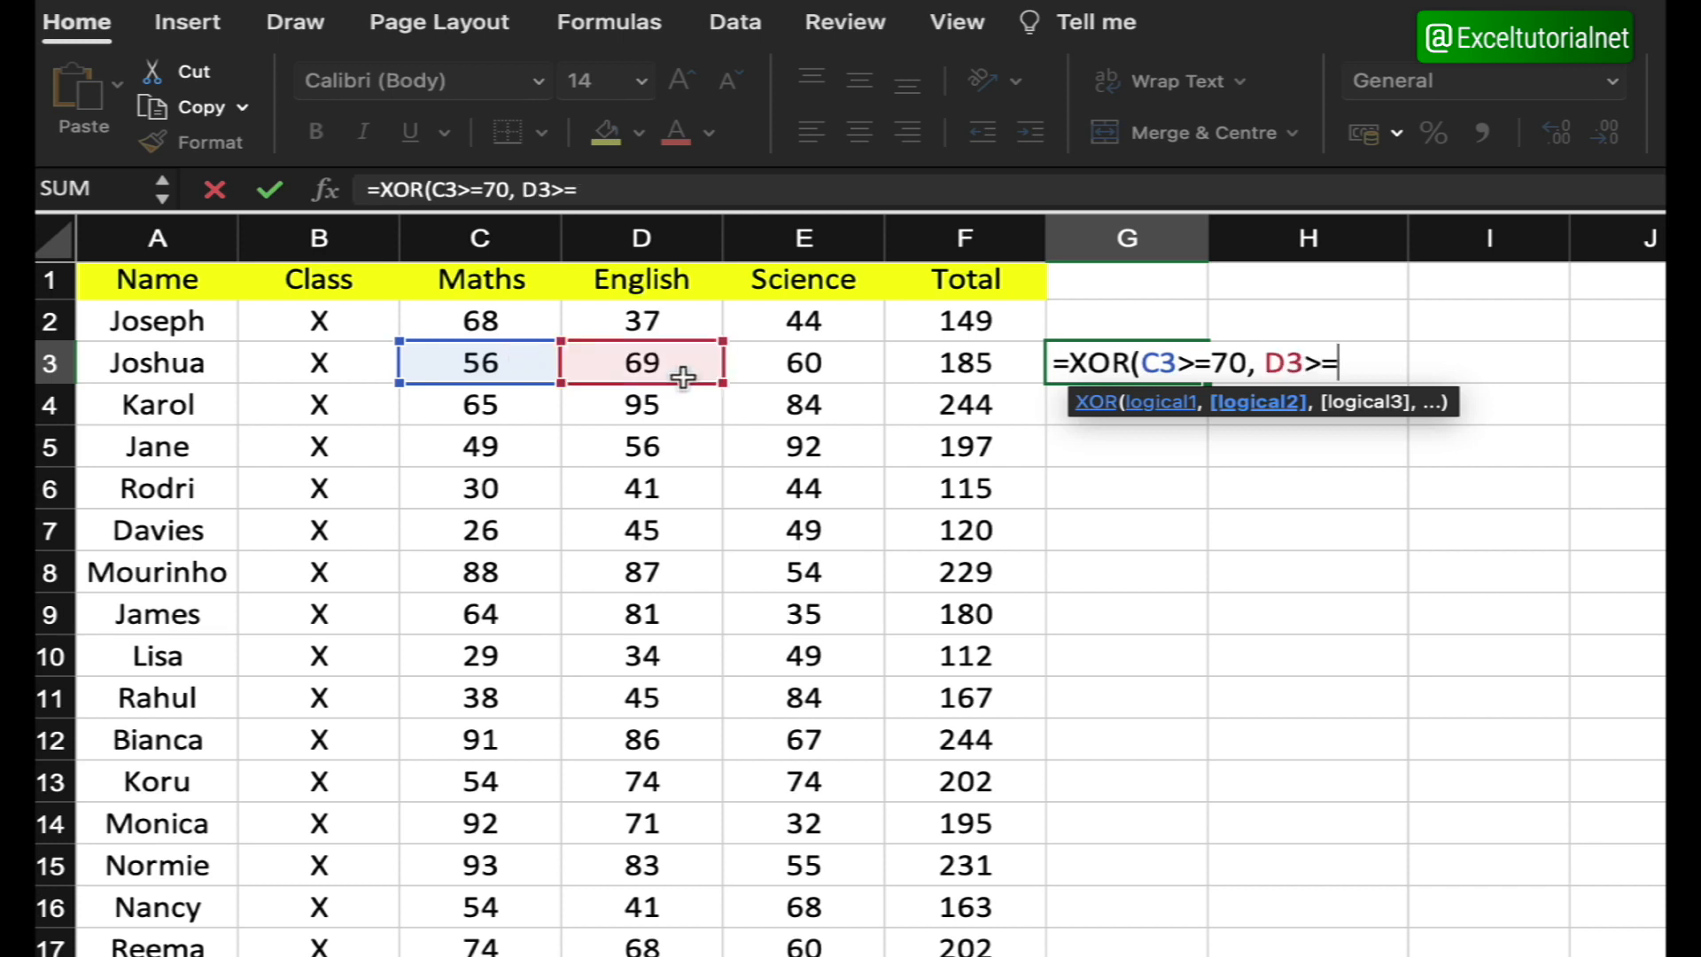
pyautogui.write('60,')
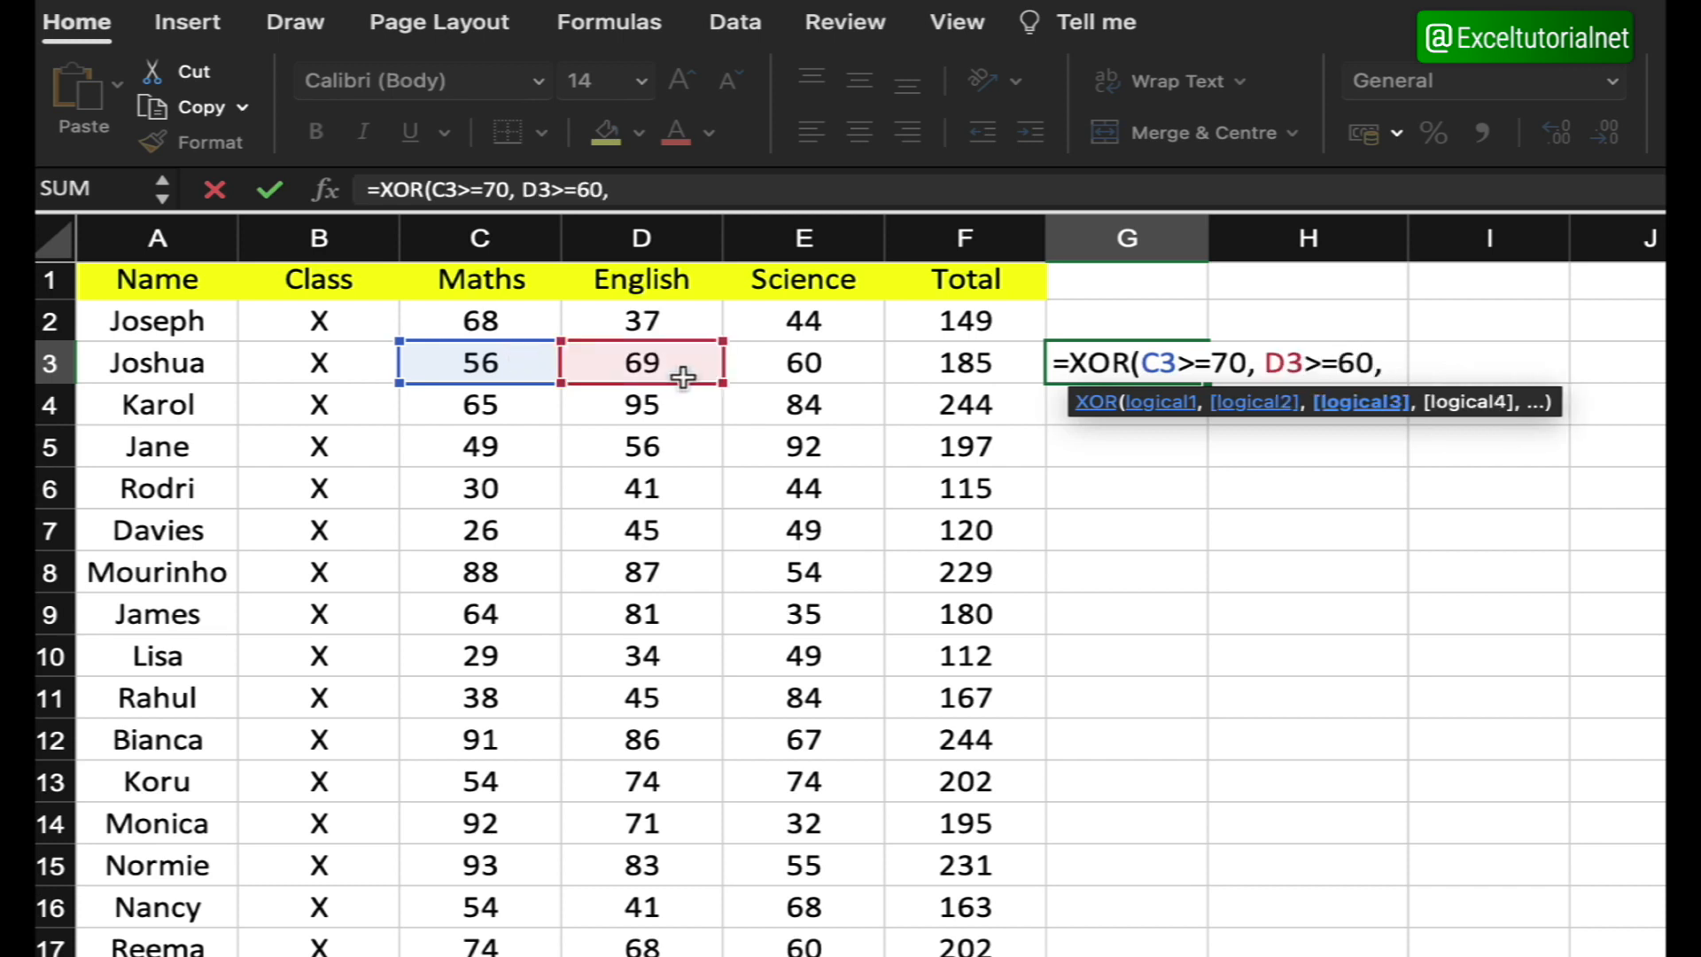
pyautogui.click(842, 371)
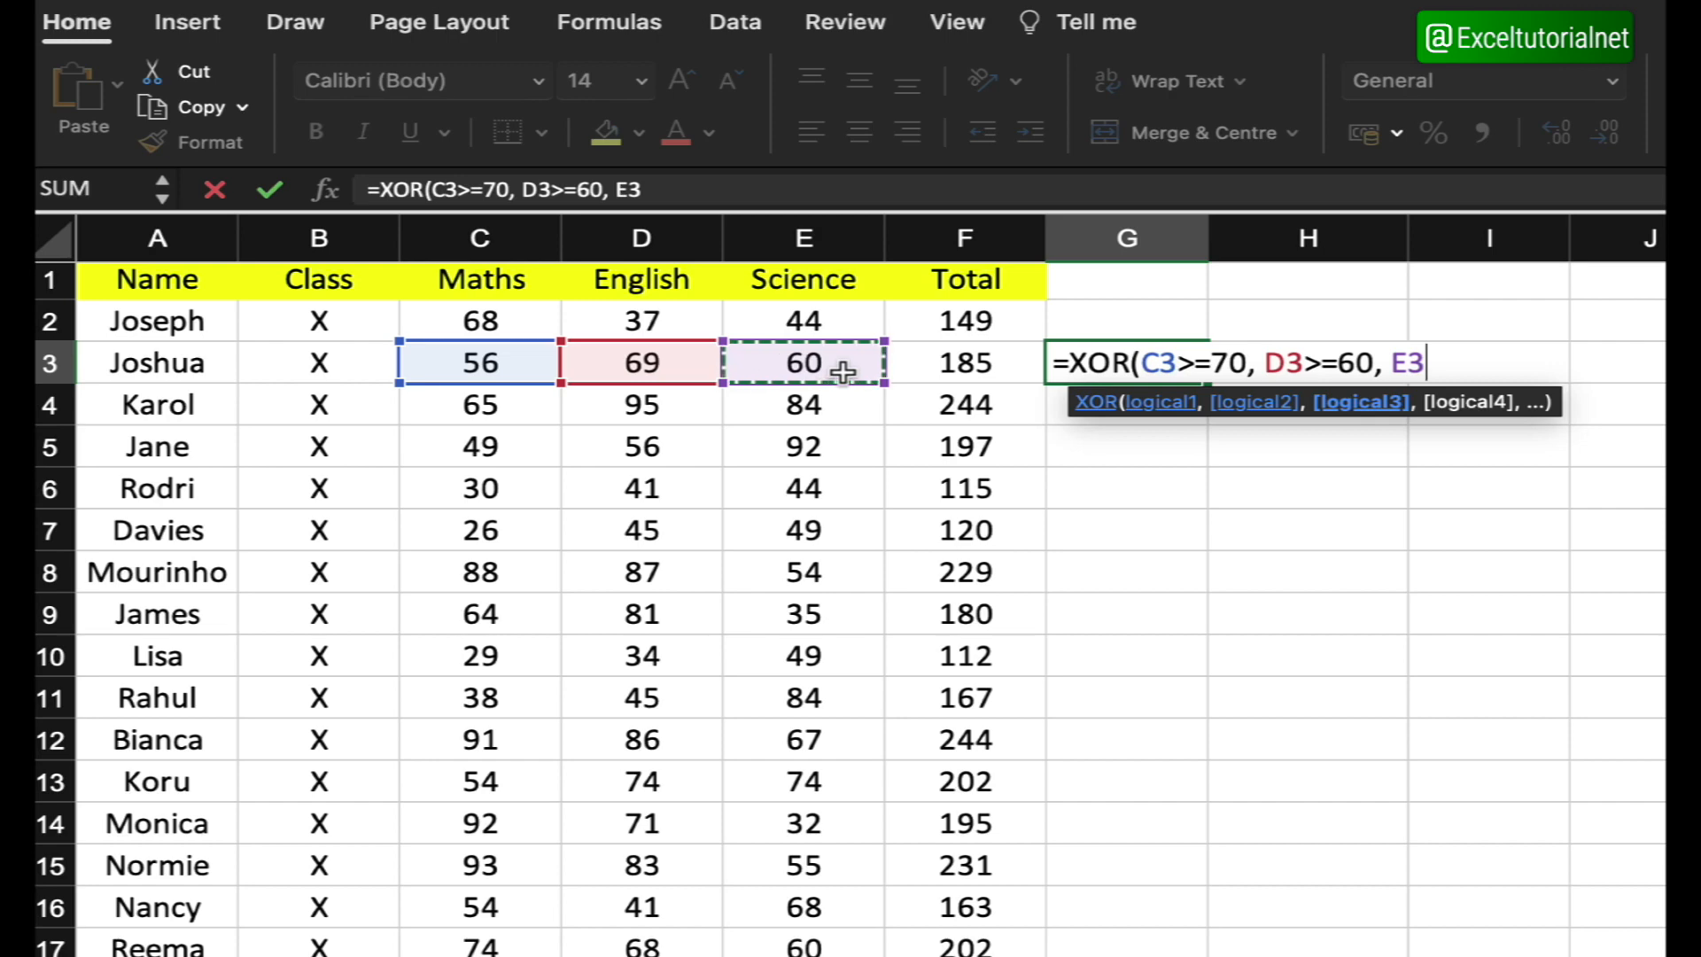
pyautogui.write('>')
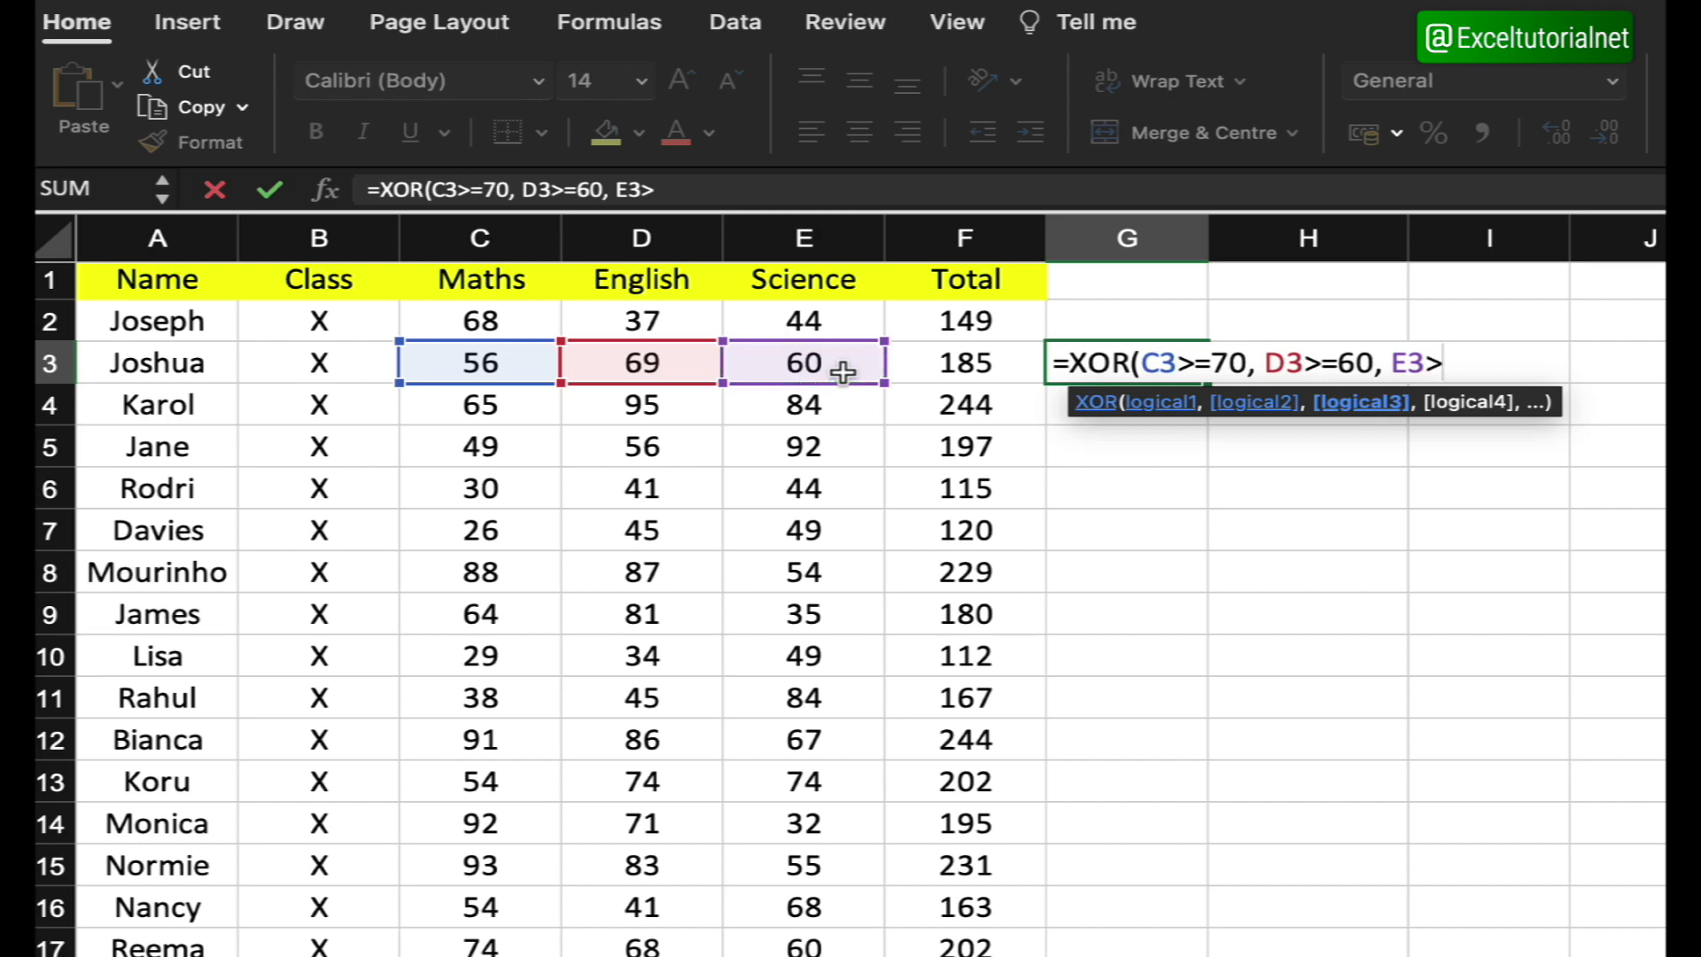
pyautogui.write('=64)')
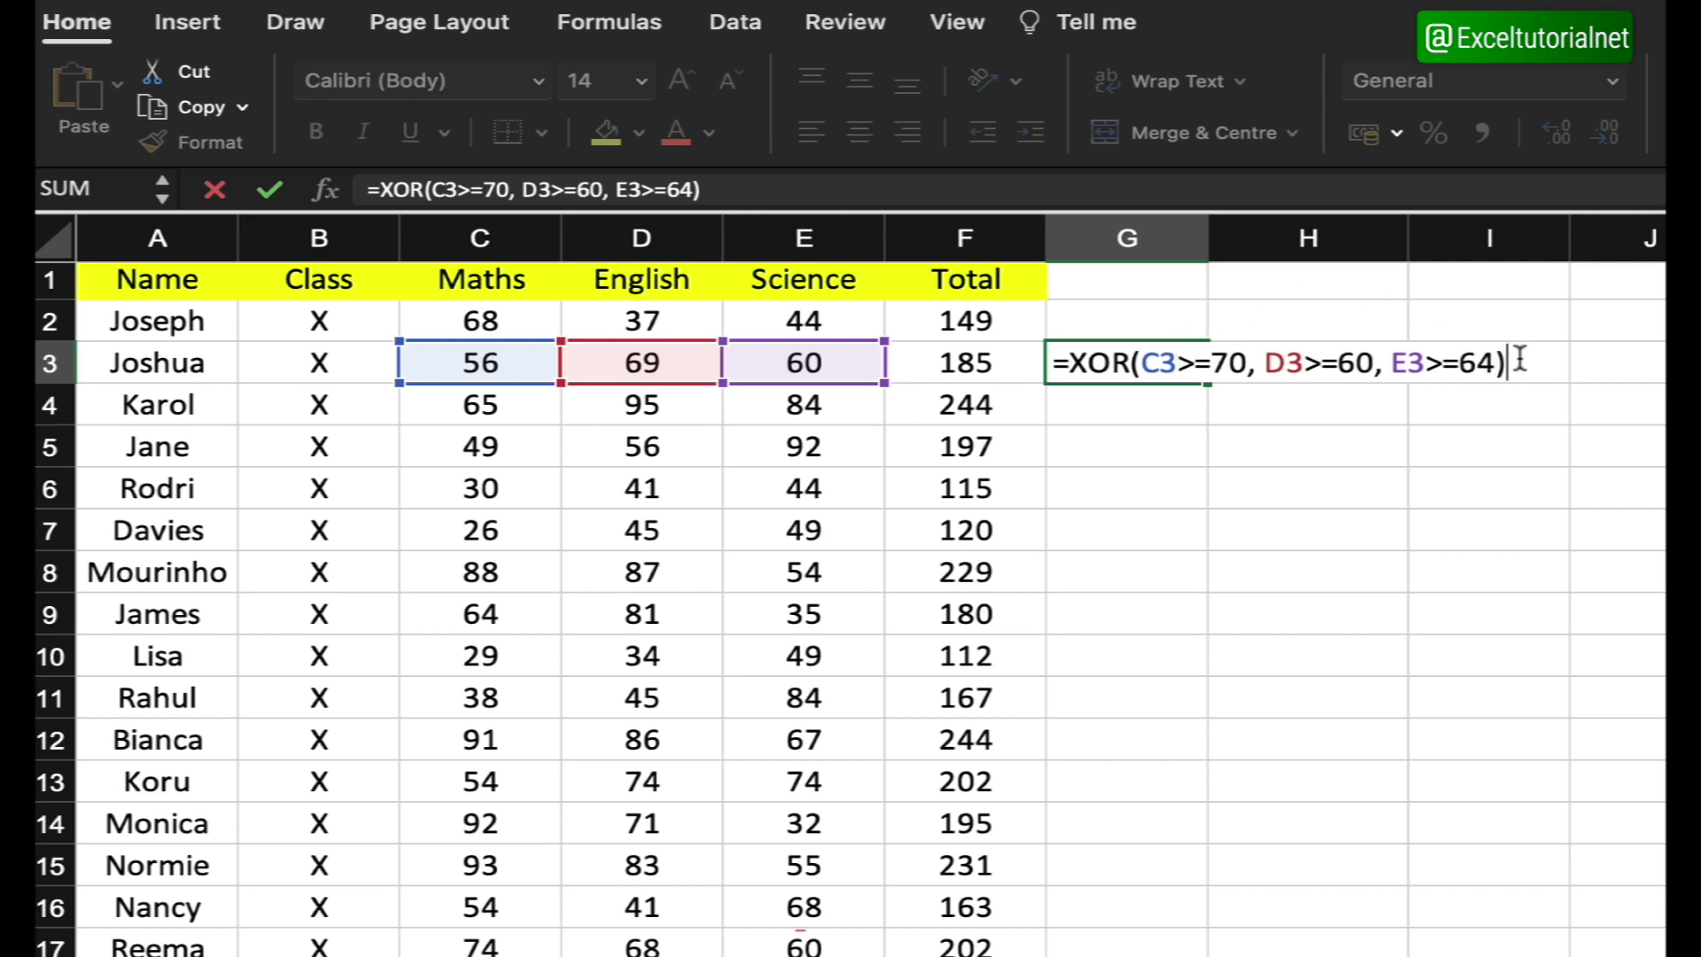
pyautogui.press('Return')
# Step: Set the Maths condition in G3's XOR formula to C3>=50 and enter the formula
pyautogui.click(1156, 362)
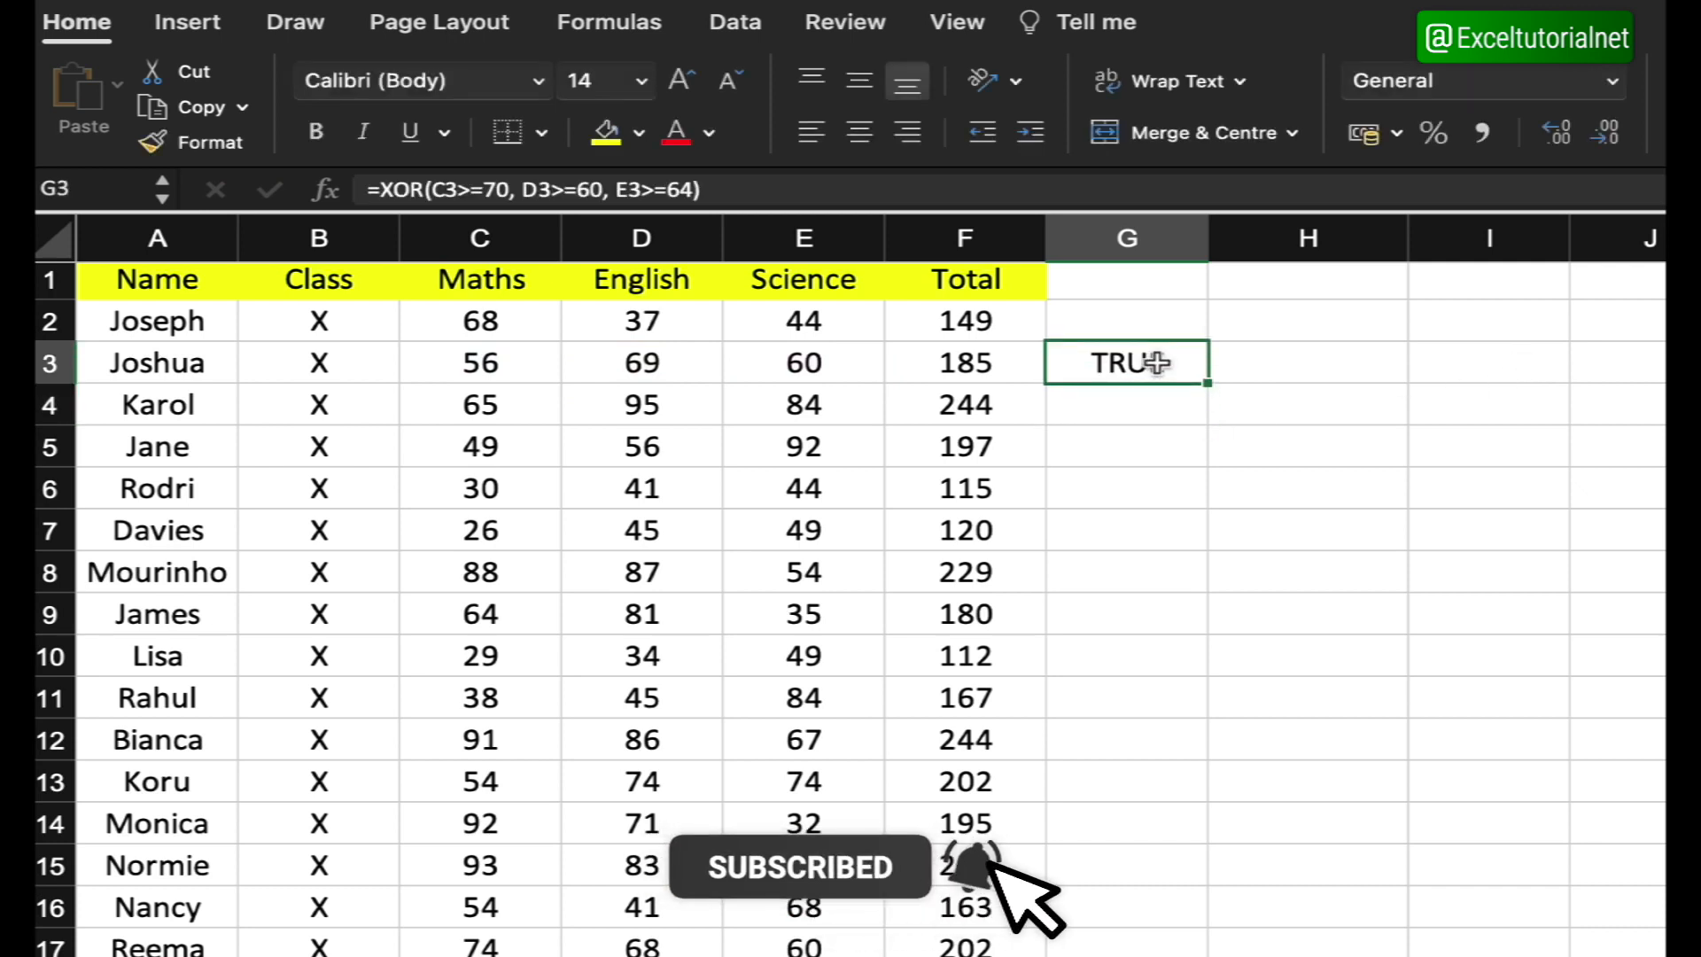
pyautogui.doubleClick(1157, 362)
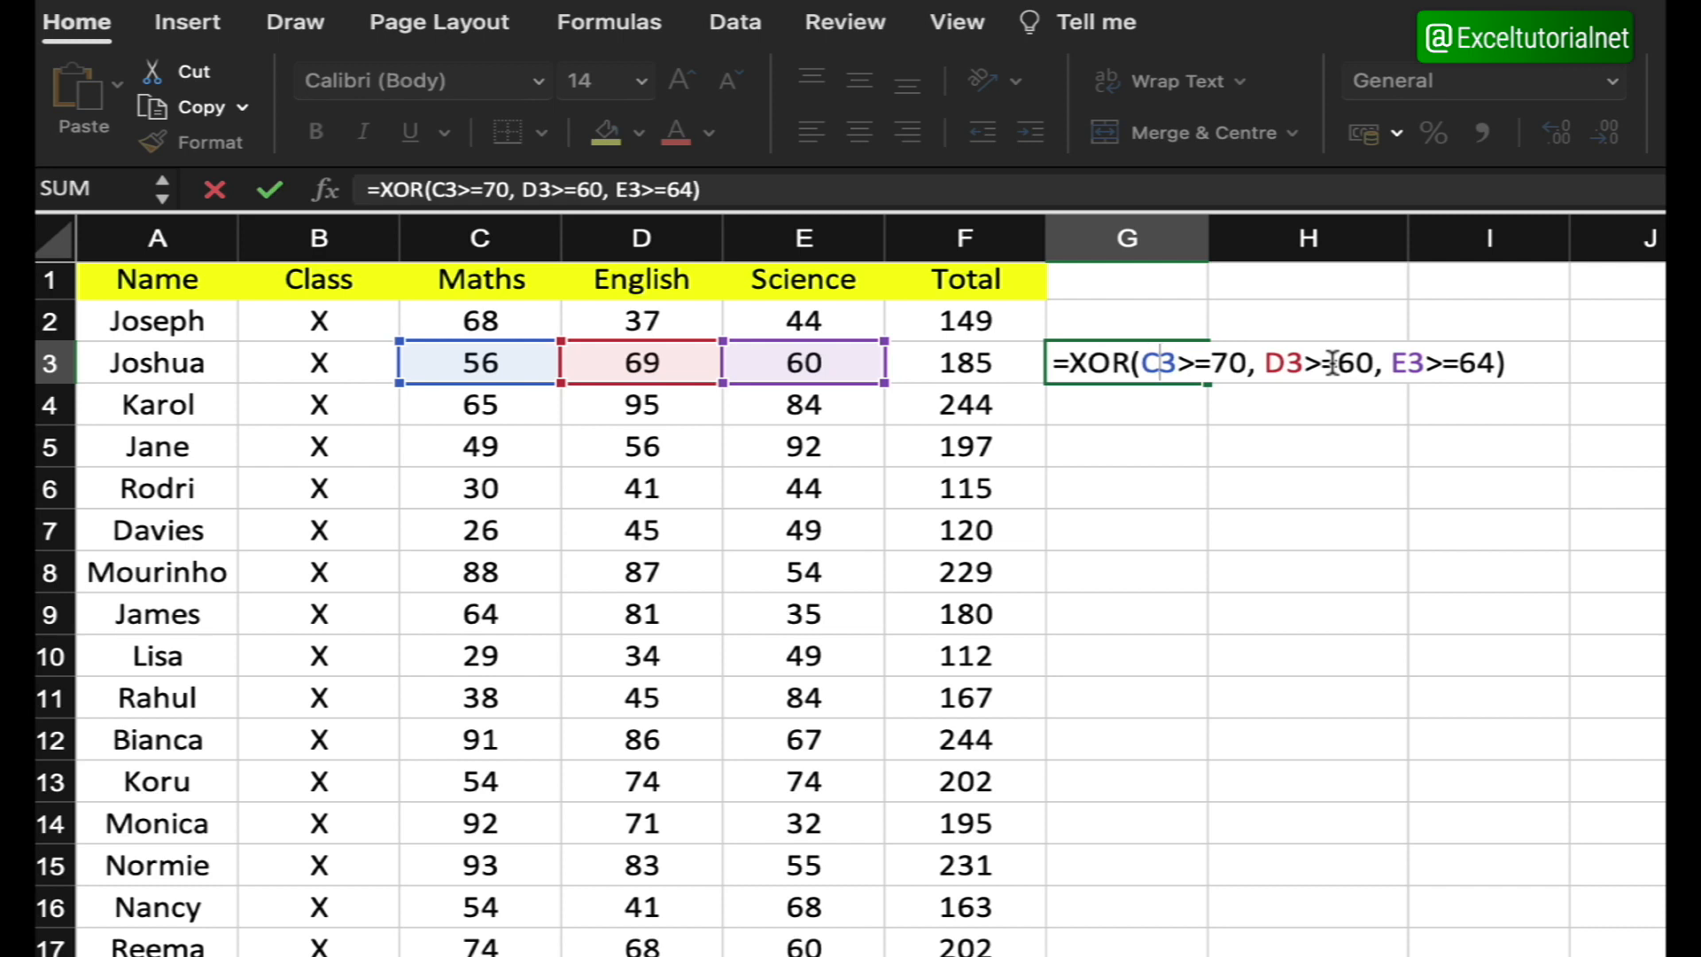
pyautogui.doubleClick(1344, 361)
pyautogui.click(1344, 363)
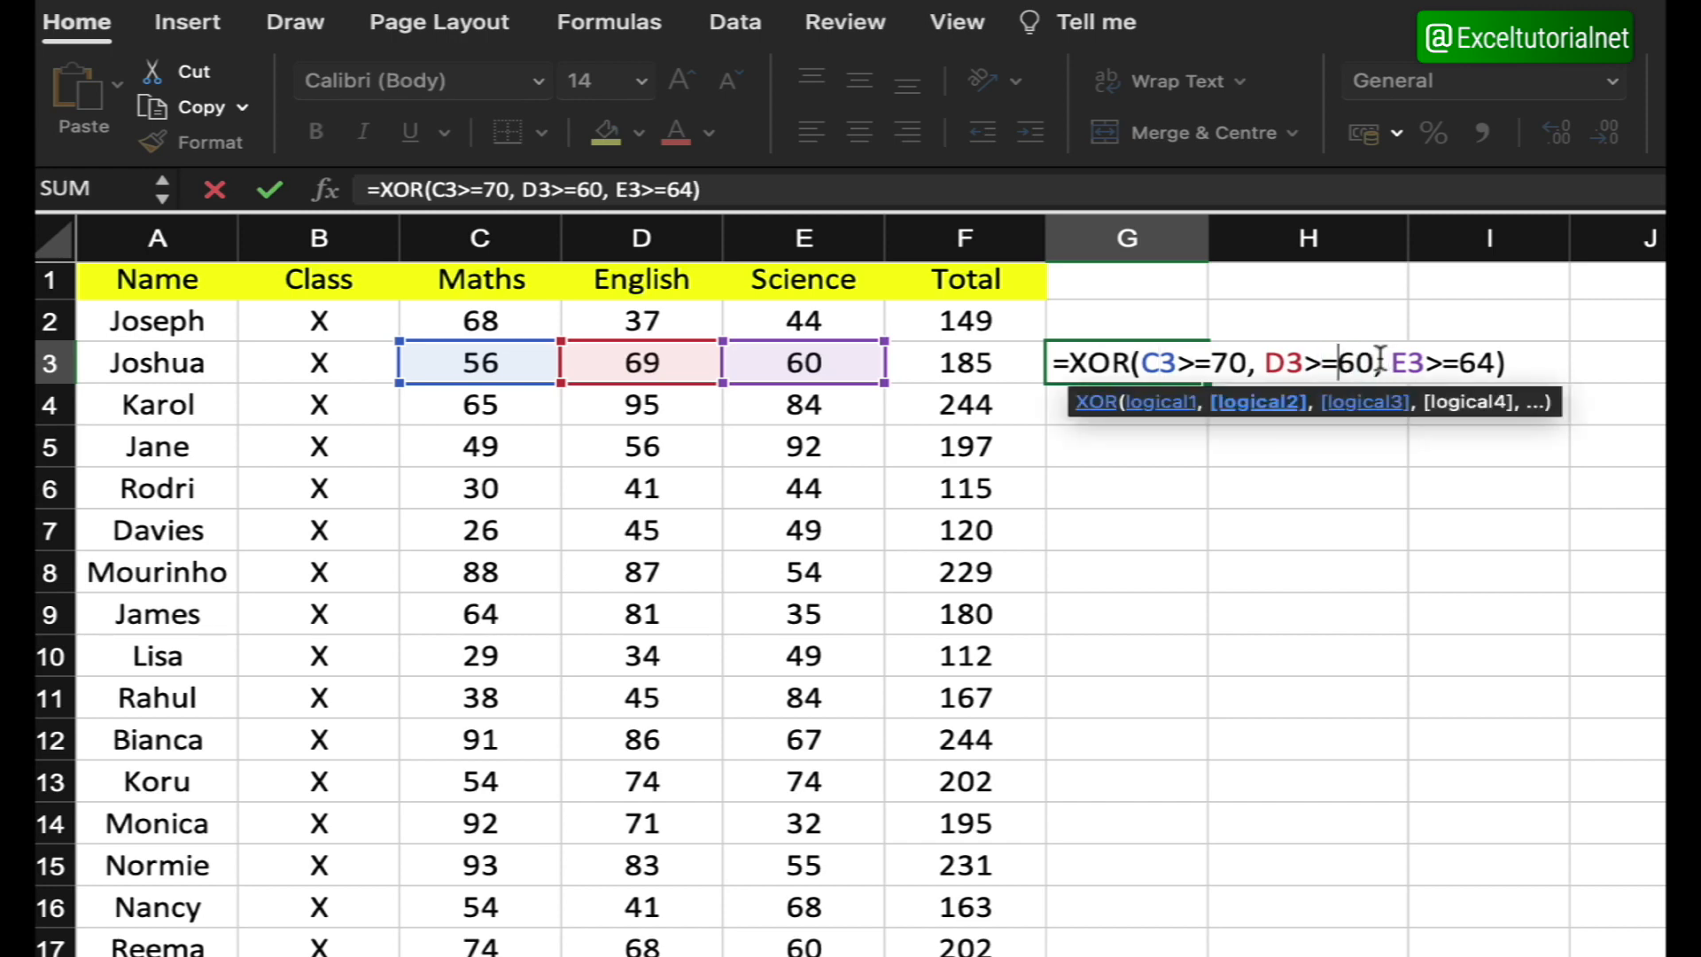
pyautogui.click(1216, 362)
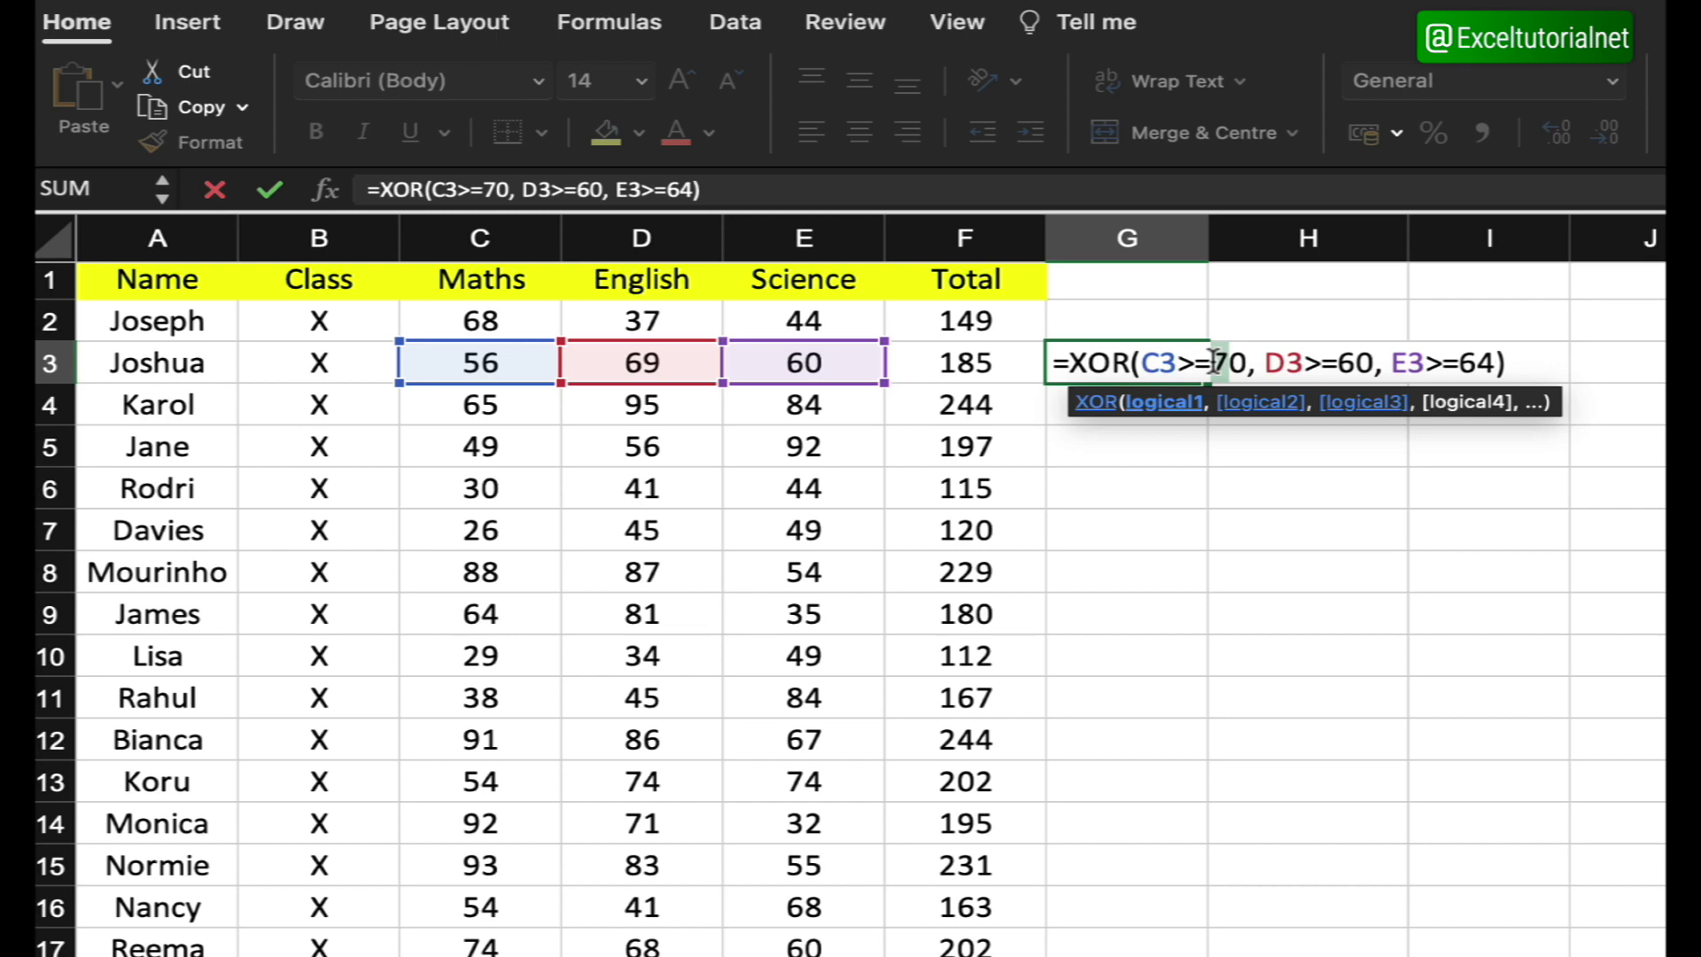
pyautogui.write('5')
pyautogui.click(1528, 354)
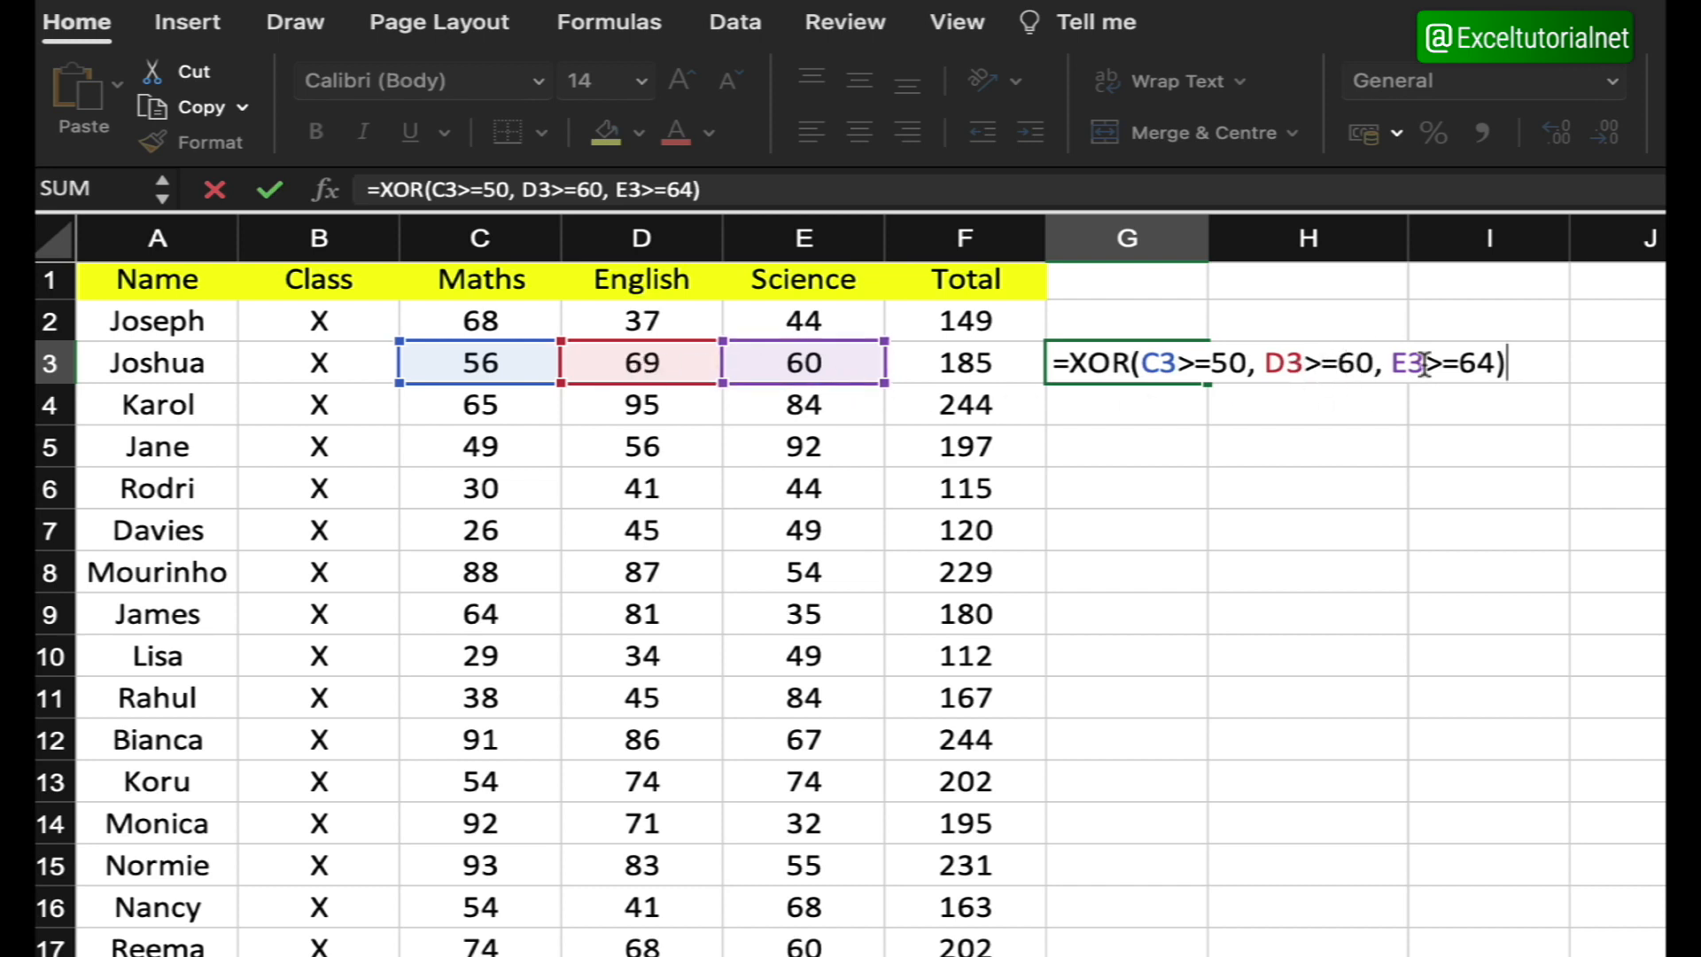
pyautogui.press('Return')
pyautogui.click(1188, 367)
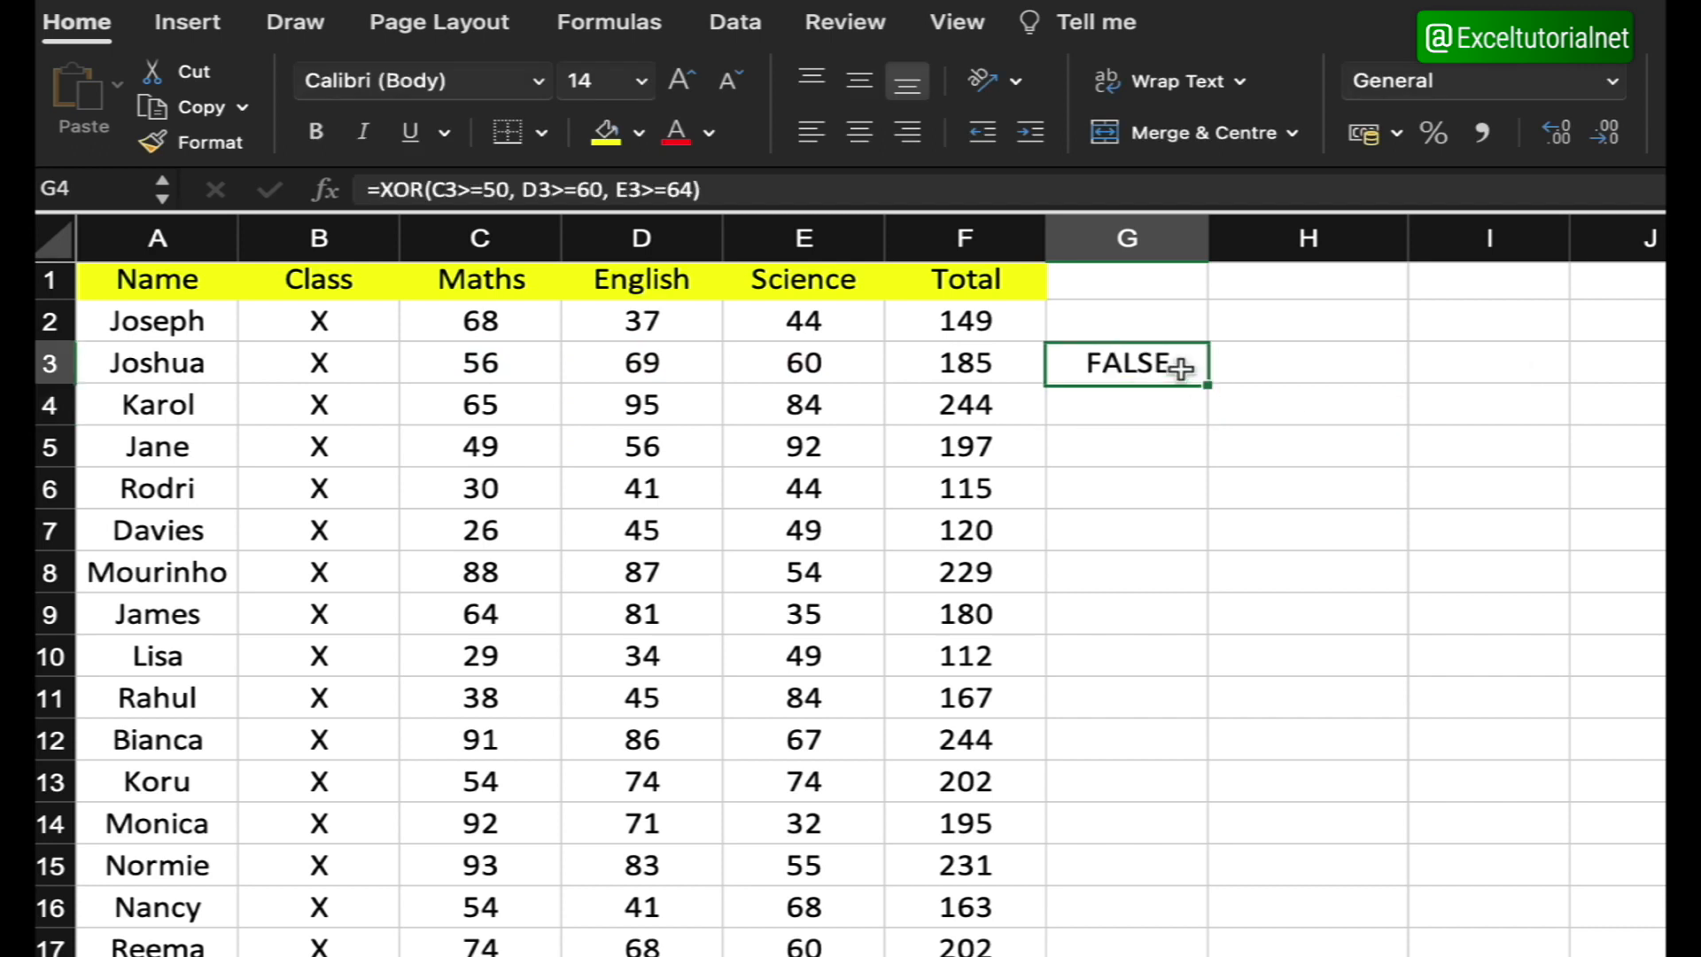
# Step: Replace XOR with OR in G3's formula, keeping the same three conditions, and check the result
pyautogui.doubleClick(1182, 365)
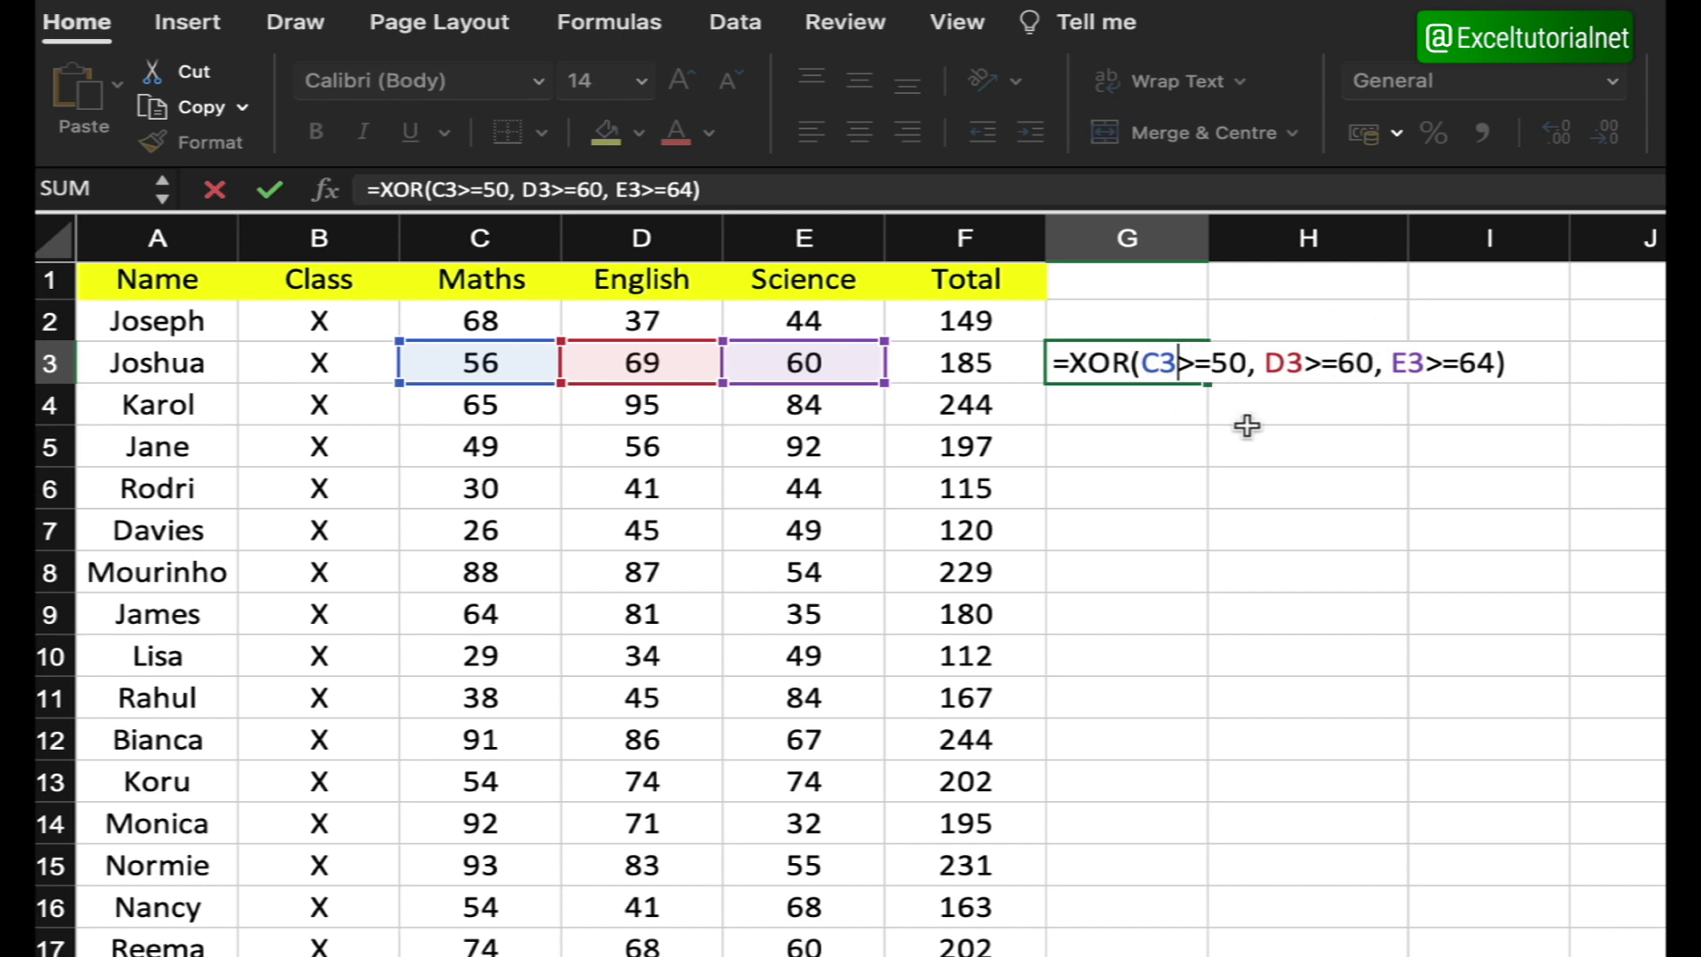
pyautogui.click(1083, 363)
pyautogui.press('BackSpace')
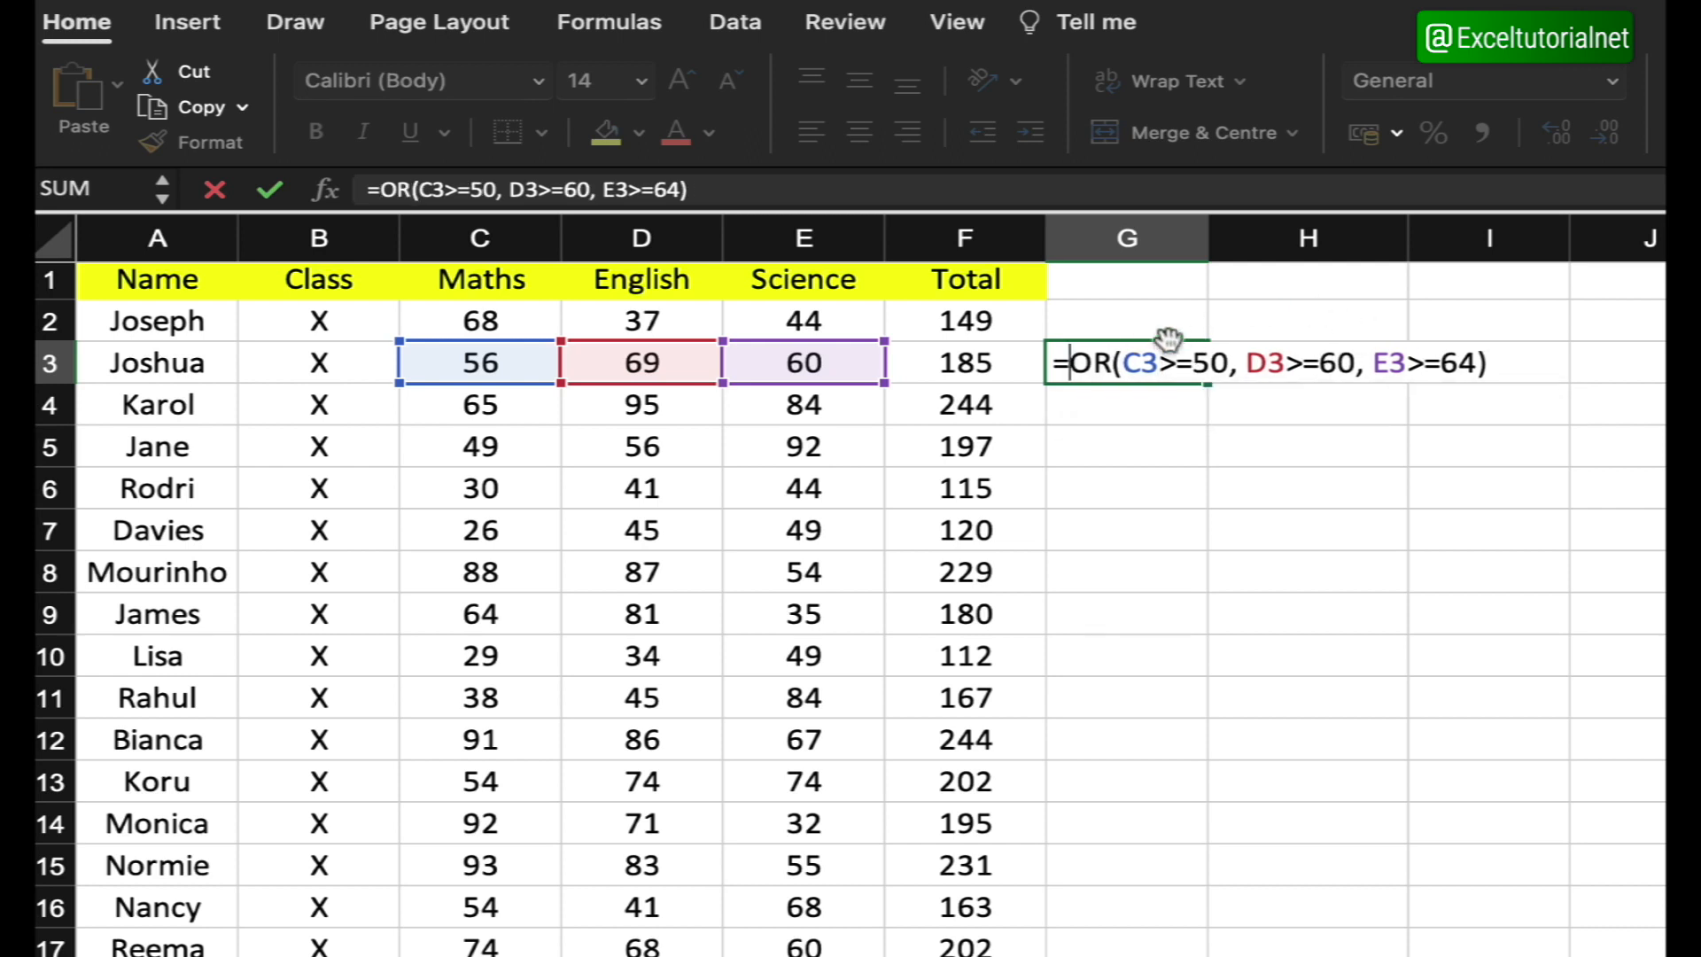
pyautogui.press('Return')
pyautogui.click(1180, 358)
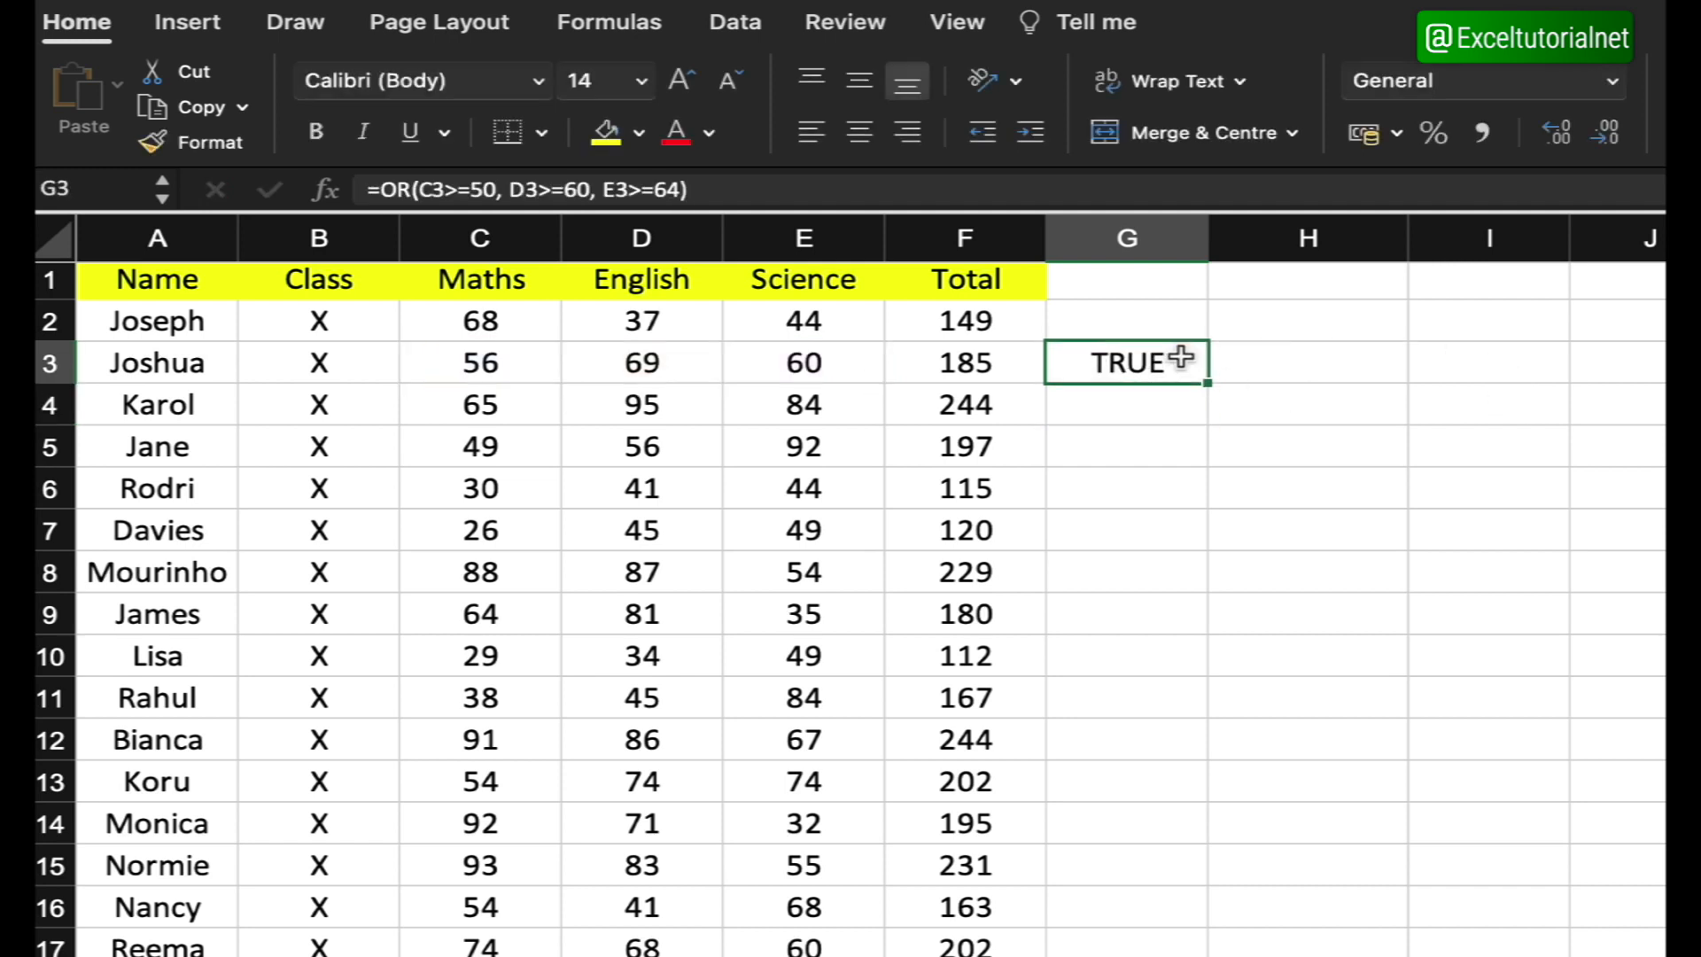
# Step: Change G3's function back to XOR and add F3>120 as a fourth condition
pyautogui.doubleClick(1157, 356)
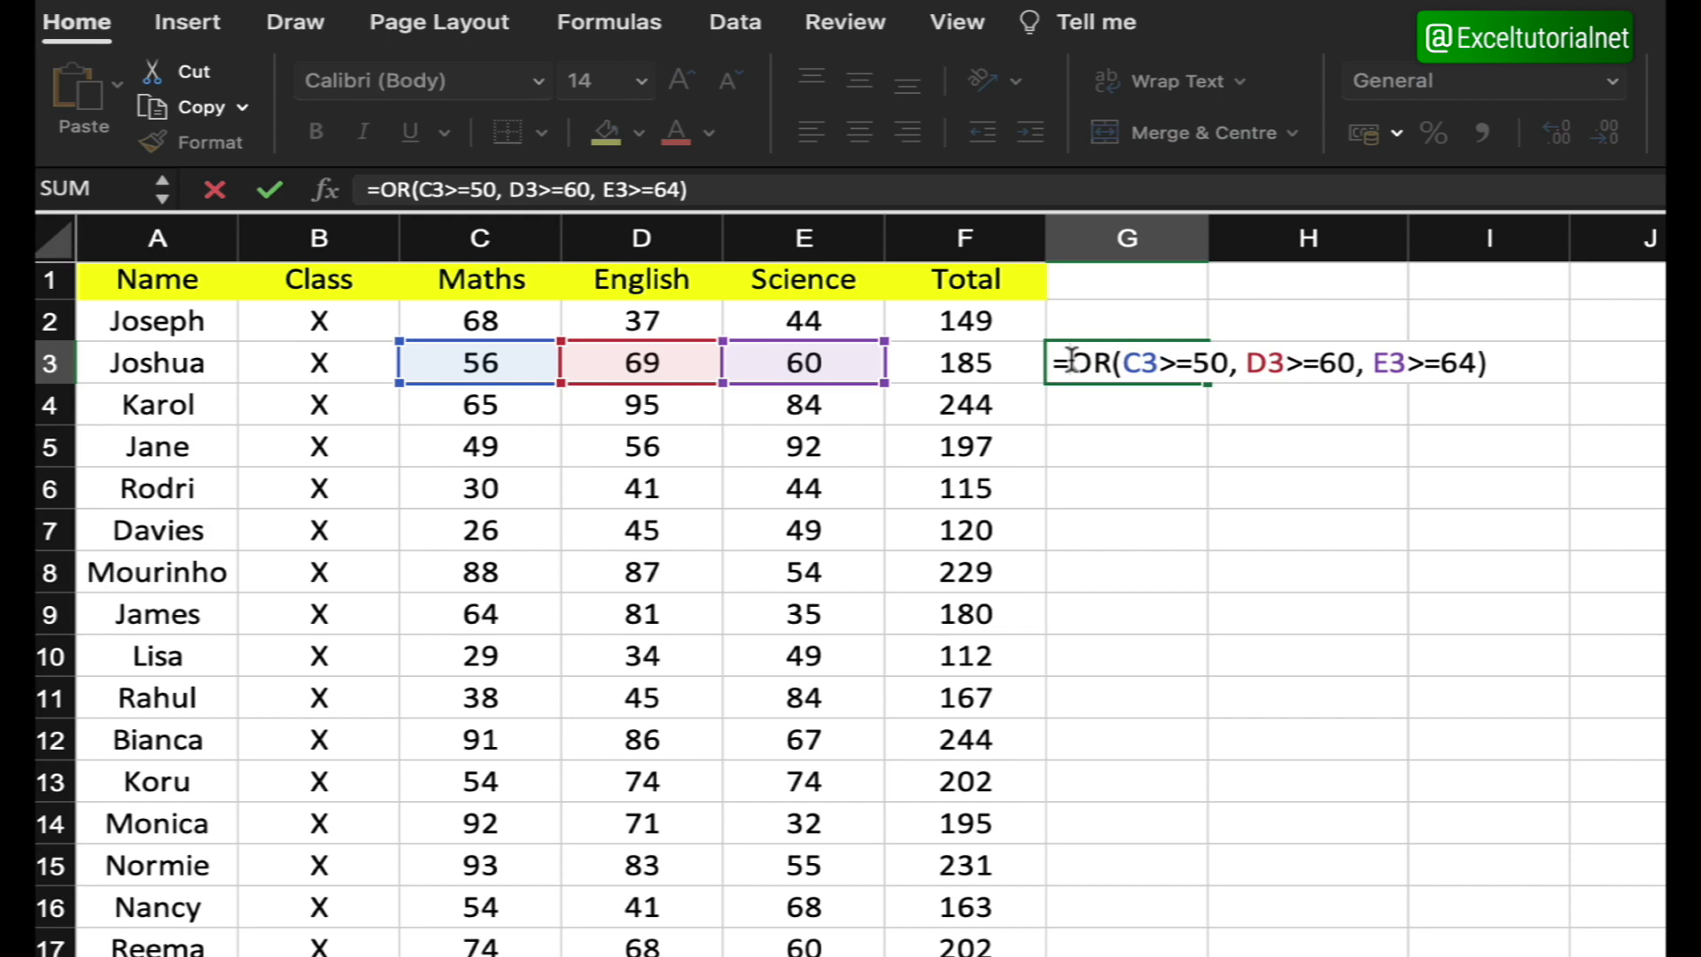
pyautogui.click(1072, 360)
pyautogui.write('X')
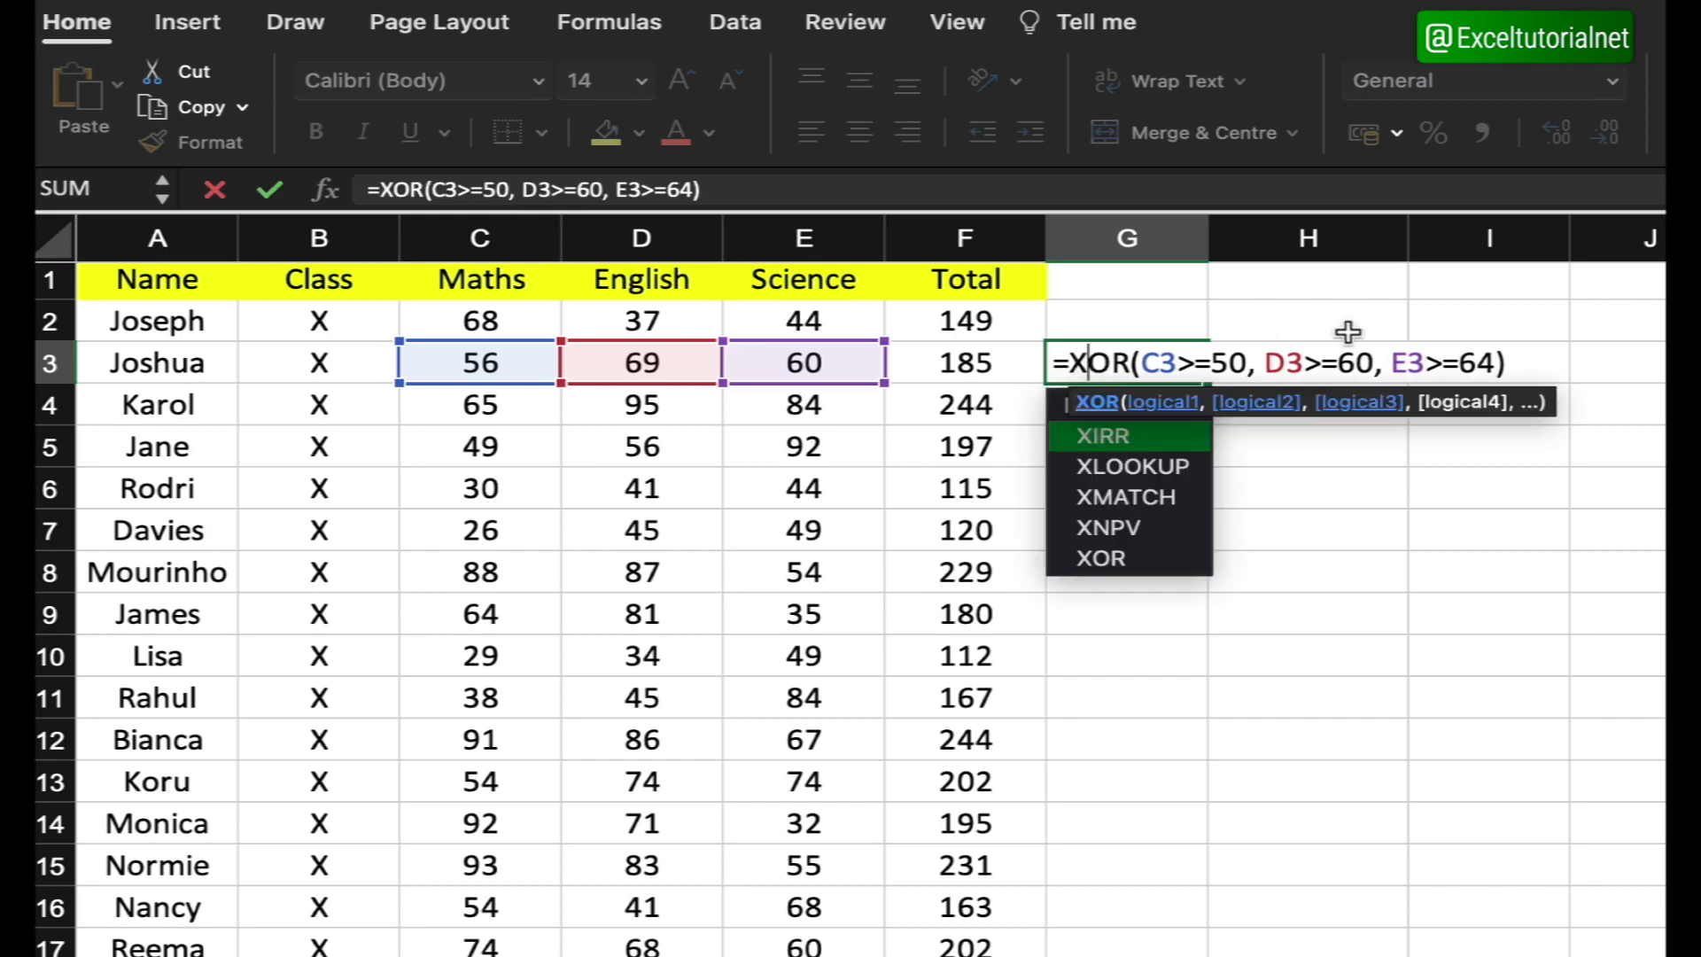
pyautogui.click(1497, 362)
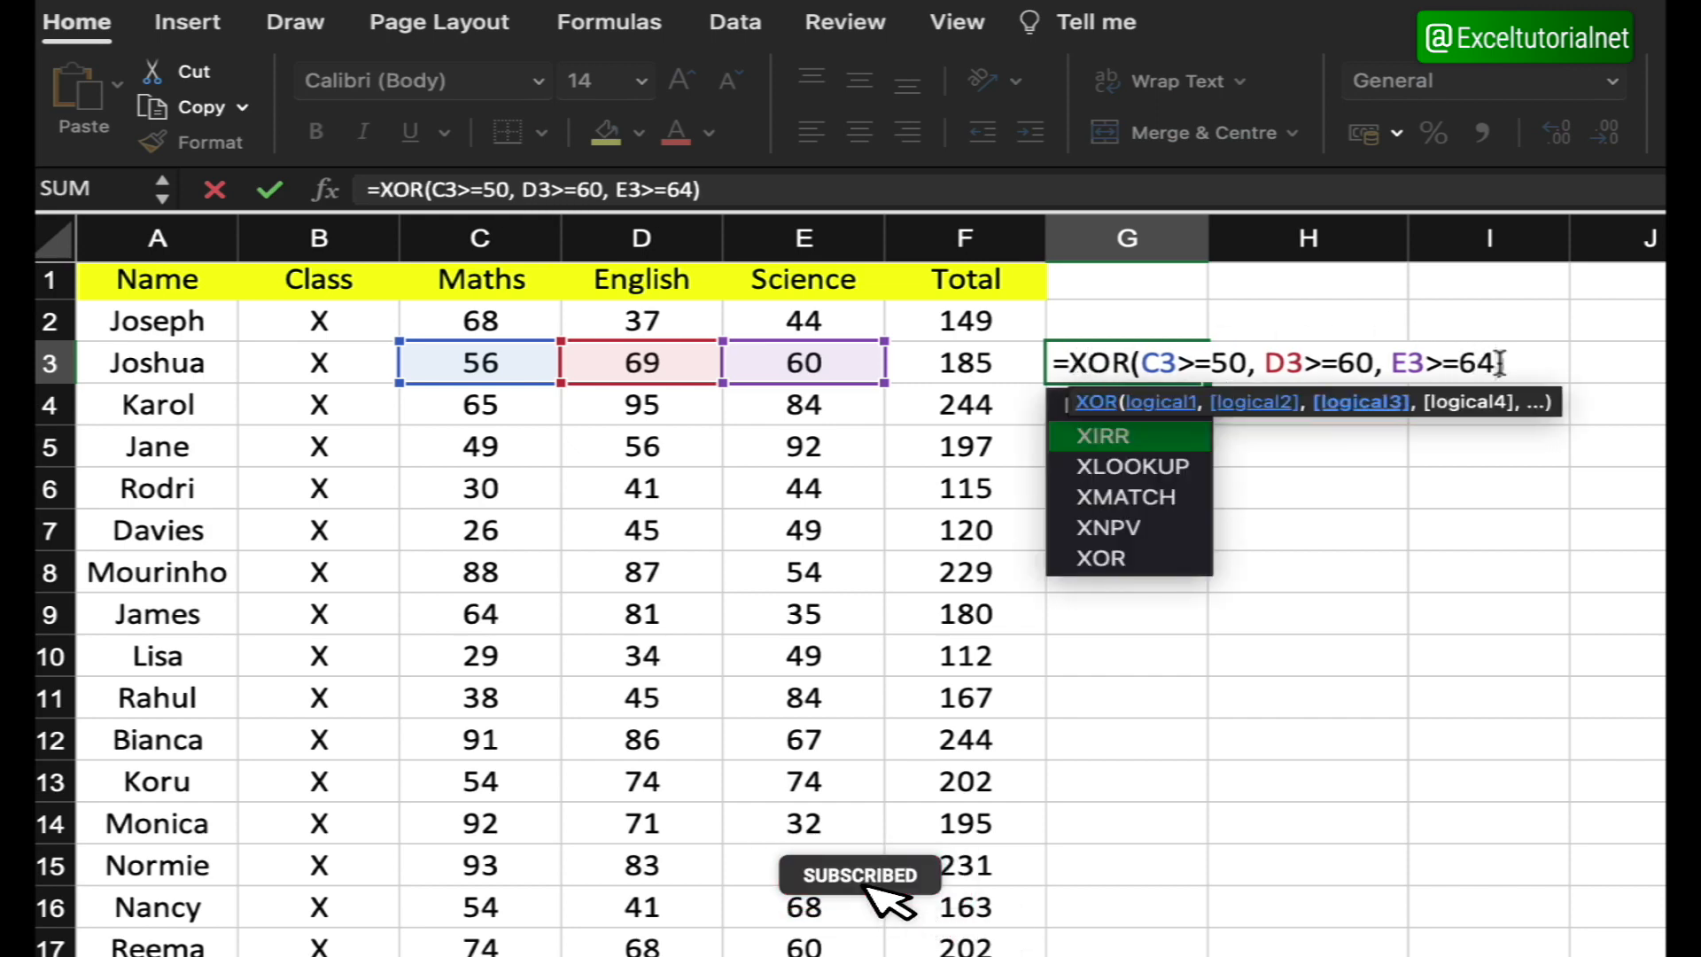
pyautogui.write(',')
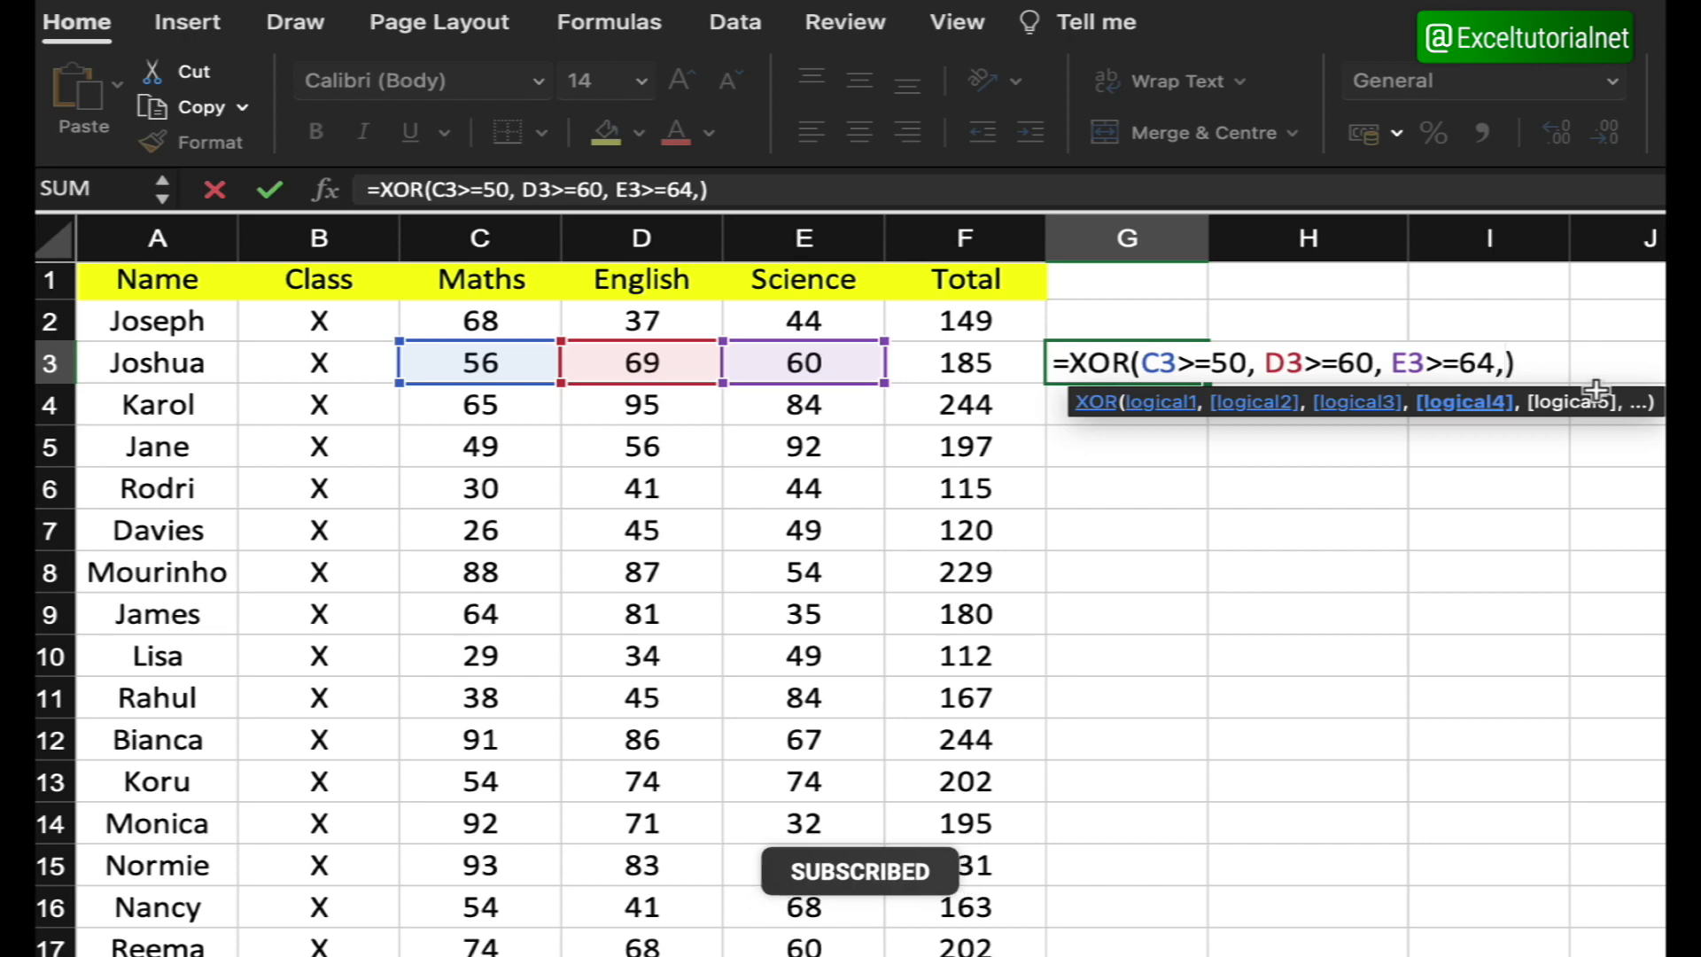
pyautogui.click(992, 400)
pyautogui.click(989, 363)
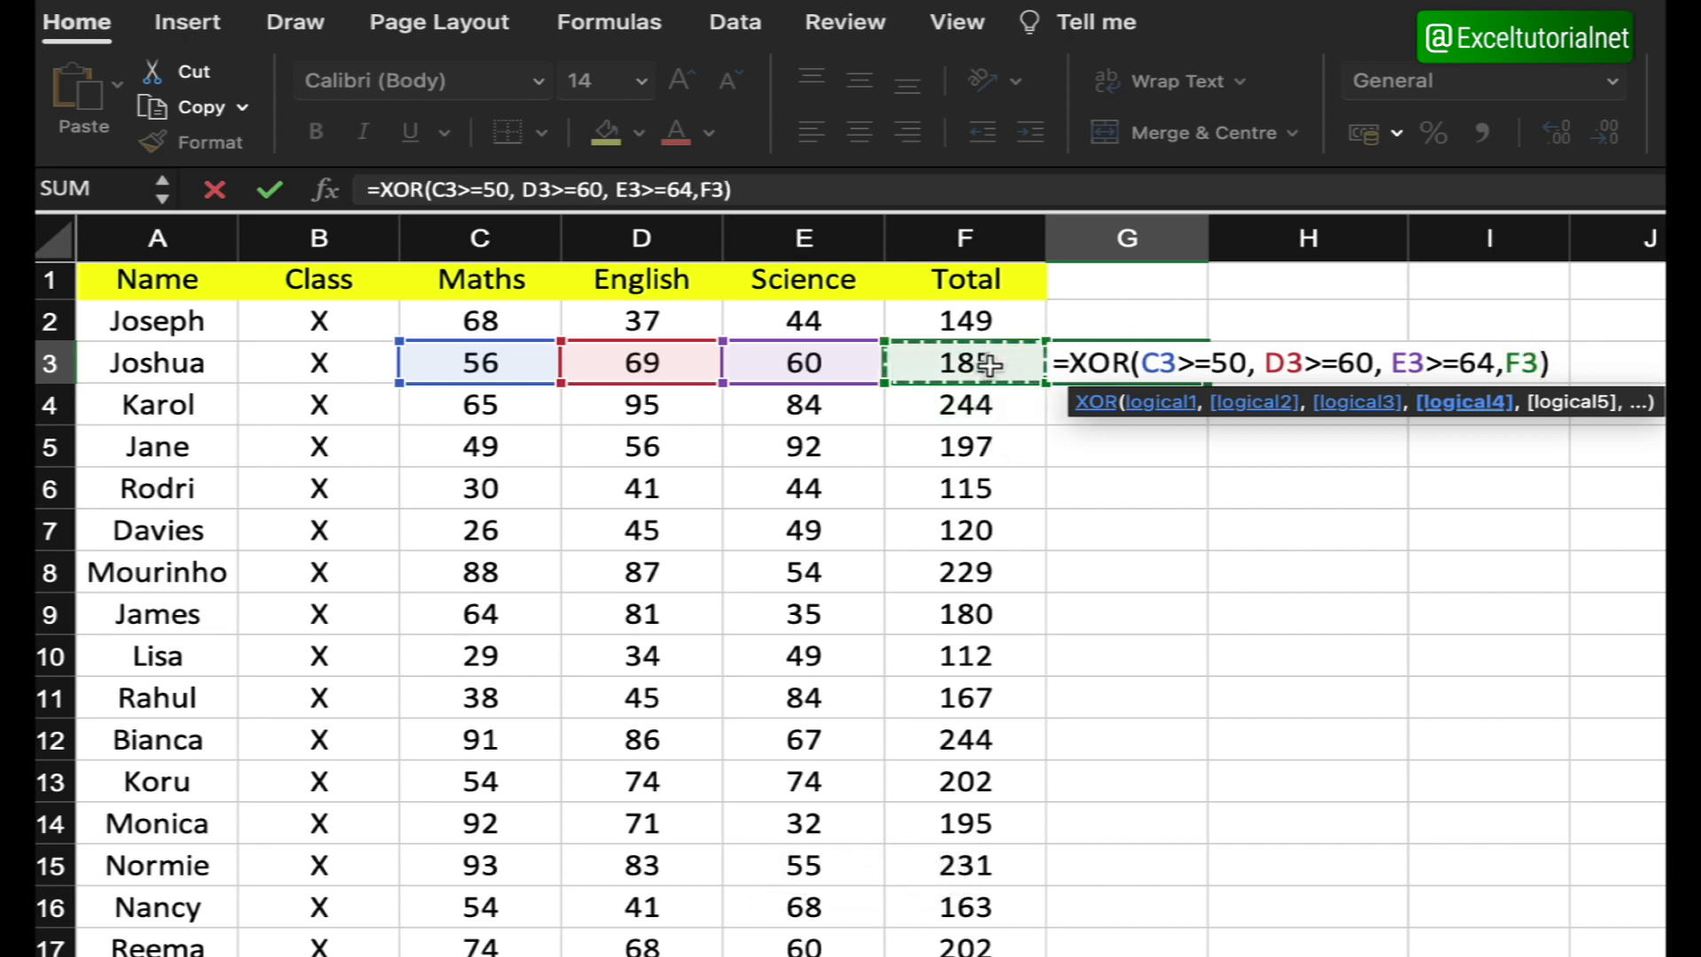
pyautogui.write('>')
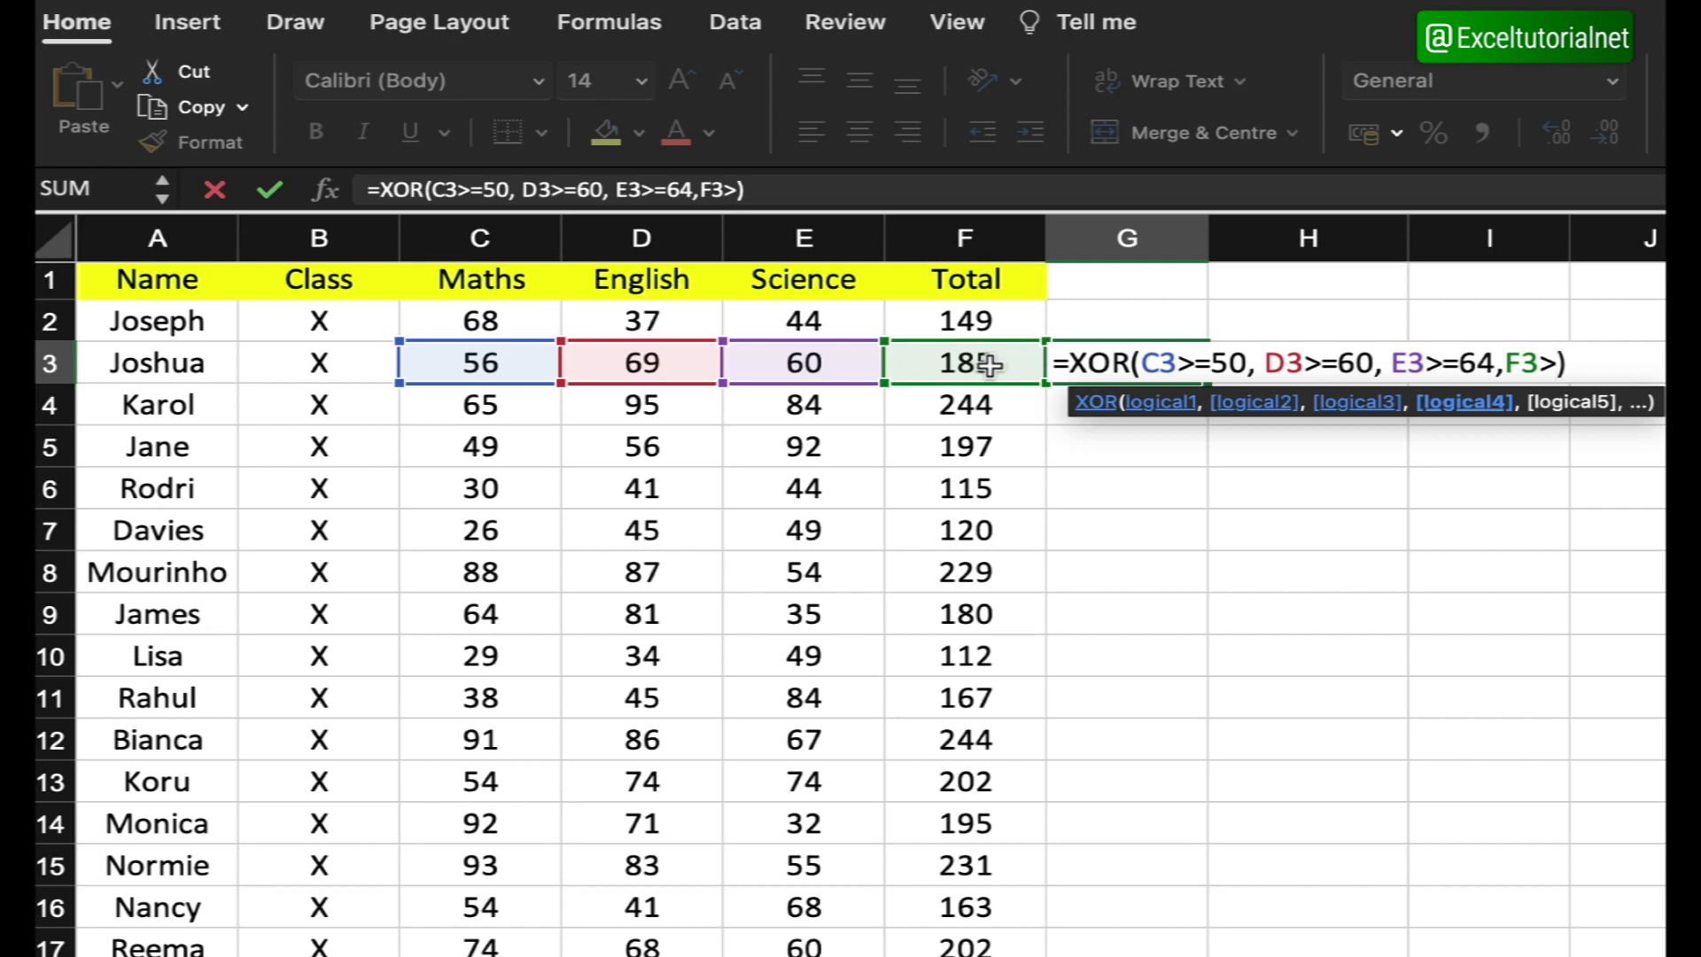
pyautogui.write('120')
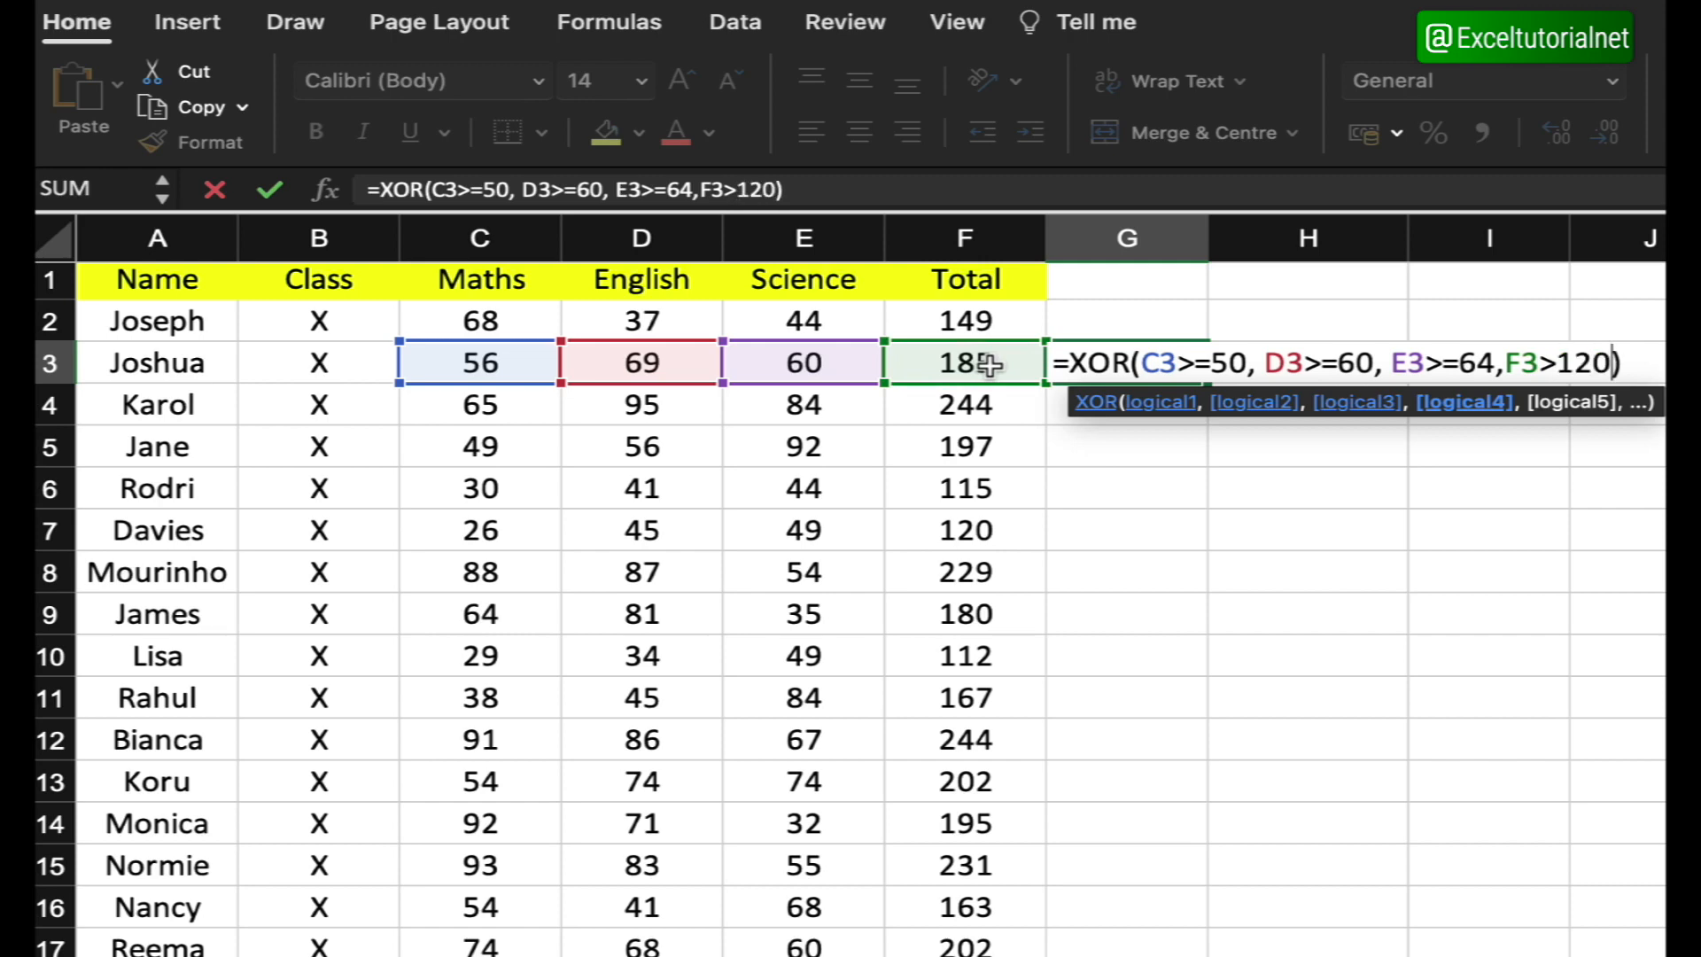
pyautogui.click(1650, 366)
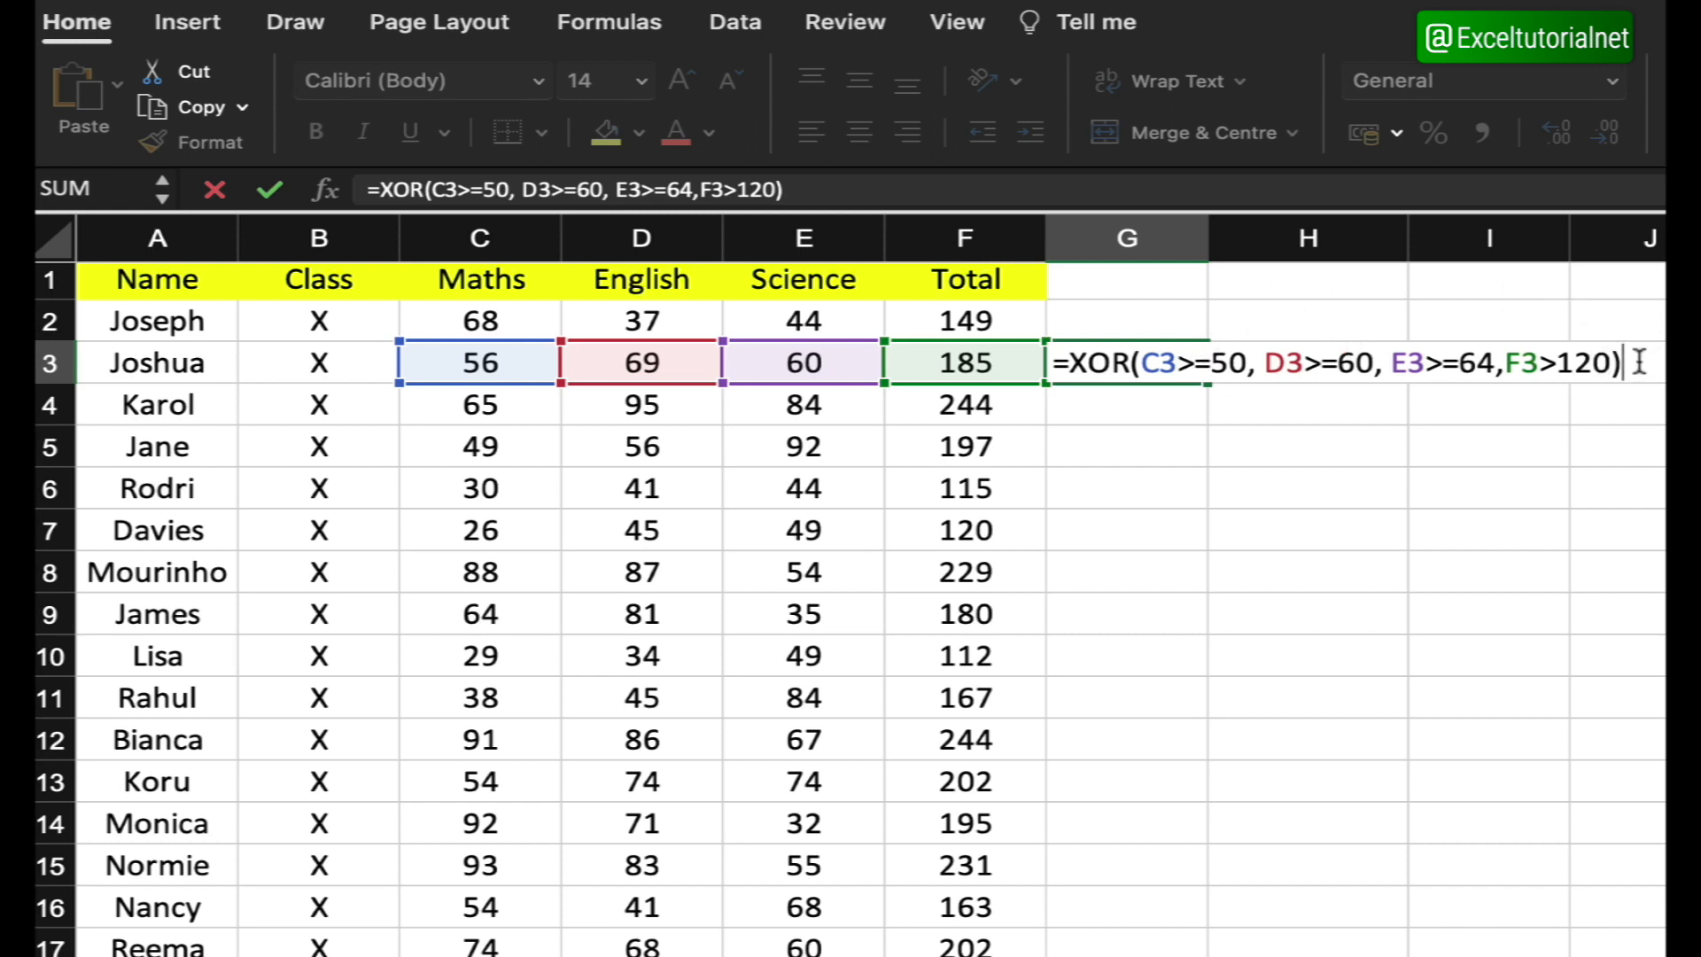
pyautogui.press('Return')
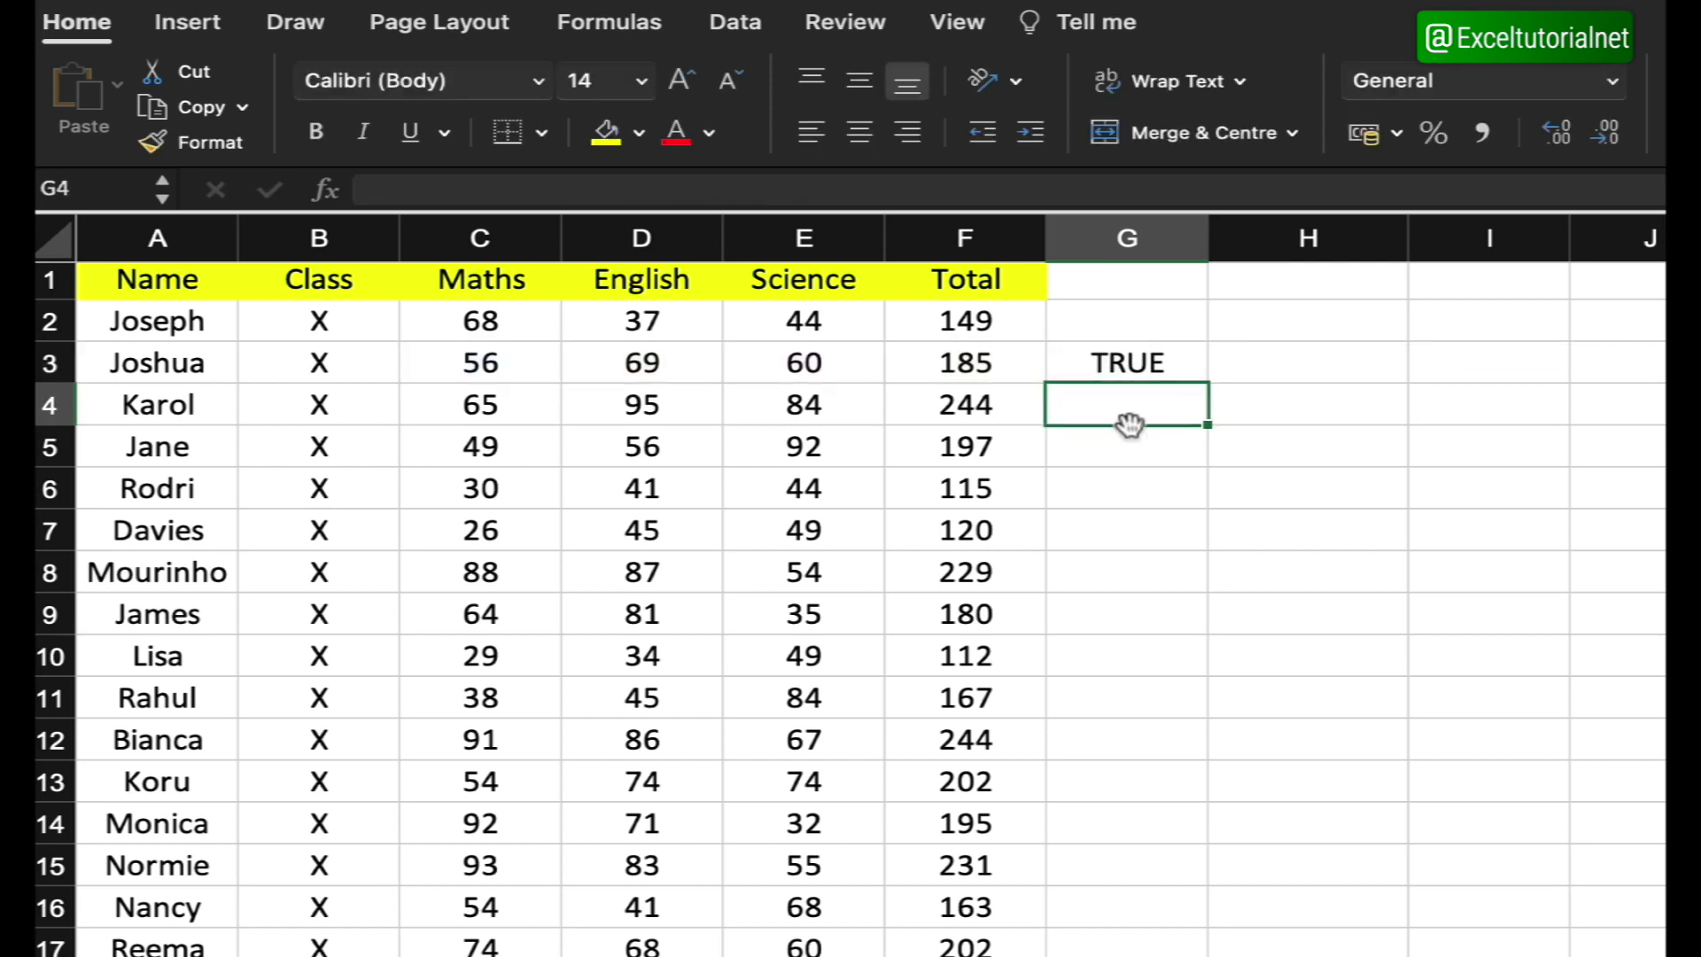
# Step: Set the Science condition in G3's XOR formula to E3>=54 and enter the formula
pyautogui.click(1132, 369)
pyautogui.doubleClick(1135, 365)
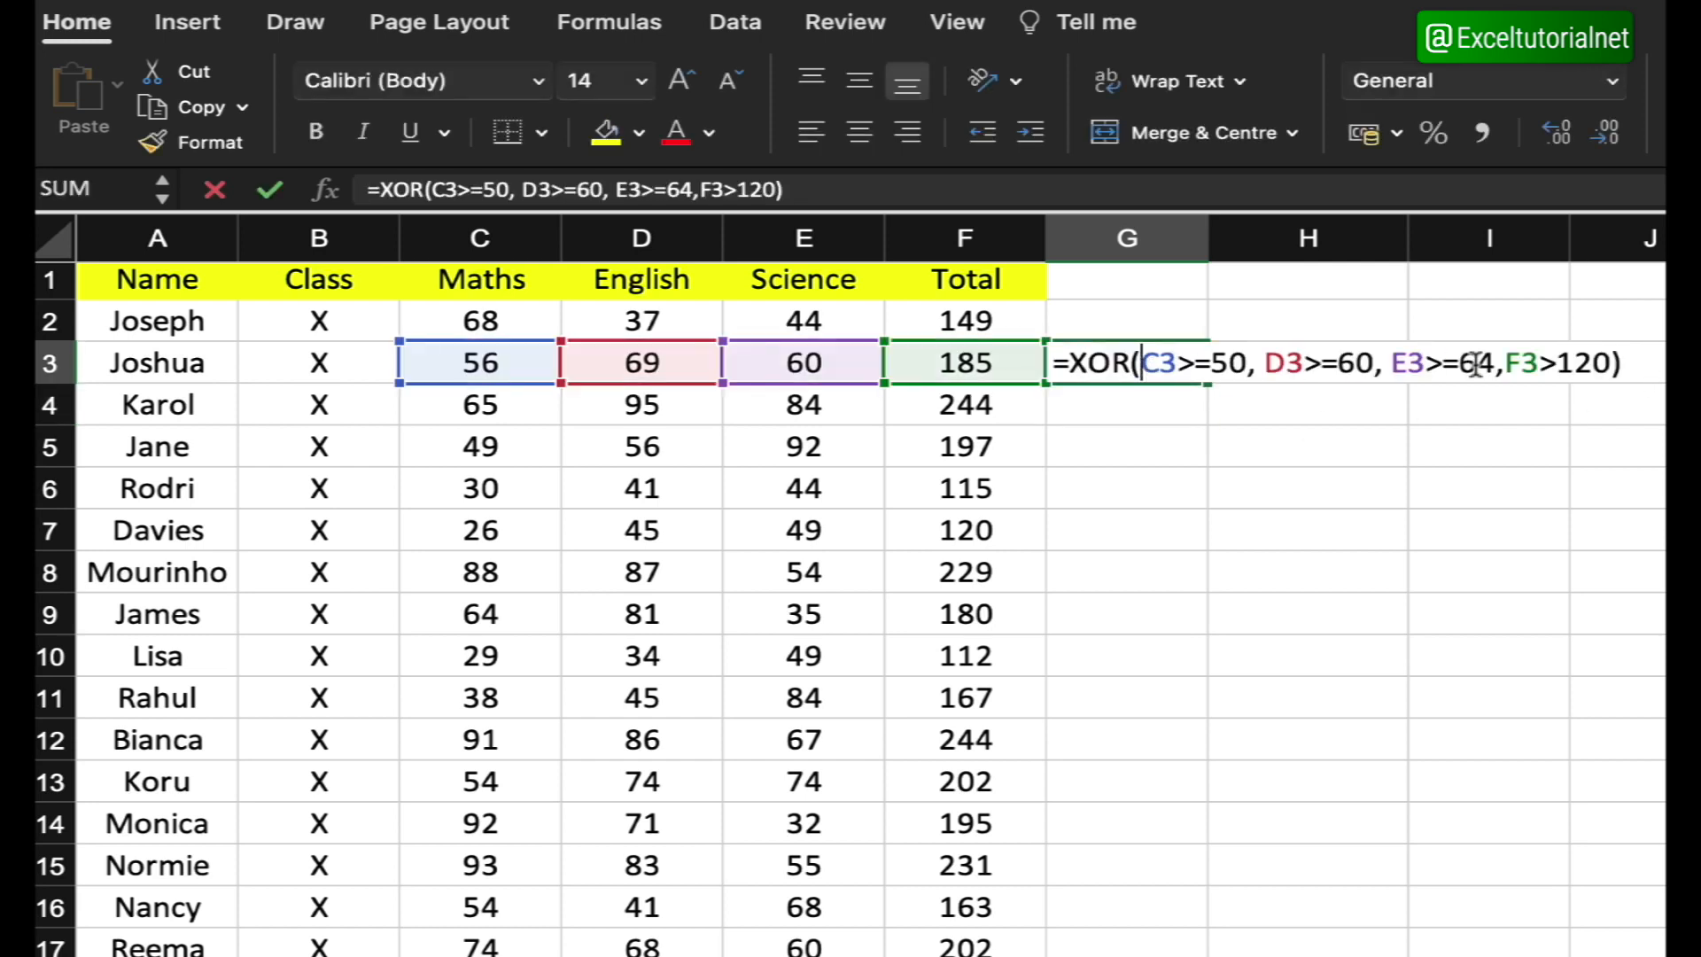
pyautogui.click(1427, 363)
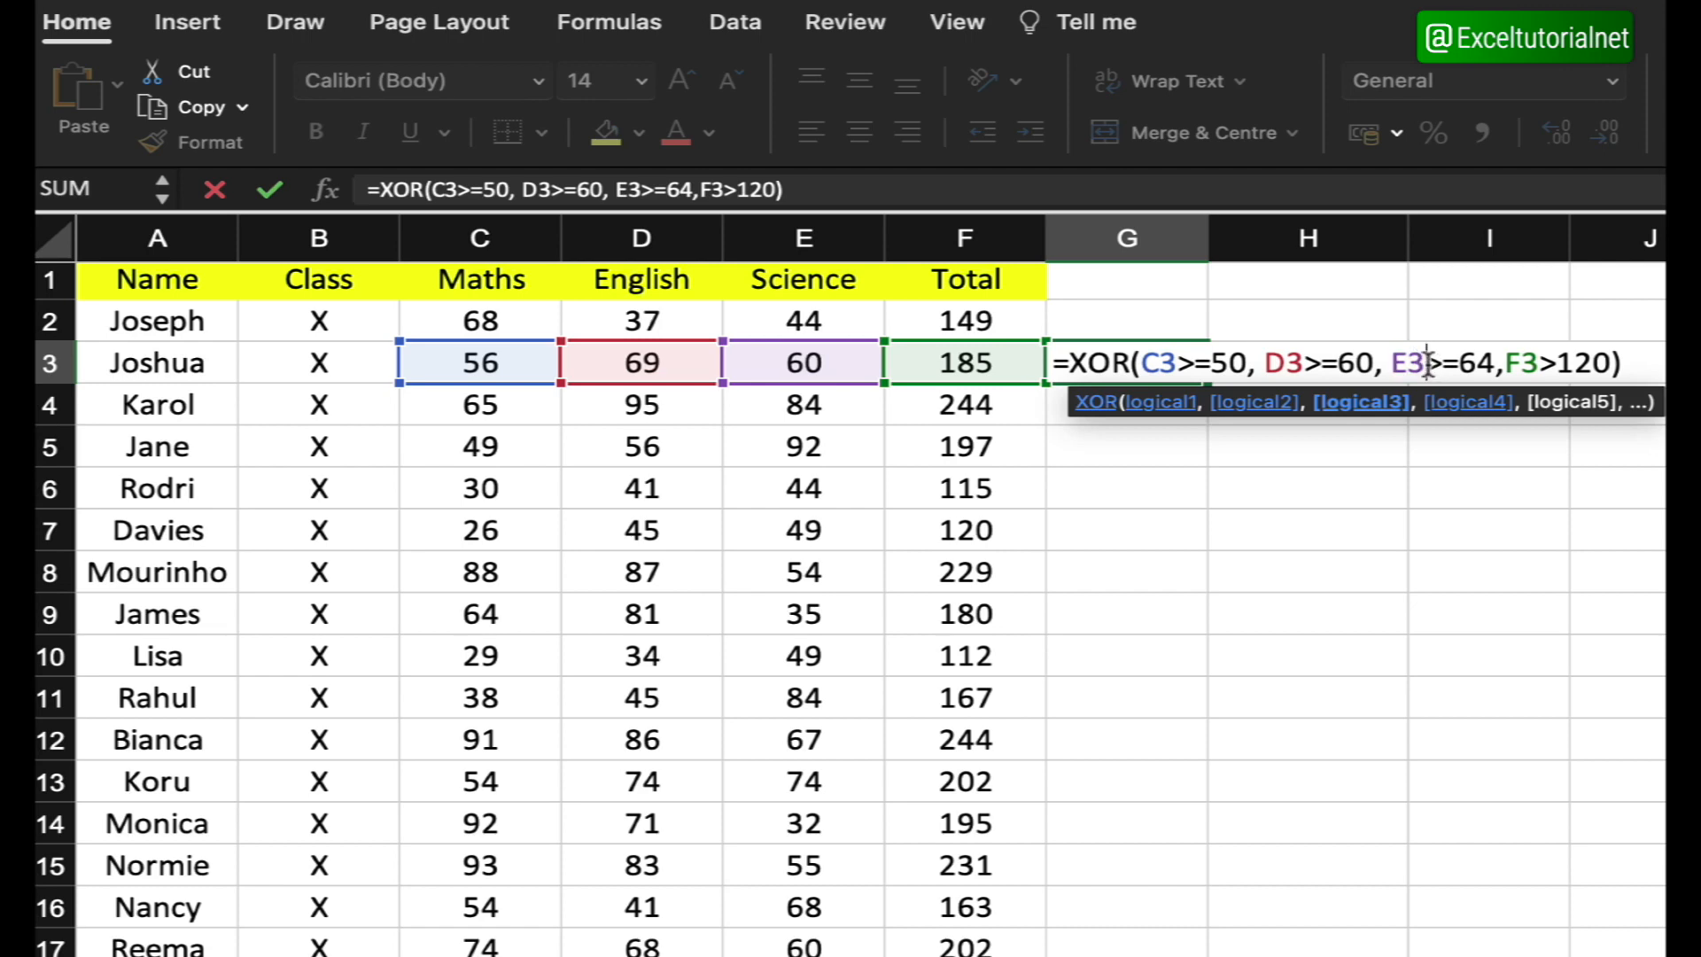
pyautogui.moveTo(1476, 361); pyautogui.dragTo(1462, 357)
pyautogui.write('5')
pyautogui.click(1628, 362)
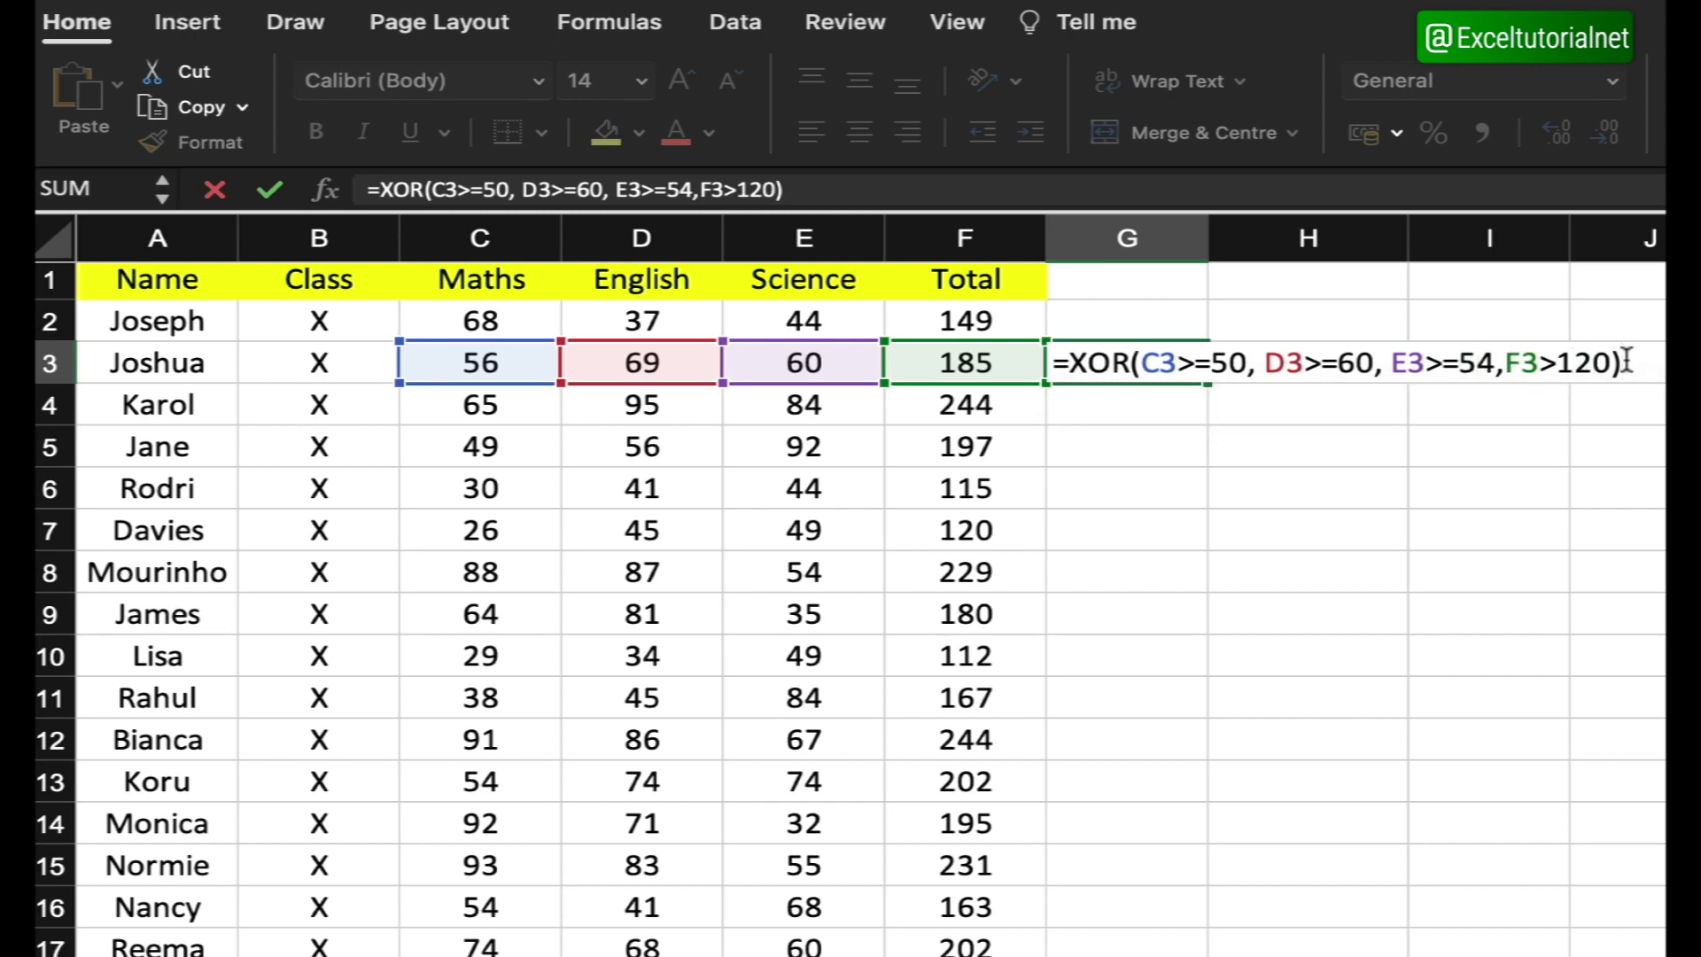
pyautogui.press('Return')
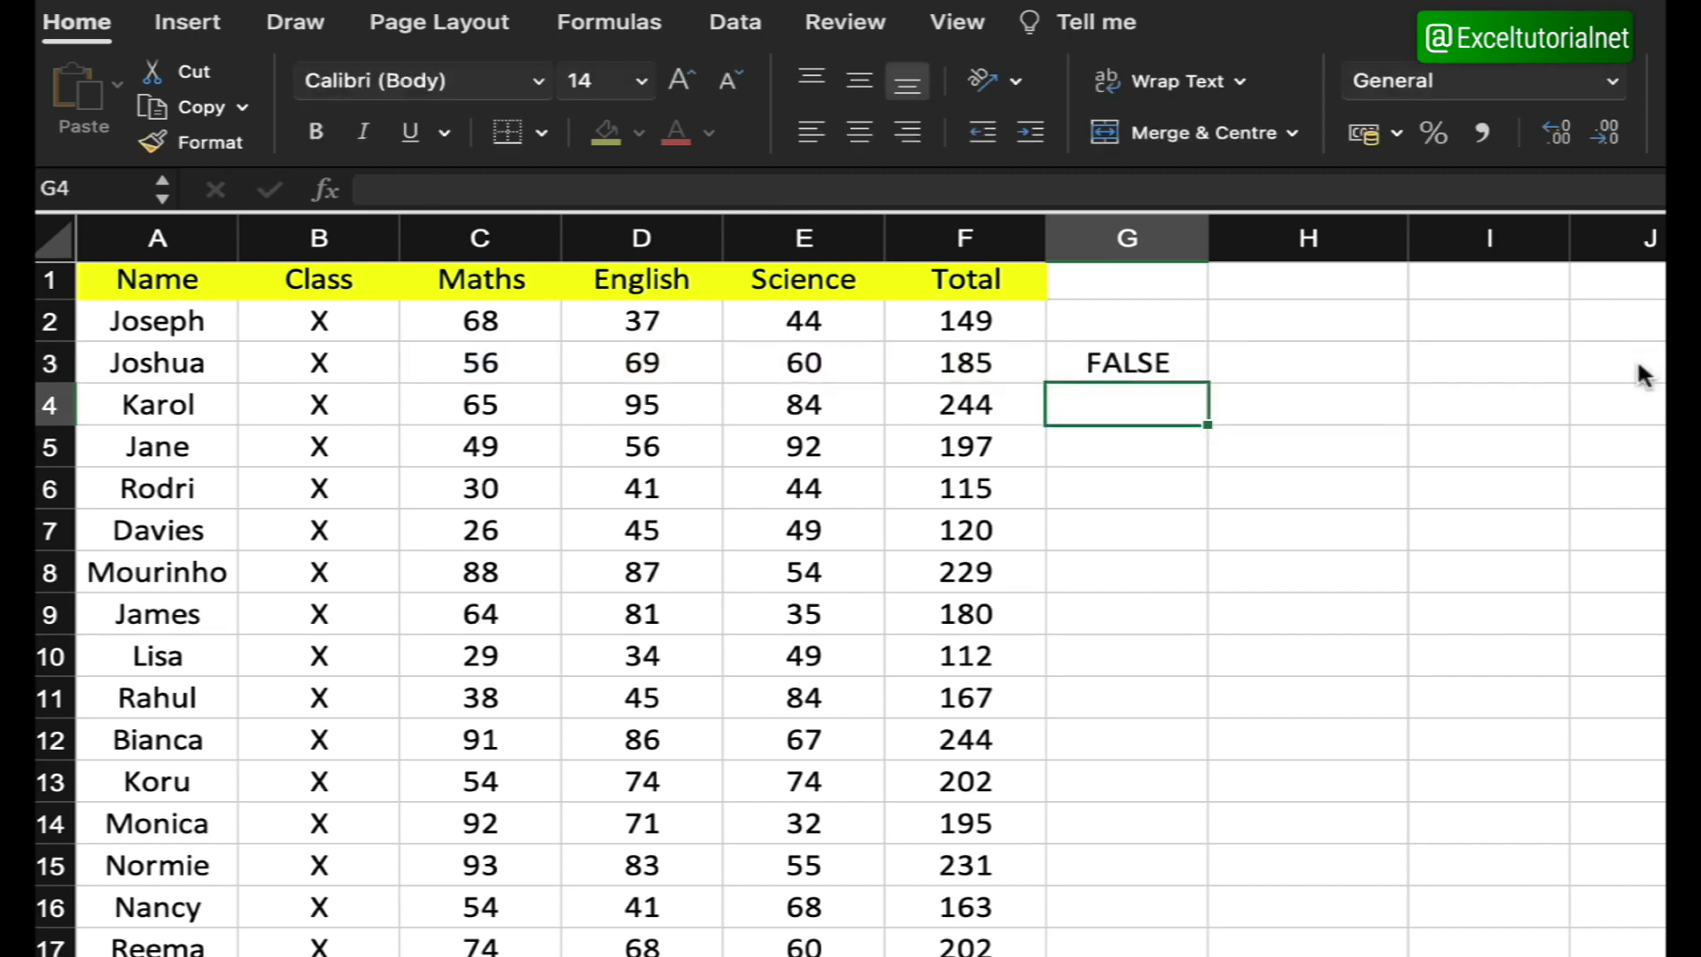
# Step: Examine the four XOR conditions in G3 against the row 3 marks and total, without altering the formula
pyautogui.click(1180, 355)
pyautogui.doubleClick(1179, 359)
pyautogui.press('Escape')
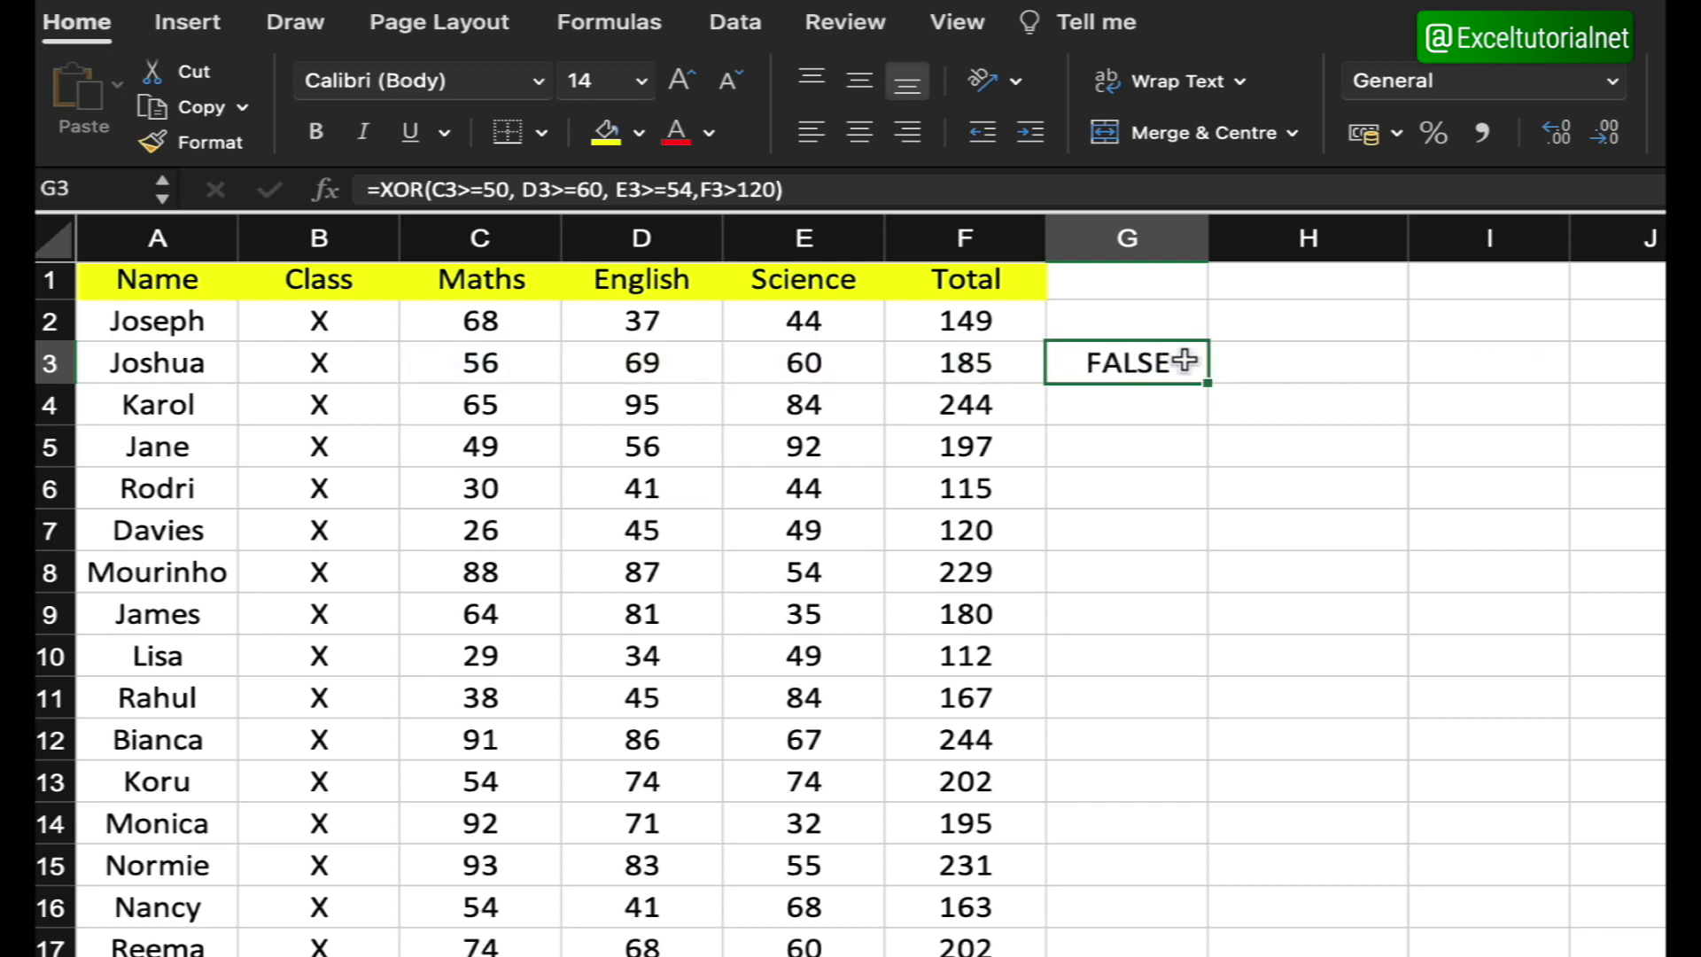
pyautogui.doubleClick(1178, 356)
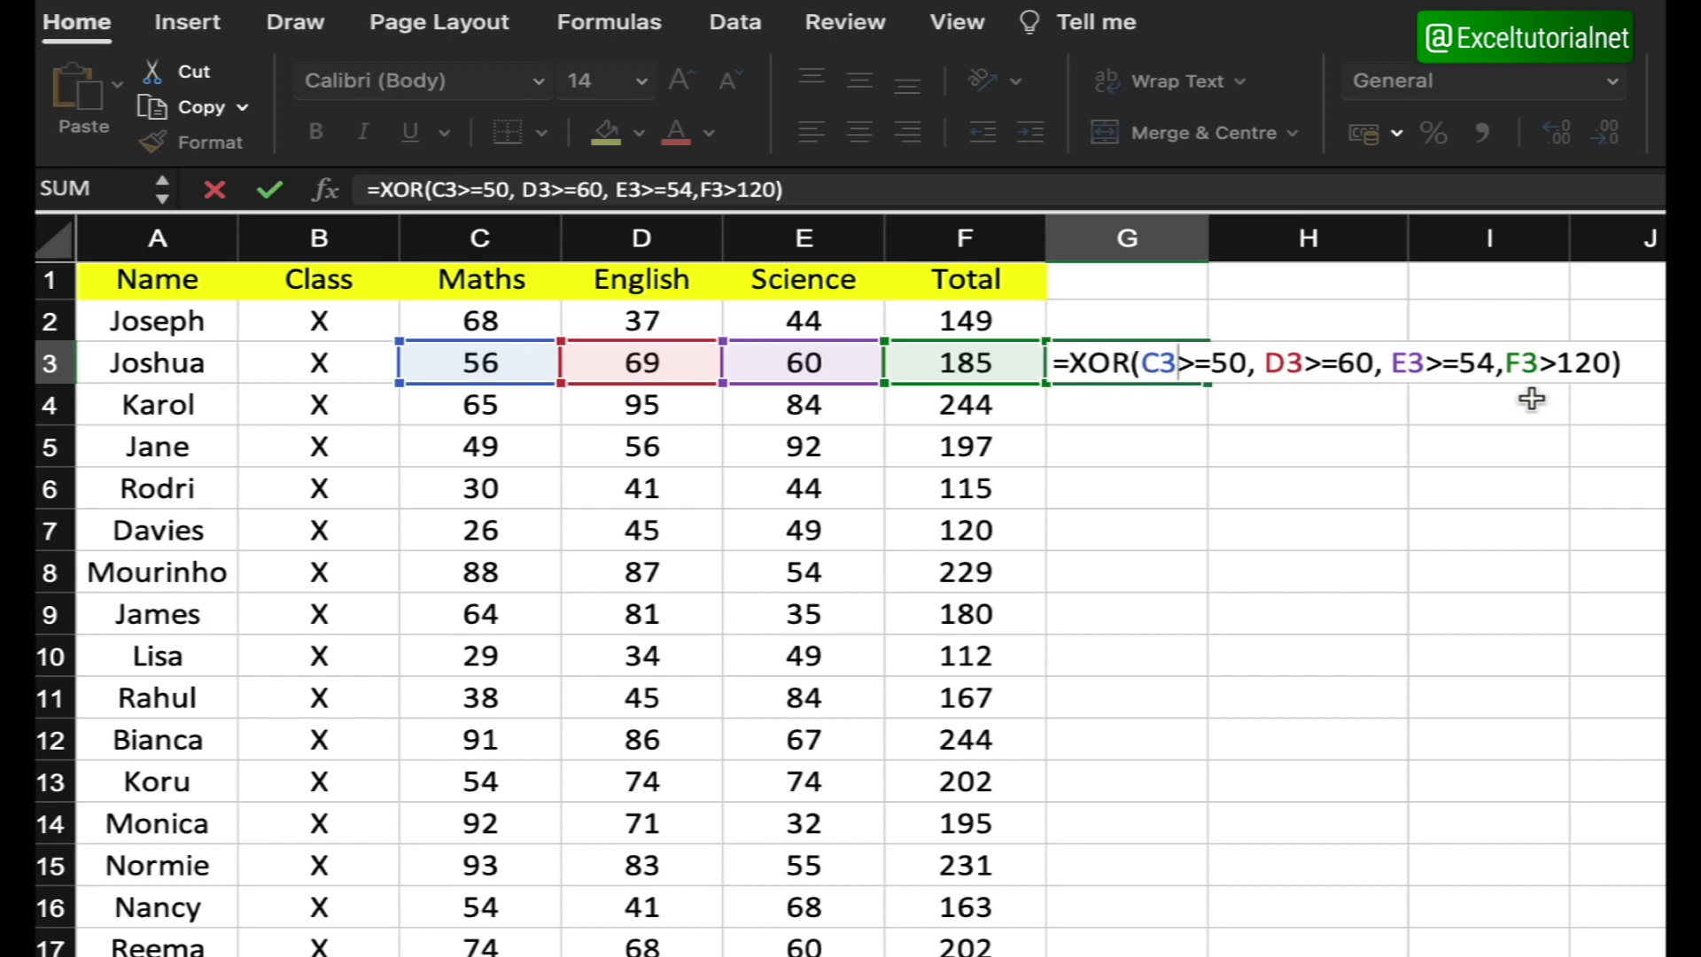
pyautogui.click(1623, 364)
pyautogui.press('Return')
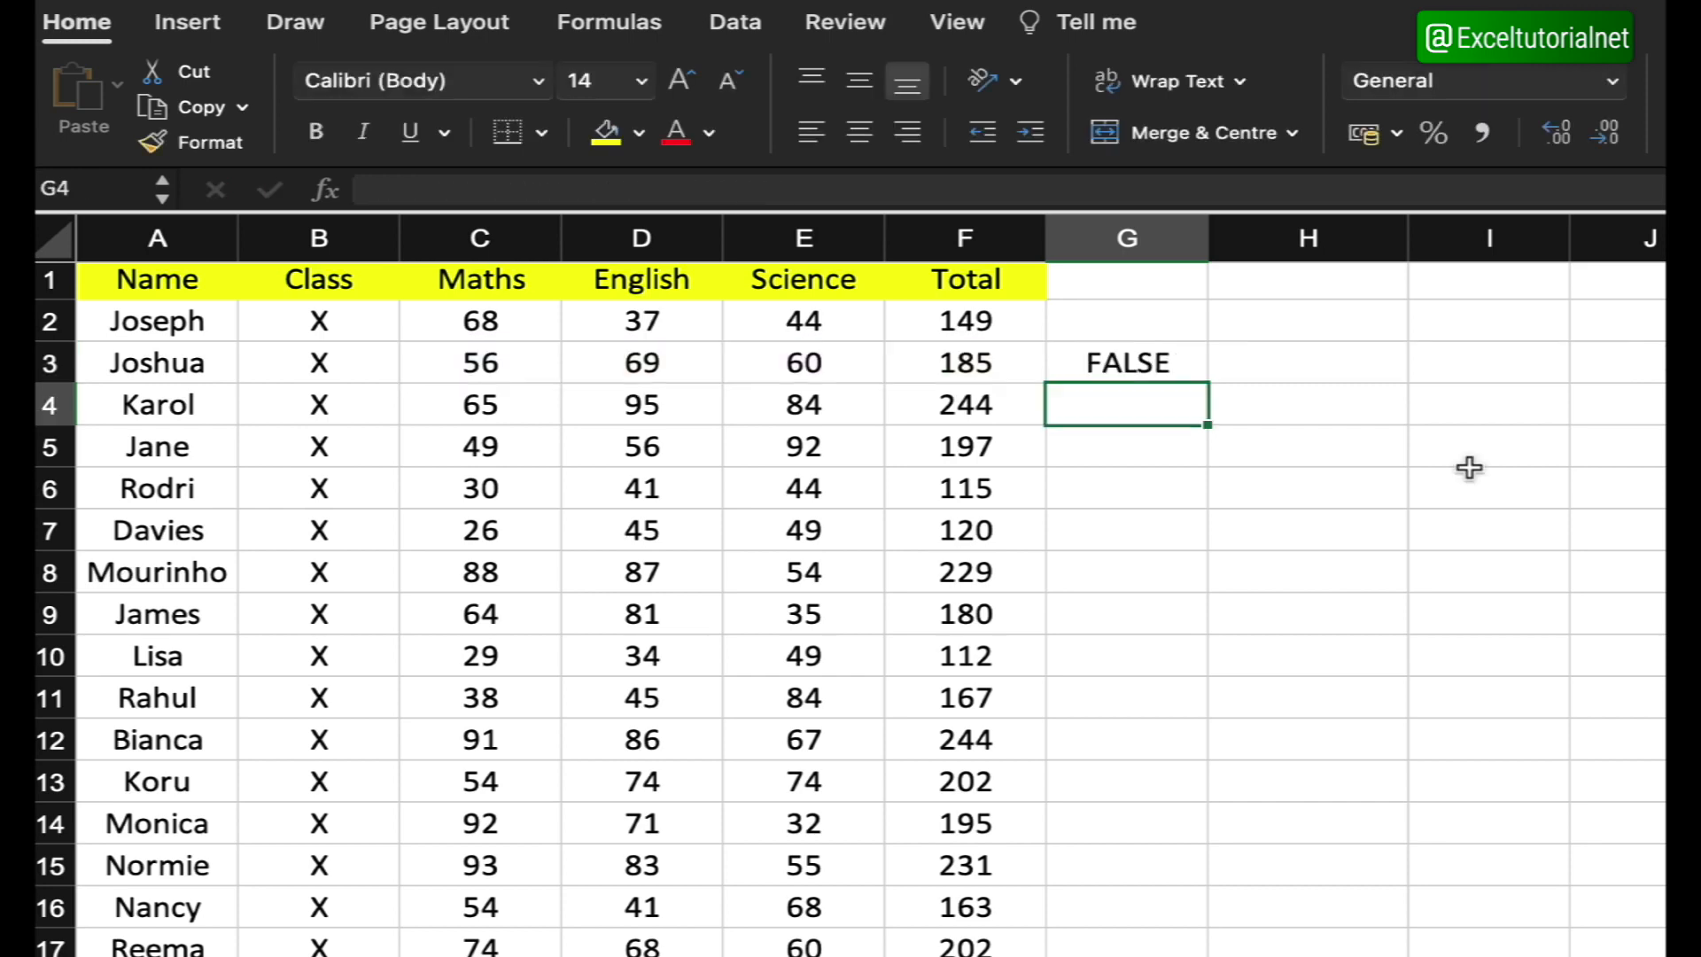